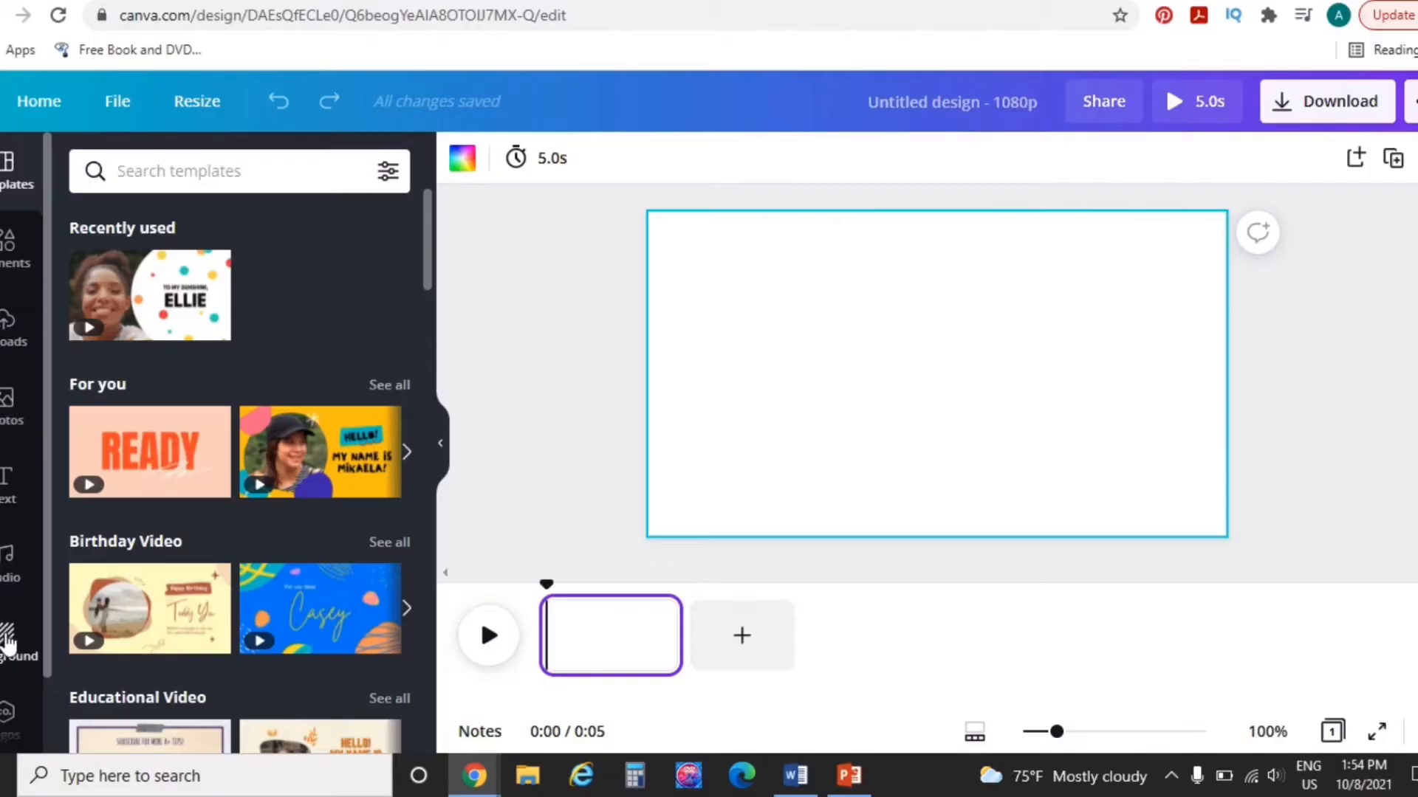
# Step: Add the golden photo framed by falling autumn leaves from the recently used photos to the blank page
pyautogui.click(7, 639)
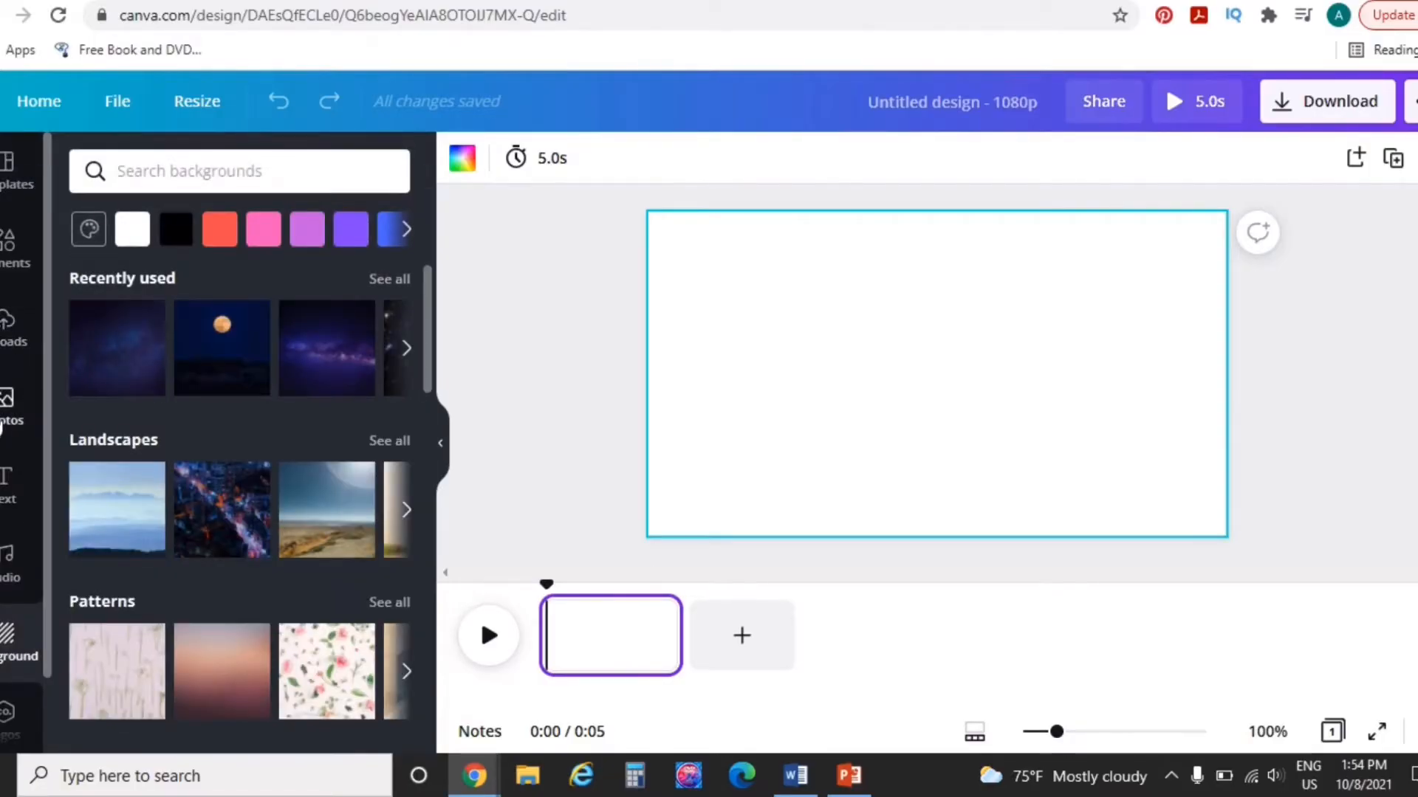
pyautogui.click(3, 421)
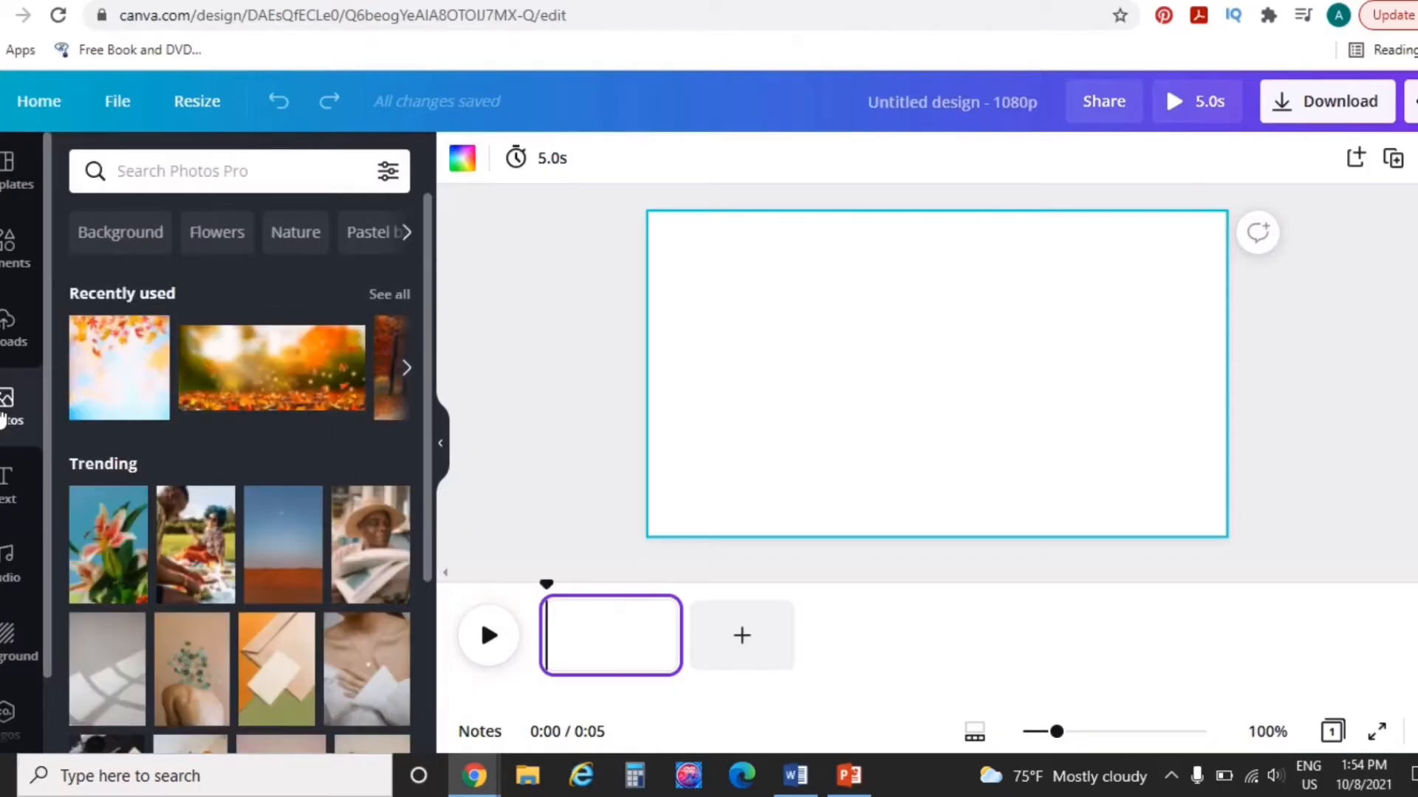
pyautogui.hscroll(5, 287, 402)
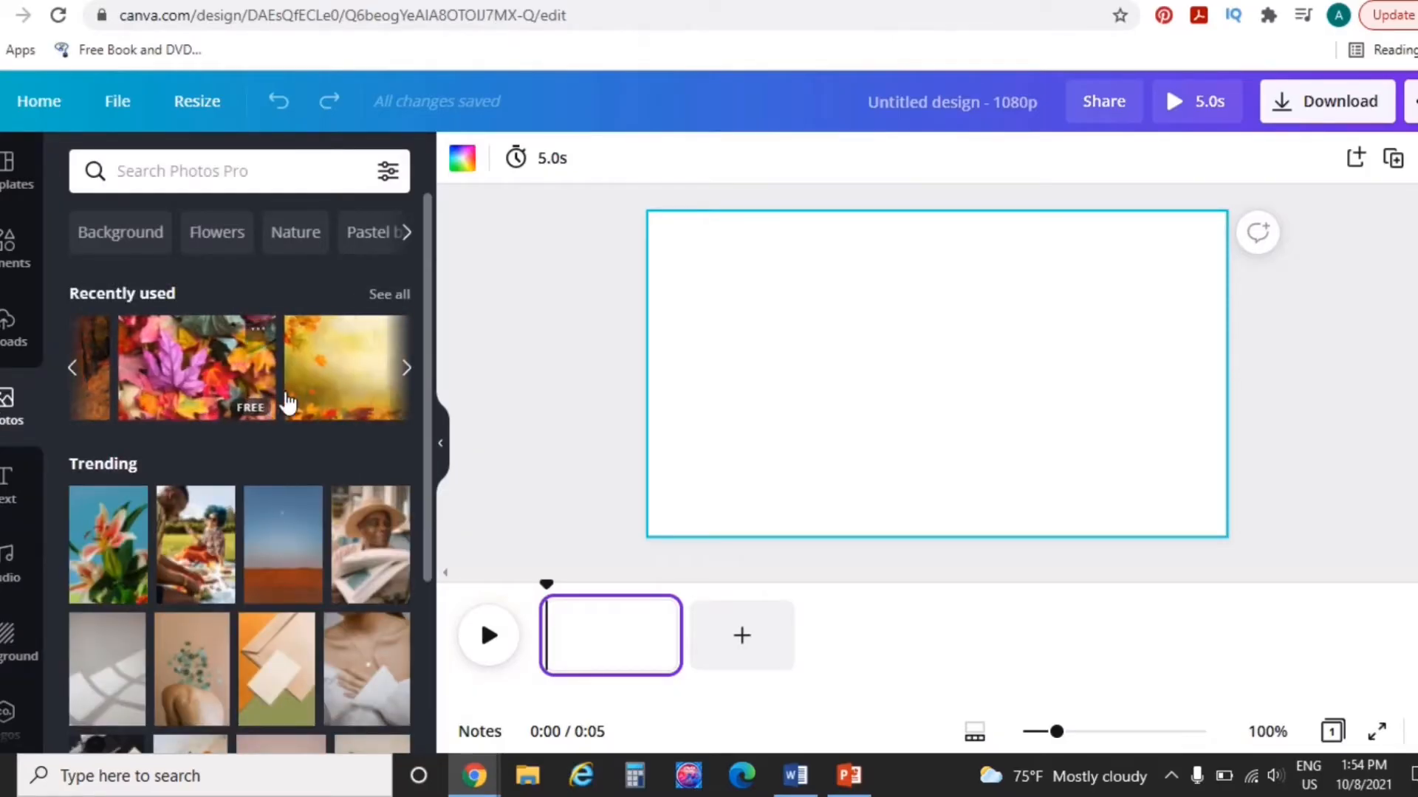
pyautogui.hscroll(5, 286, 402)
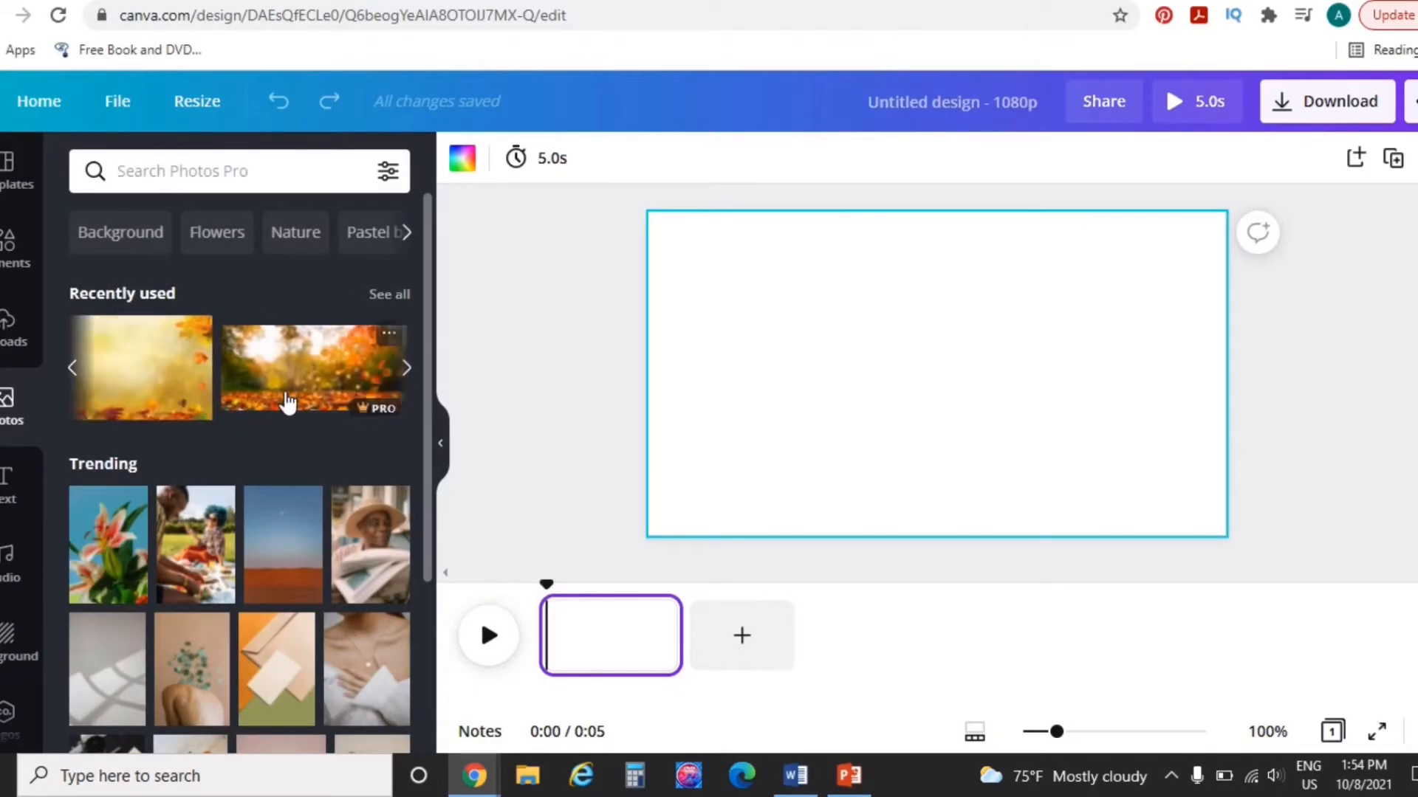
pyautogui.hscroll(-2, 287, 403)
pyautogui.click(193, 361)
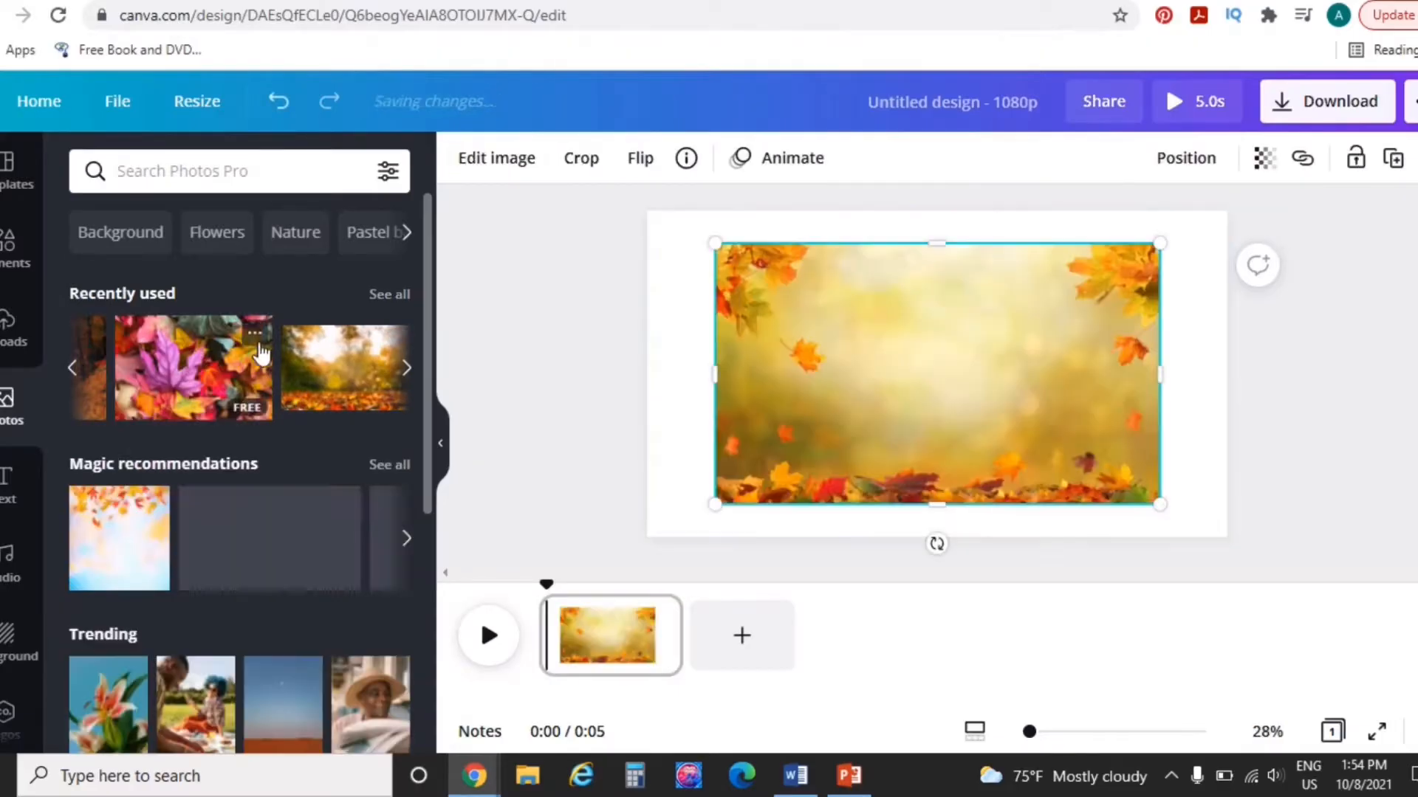
# Step: Resize and reposition the autumn leaves photo so that it fills the entire page
pyautogui.moveTo(711, 241); pyautogui.dragTo(647, 218)
pyautogui.moveTo(849, 306); pyautogui.dragTo(848, 298)
pyautogui.moveTo(897, 508); pyautogui.dragTo(900, 538)
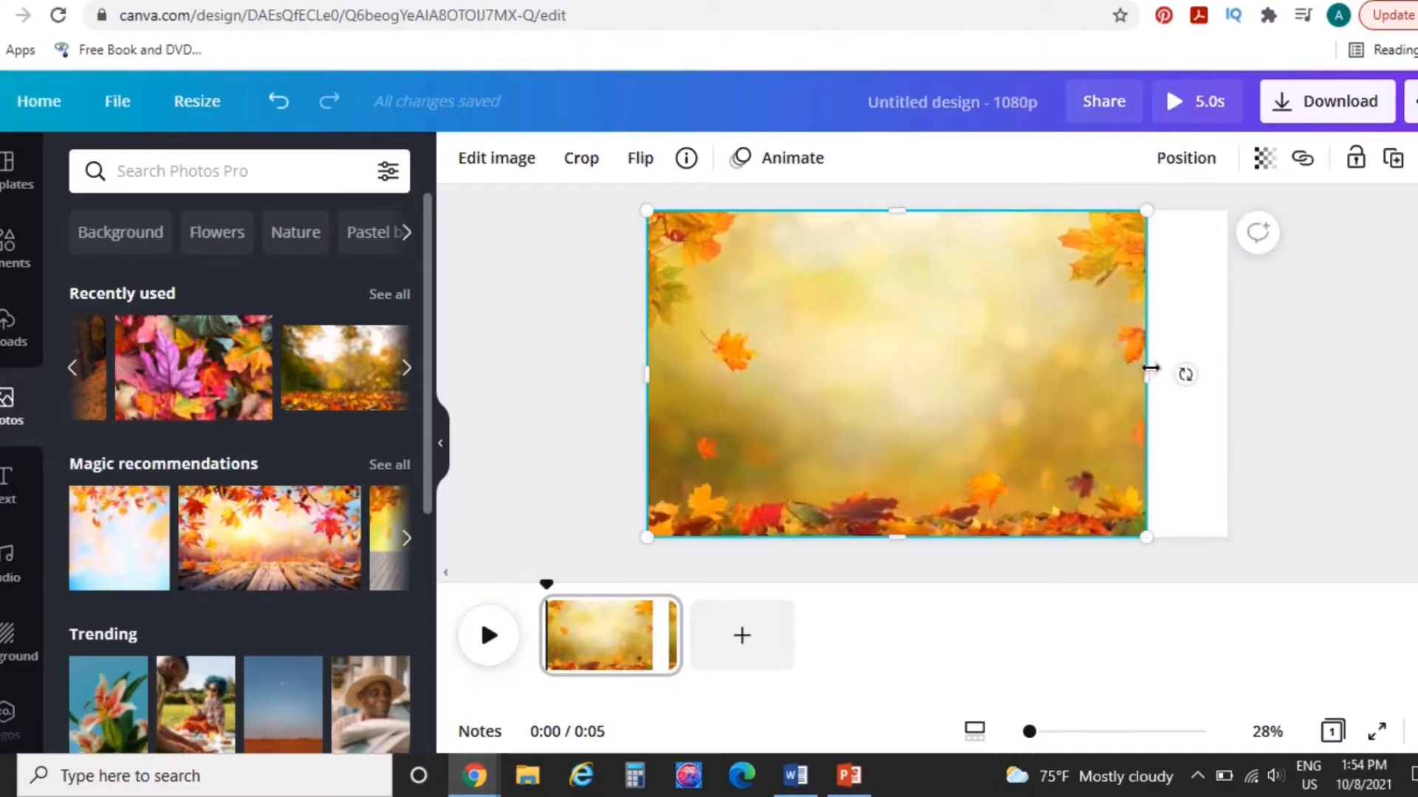
pyautogui.moveTo(1149, 377); pyautogui.dragTo(1230, 388)
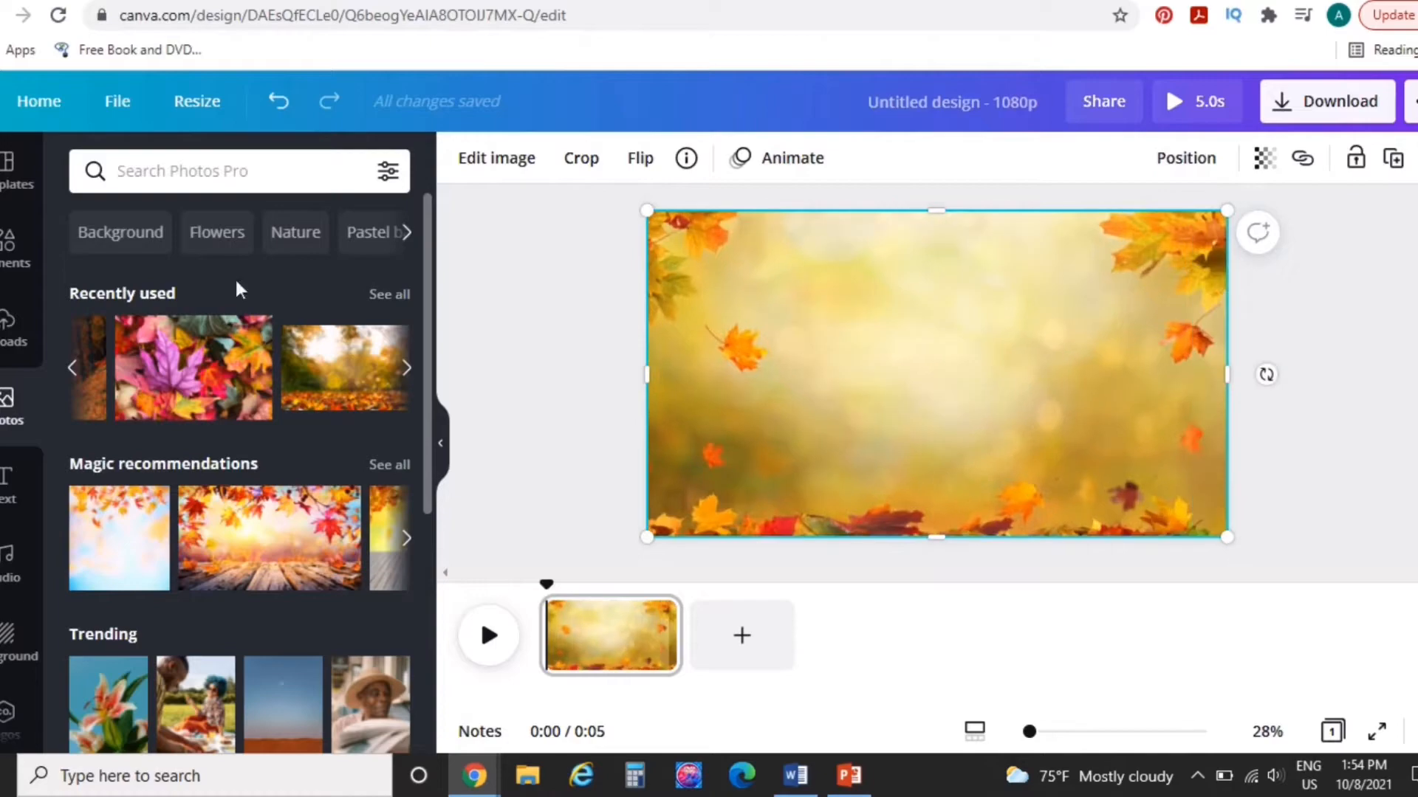
# Step: Add a subheading text box and set its font to Neue Machina at size 48
pyautogui.click(5, 508)
pyautogui.click(237, 357)
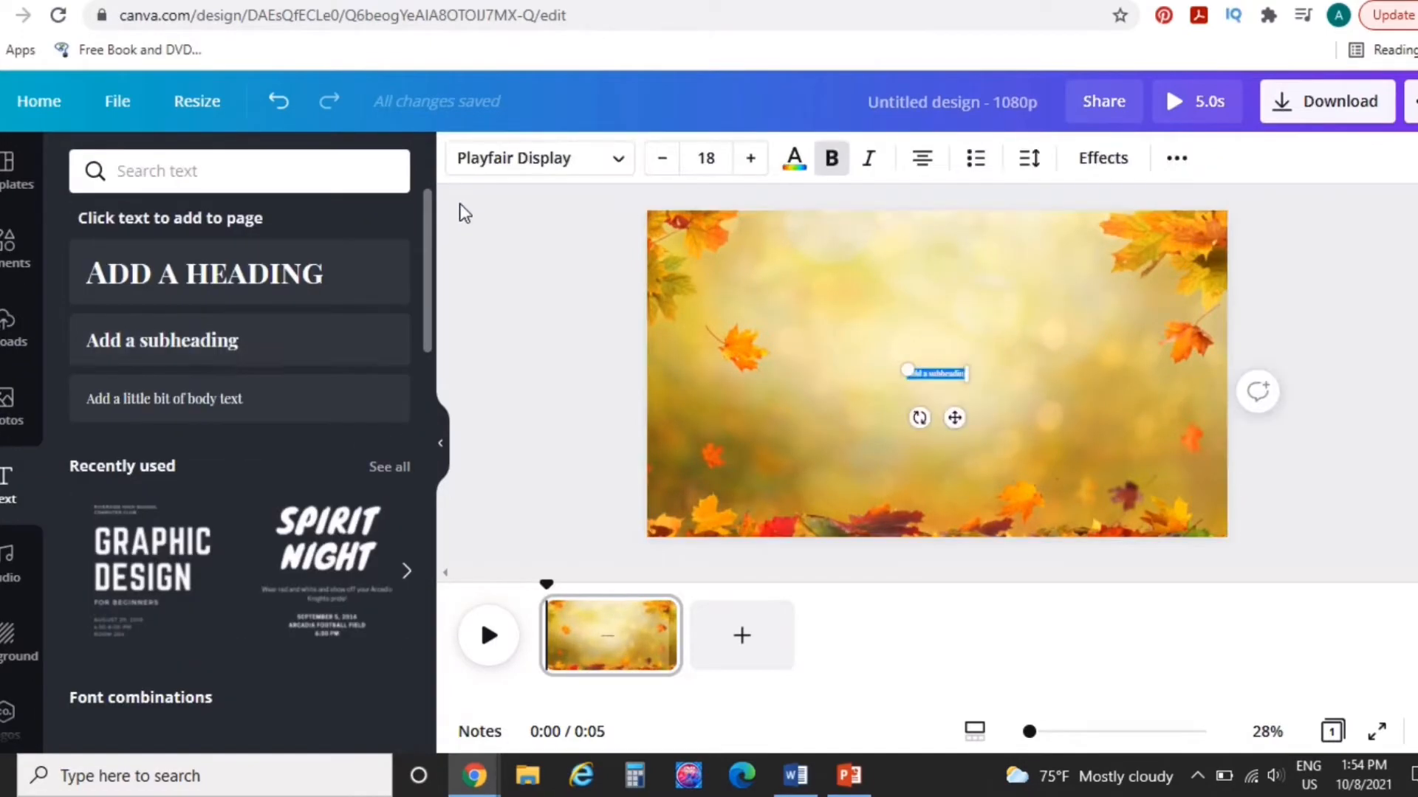
pyautogui.click(629, 164)
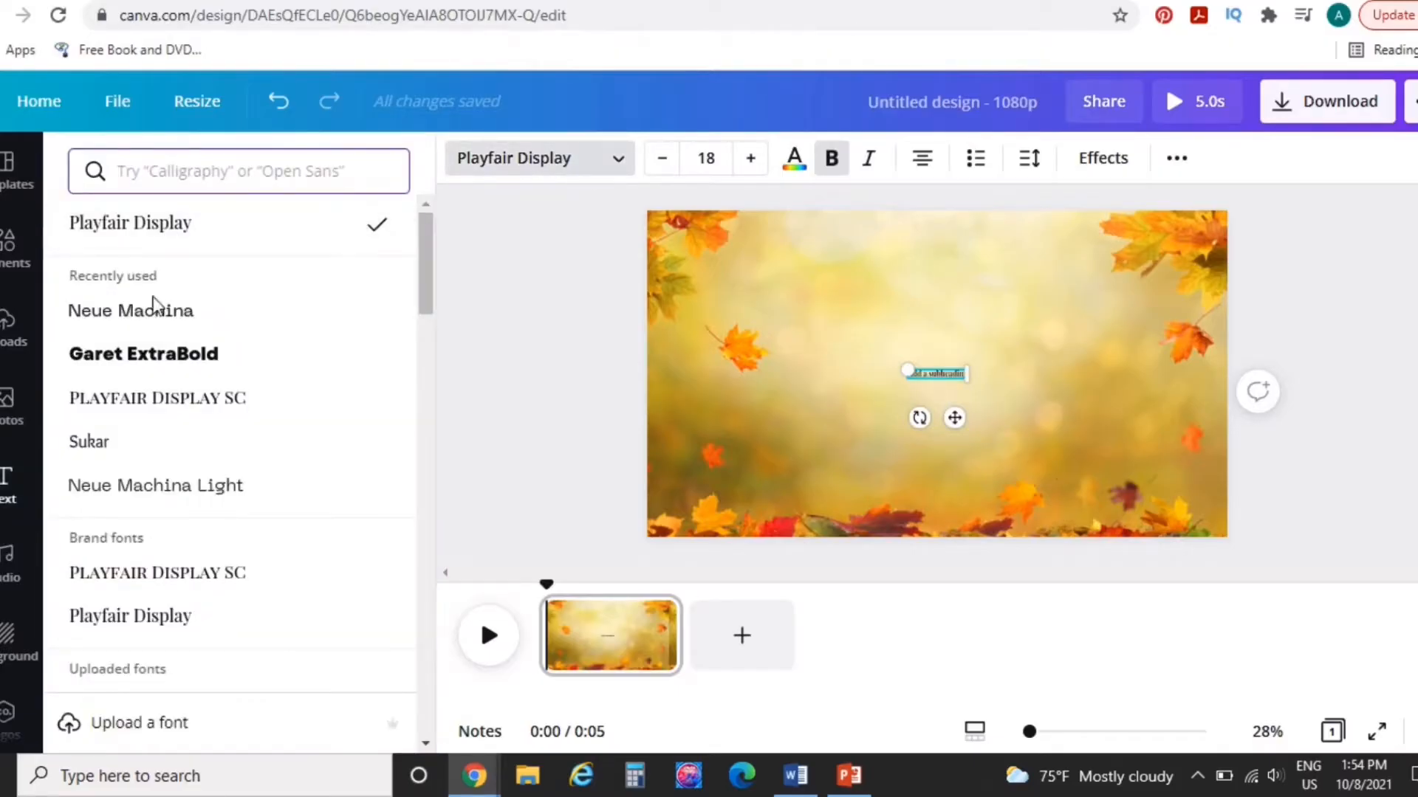
pyautogui.click(154, 333)
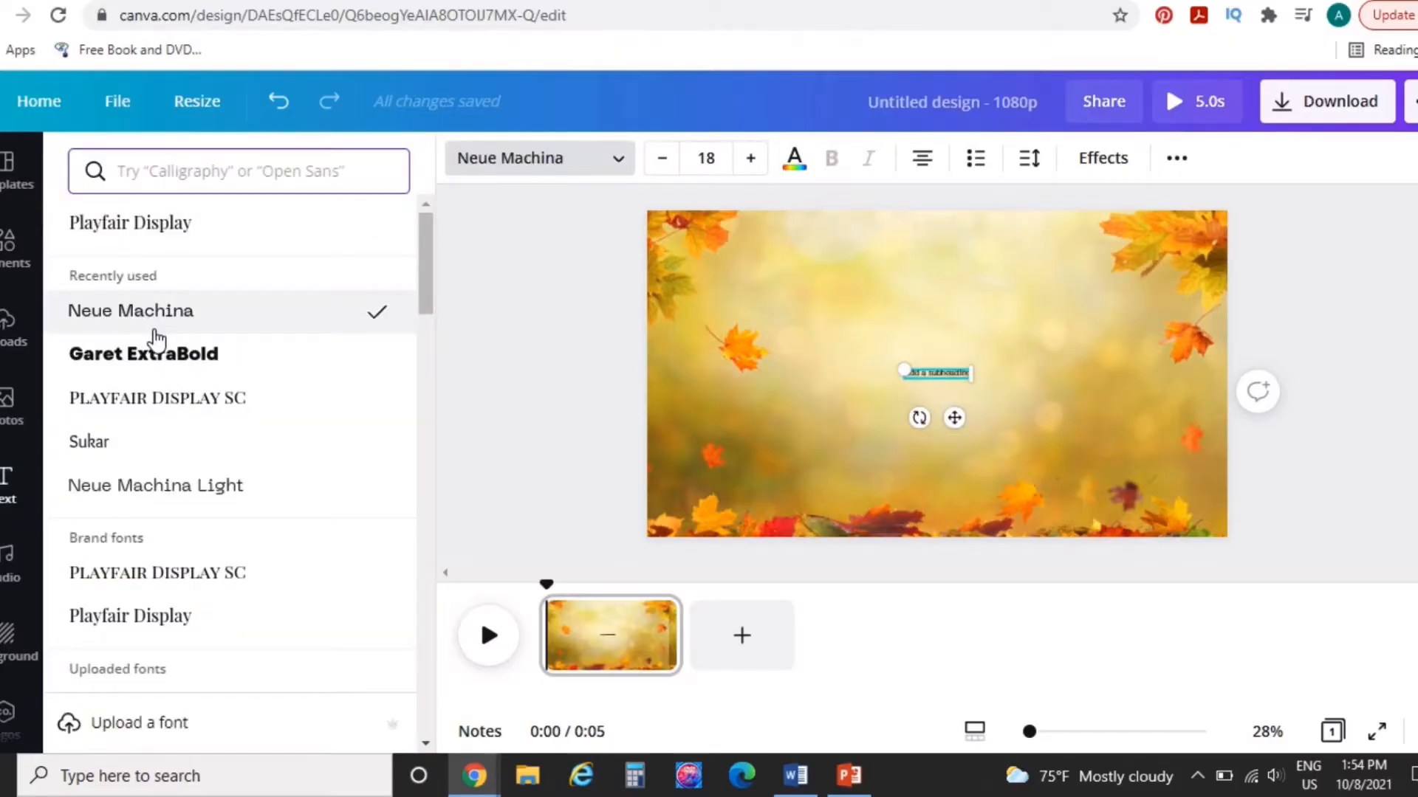
pyautogui.moveTo(749, 161); pyautogui.dragTo(750, 177)
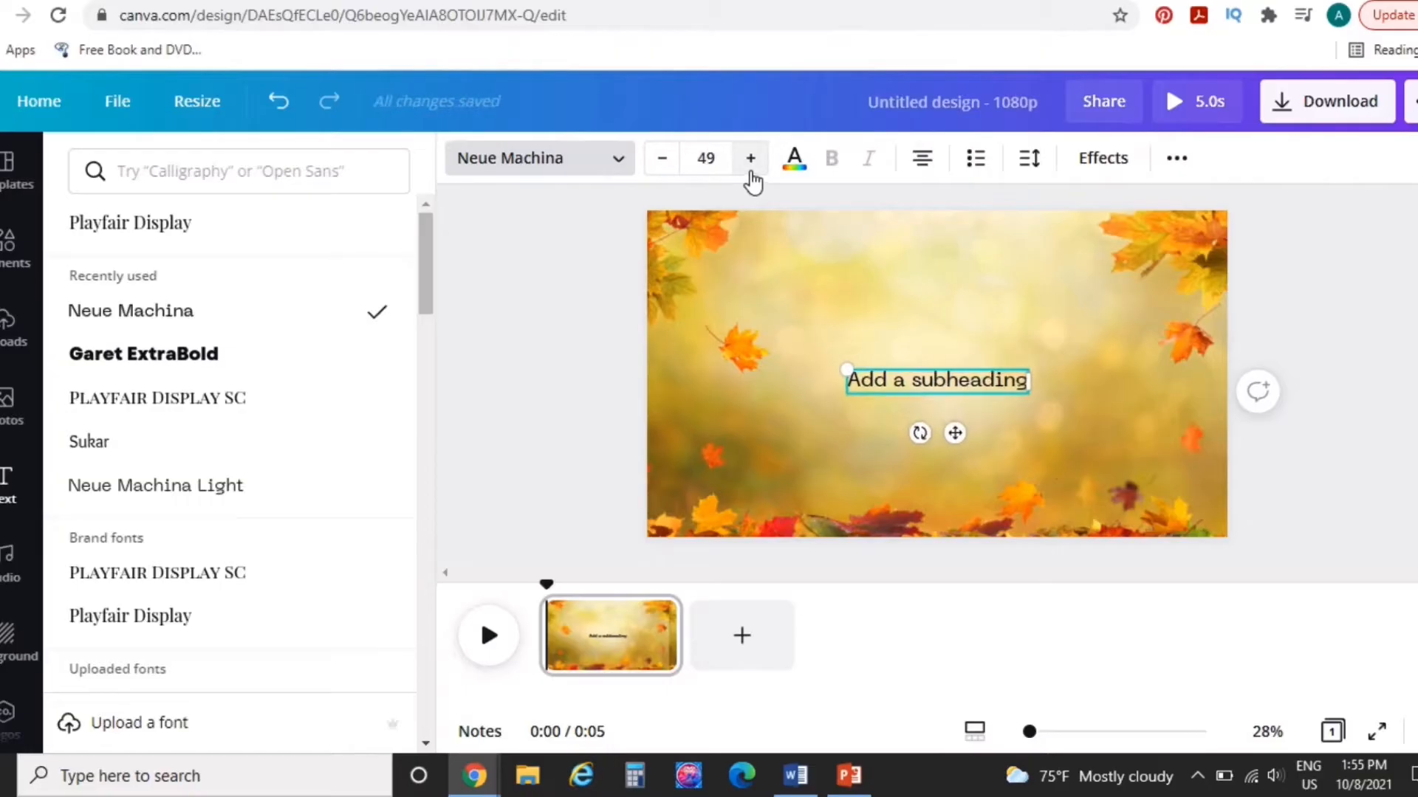
pyautogui.click(661, 161)
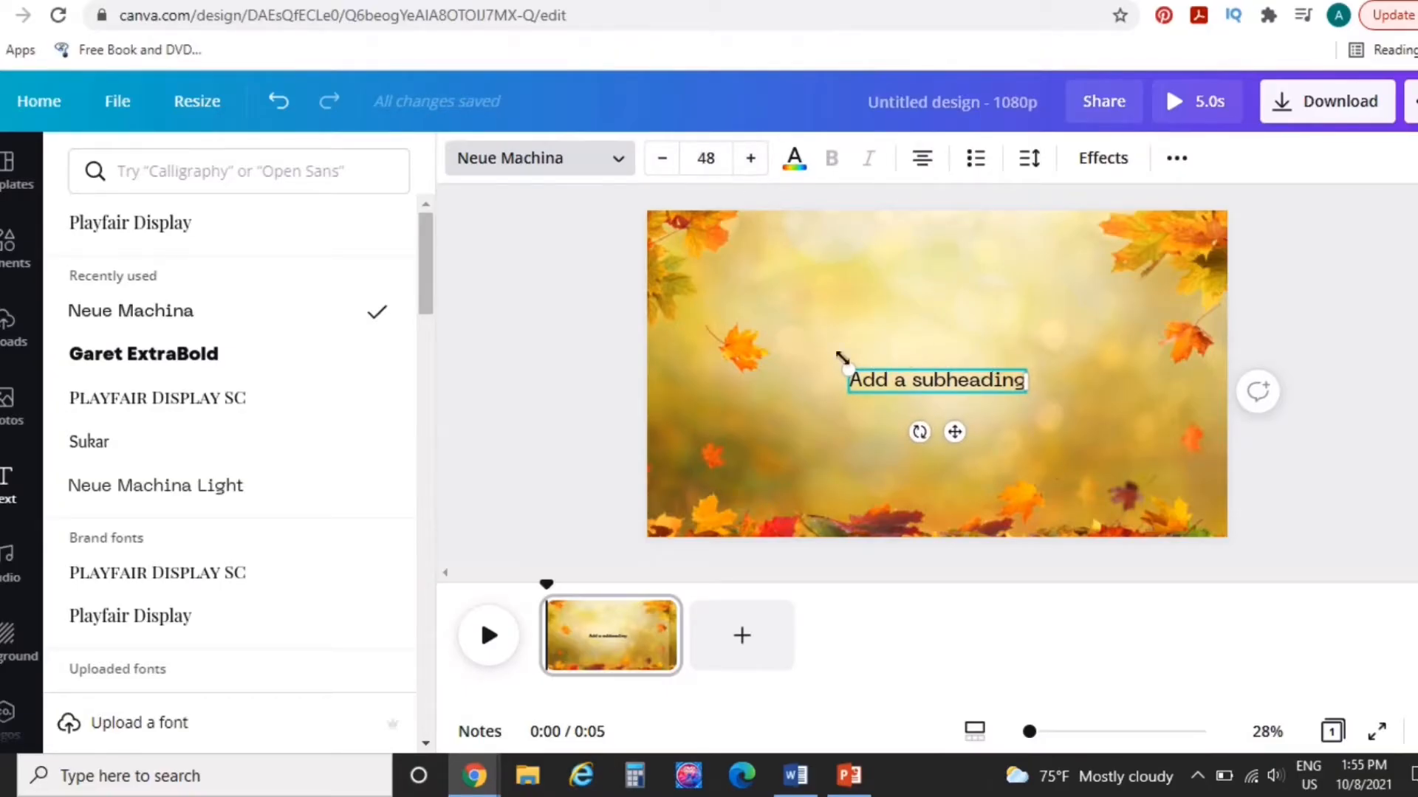
# Step: Replace the subheading with "It's that time of year again..." and move it slightly higher on the page
pyautogui.doubleClick(891, 382)
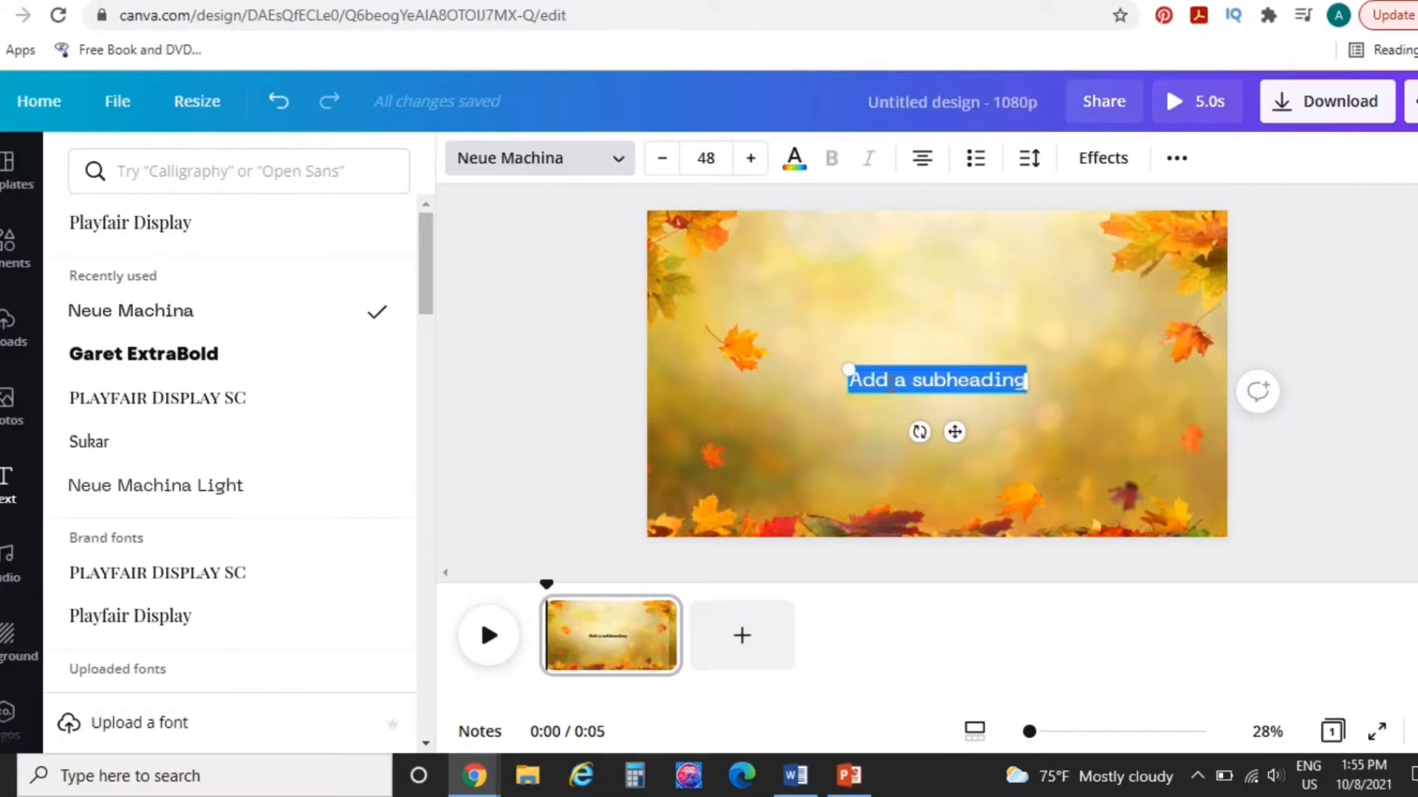
pyautogui.write('It')
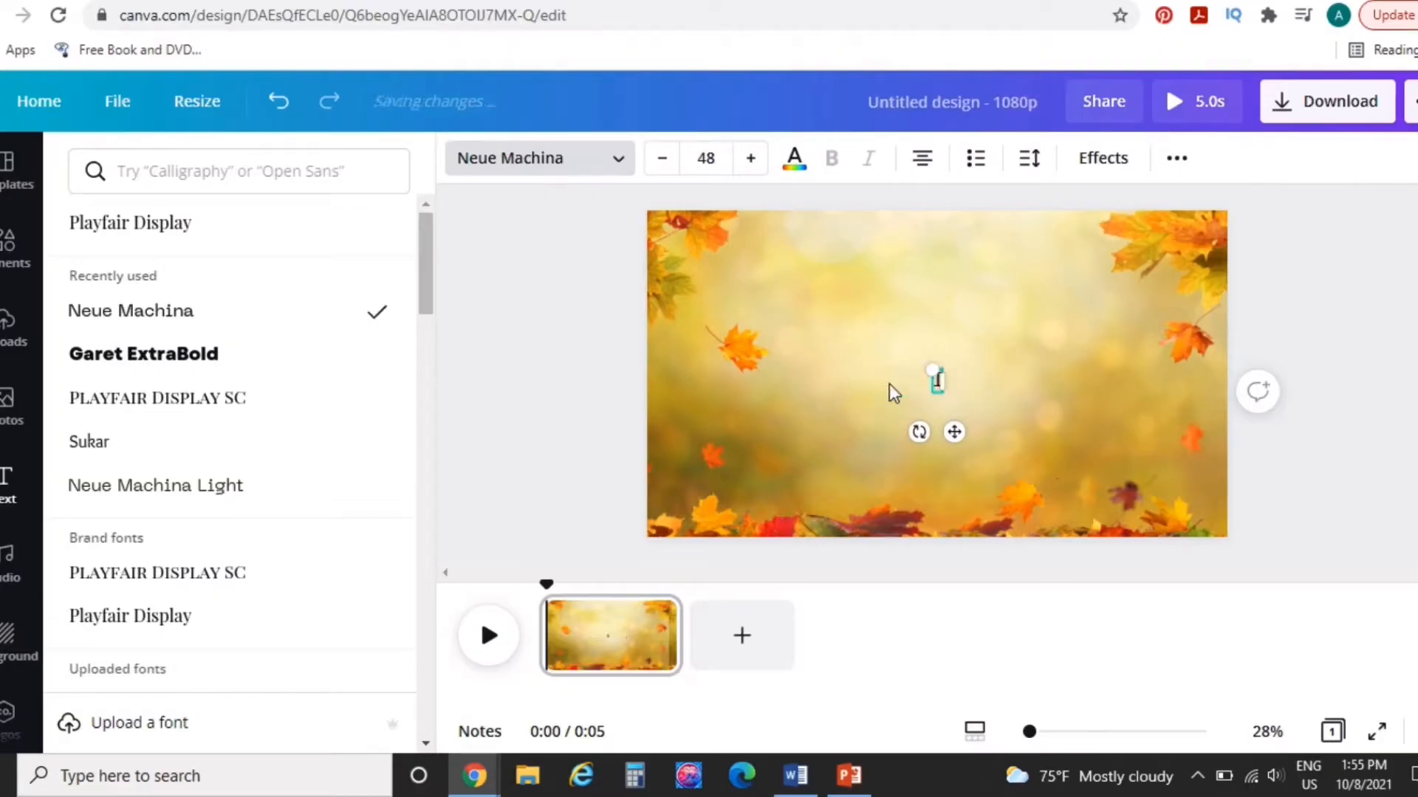
pyautogui.write("'s that time of year a")
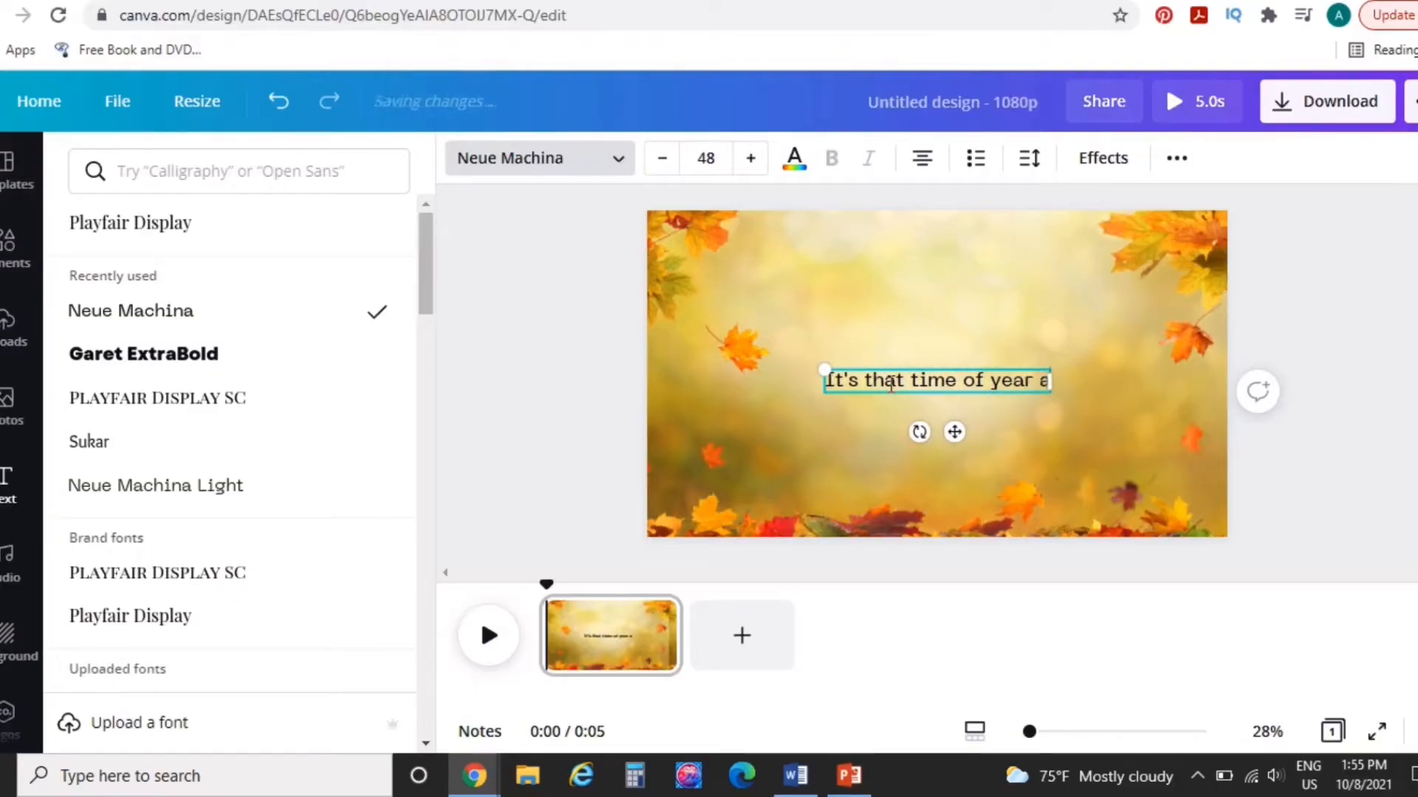
pyautogui.write('gain...')
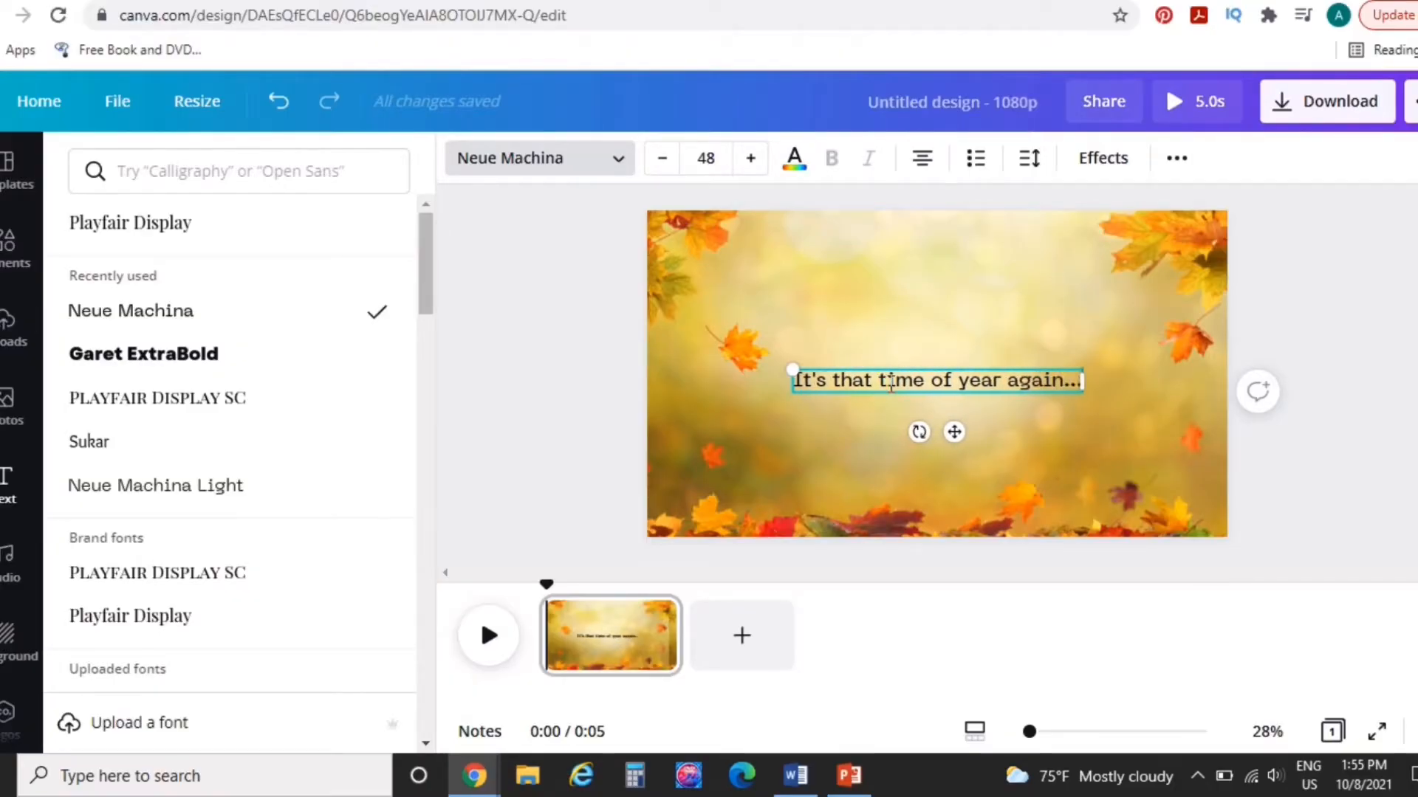
pyautogui.moveTo(922, 369); pyautogui.dragTo(917, 350)
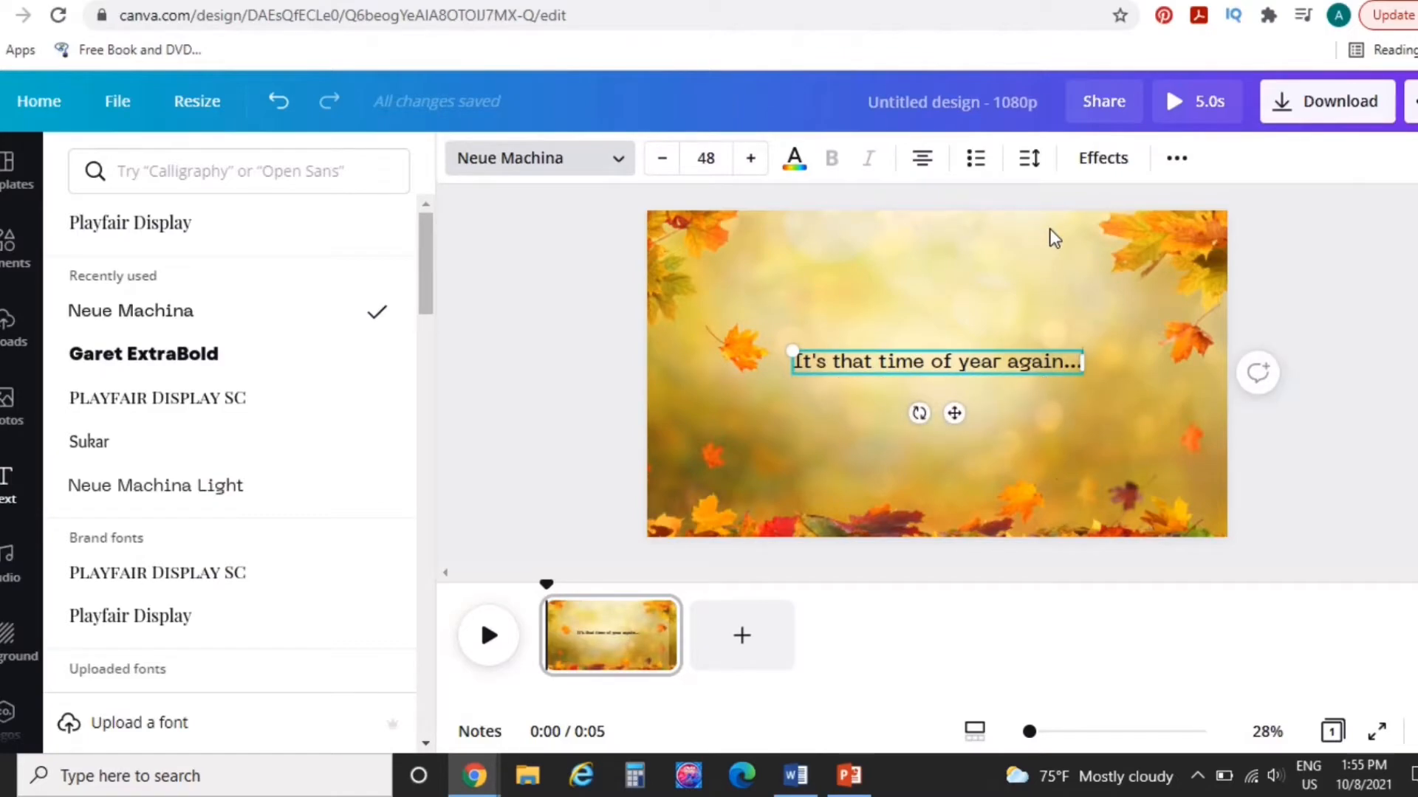
# Step: Apply the Shadow effect and the Typewriter text animation to the "It's that time of year again..." text
pyautogui.click(1119, 157)
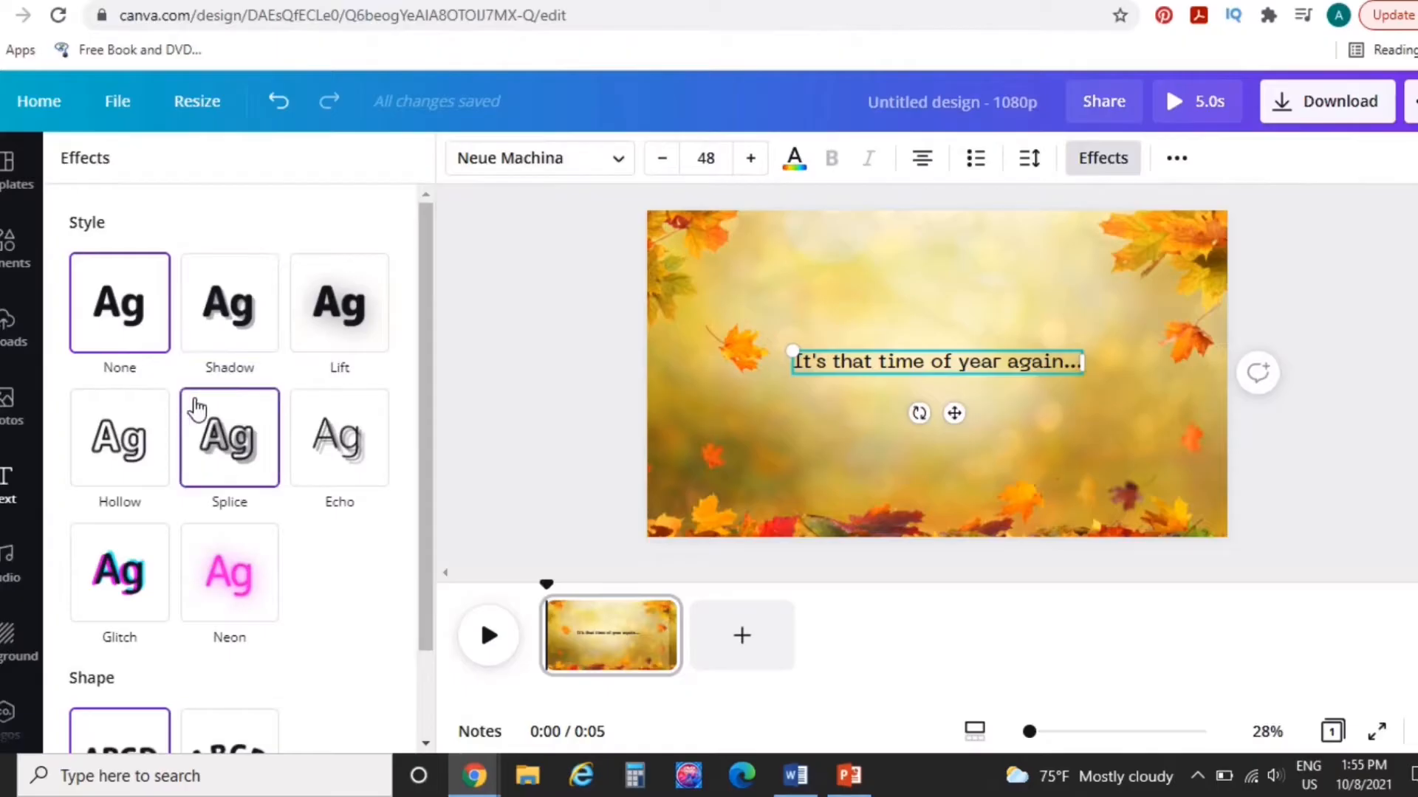
pyautogui.click(215, 325)
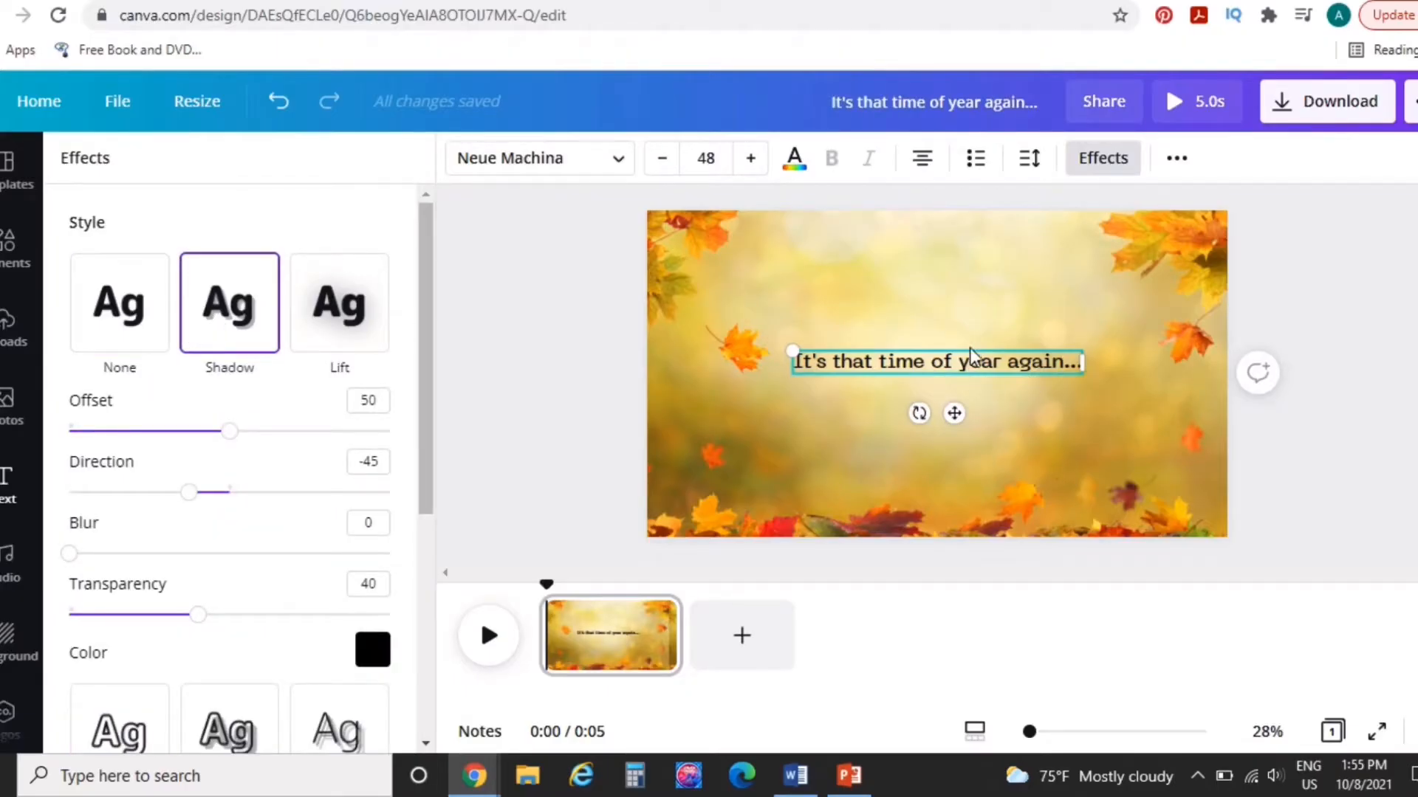
pyautogui.click(1175, 164)
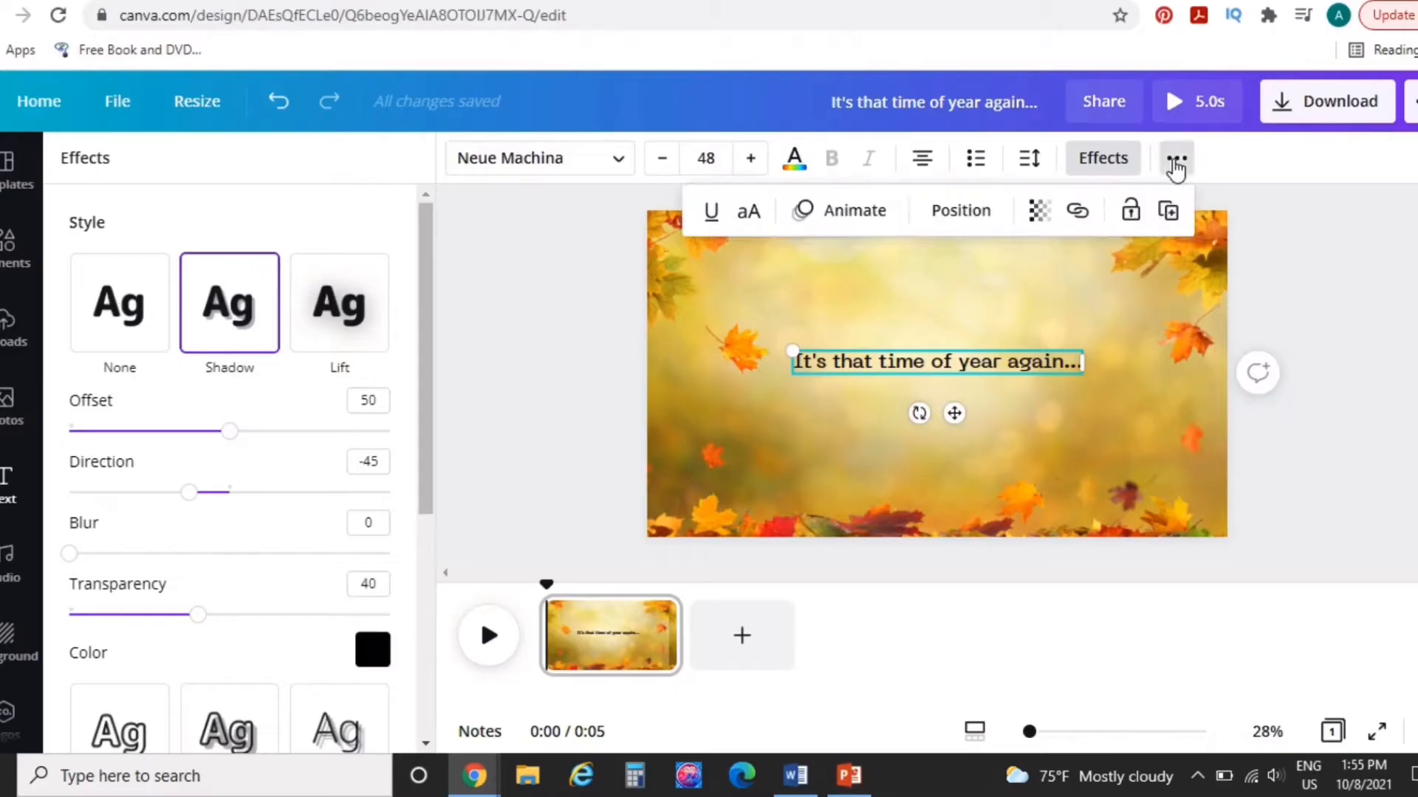
pyautogui.click(858, 218)
pyautogui.scroll(-5, 291, 392)
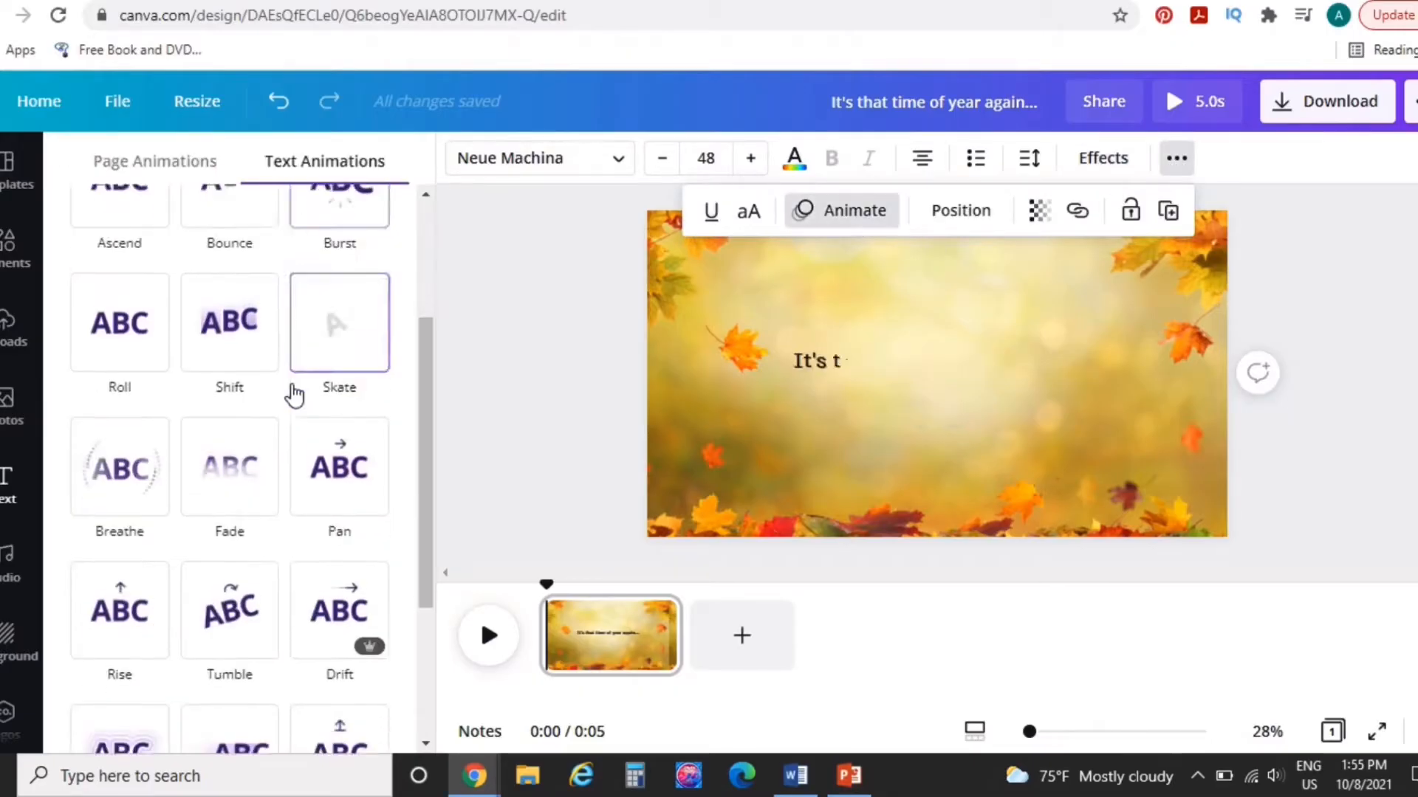
pyautogui.scroll(1, 291, 307)
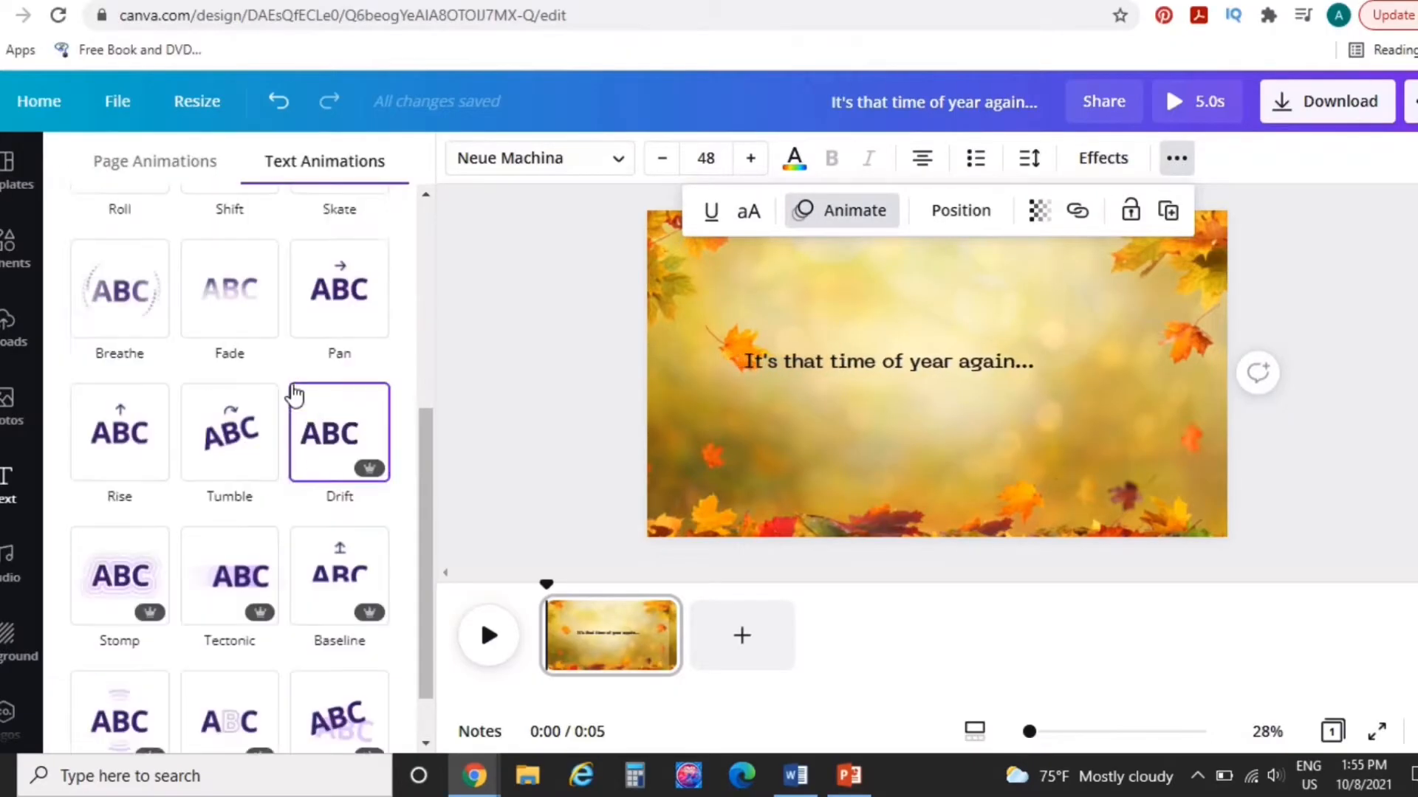
pyautogui.scroll(-1, 291, 307)
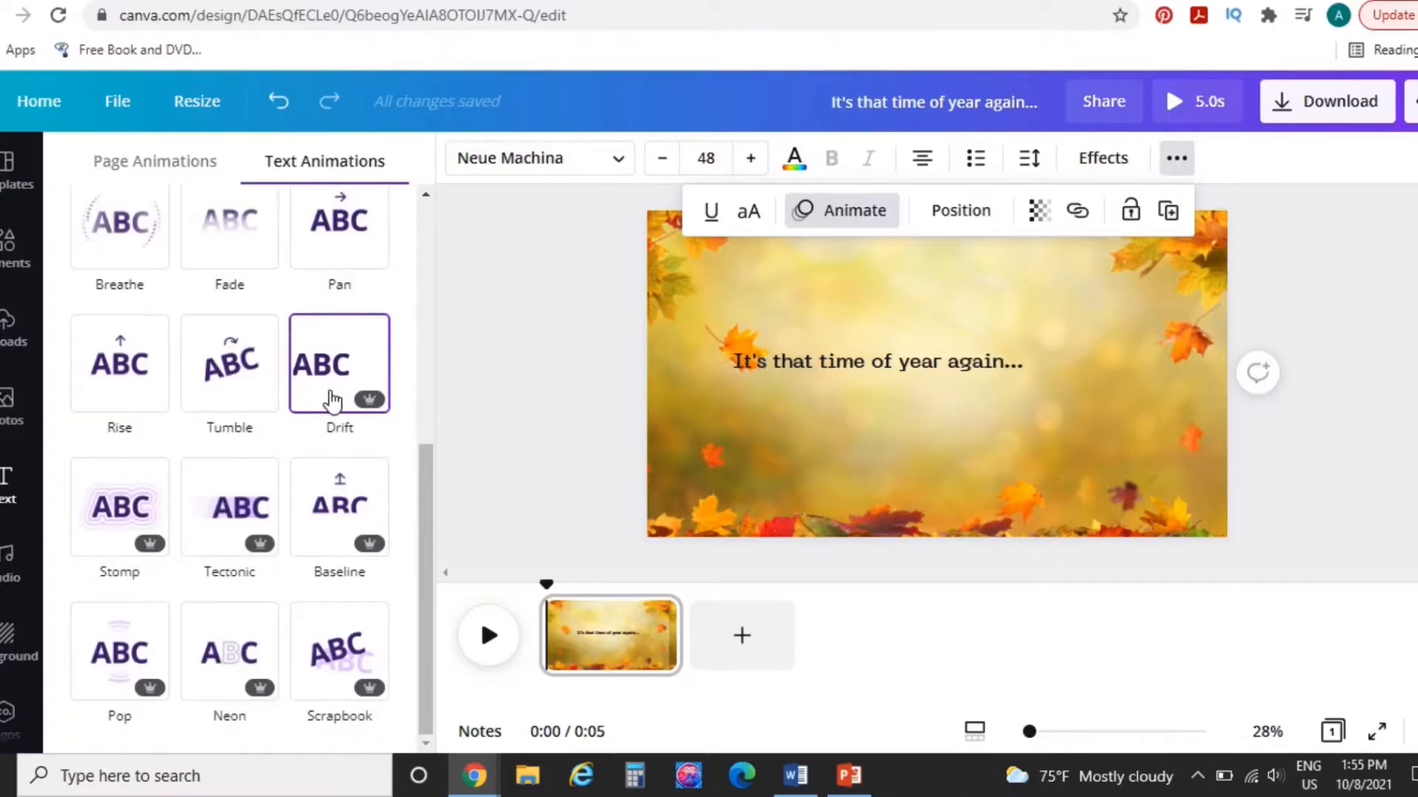
pyautogui.scroll(5, 330, 414)
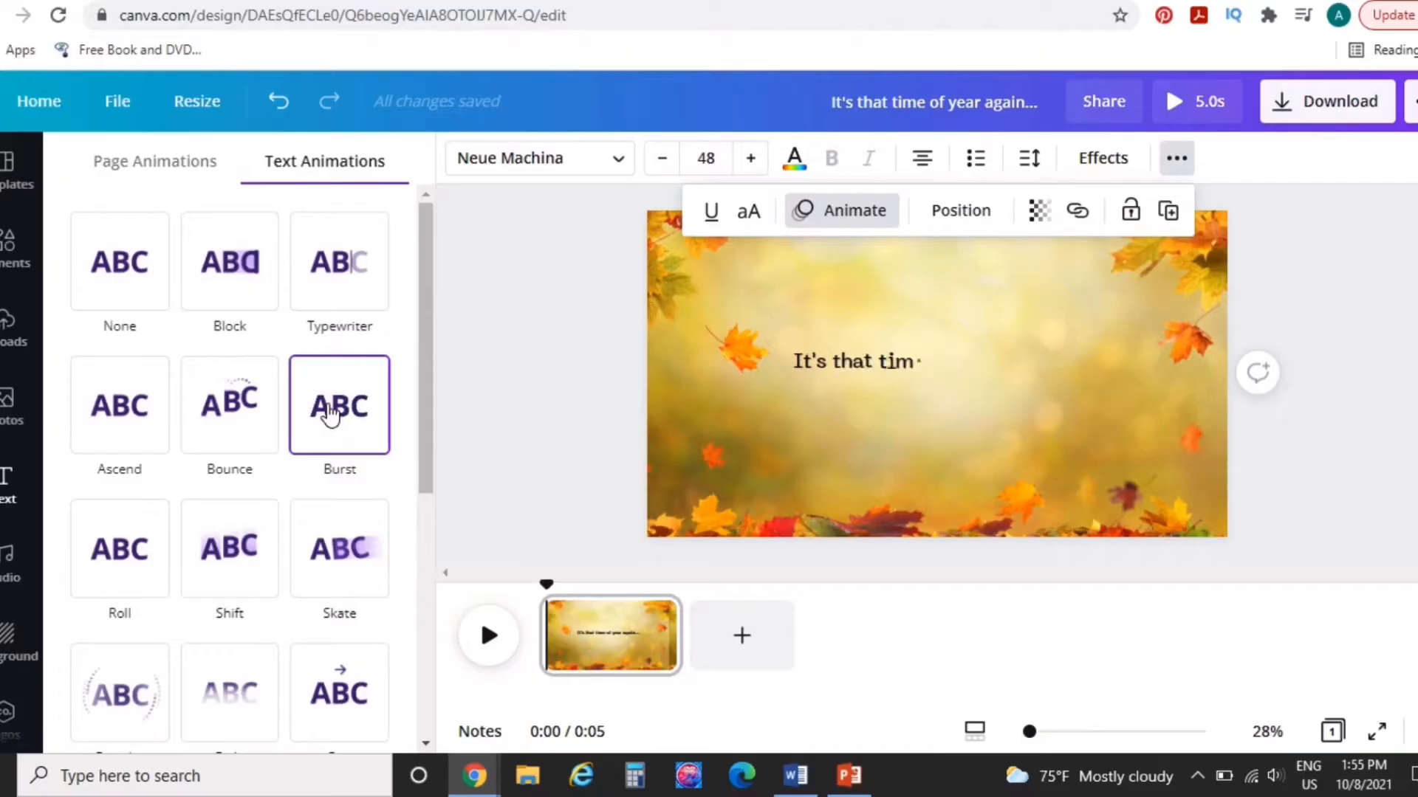
pyautogui.click(339, 292)
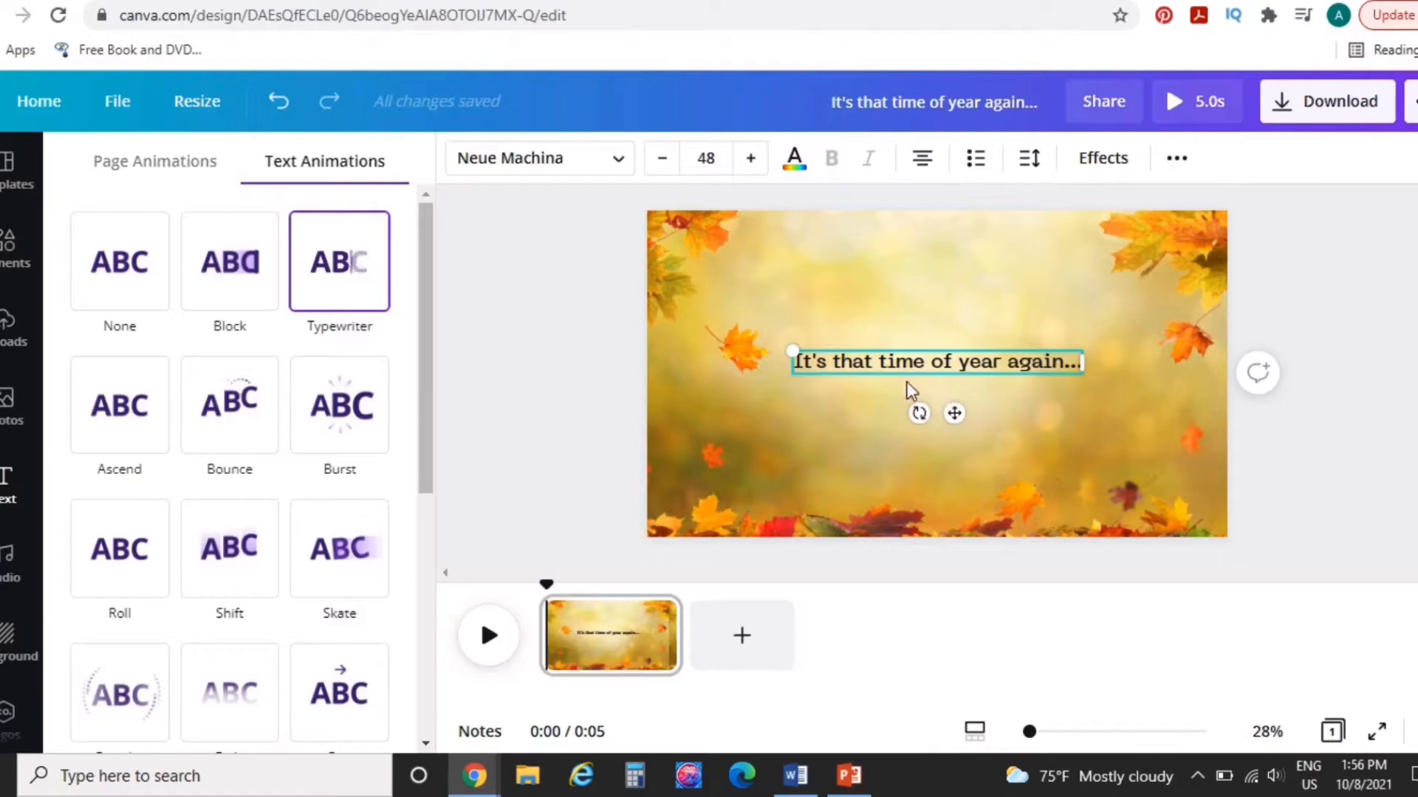
# Step: Duplicate the first page and replace the copy's text with "to cozy up with your favorite book..."
pyautogui.click(660, 613)
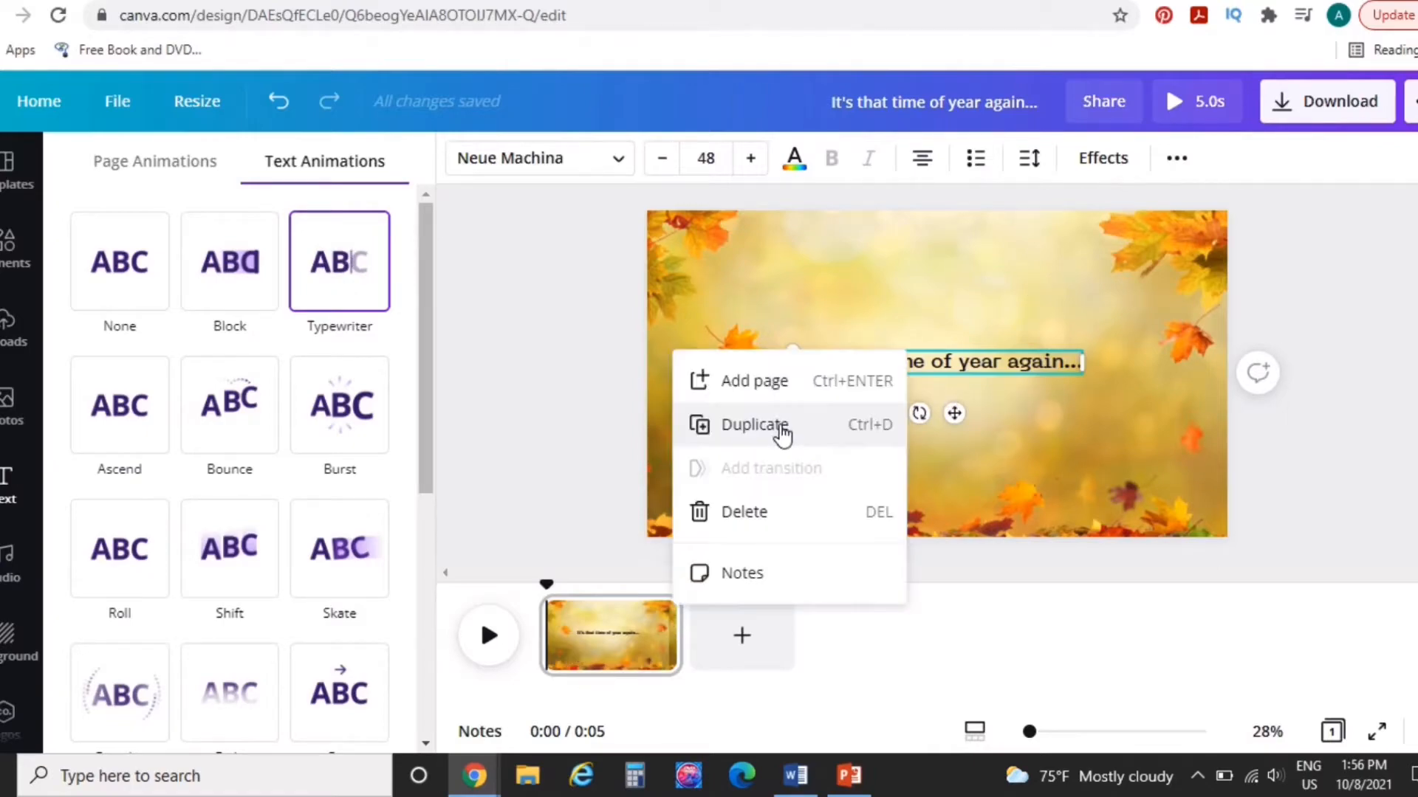
pyautogui.click(779, 423)
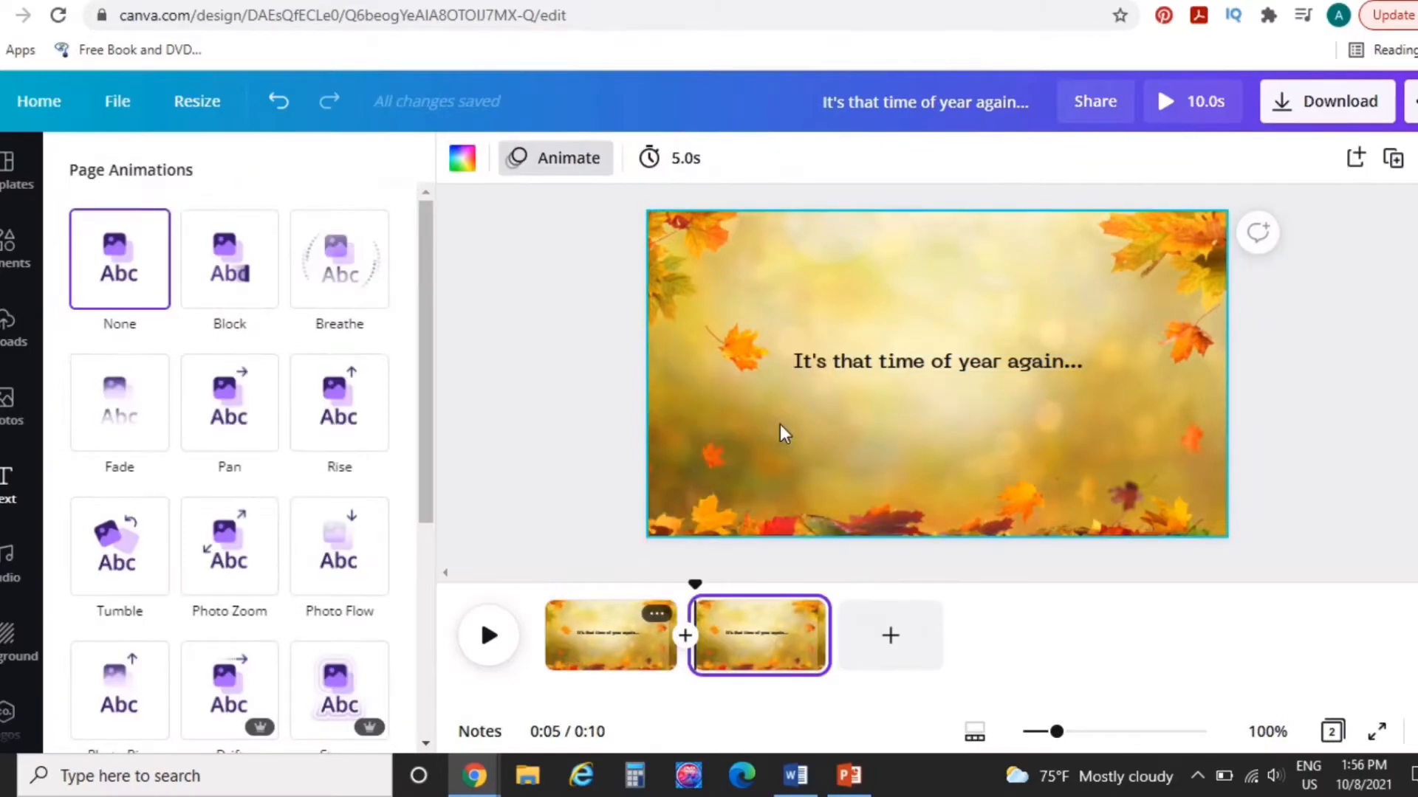
pyautogui.doubleClick(945, 365)
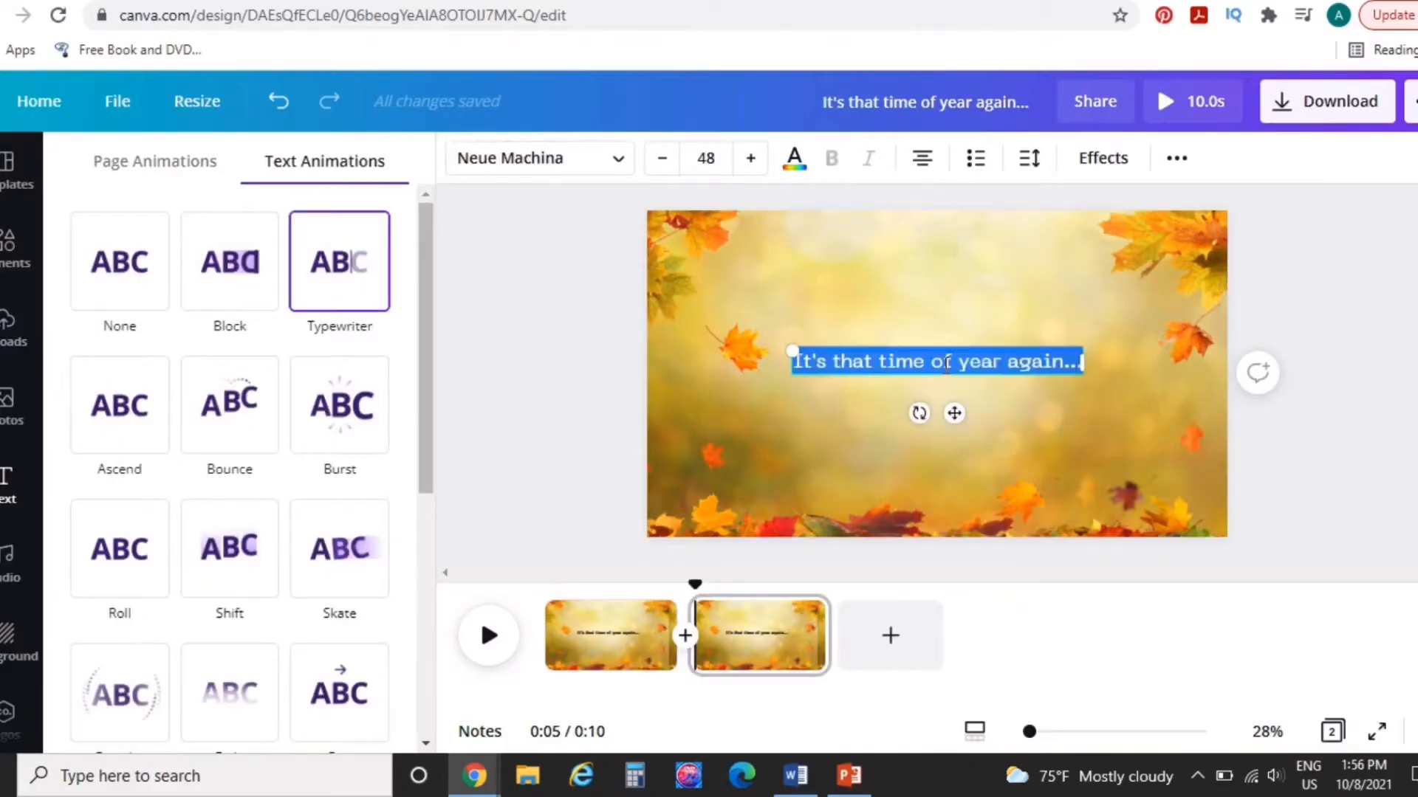
pyautogui.write('tocozy')
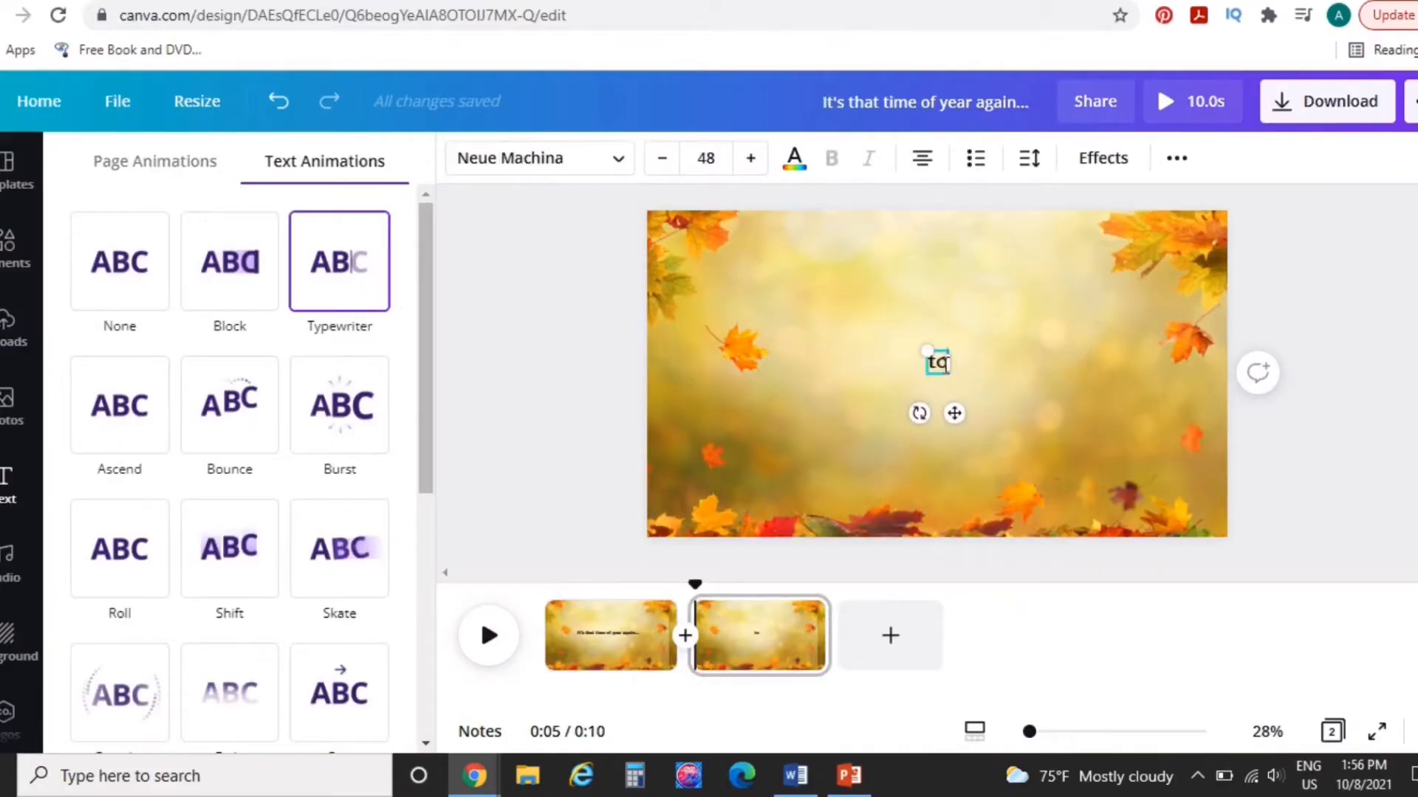
pyautogui.press('BackSpace')
pyautogui.press('BackSpace')
pyautogui.press('BackSpace')
pyautogui.write('cozy')
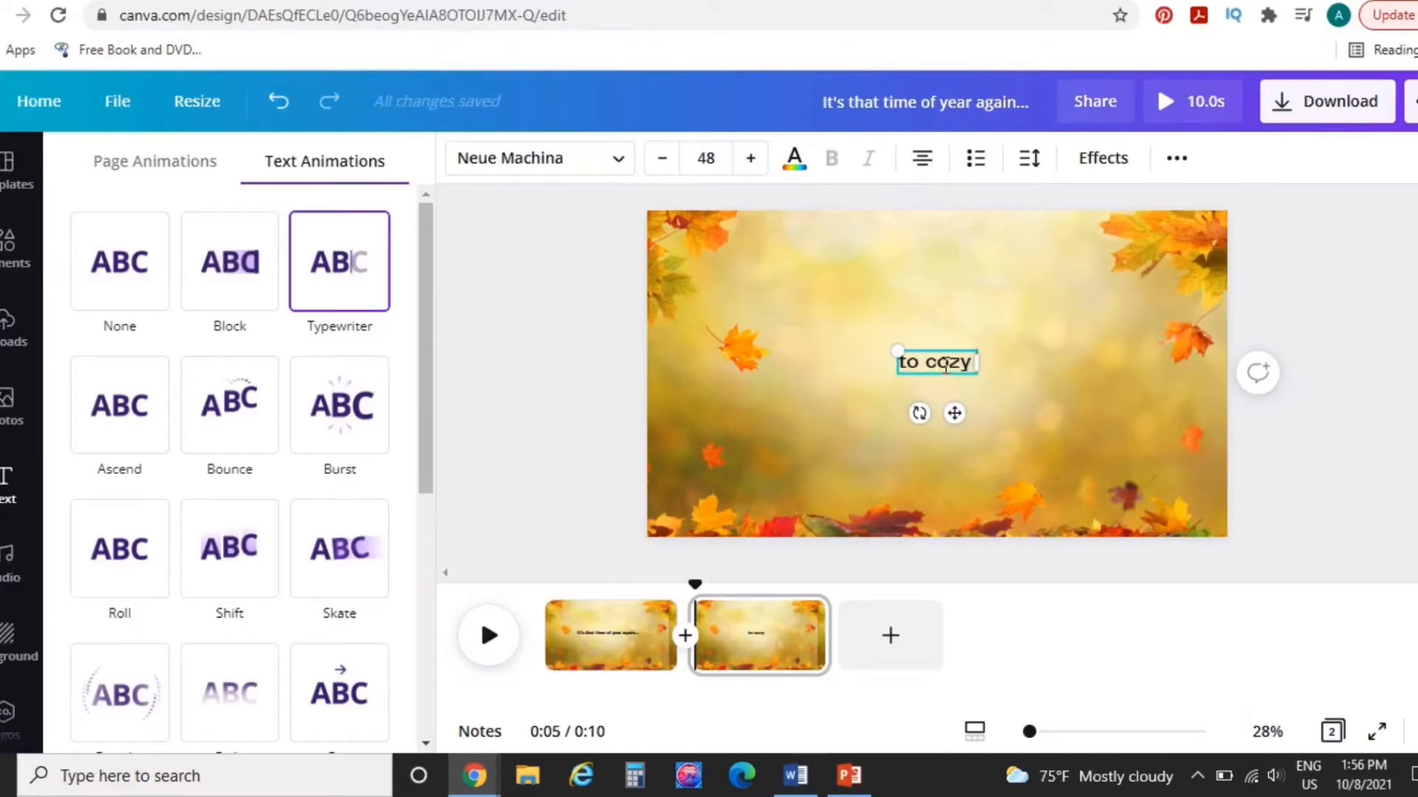
pyautogui.write(' up with yoru f')
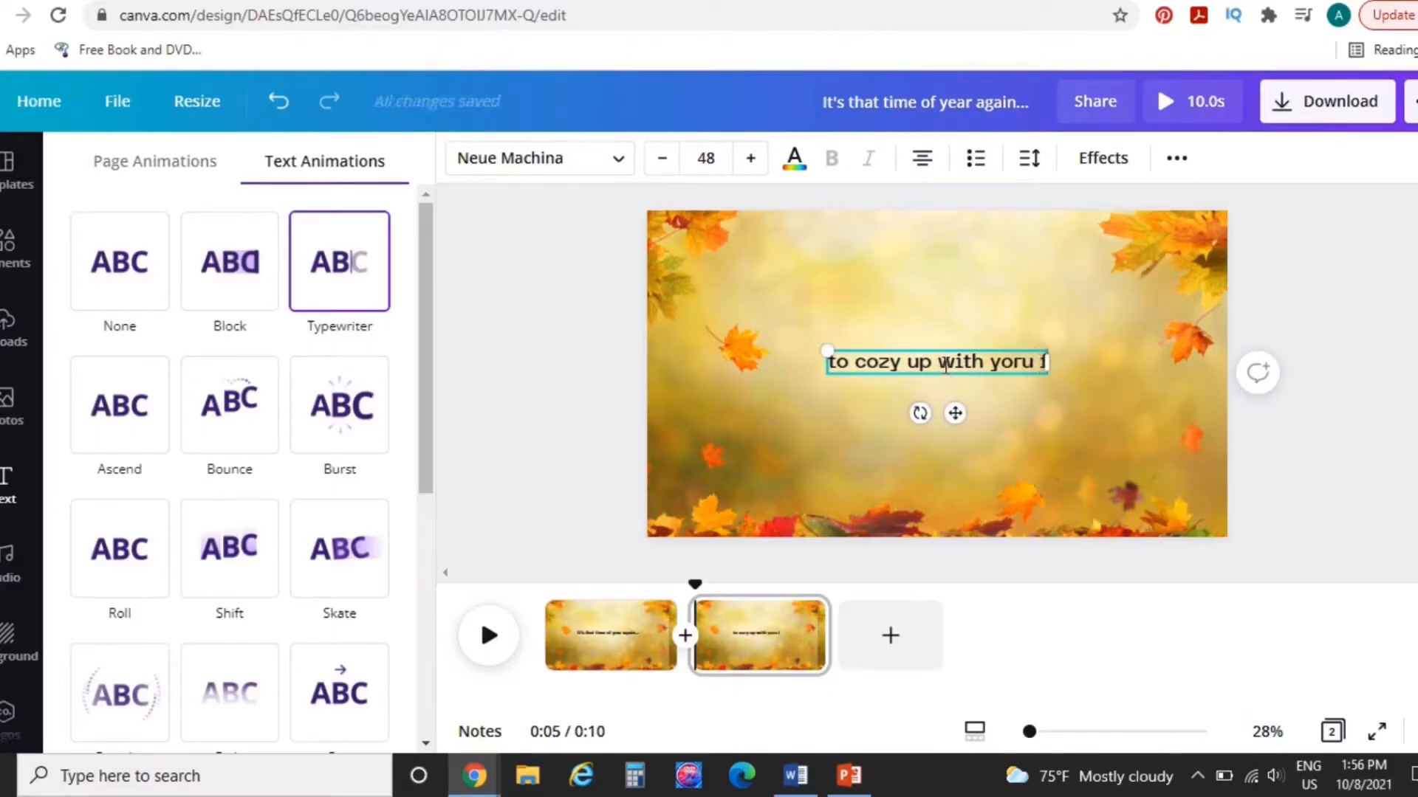
pyautogui.press('BackSpace')
pyautogui.press('BackSpace')
pyautogui.press('BackSpace')
pyautogui.press('BackSpace')
pyautogui.write('ur')
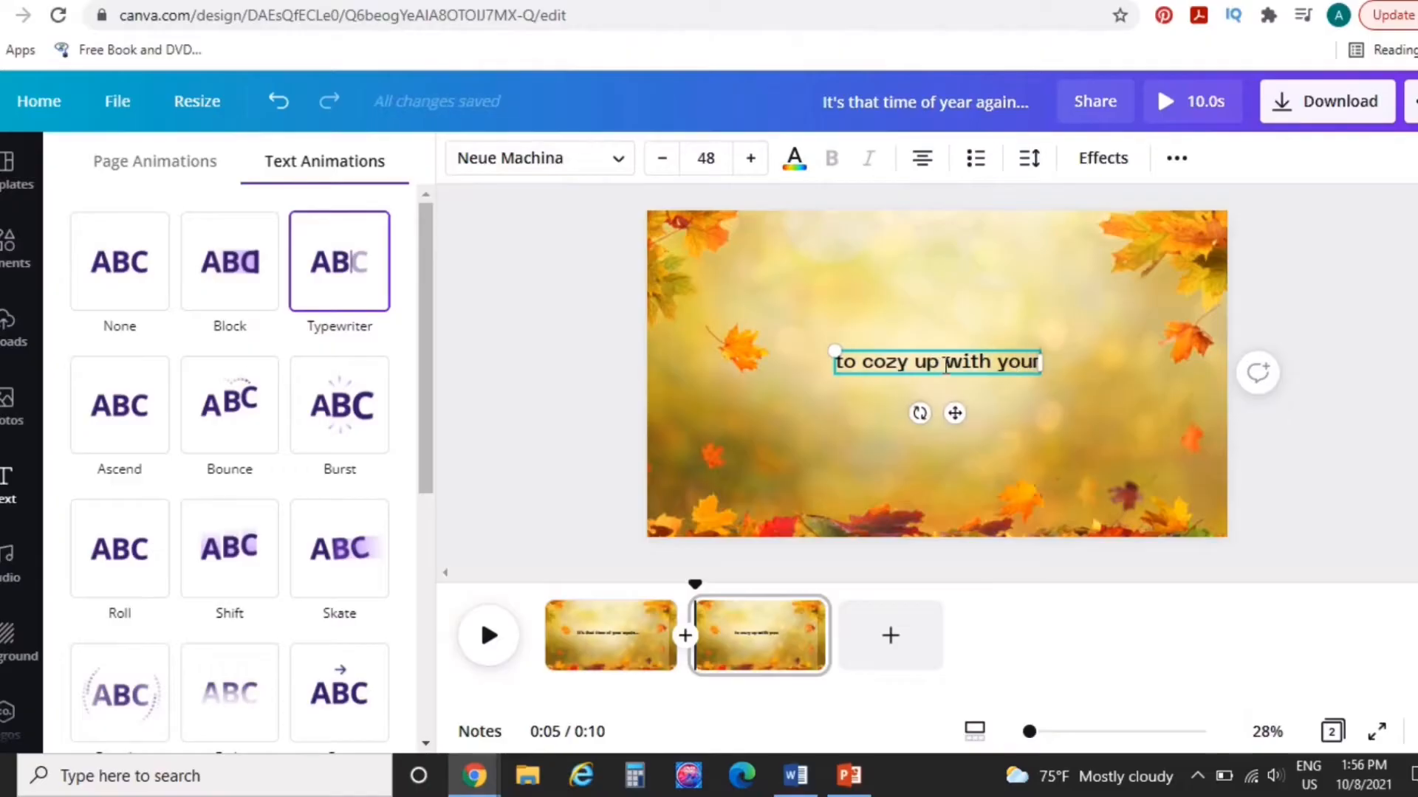
pyautogui.write(' favorite book')
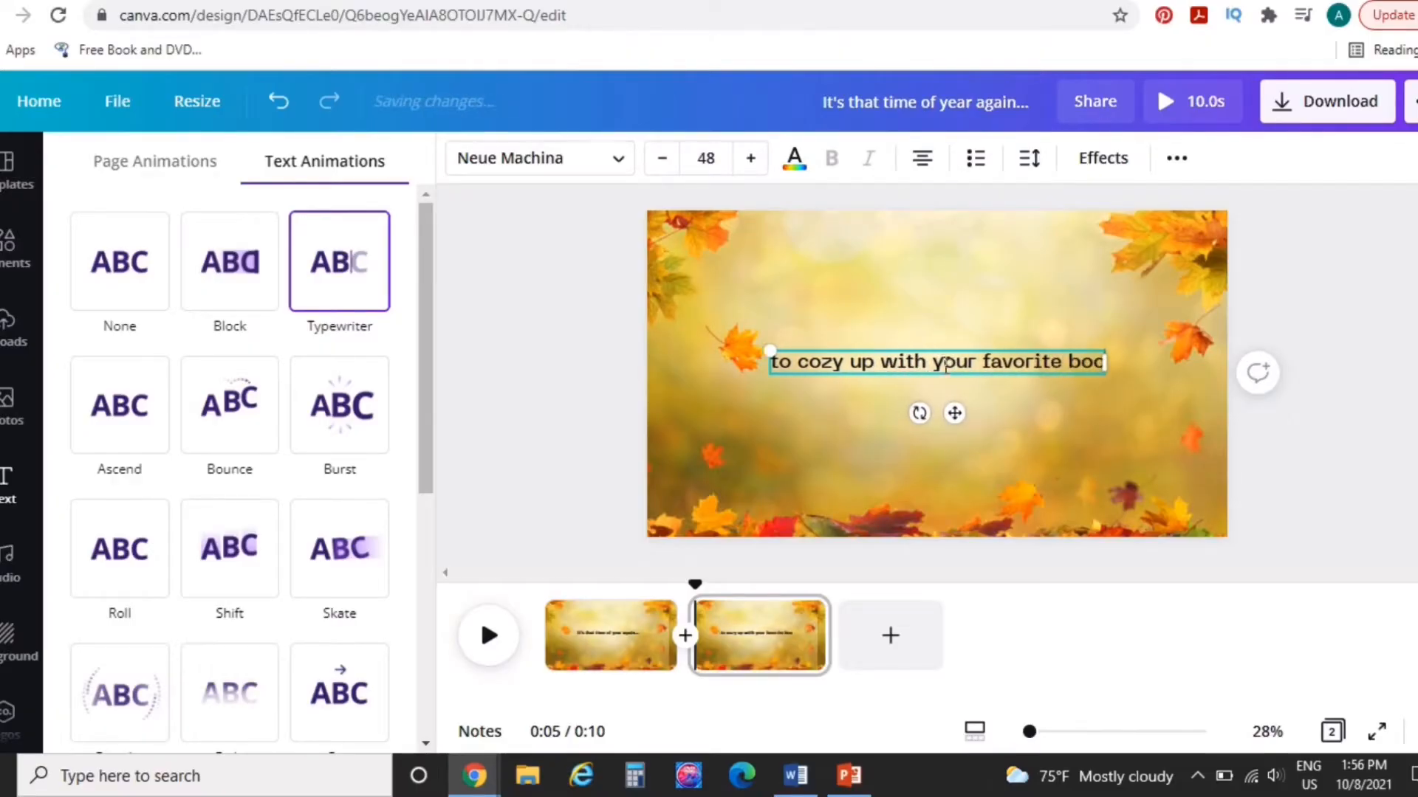
pyautogui.write('...')
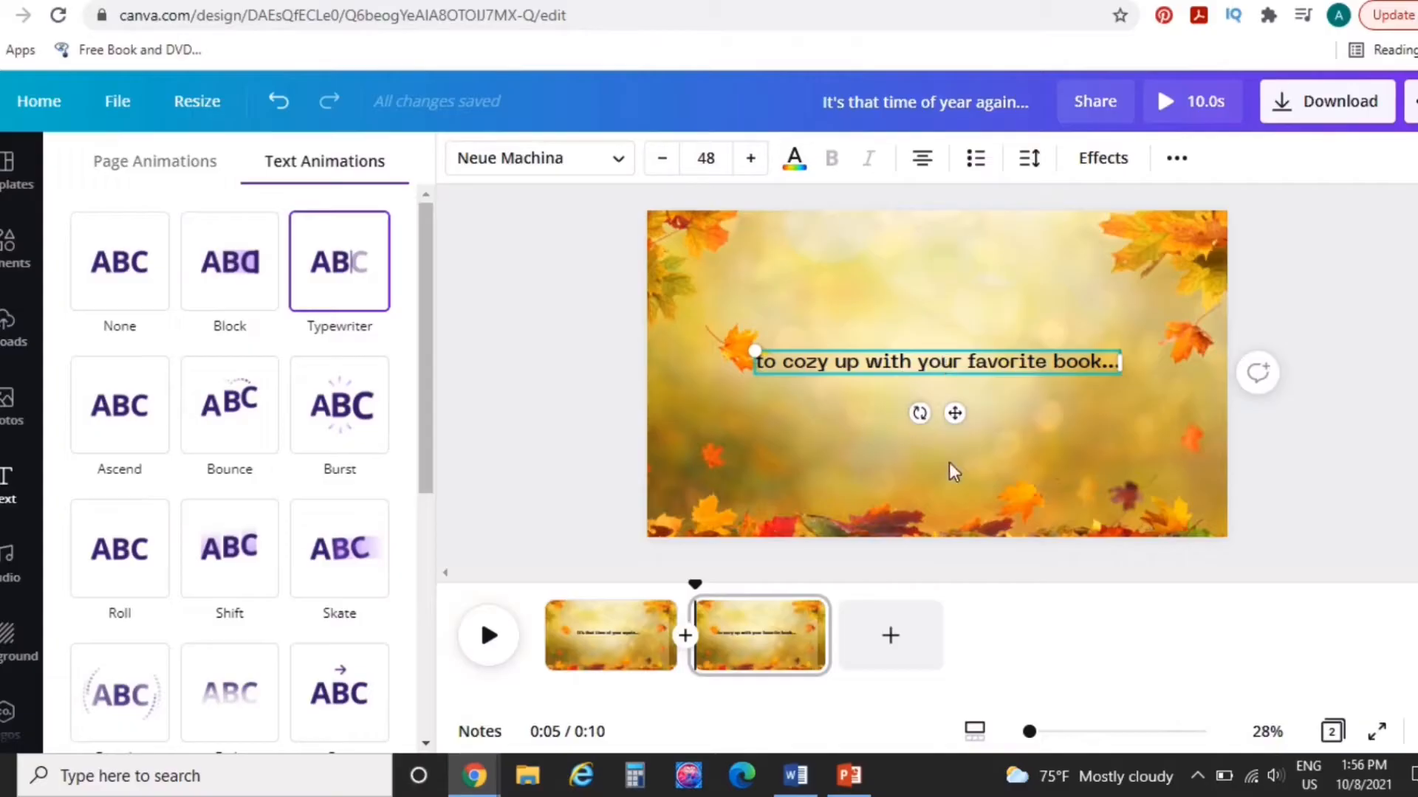
# Step: Add a blank third page to the end of the video timeline
pyautogui.click(890, 635)
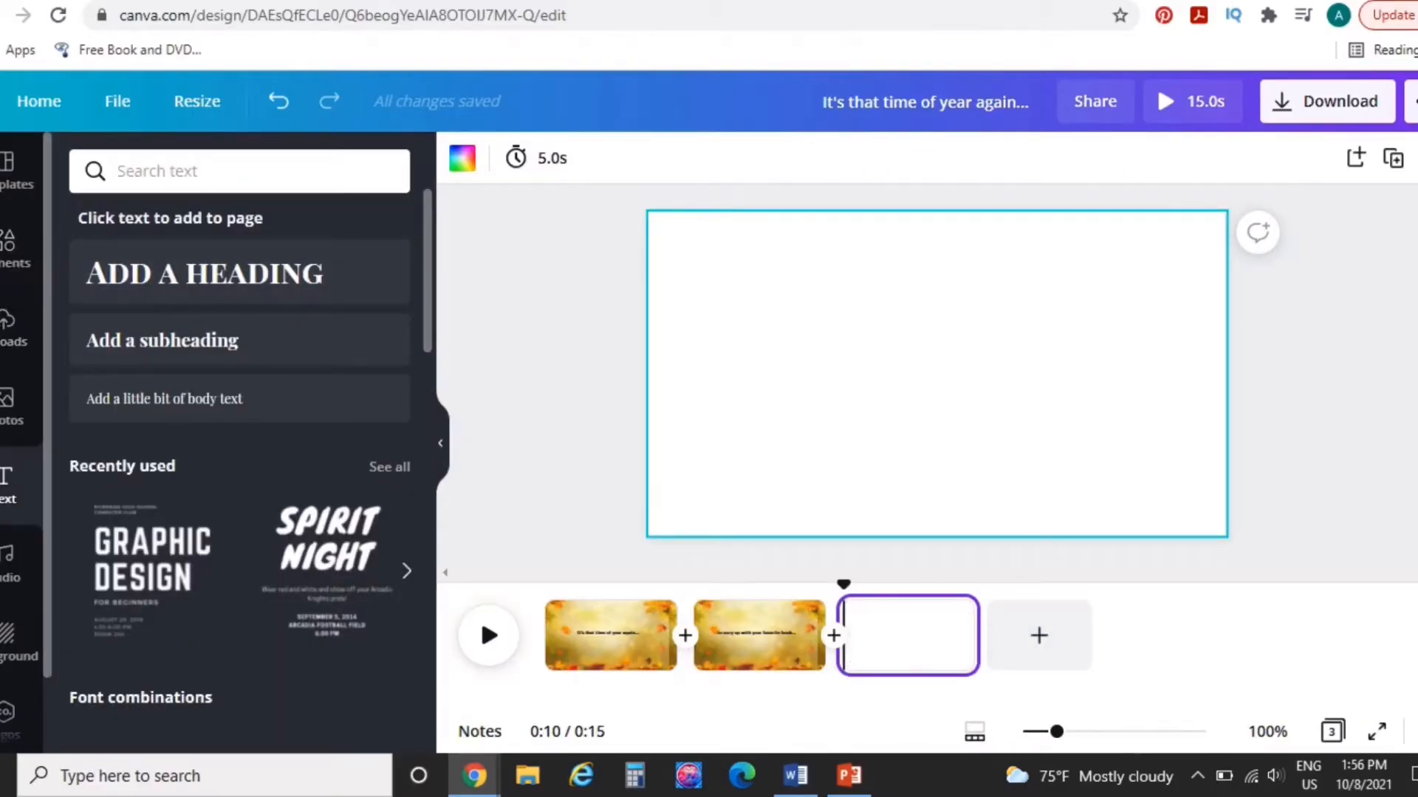
# Step: Place the autumn forest path photo on the blank third page and stretch it to fill the page at 1,920 × 1,080
pyautogui.click(9, 408)
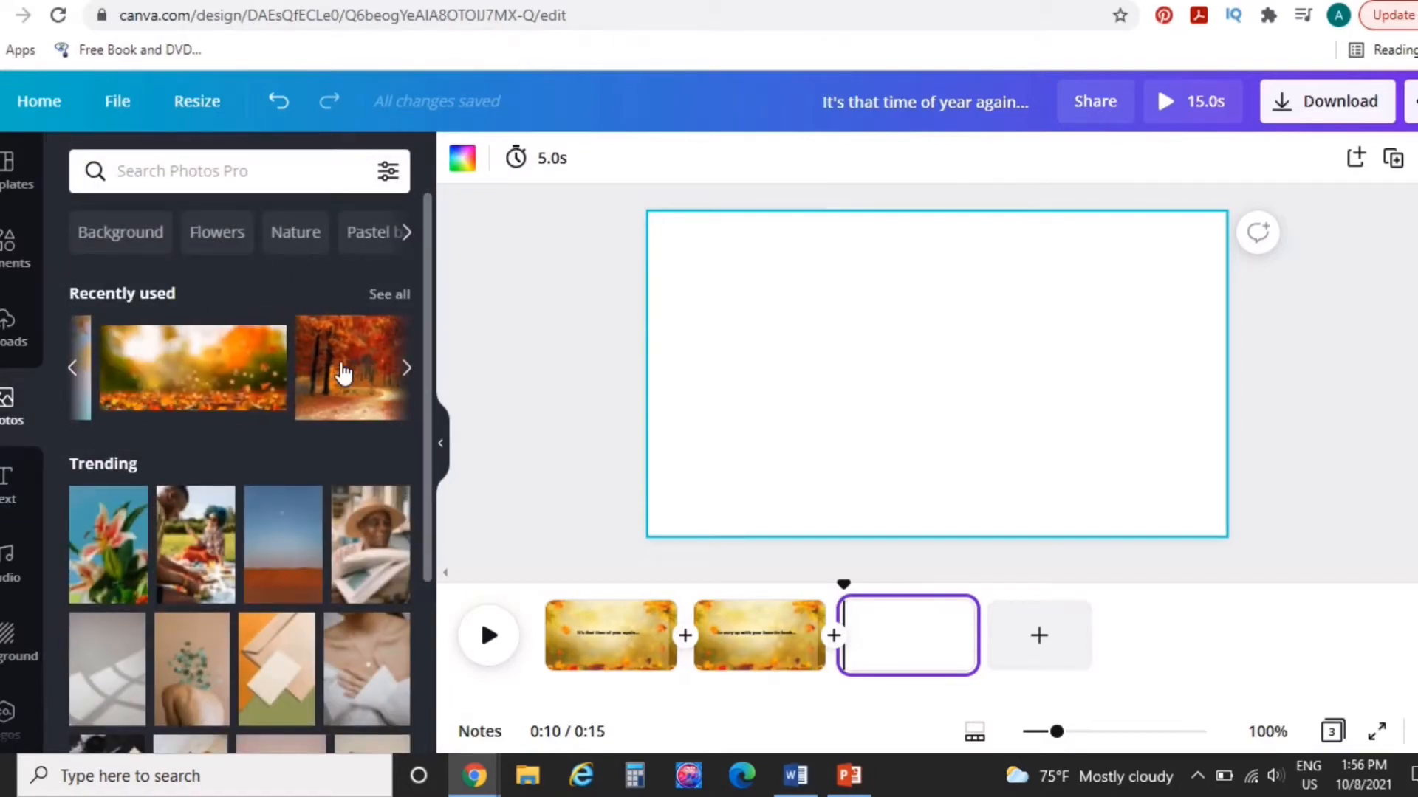
pyautogui.click(298, 381)
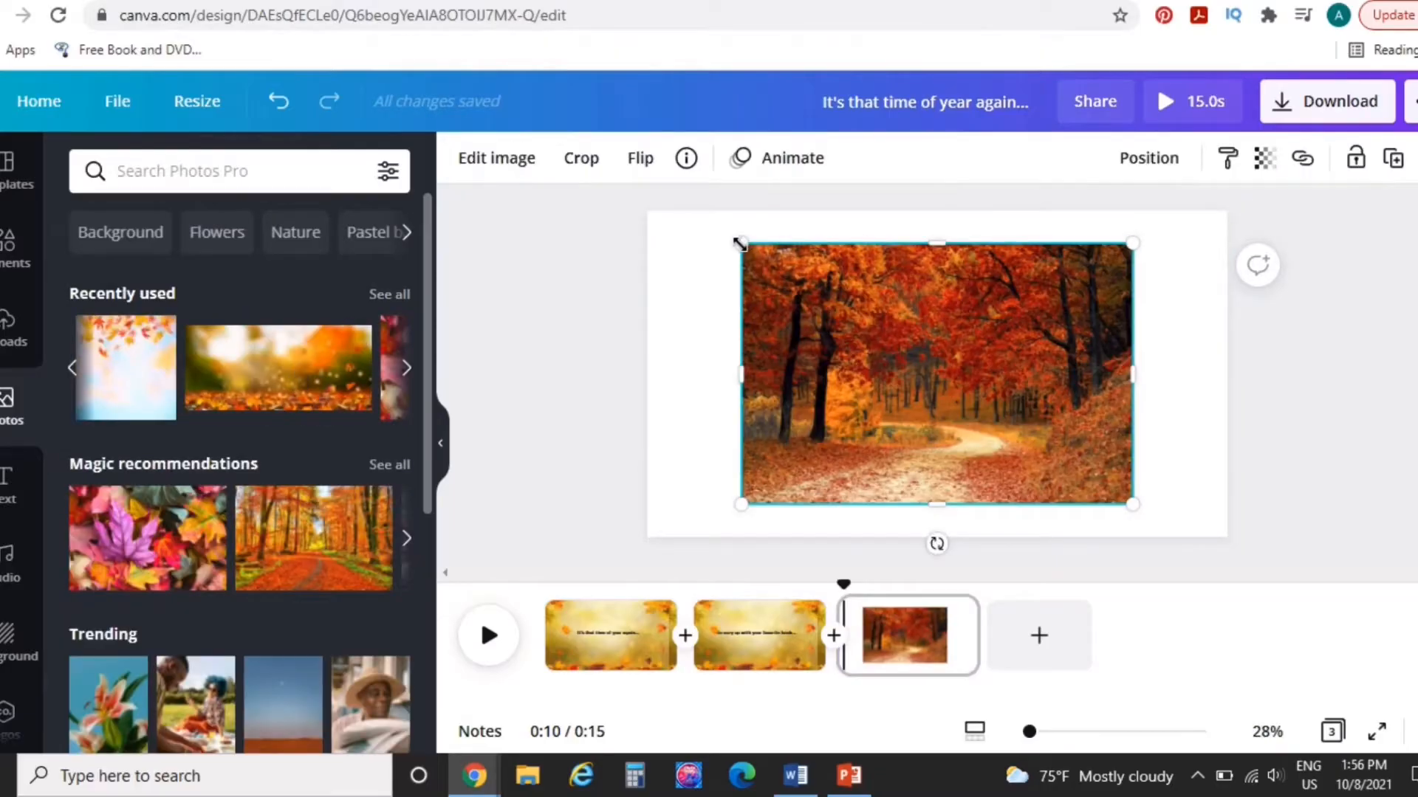
pyautogui.moveTo(675, 247); pyautogui.dragTo(670, 247)
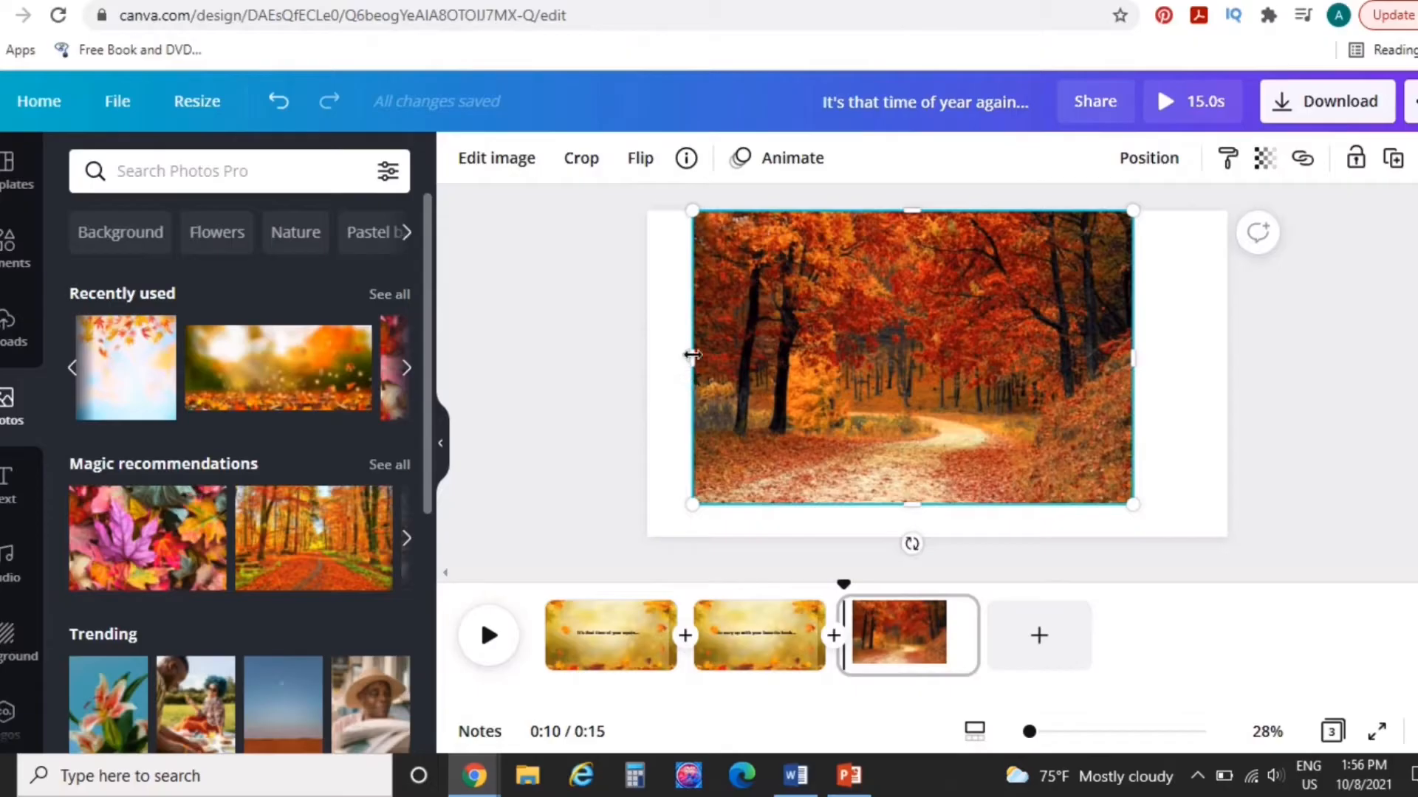
pyautogui.moveTo(678, 357); pyautogui.dragTo(645, 363)
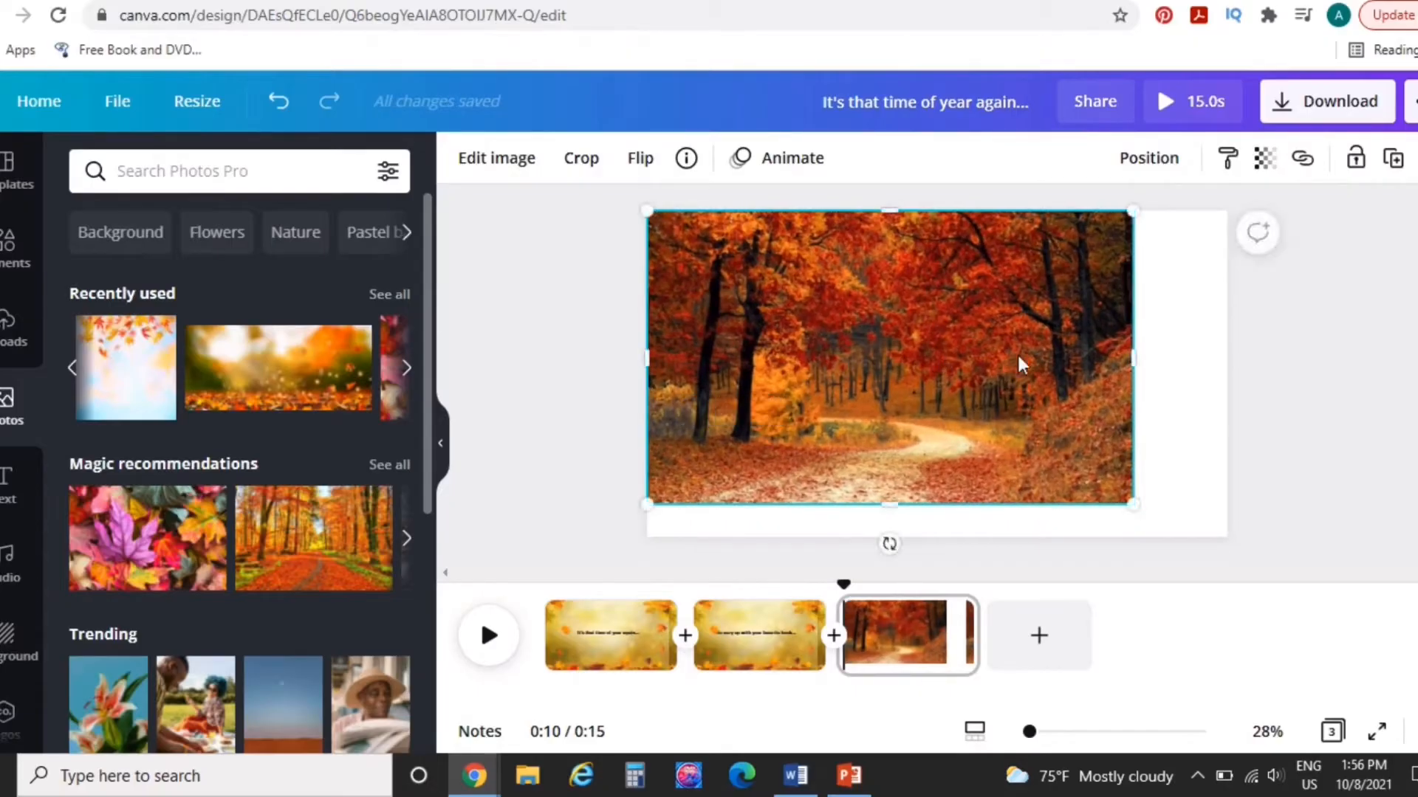
pyautogui.moveTo(1133, 357); pyautogui.dragTo(1227, 358)
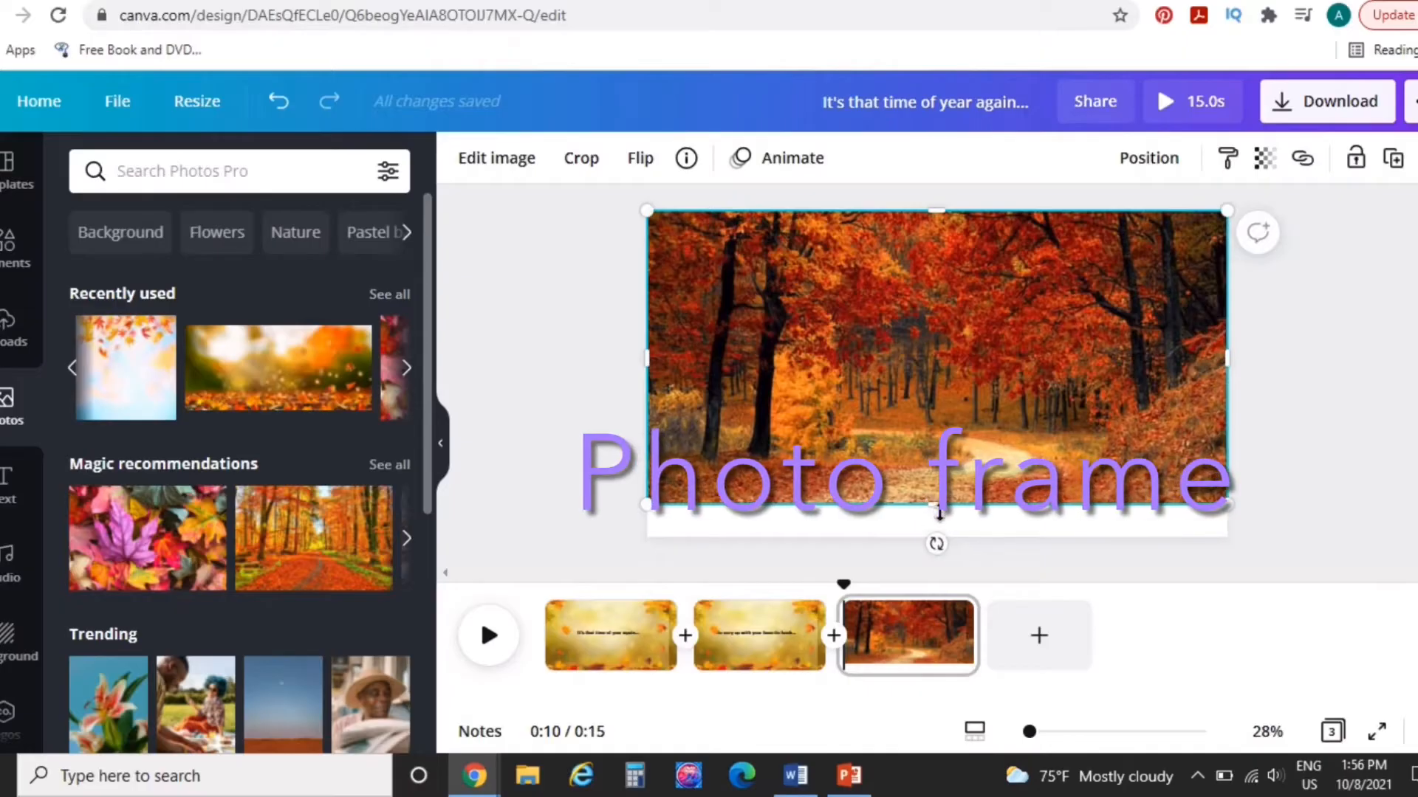
pyautogui.moveTo(920, 505); pyautogui.dragTo(941, 544)
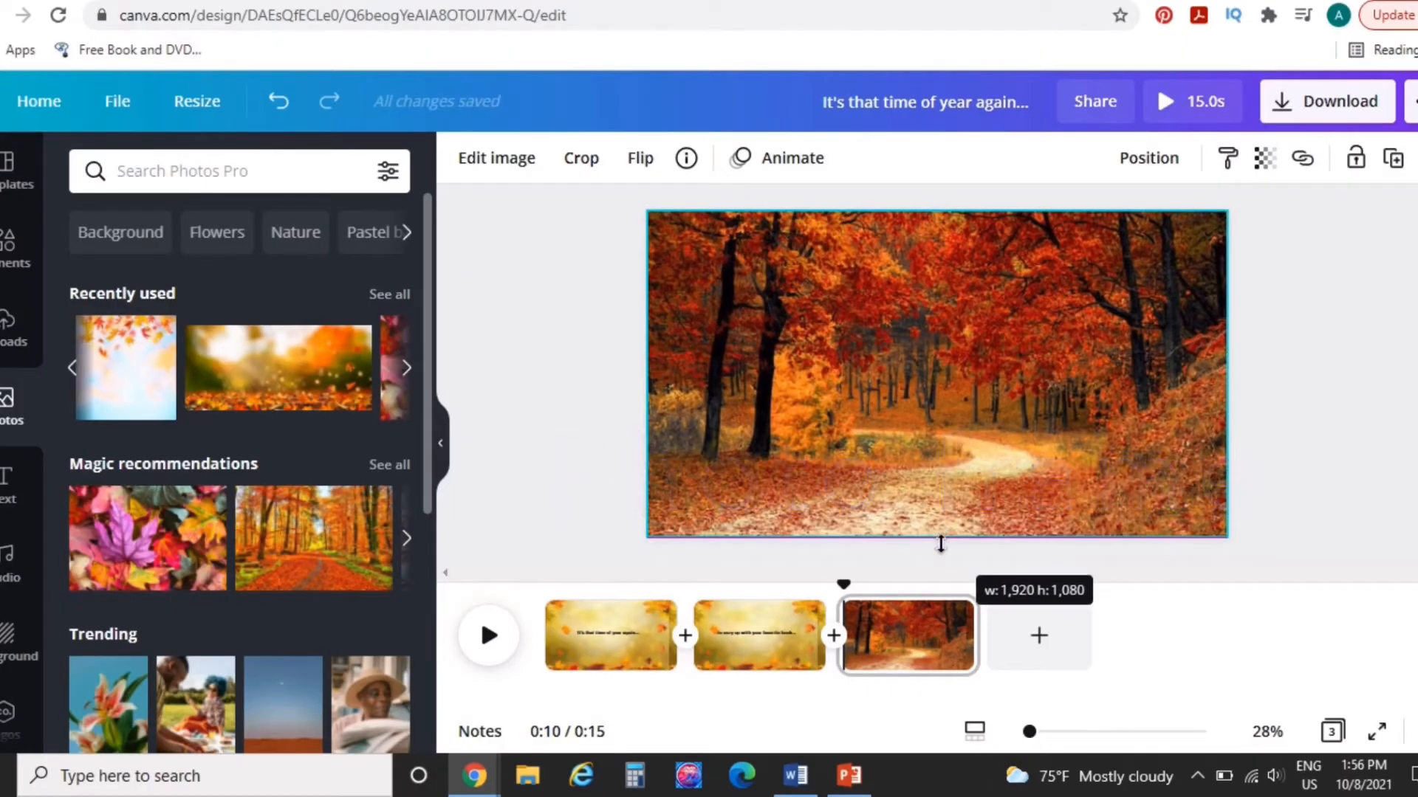
pyautogui.moveTo(984, 493); pyautogui.dragTo(984, 493)
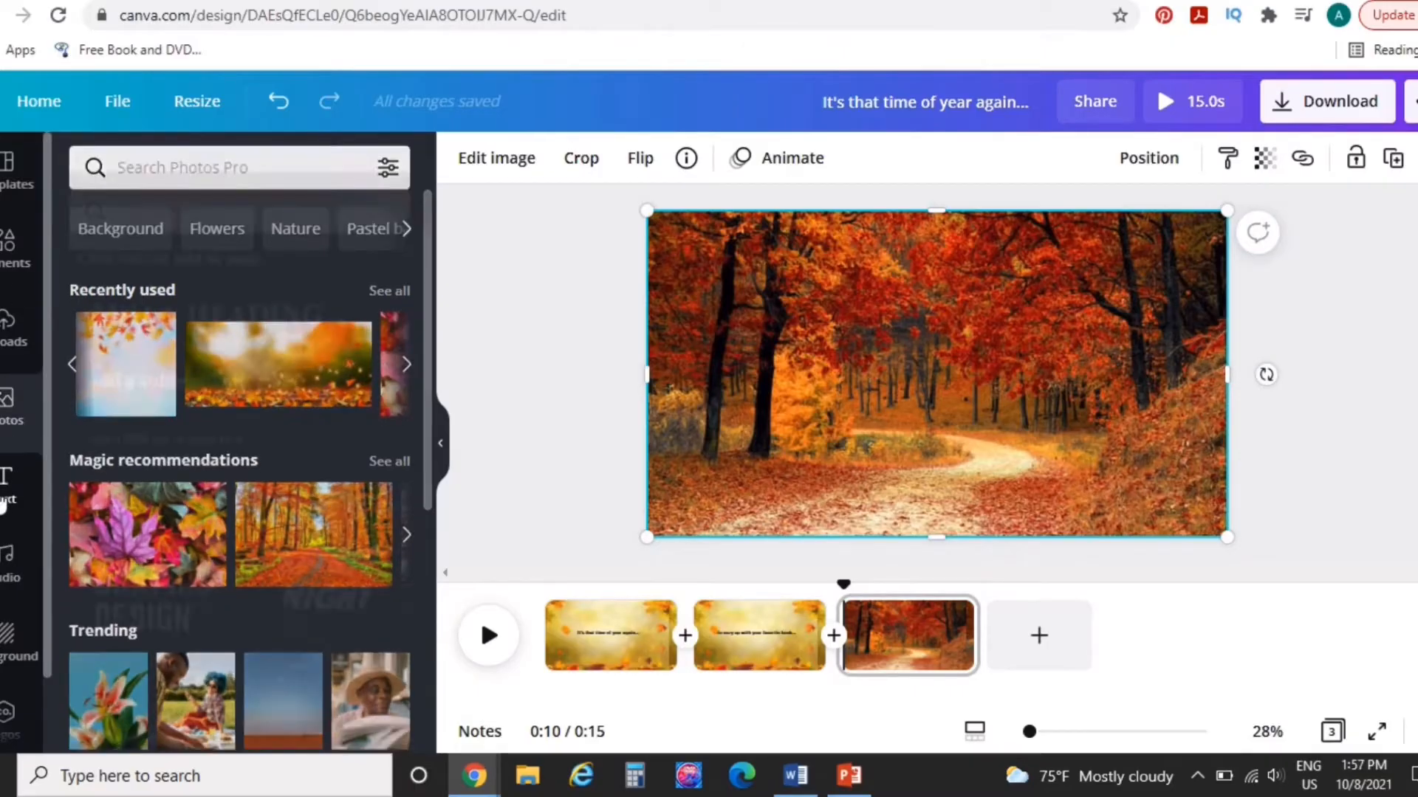
# Step: Add a subheading over the forest photo in the Neue Machina font, coloured white
pyautogui.click(5, 493)
pyautogui.click(191, 332)
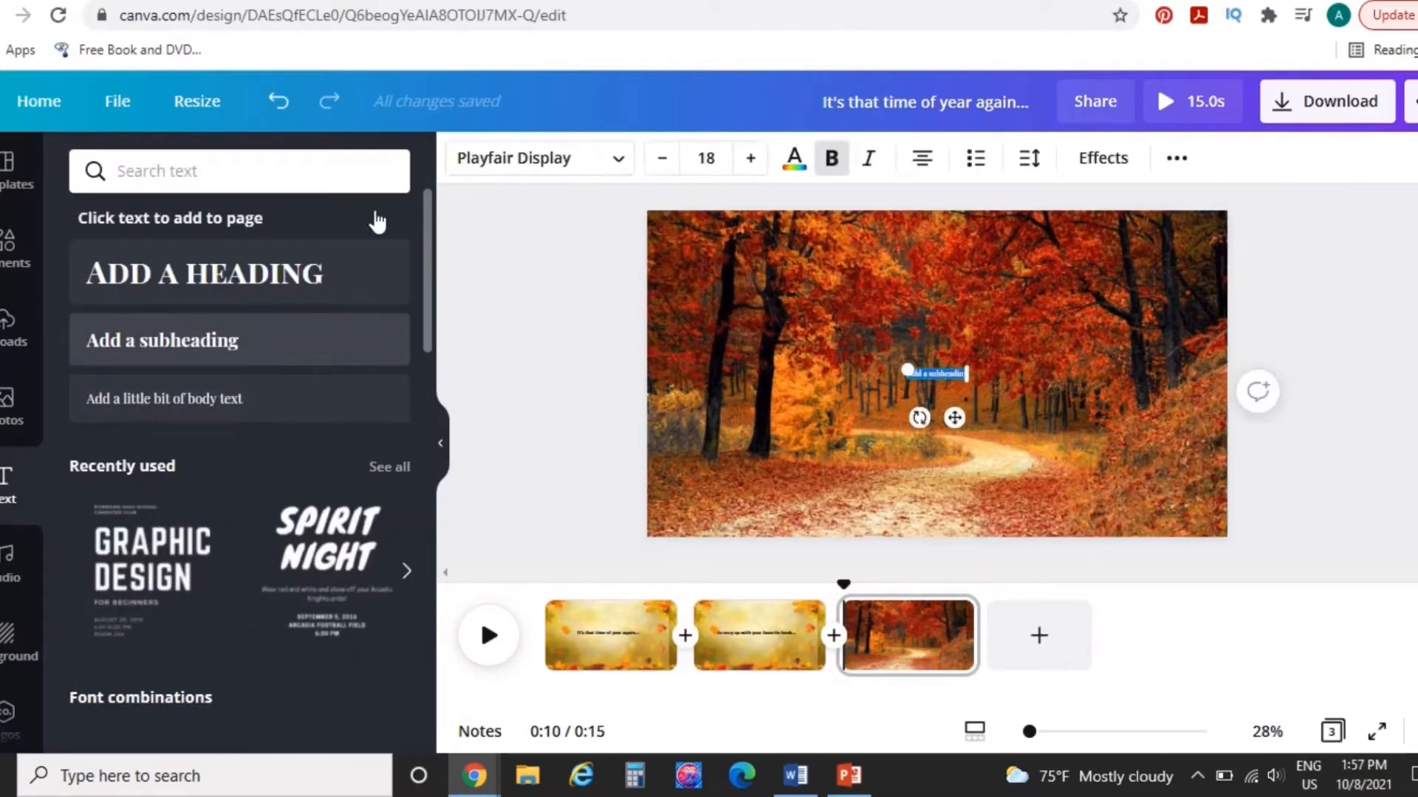
pyautogui.click(588, 169)
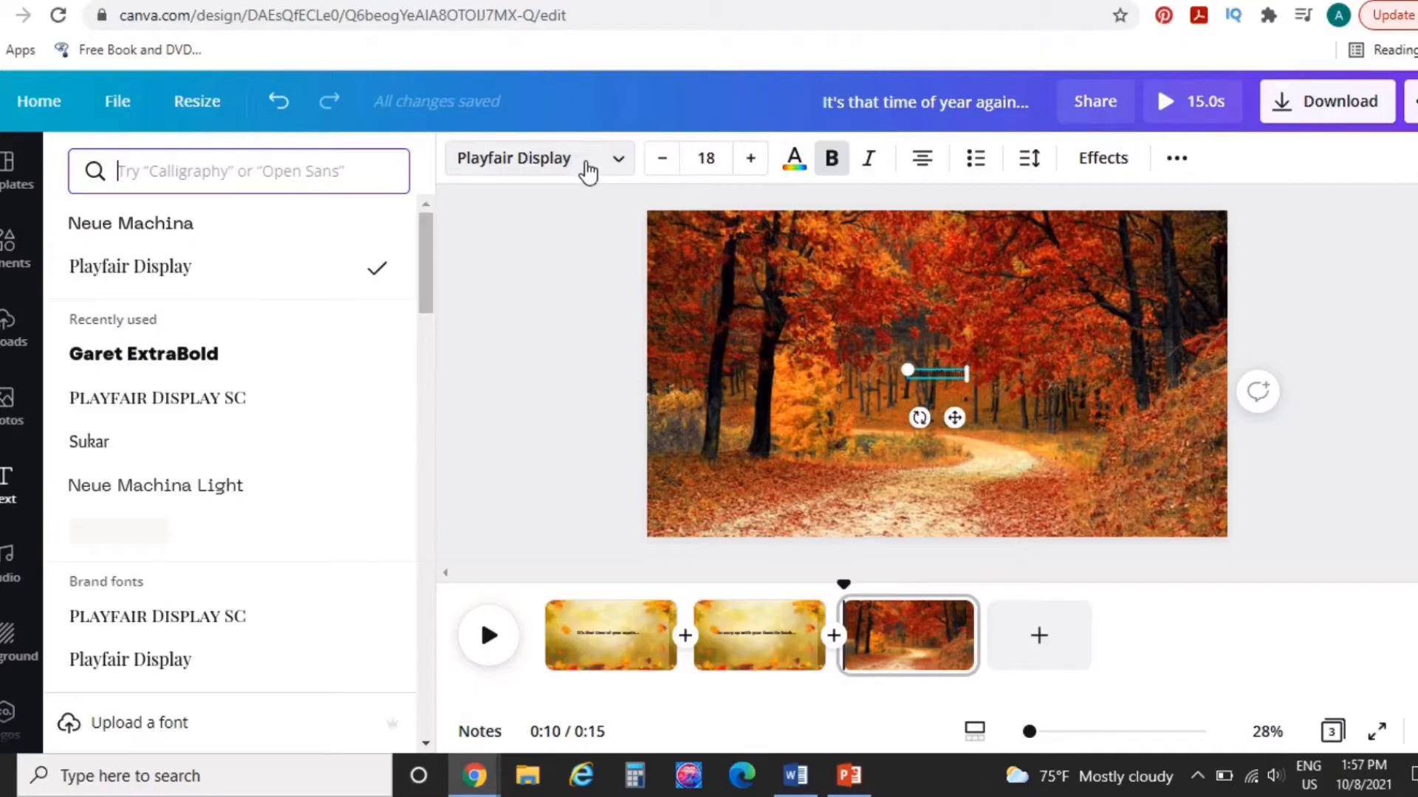
pyautogui.click(133, 221)
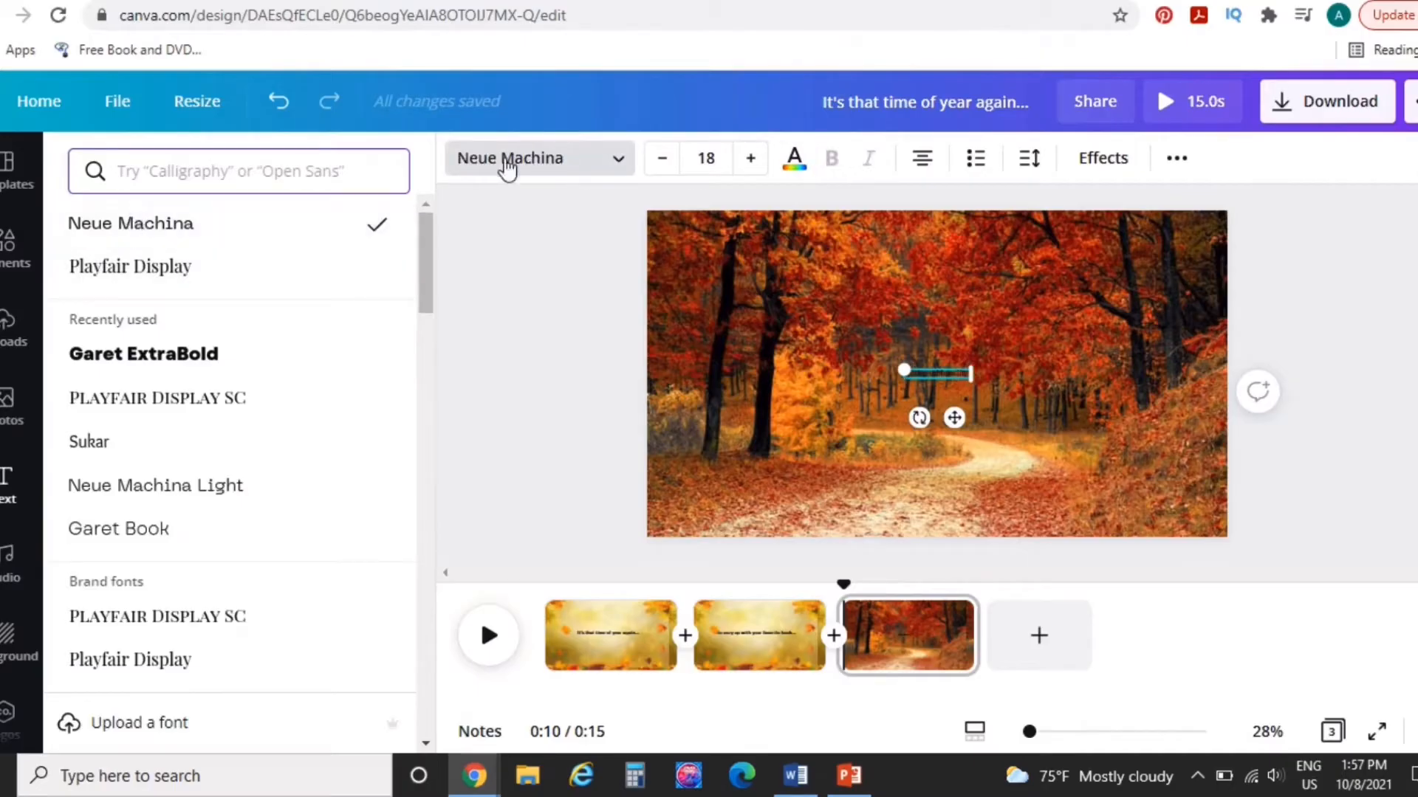
pyautogui.click(796, 163)
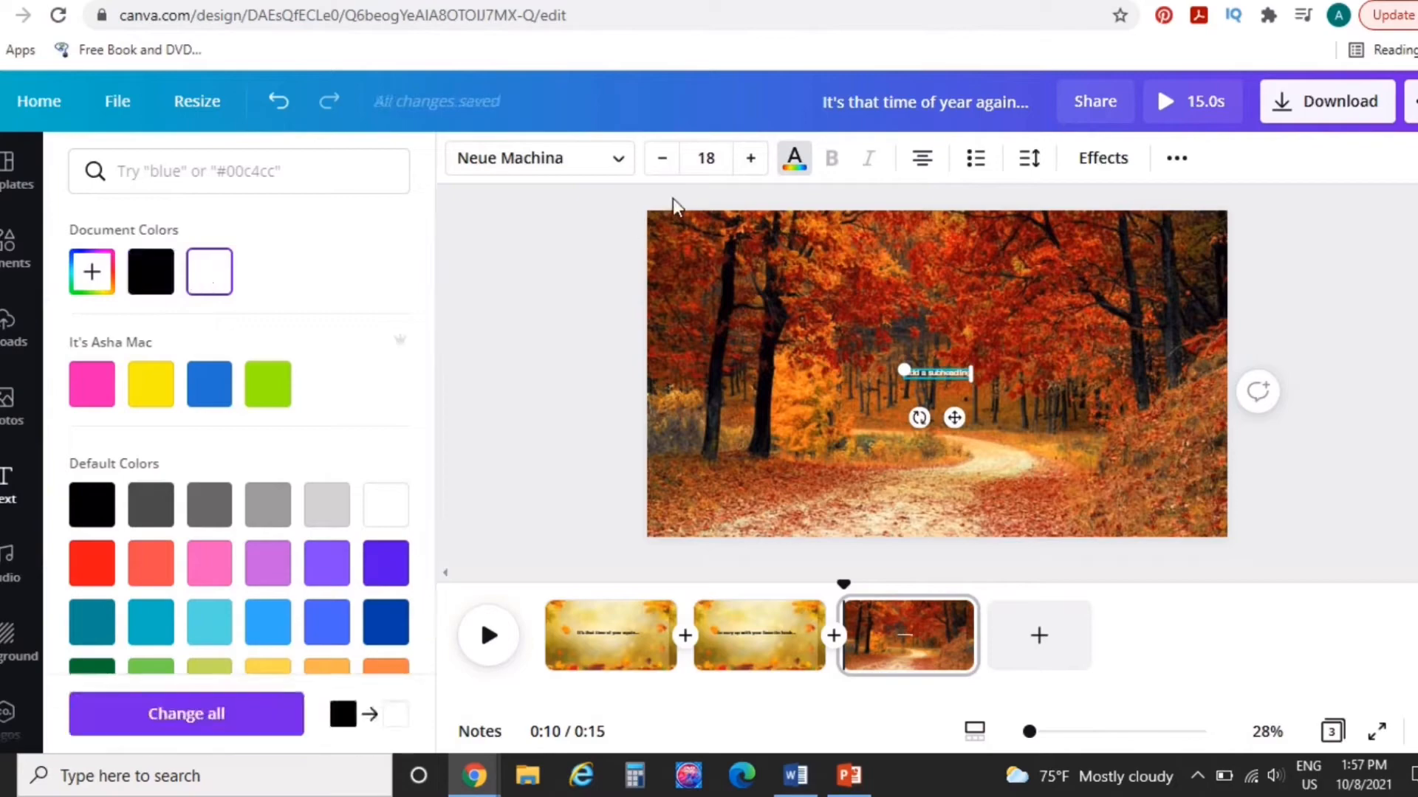
# Step: Increase the white subheading's font size to 48
pyautogui.click(750, 159)
pyautogui.click(750, 159)
pyautogui.click(750, 159)
pyautogui.click(750, 159)
pyautogui.click(750, 160)
pyautogui.click(750, 159)
pyautogui.click(750, 160)
pyautogui.click(750, 160)
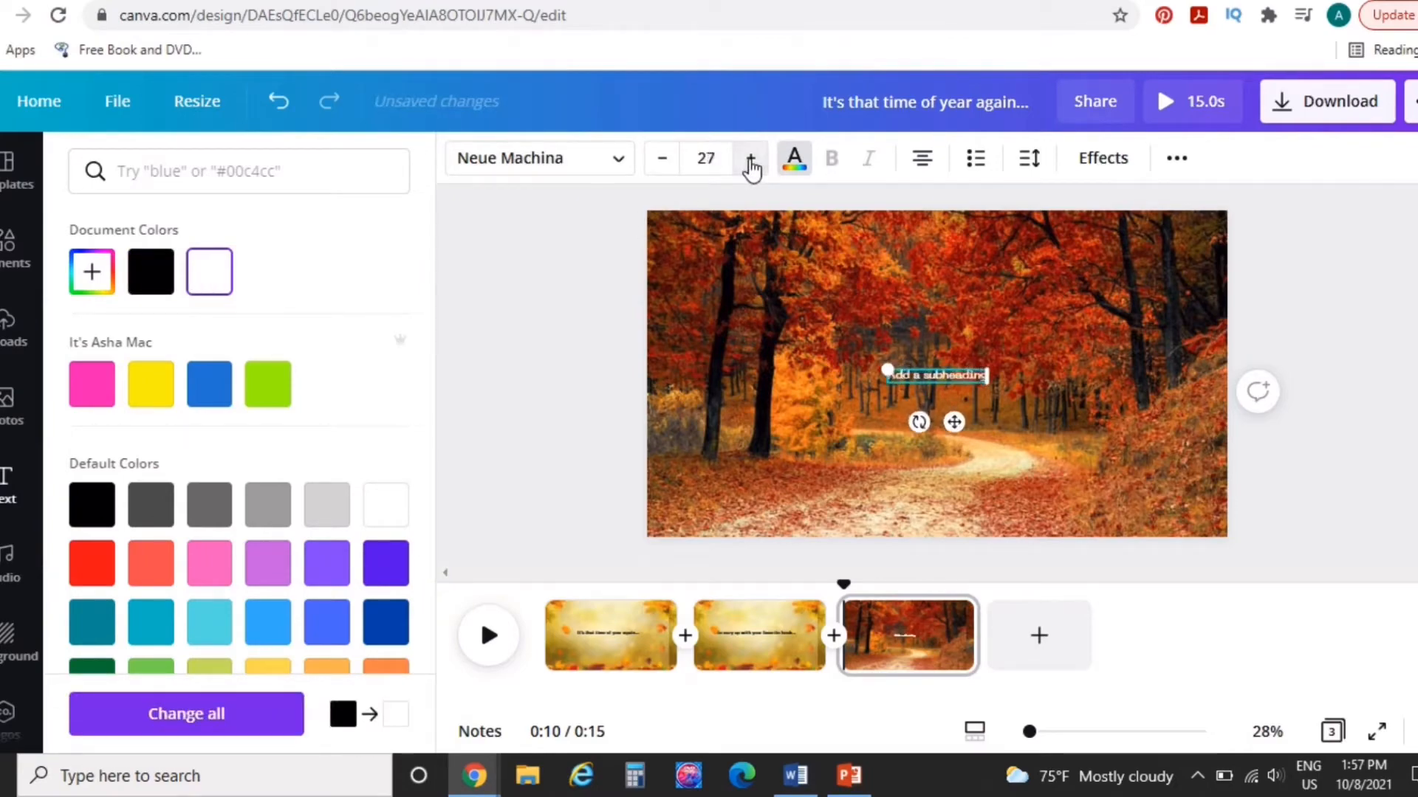
pyautogui.click(750, 159)
pyautogui.click(750, 159)
pyautogui.click(750, 159)
pyautogui.click(750, 159)
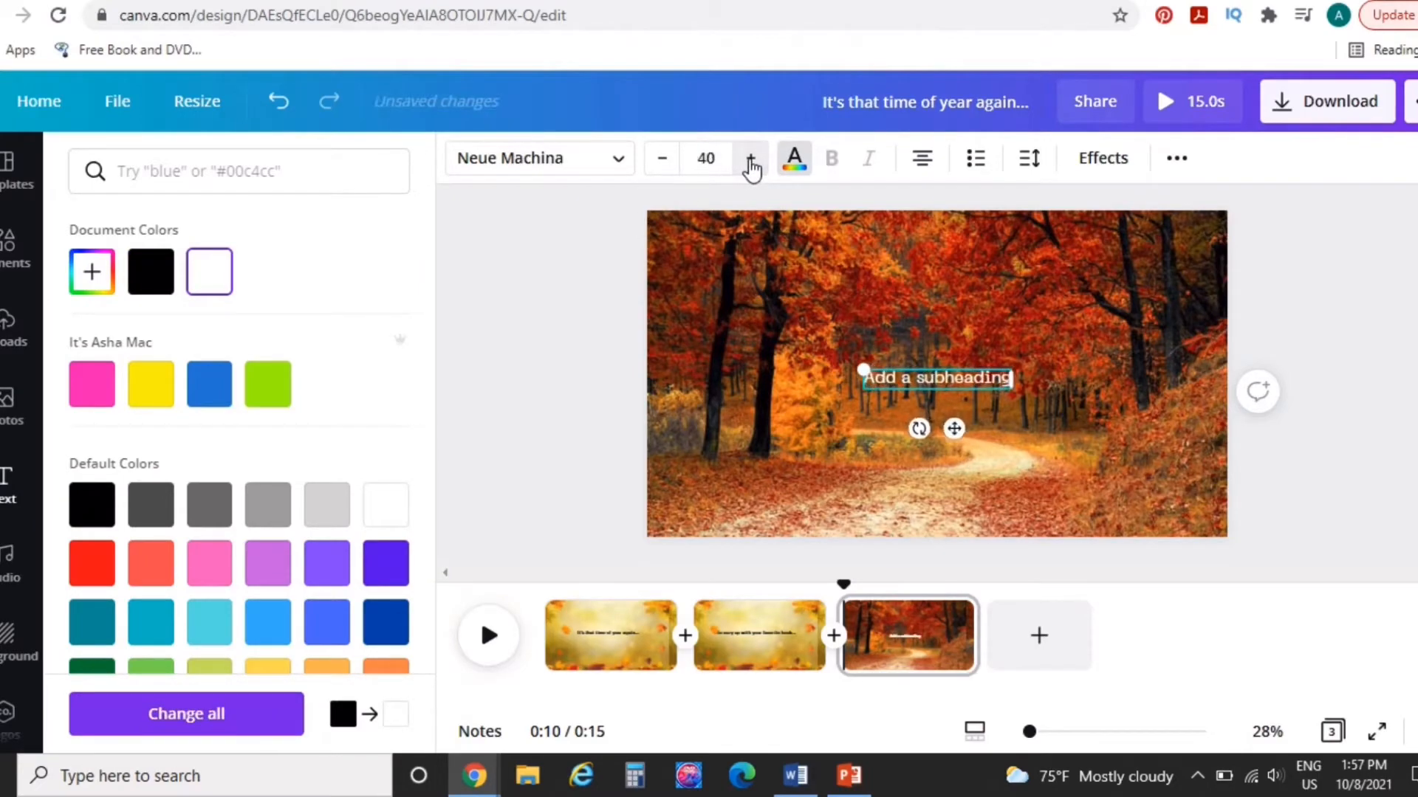
pyautogui.click(750, 159)
pyautogui.click(750, 160)
pyautogui.click(750, 159)
pyautogui.click(750, 160)
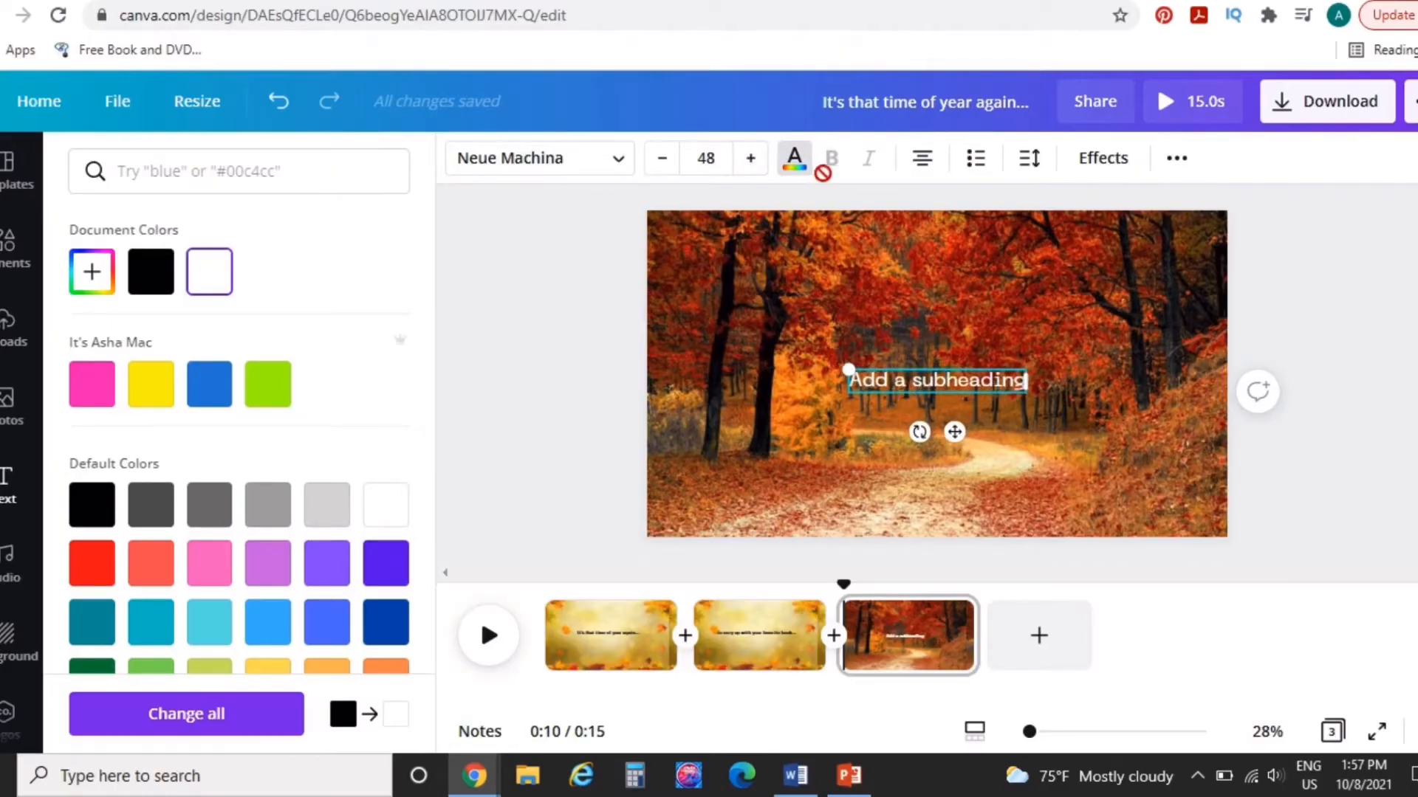
# Step: Apply the Shadow effect to the subheading with a light gray shadow colour
pyautogui.click(1105, 167)
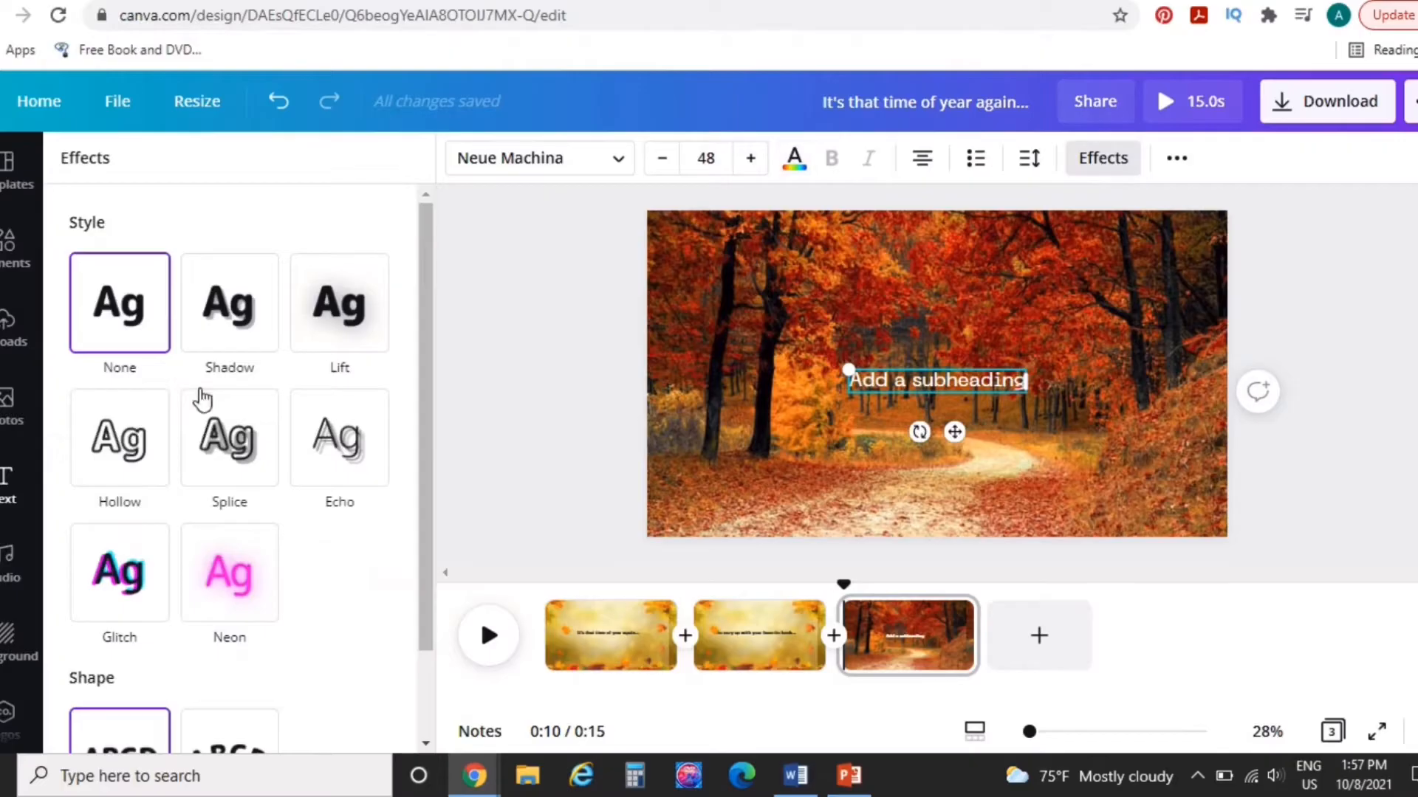
pyautogui.click(237, 308)
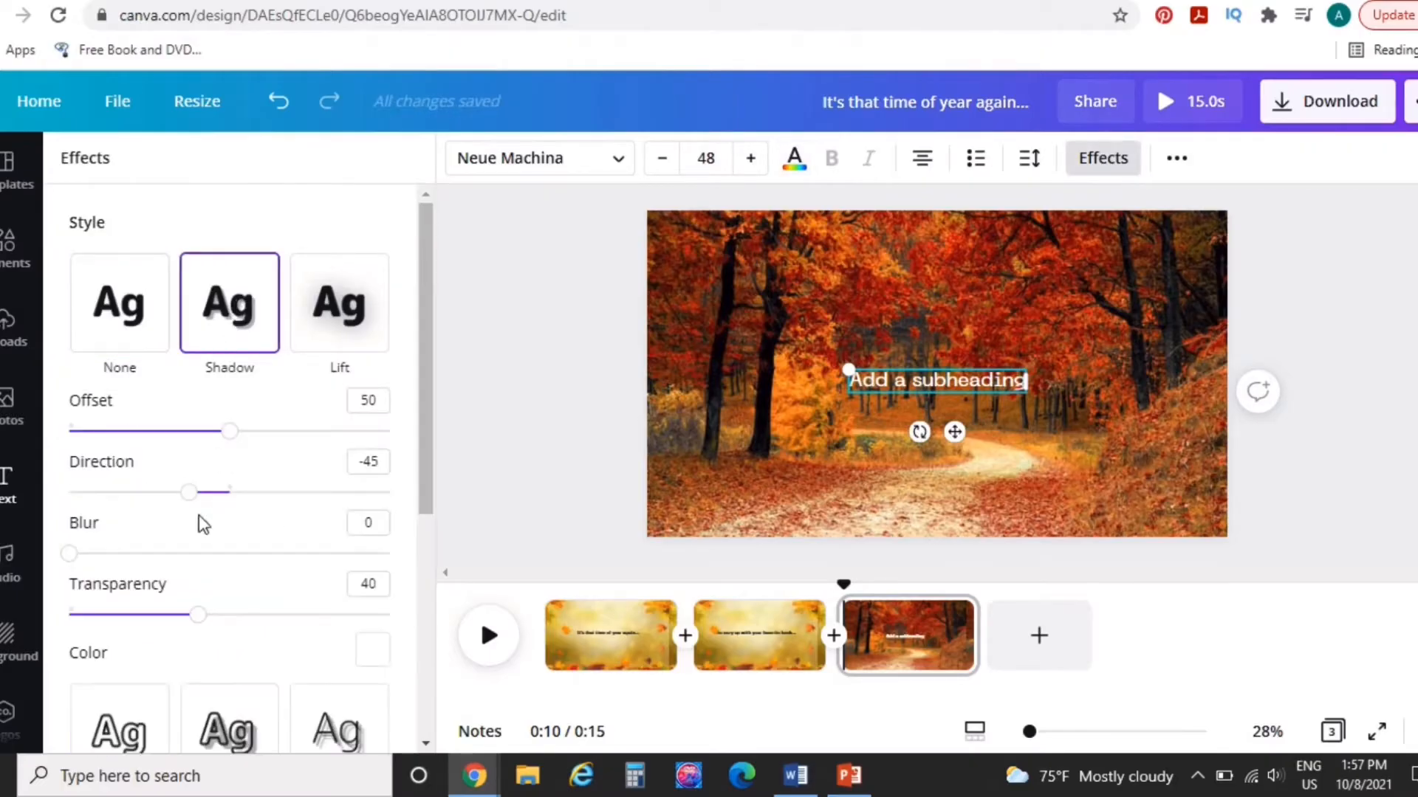
pyautogui.scroll(-3, 214, 574)
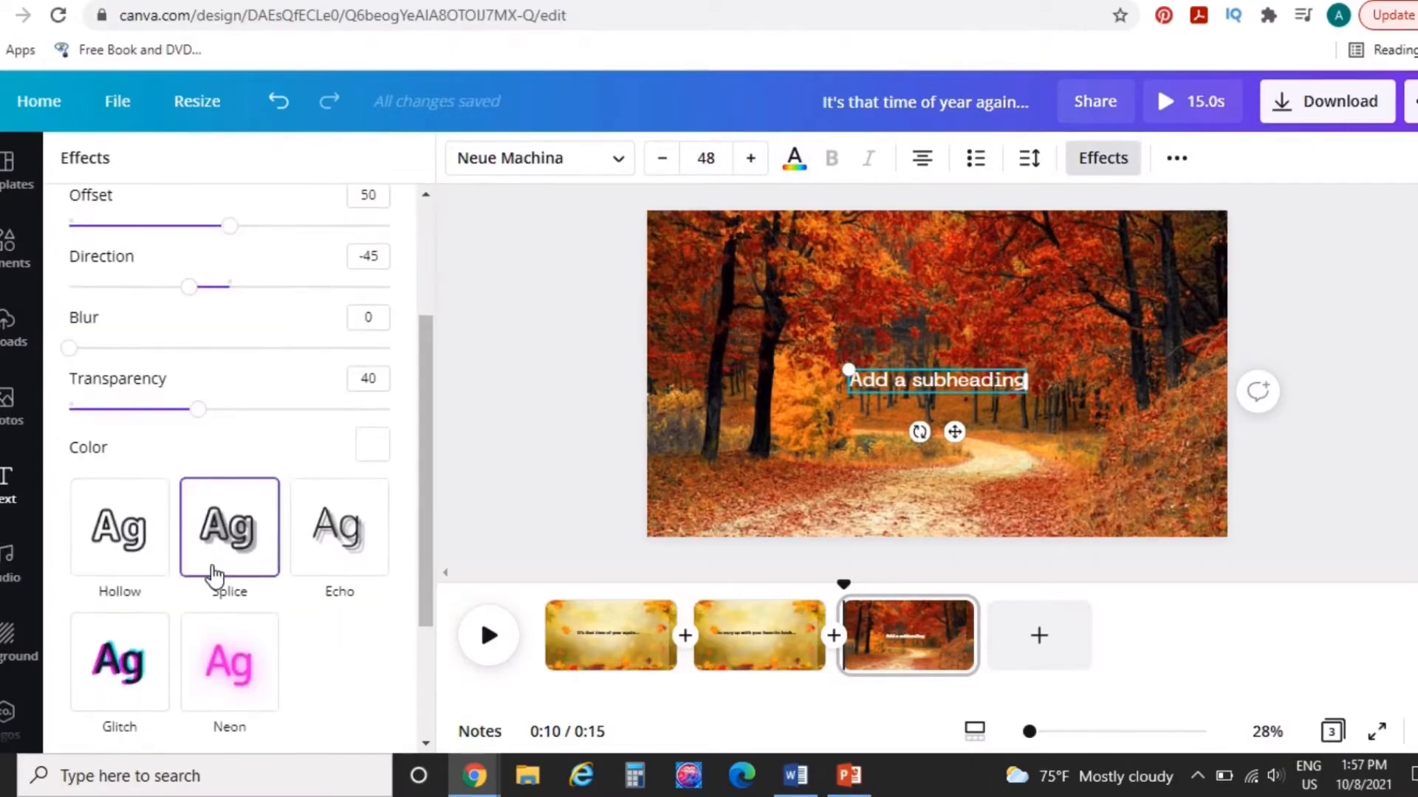
pyautogui.click(379, 454)
pyautogui.click(240, 339)
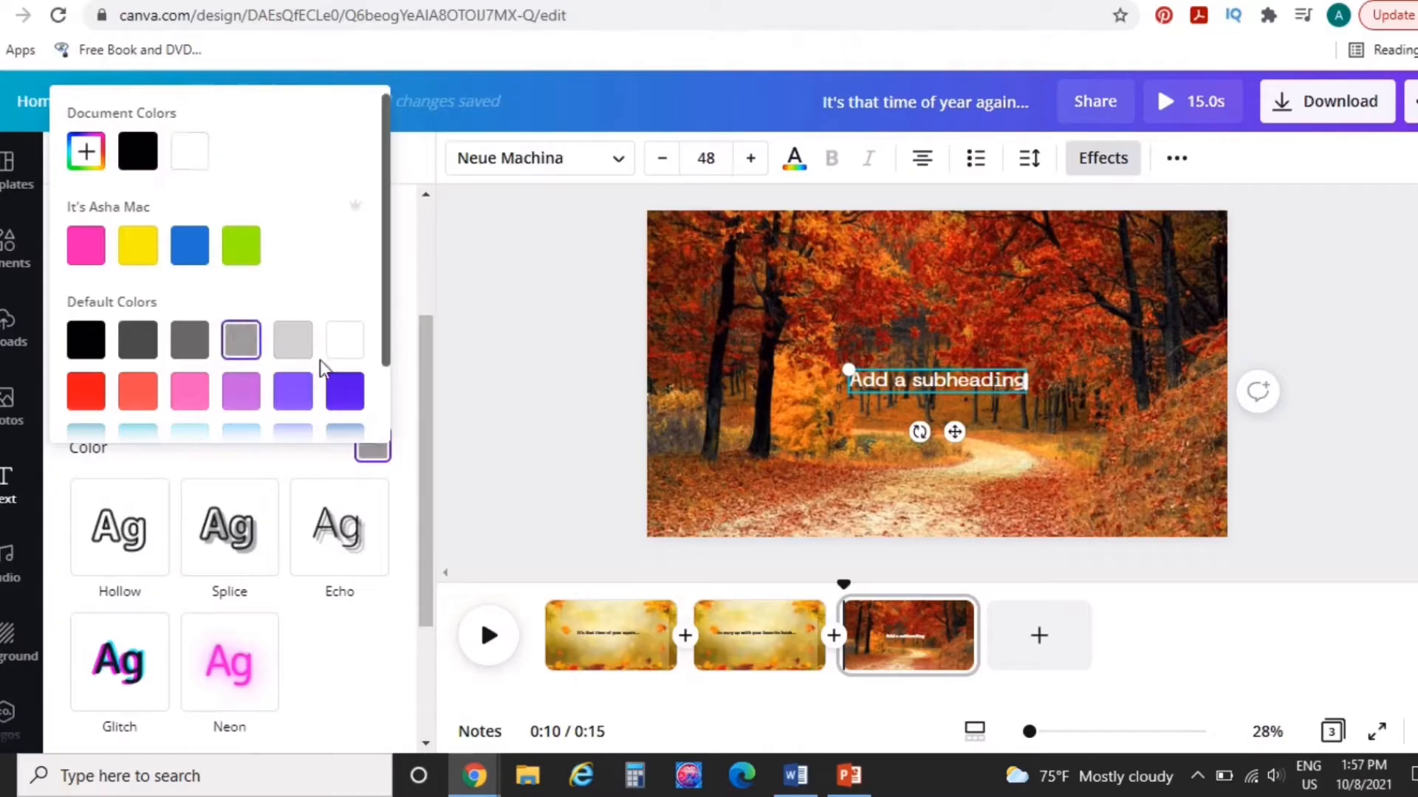
pyautogui.click(293, 346)
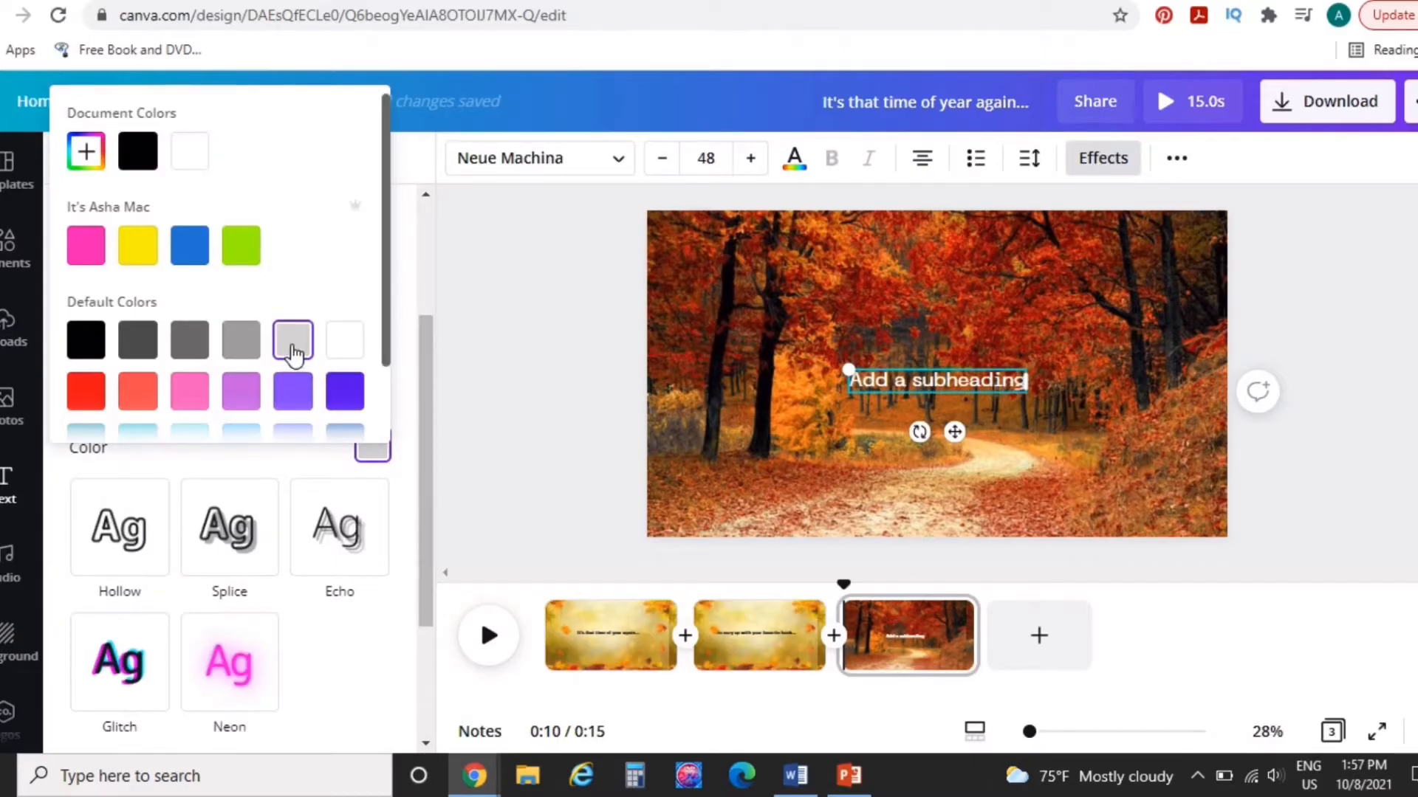
pyautogui.click(506, 396)
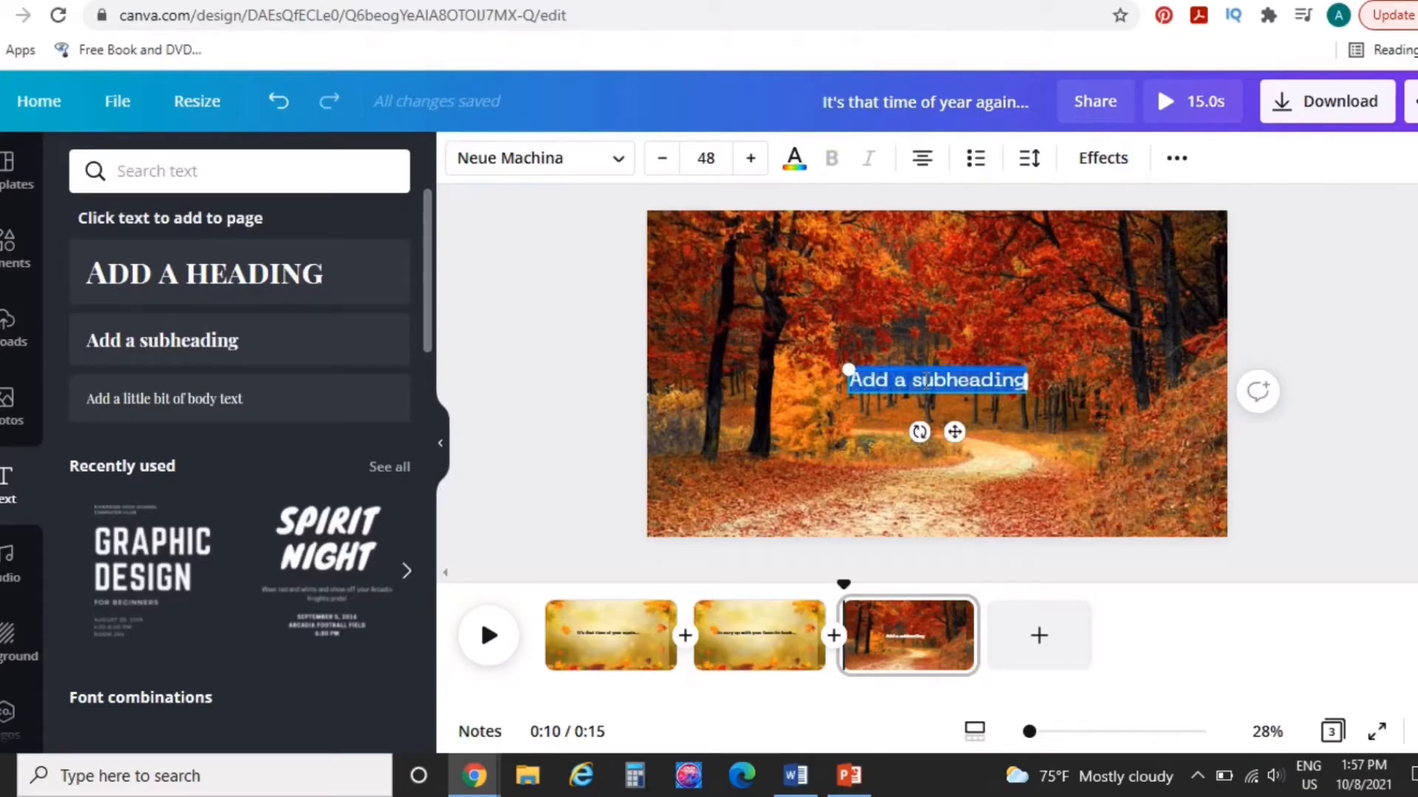
# Step: Replace the subheading text with "Take a journey with your favorite friends"
pyautogui.write('Take a ho')
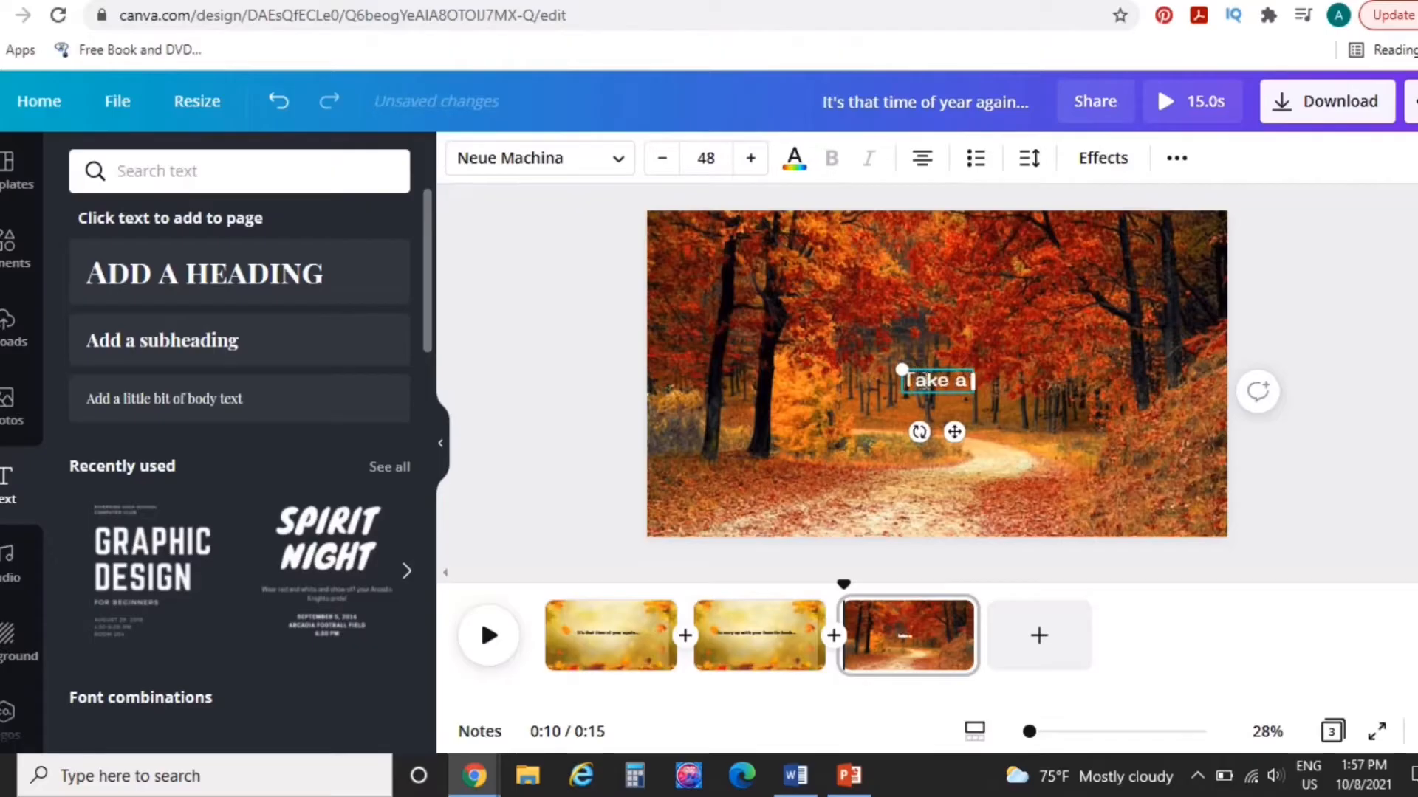
pyautogui.press('BackSpace')
pyautogui.press('BackSpace')
pyautogui.write('jour')
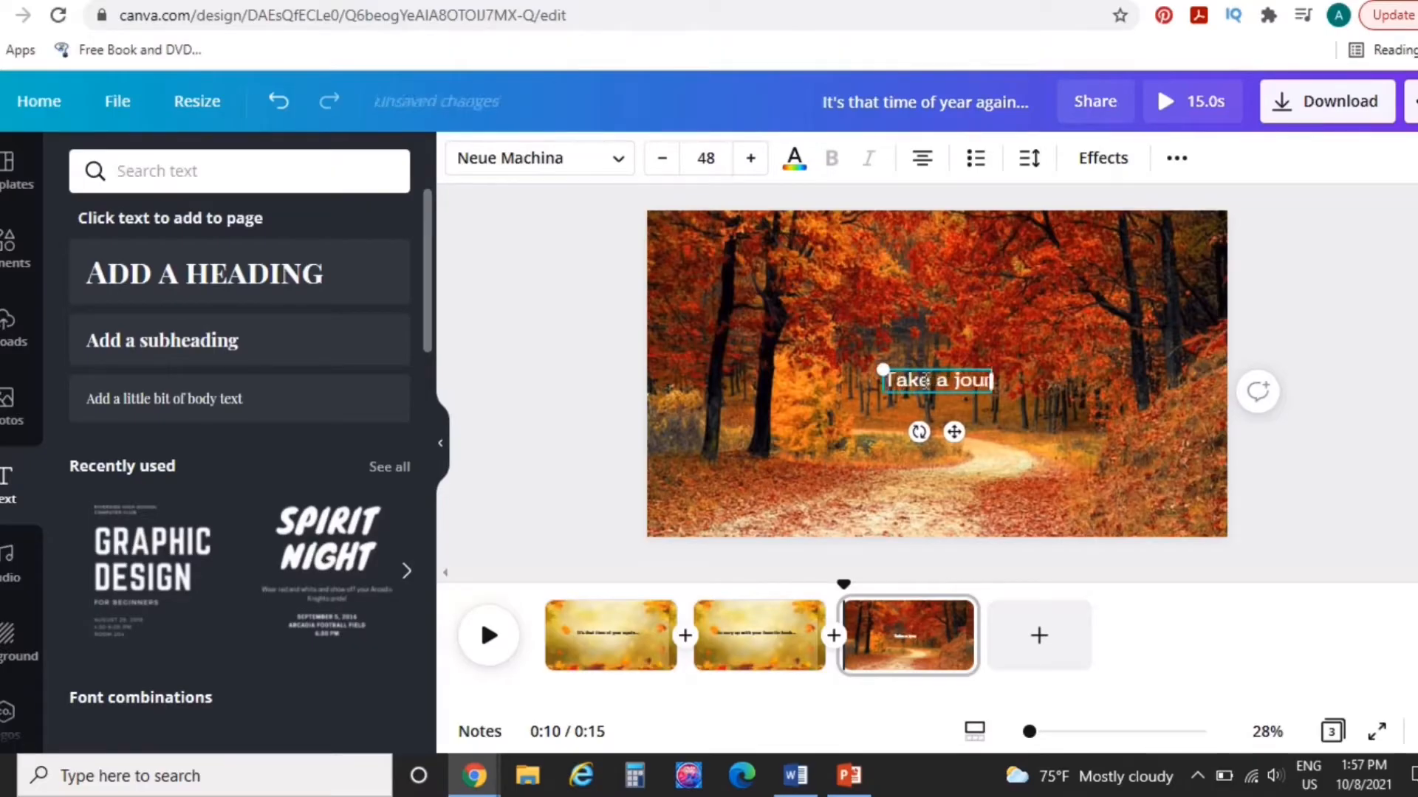
pyautogui.write('neny')
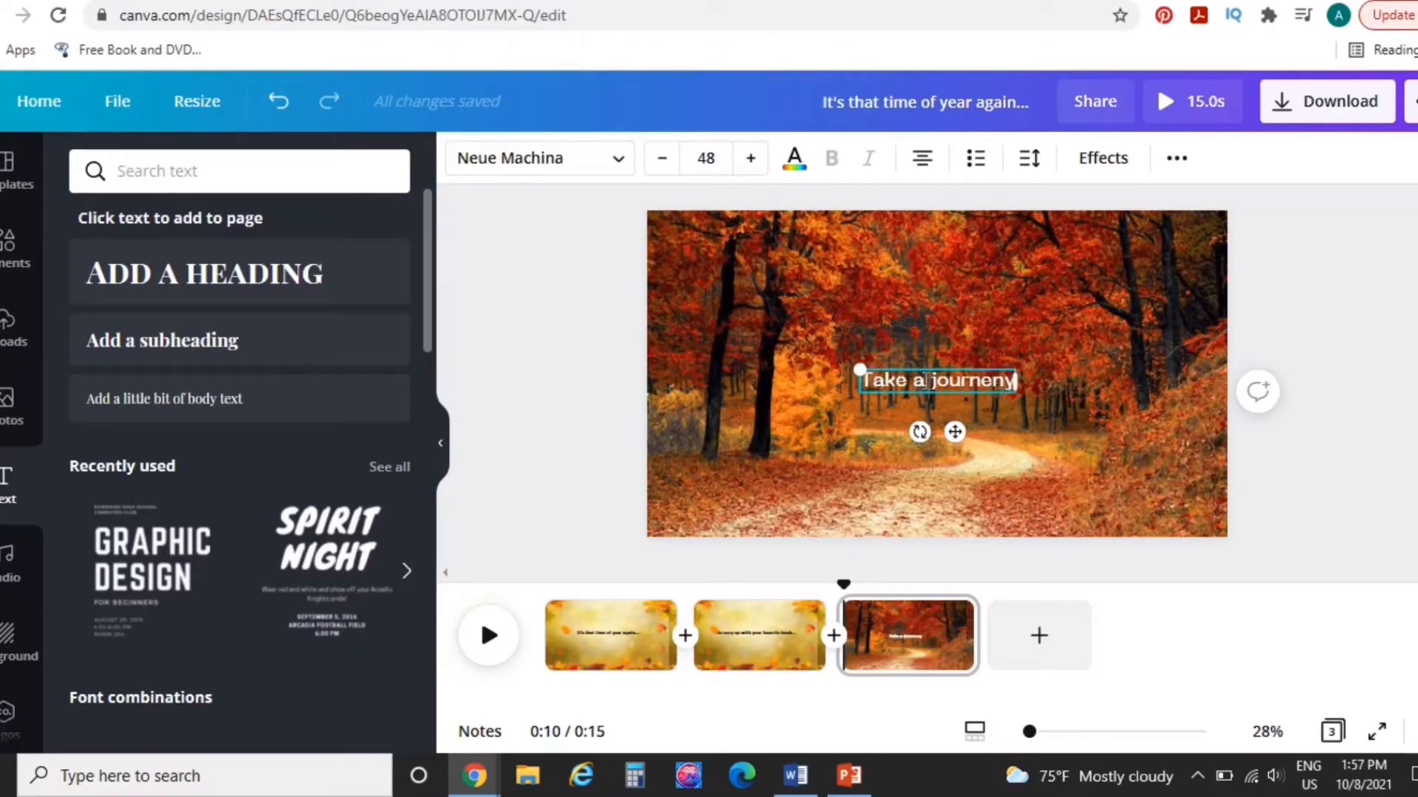
pyautogui.press('BackSpace')
pyautogui.press('BackSpace')
pyautogui.press('BackSpace')
pyautogui.write('ey')
pyautogui.press('BackSpace')
pyautogui.press('BackSpace')
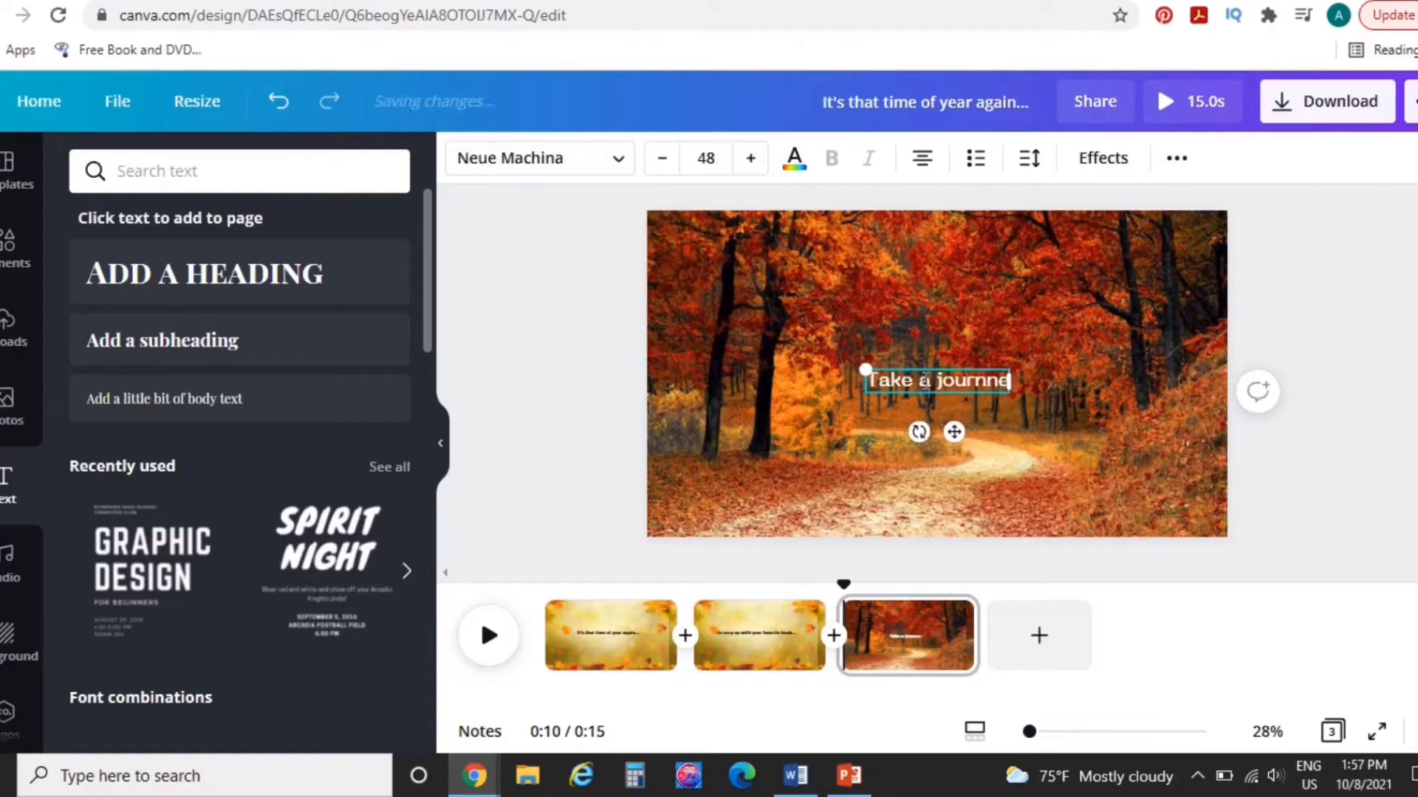
pyautogui.write('ey with your f')
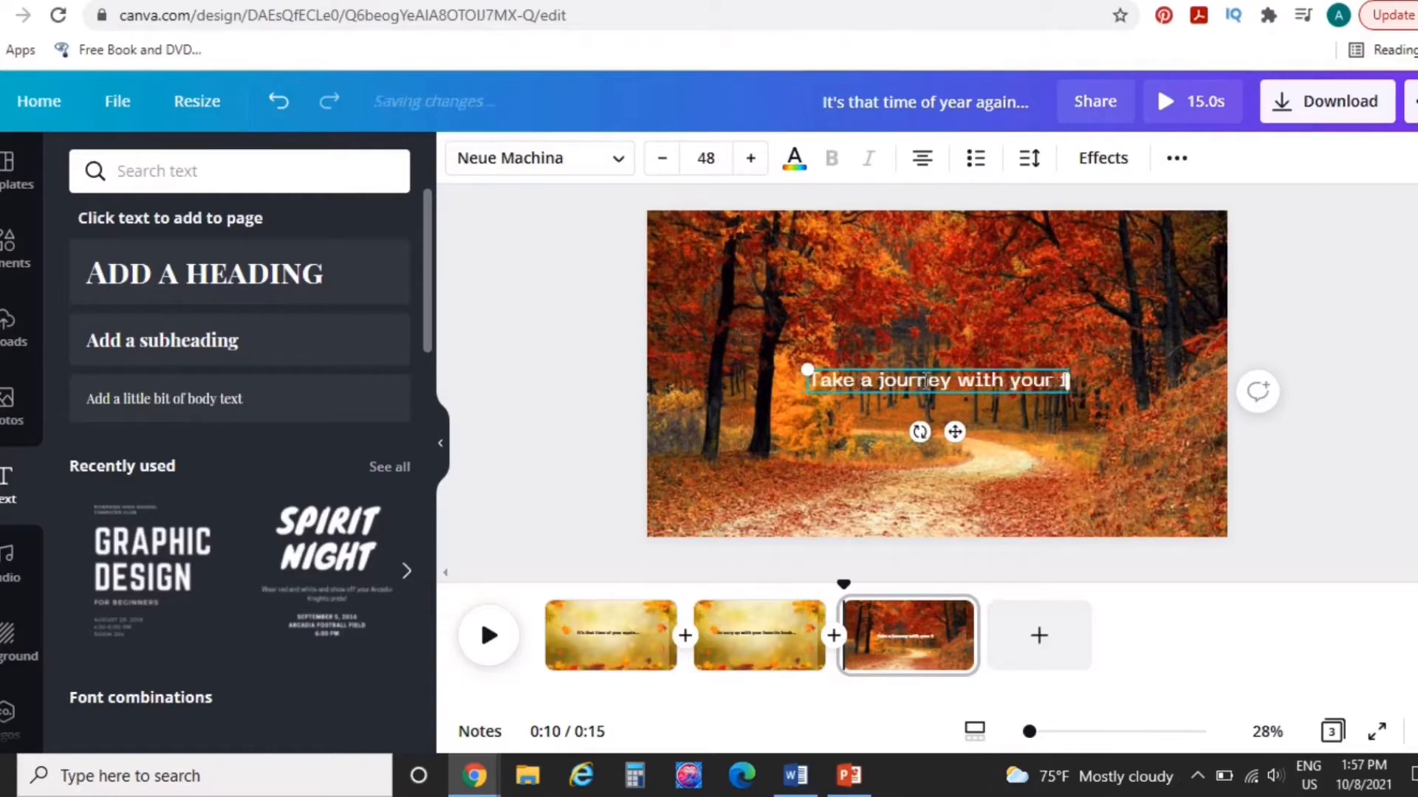
pyautogui.write('avorite friends')
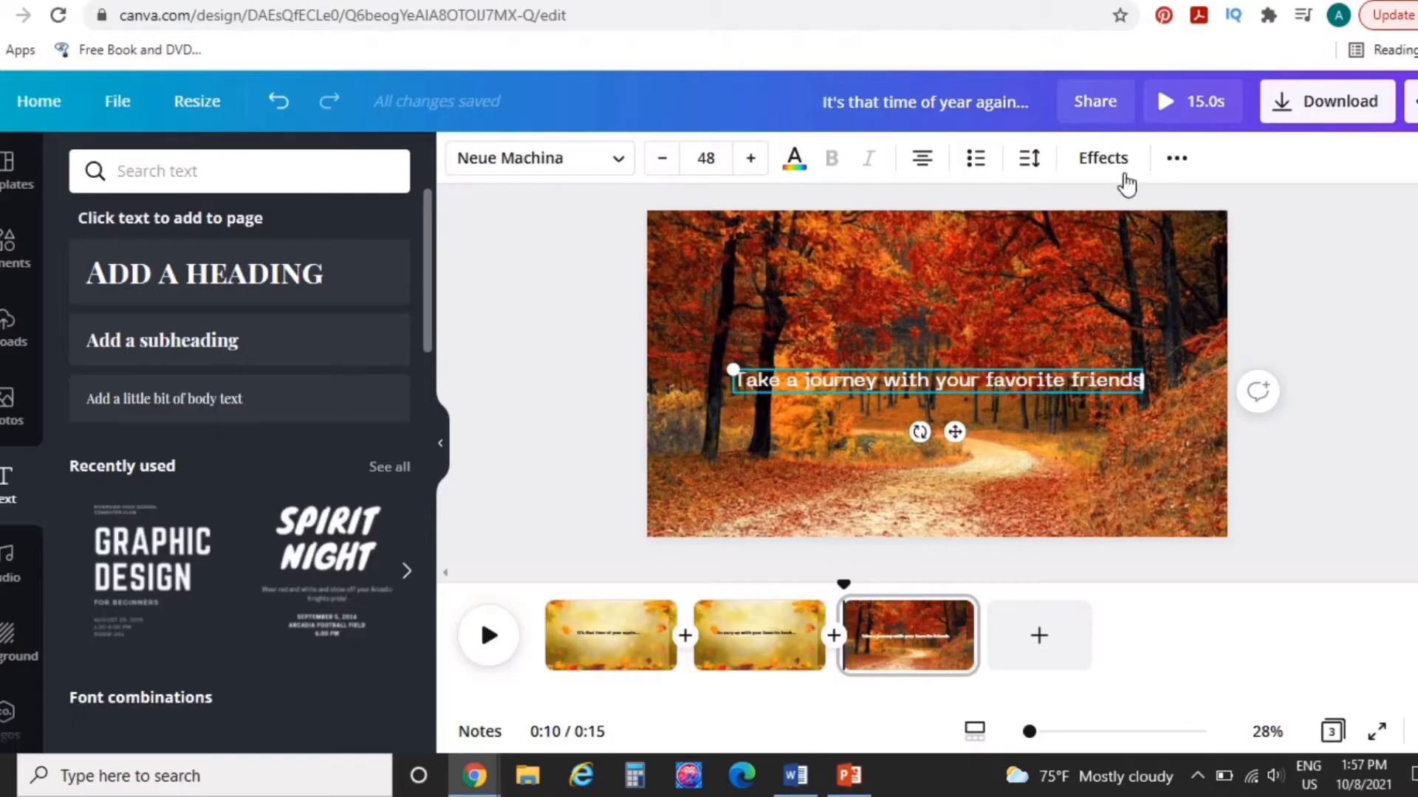
# Step: Apply the Typewriter text animation to the "Take a journey with your favorite friends" text
pyautogui.click(1104, 158)
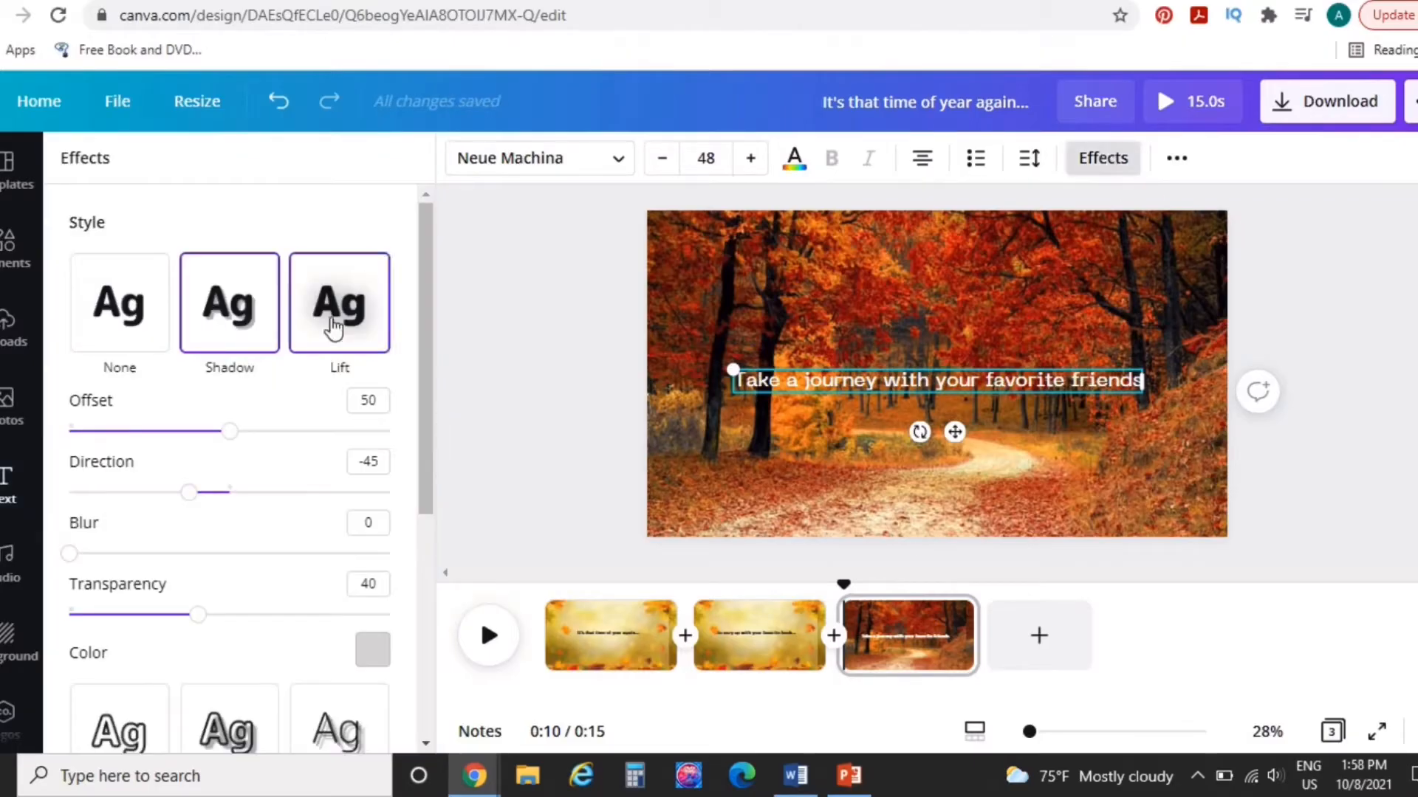
pyautogui.click(1177, 158)
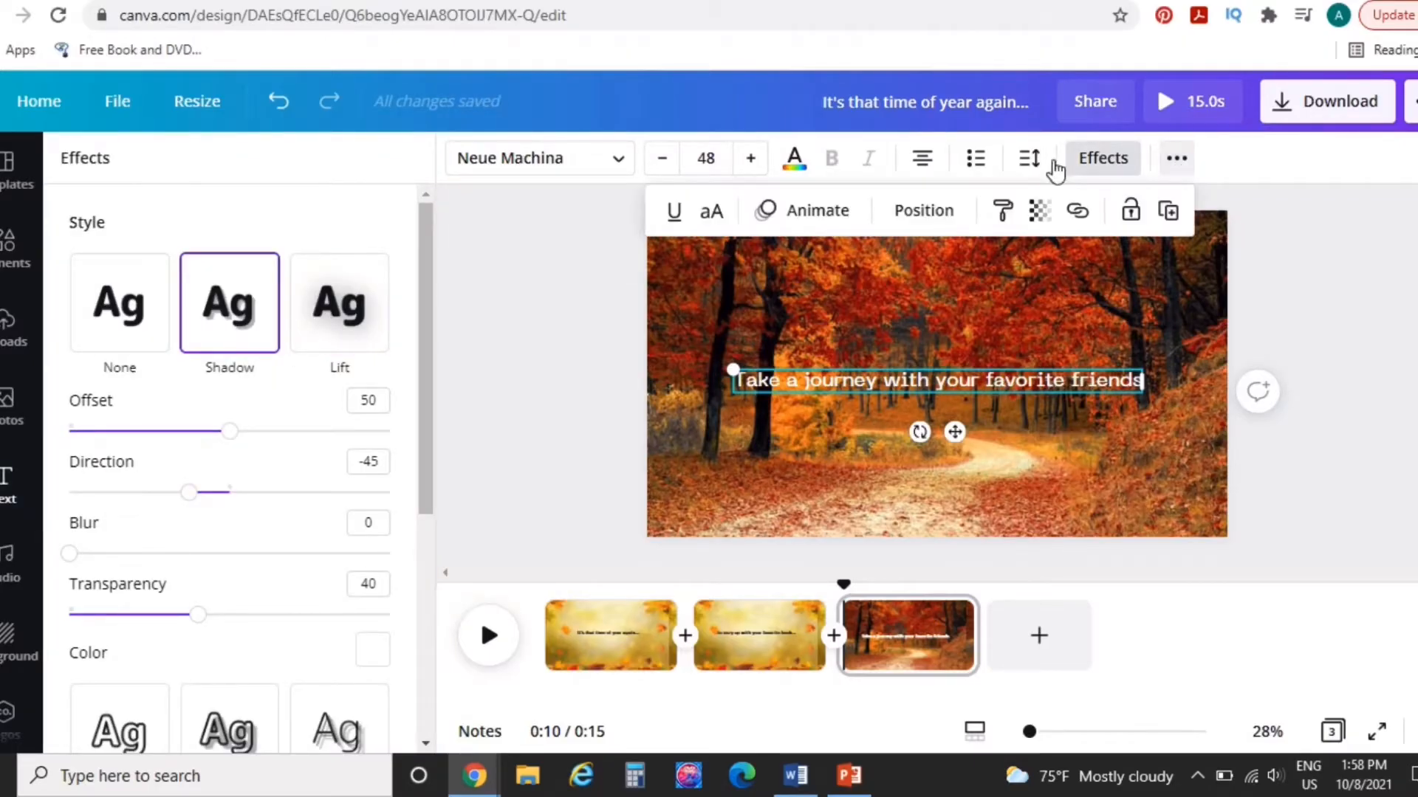
pyautogui.click(809, 214)
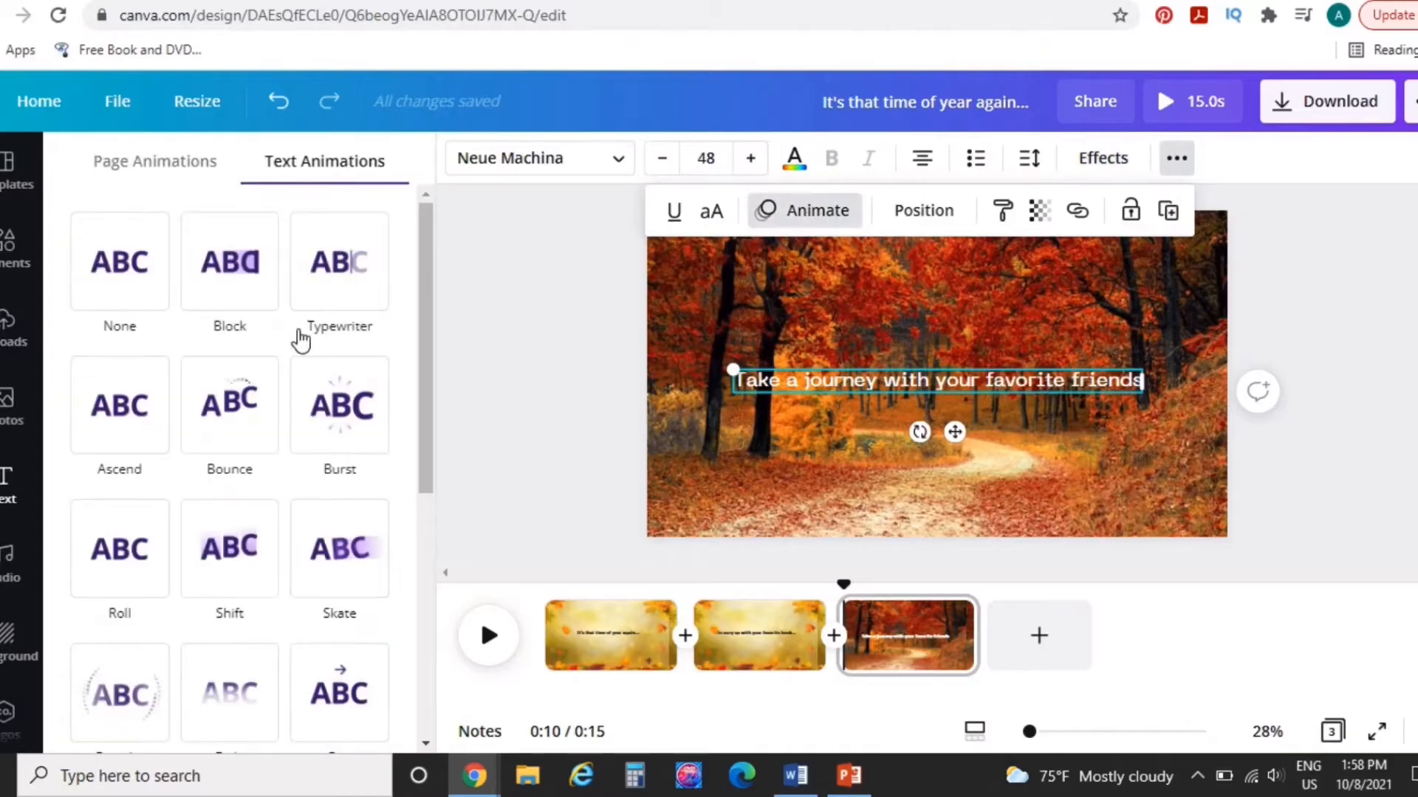
pyautogui.click(228, 405)
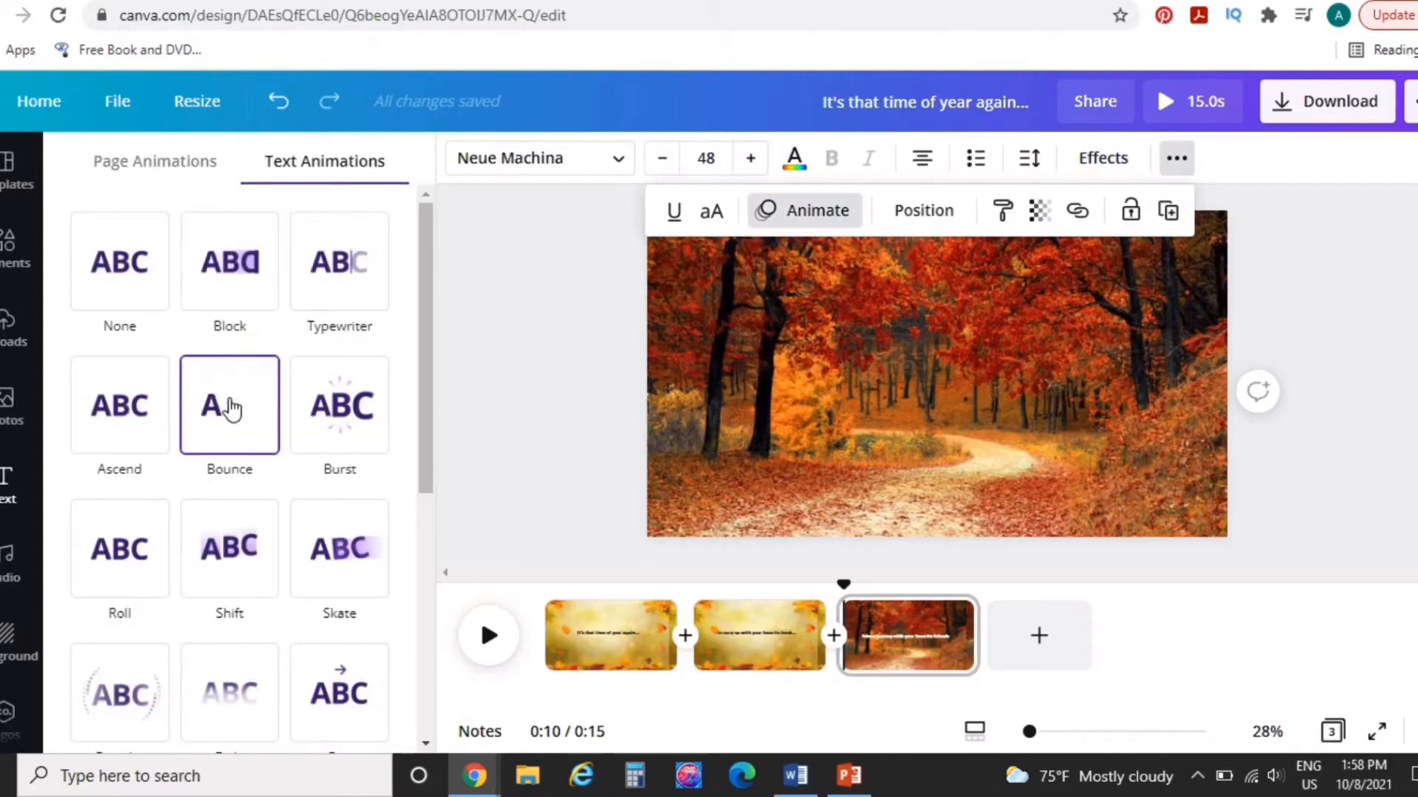
pyautogui.click(344, 265)
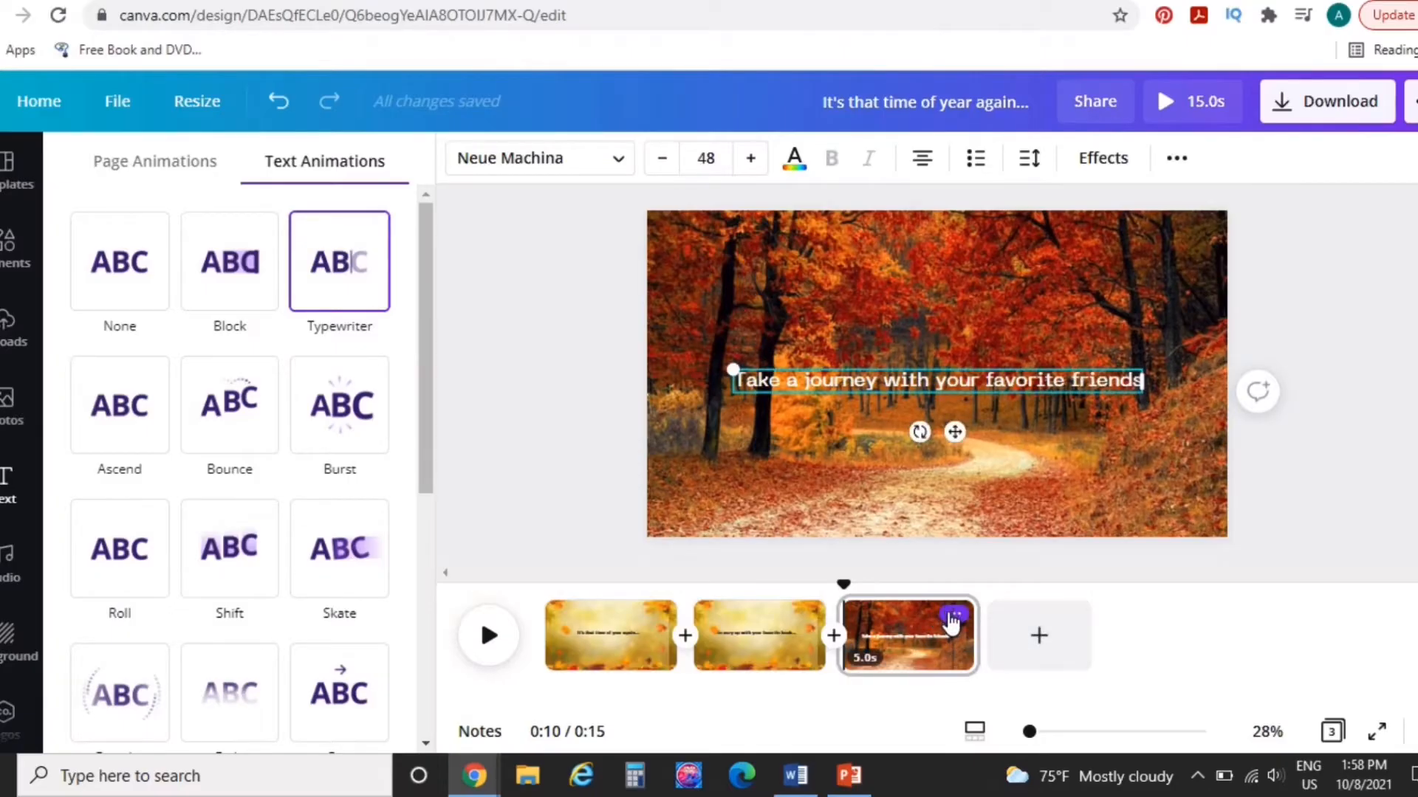
# Step: Duplicate the third page and remove the text from the copy
pyautogui.click(953, 614)
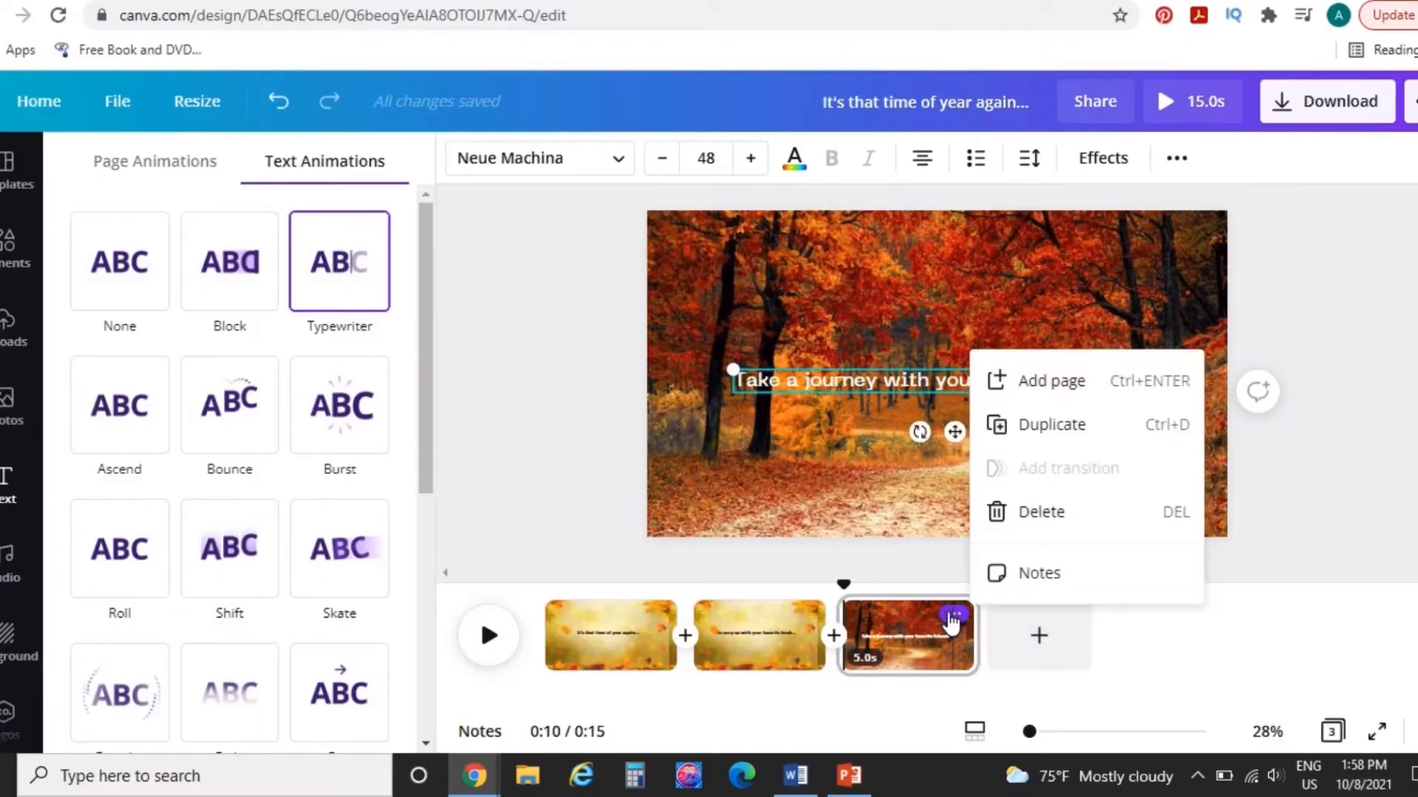
pyautogui.click(1054, 434)
pyautogui.click(978, 375)
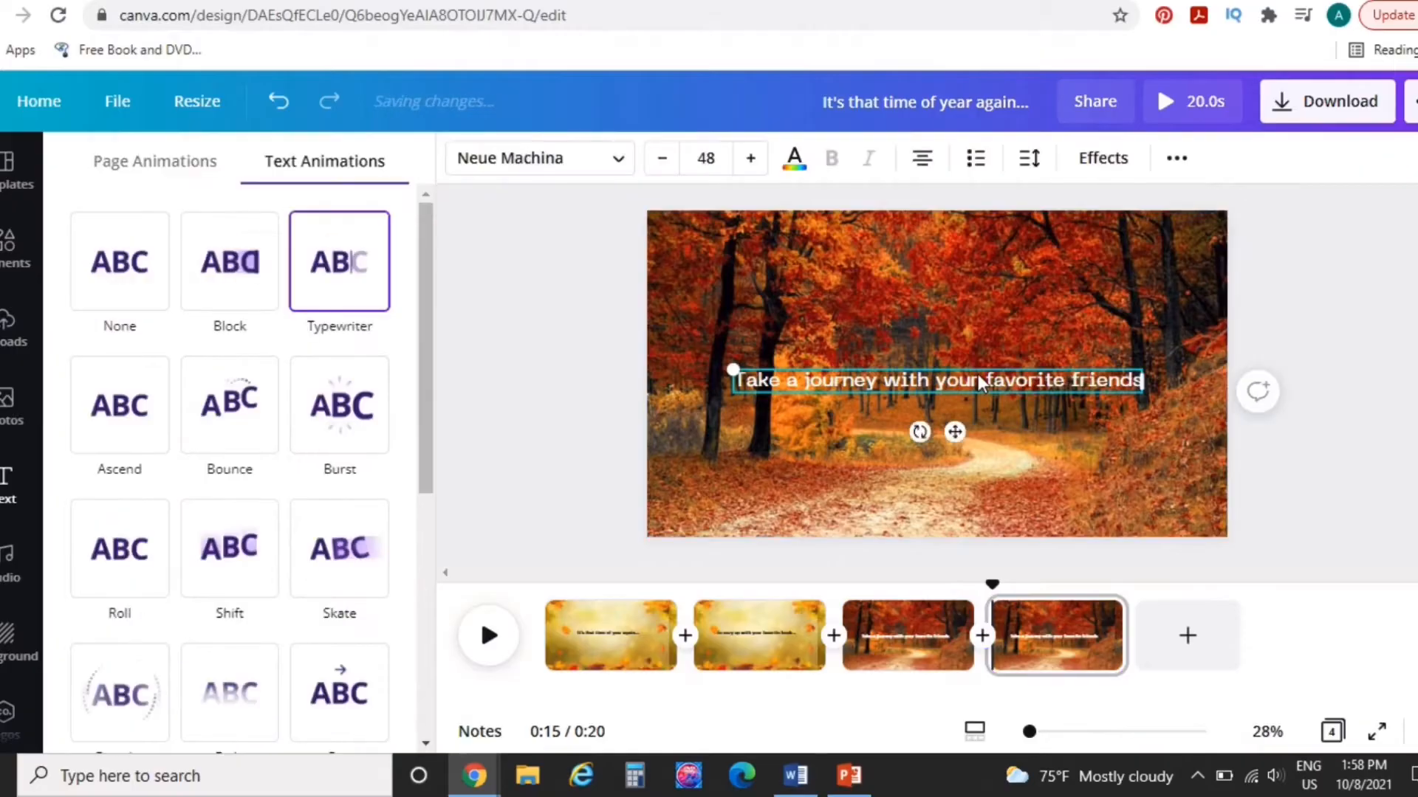
pyautogui.click(976, 371)
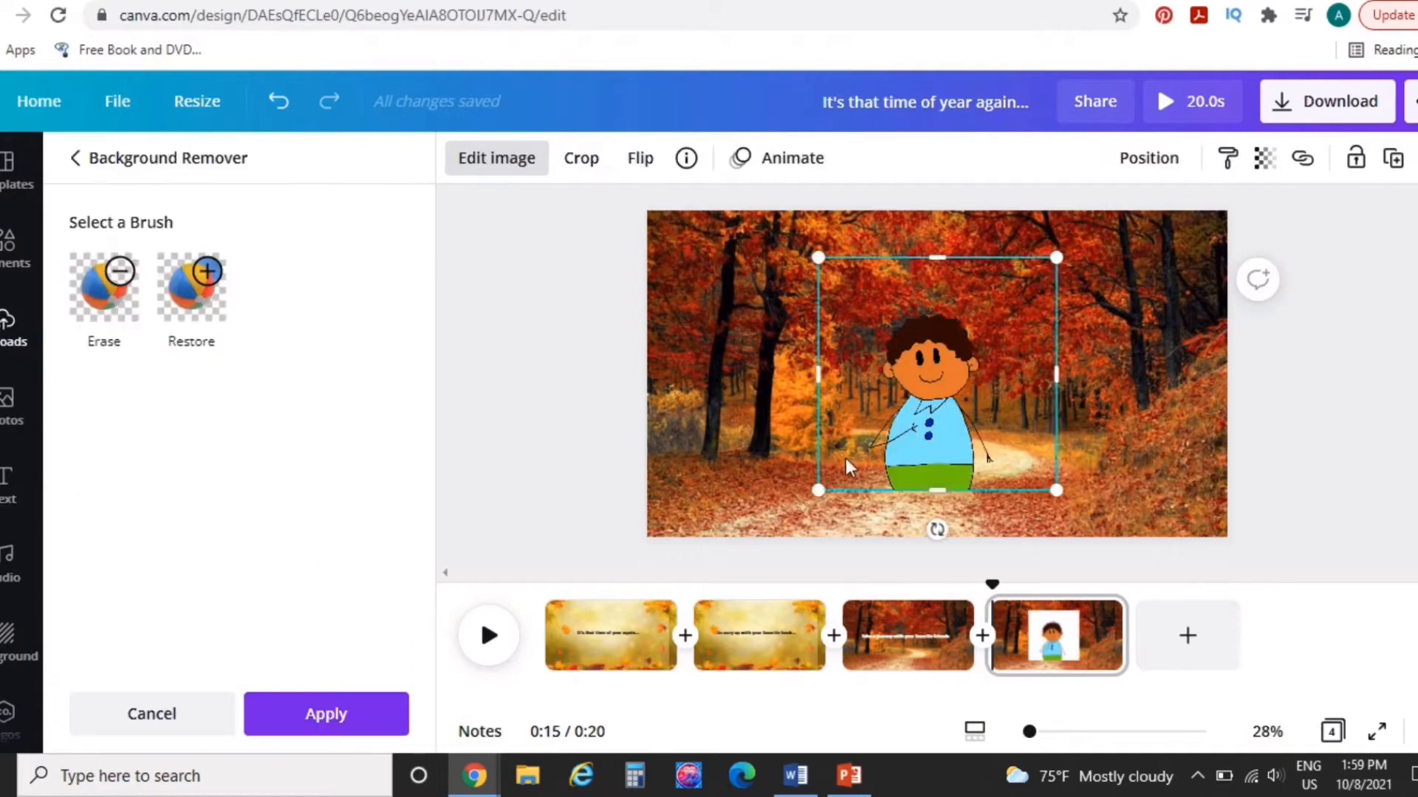
# Step: Move the cartoon boy image into the lower-left corner of the fourth page
pyautogui.moveTo(942, 387); pyautogui.dragTo(778, 435)
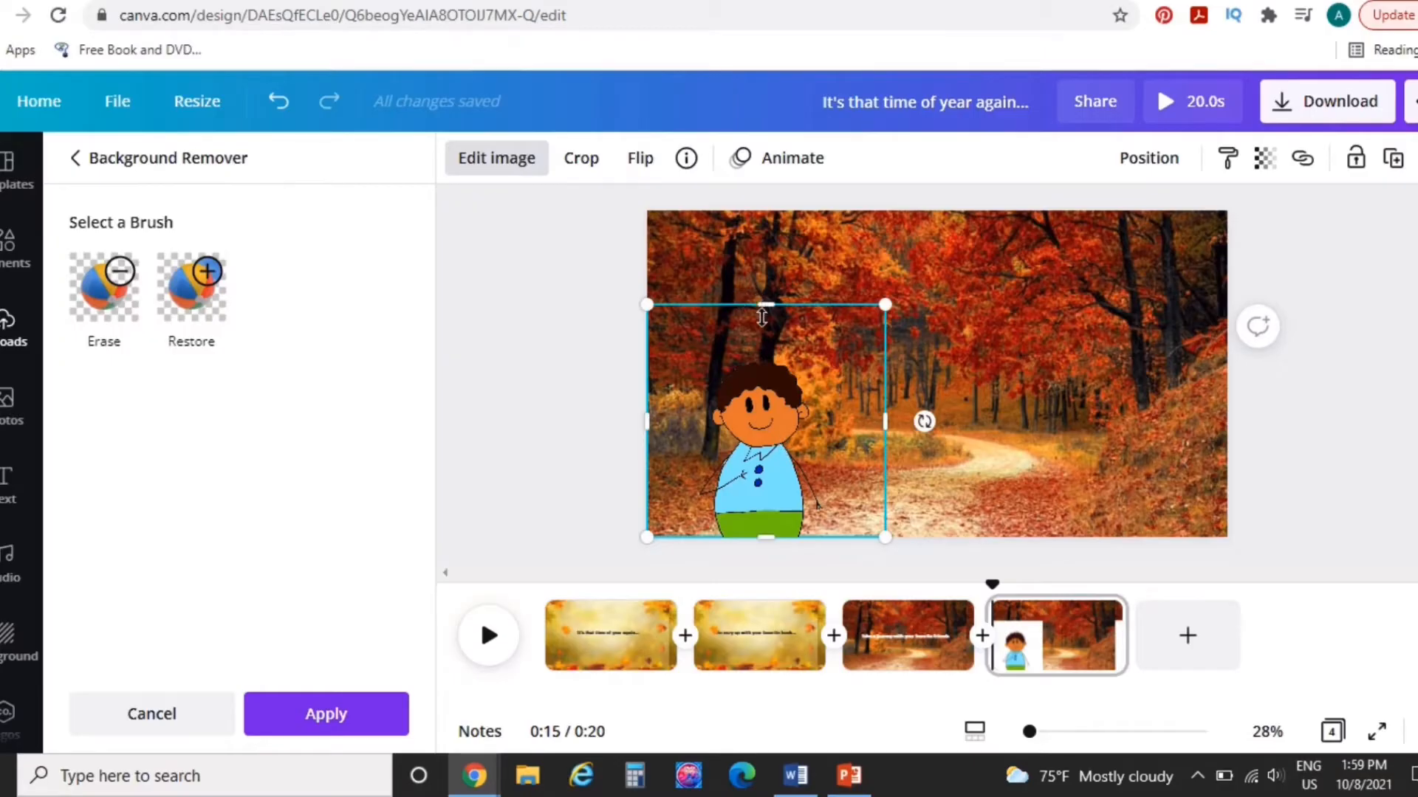
# Step: Crop the empty margin off the boy image and add a subheading to the page in Neue Machina at size 77
pyautogui.moveTo(761, 317); pyautogui.dragTo(765, 342)
pyautogui.click(11, 484)
pyautogui.click(231, 342)
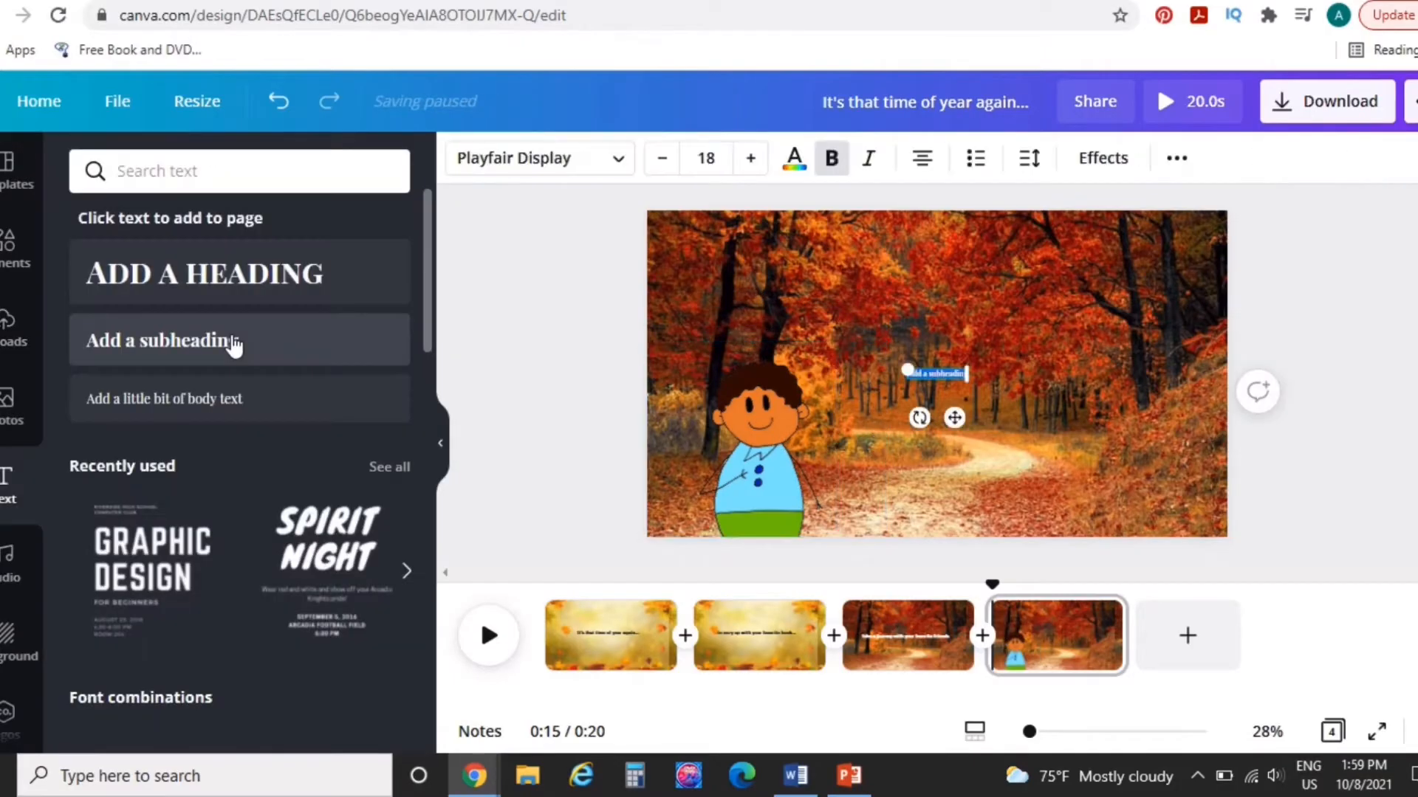
pyautogui.click(752, 162)
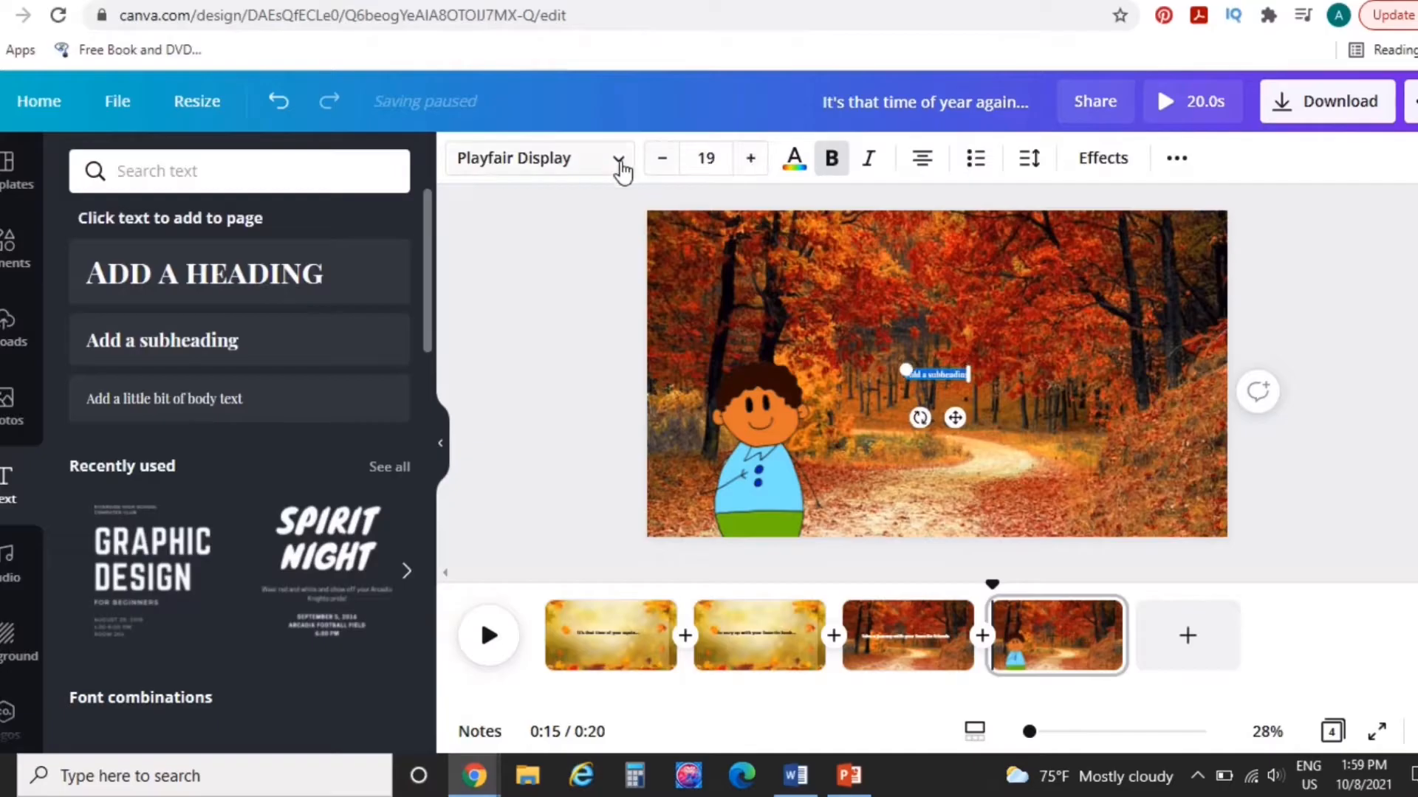
pyautogui.click(618, 164)
pyautogui.click(342, 235)
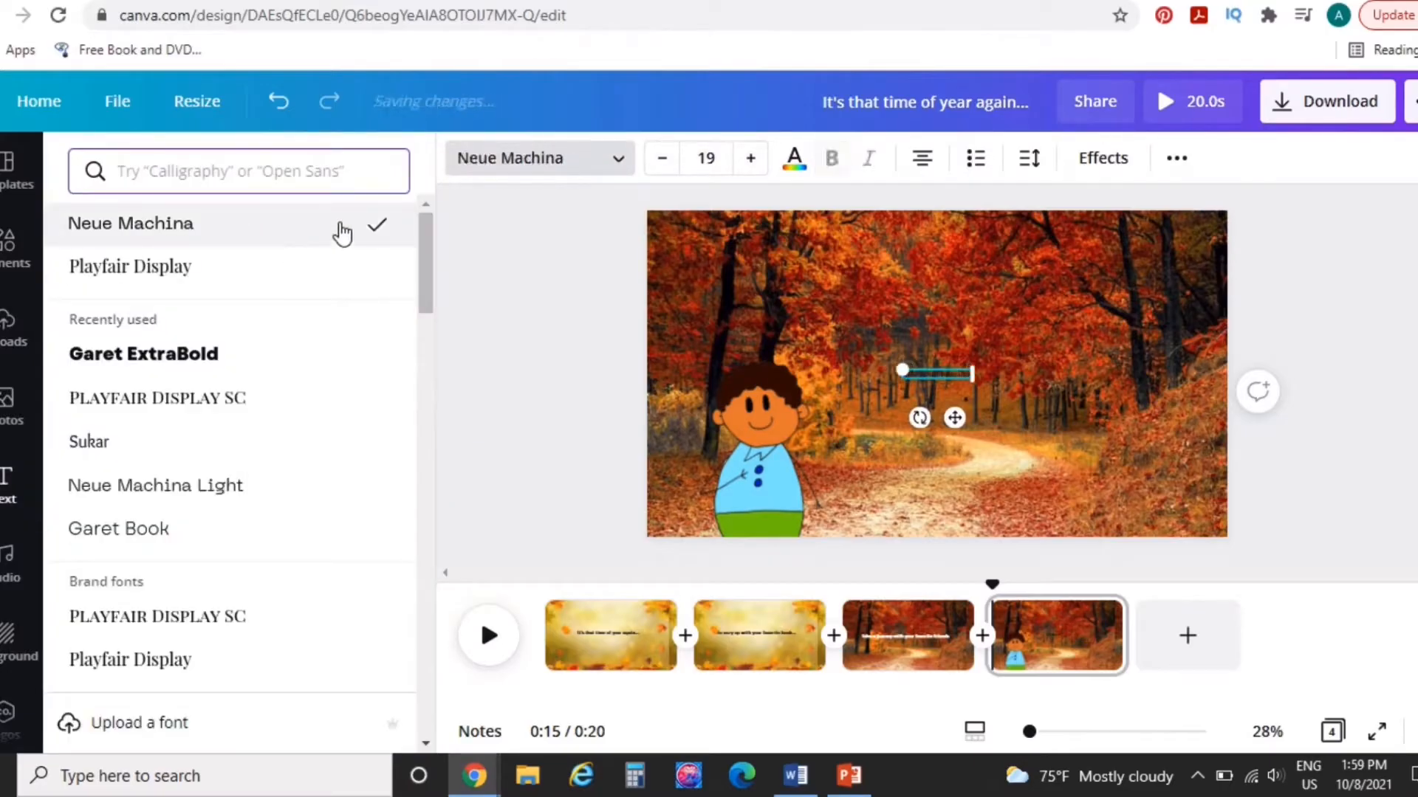
pyautogui.click(750, 164)
pyautogui.click(750, 164)
pyautogui.click(751, 164)
pyautogui.click(750, 164)
pyautogui.click(750, 164)
pyautogui.click(750, 164)
pyautogui.click(750, 163)
pyautogui.moveTo(751, 164); pyautogui.dragTo(750, 164)
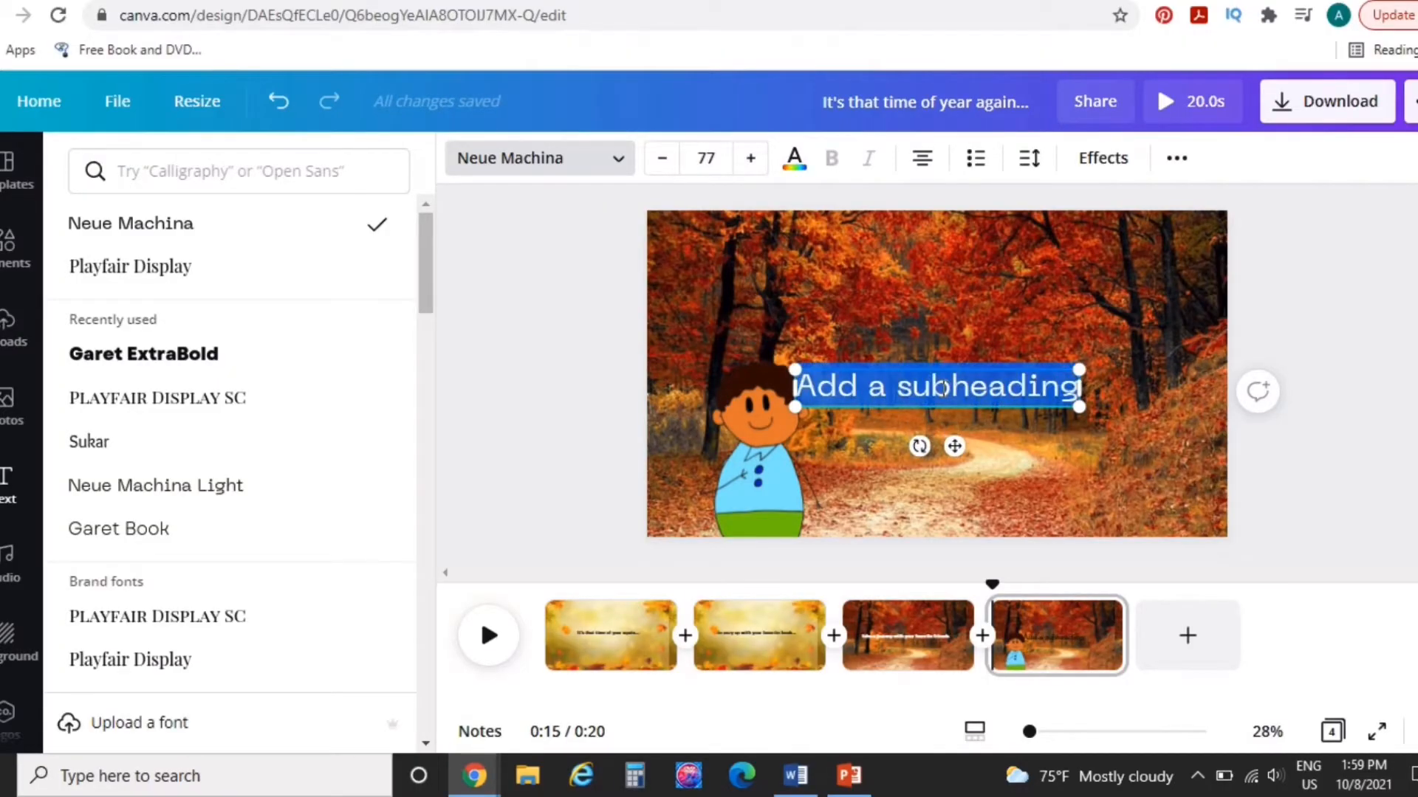
# Step: Replace the subheading text with "Arnold" and color it white
pyautogui.write('Arnold')
pyautogui.click(794, 158)
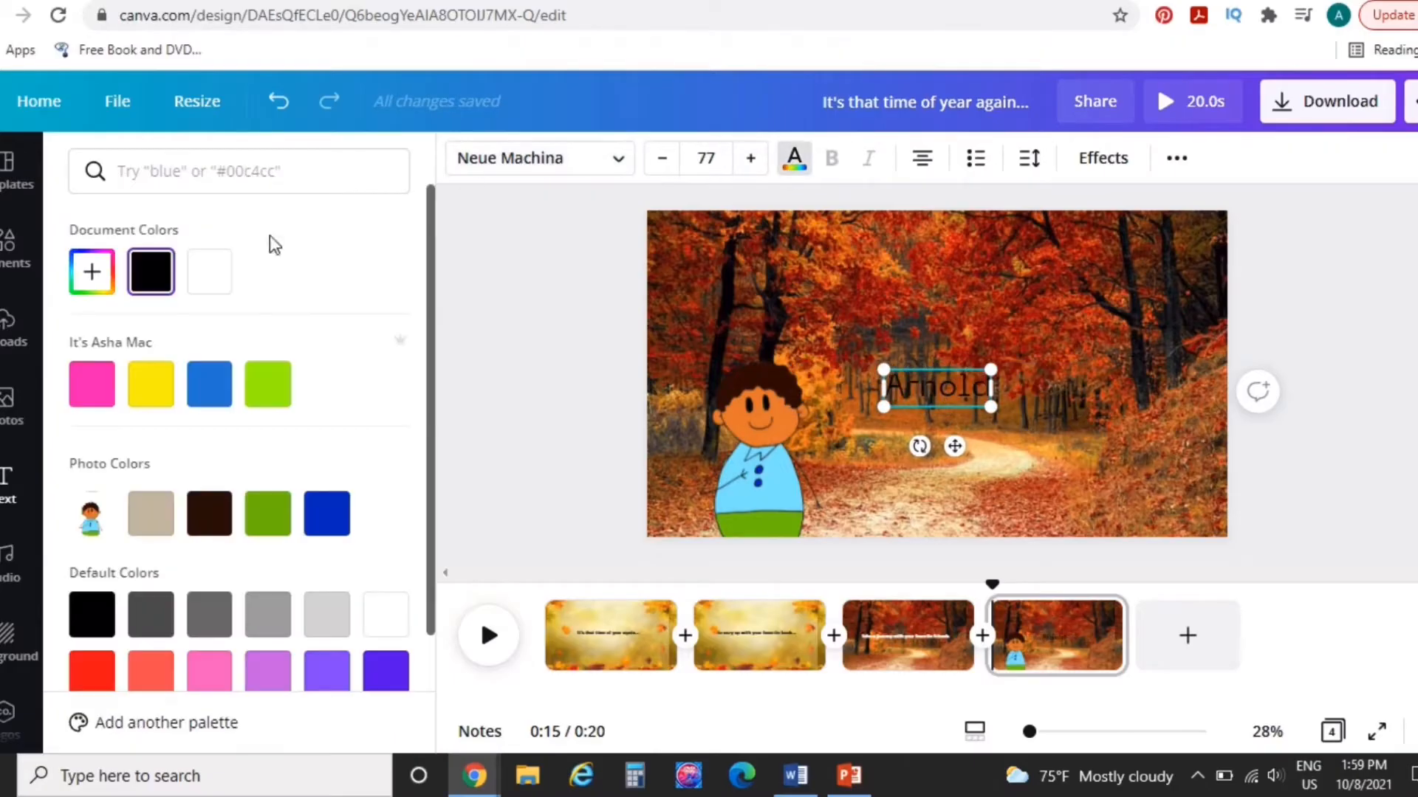
pyautogui.click(209, 271)
# Step: Apply the Shadow effect to the "Arnold" text and place it above the boy's head
pyautogui.click(1102, 160)
pyautogui.click(249, 303)
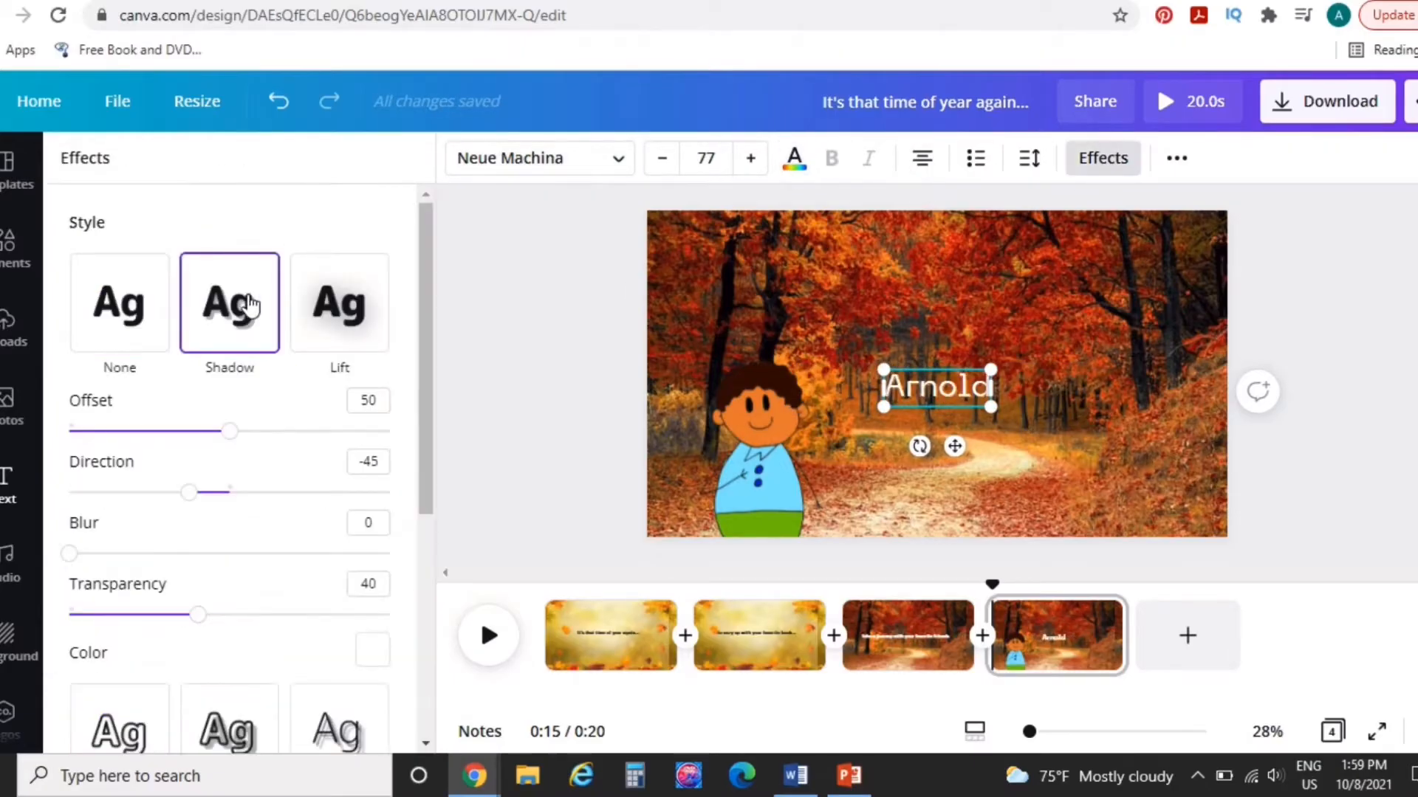
pyautogui.moveTo(943, 382); pyautogui.dragTo(762, 313)
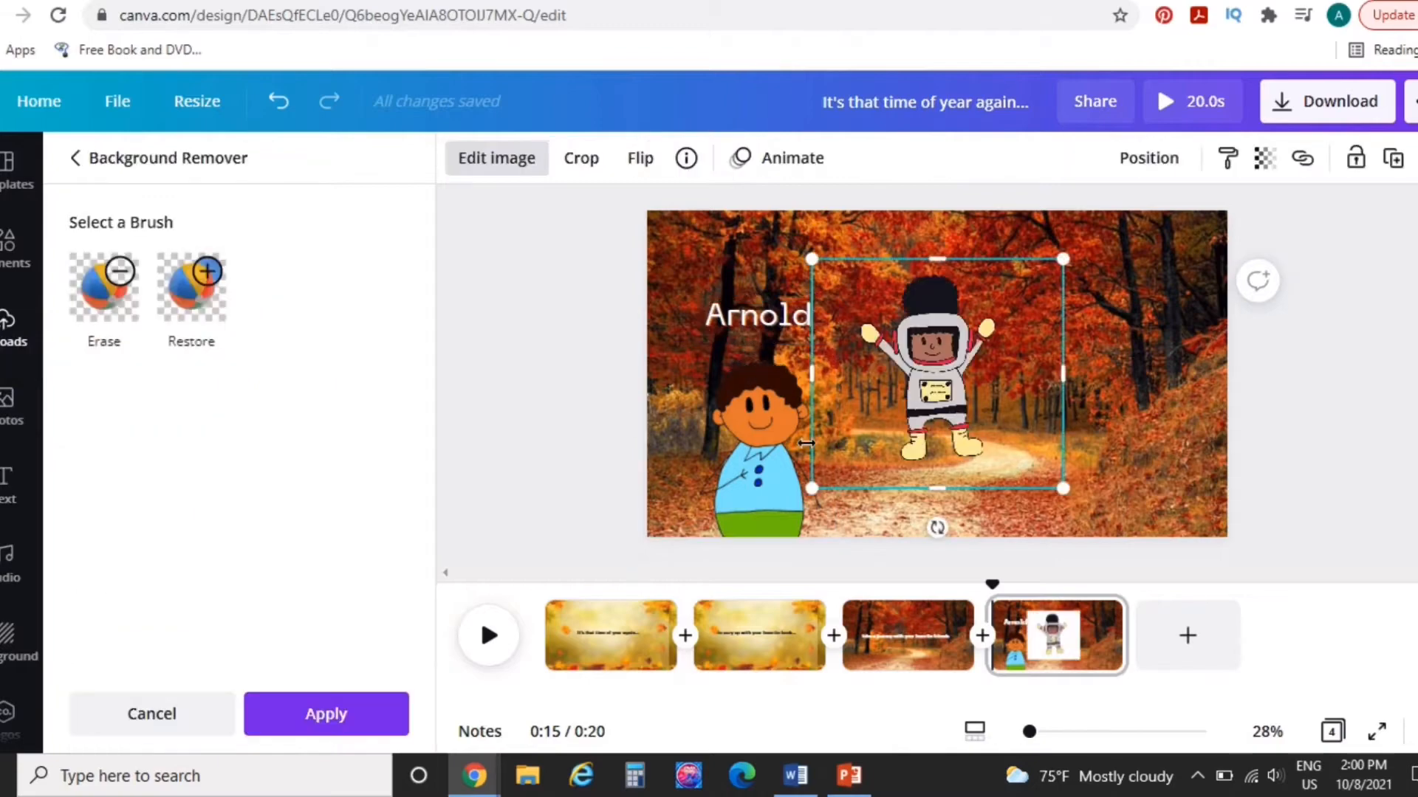
# Step: Position the background-free astronaut girl image on the forest path beside the boy
pyautogui.moveTo(942, 372); pyautogui.dragTo(994, 389)
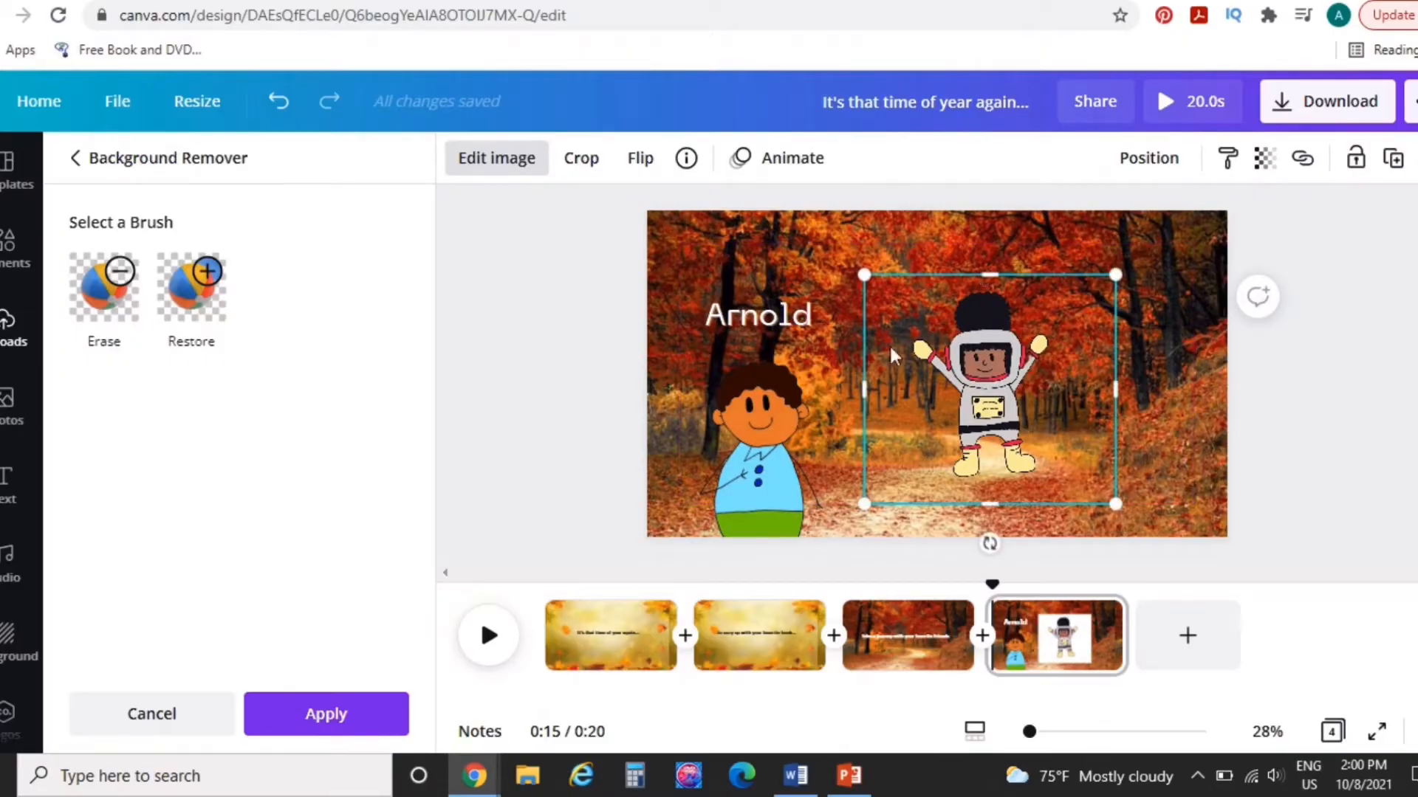
pyautogui.moveTo(972, 357); pyautogui.dragTo(942, 362)
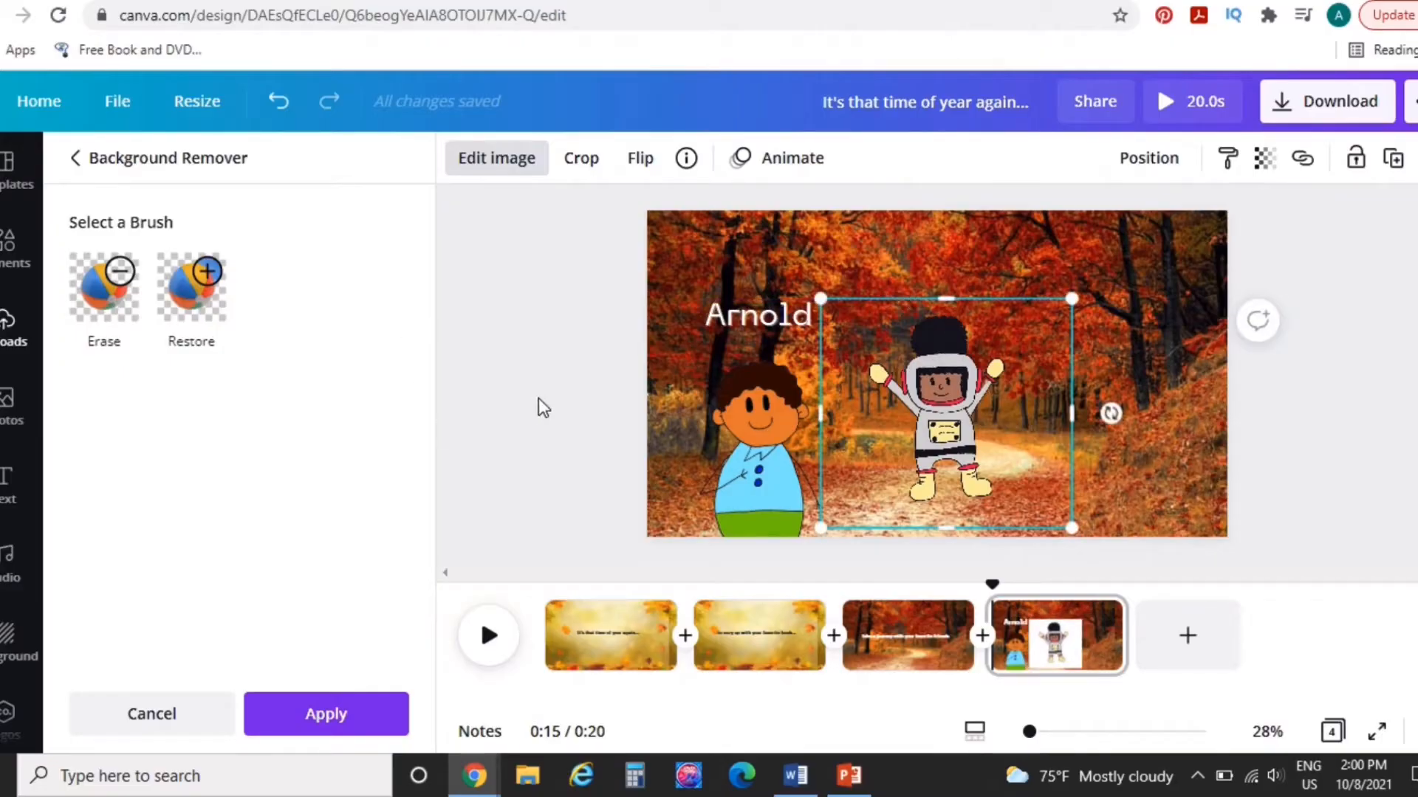
pyautogui.click(11, 325)
# Step: Duplicate the "Arnold" label, place the copy above the astronaut girl and change its text to "Wanda"
pyautogui.click(6, 487)
pyautogui.click(763, 325)
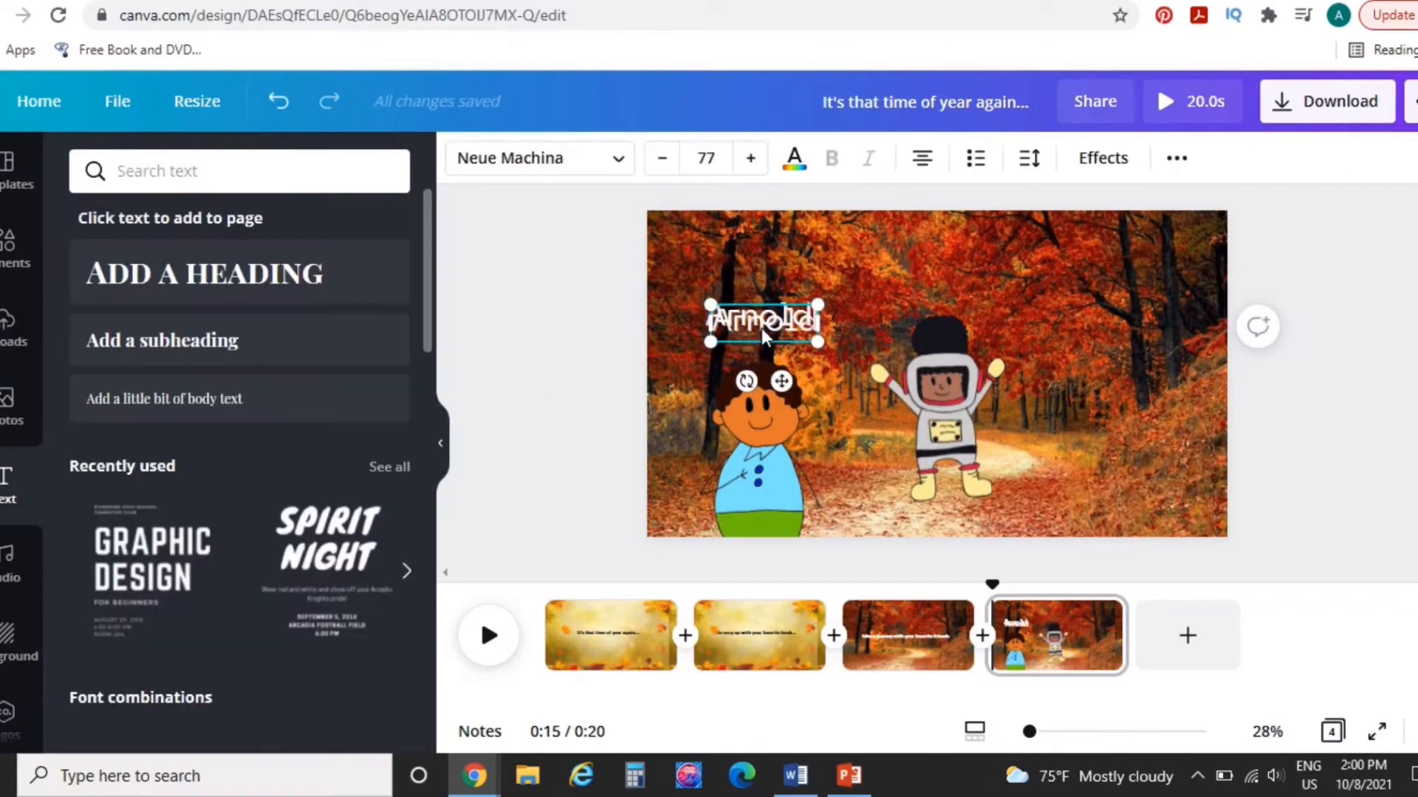
pyautogui.moveTo(946, 265); pyautogui.dragTo(947, 262)
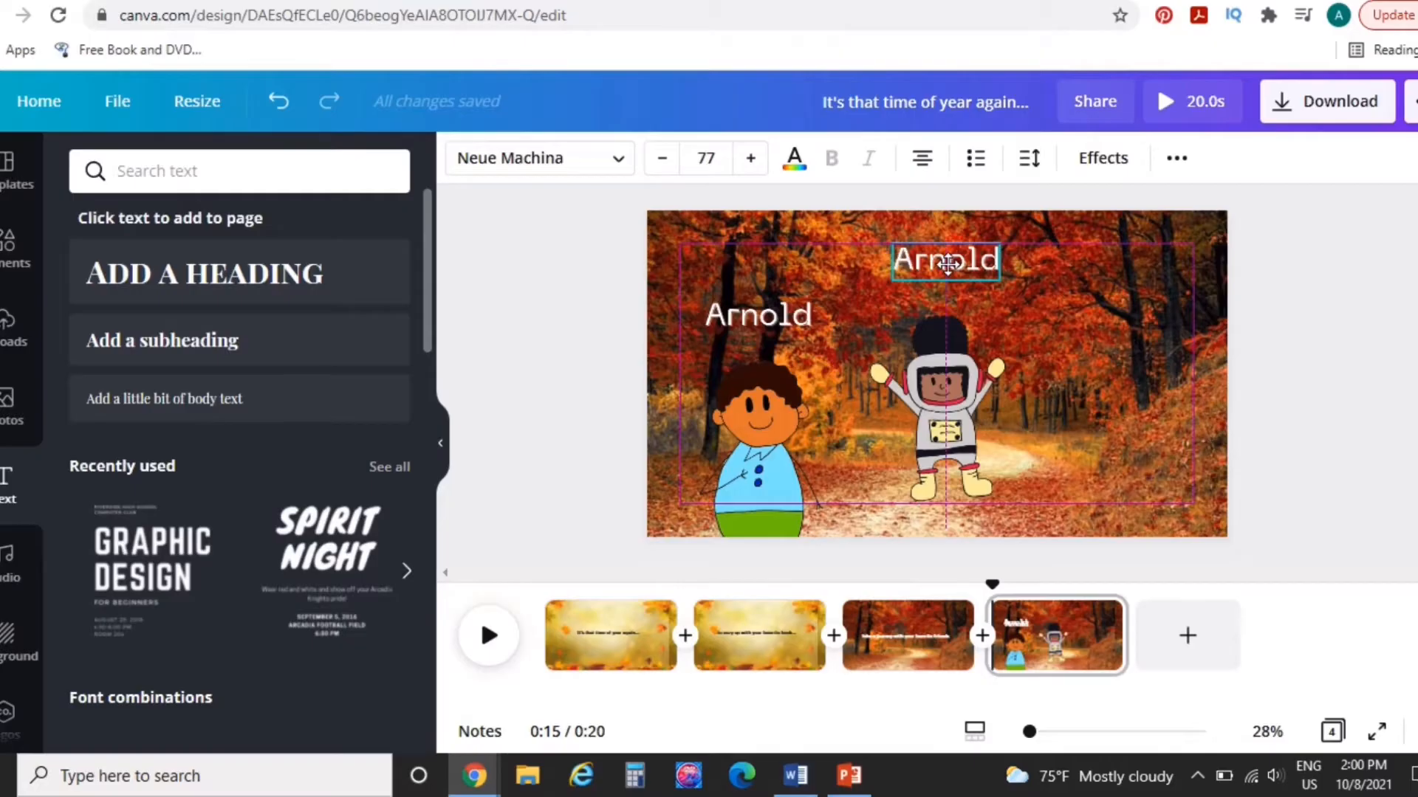
pyautogui.doubleClick(947, 263)
pyautogui.write('Wanda')
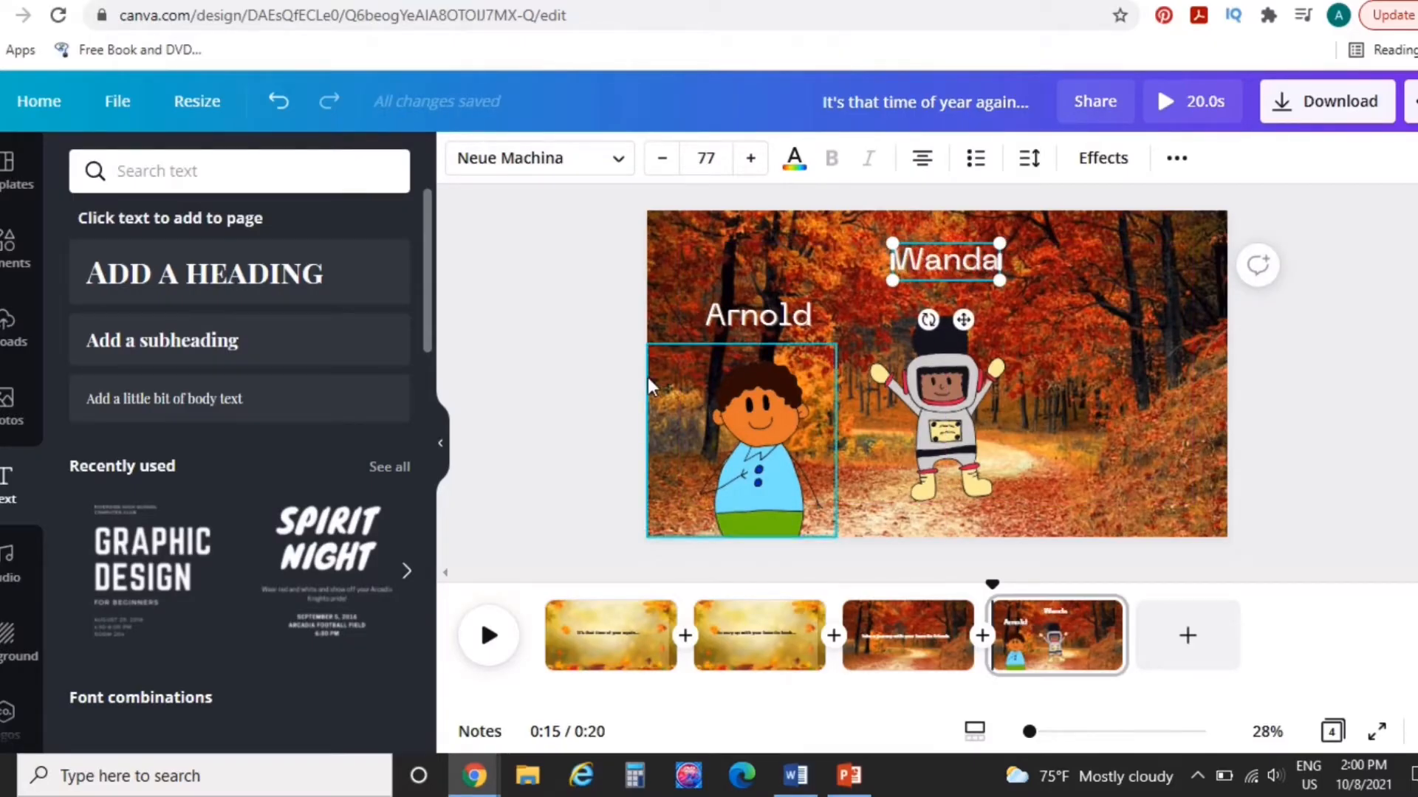
pyautogui.click(569, 396)
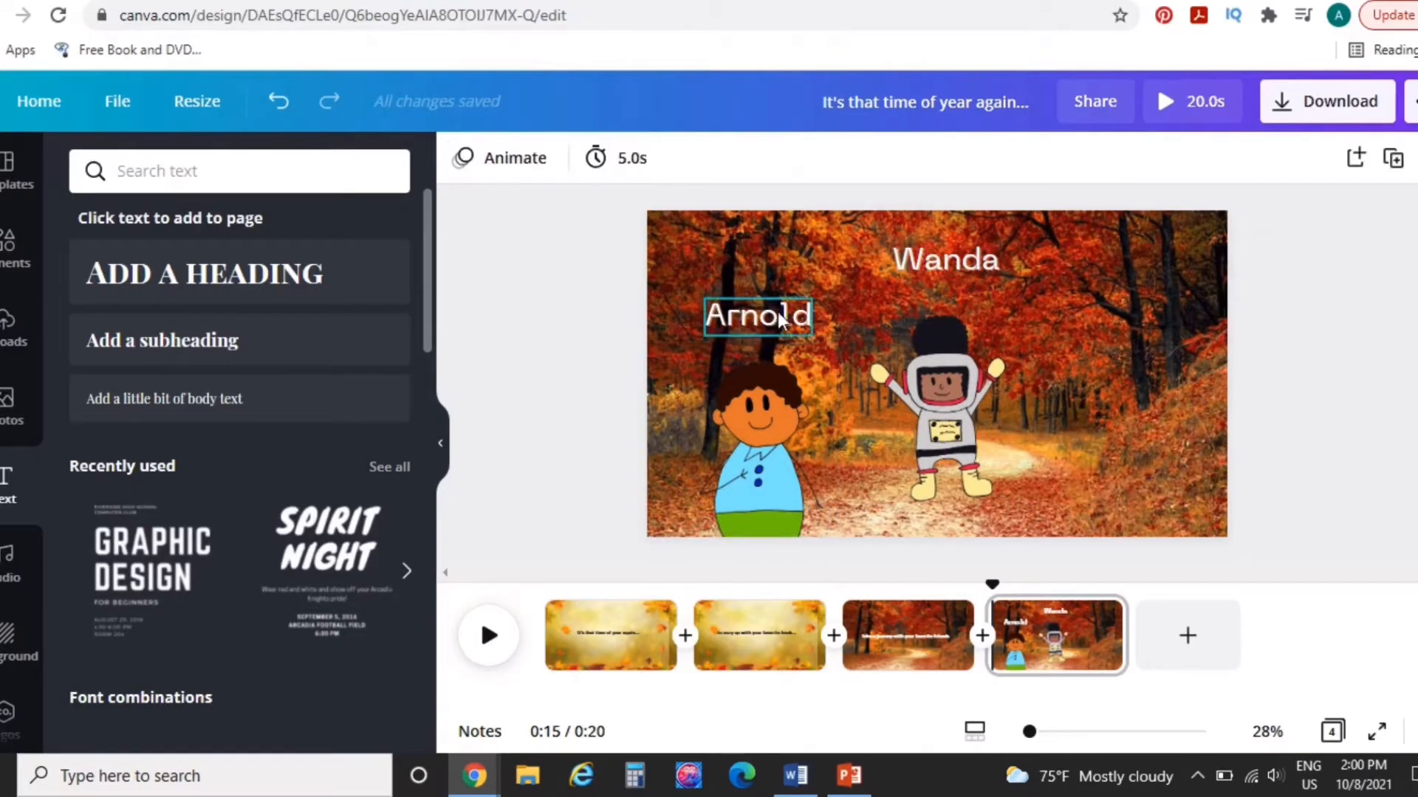
# Step: Apply the Typewriter animation to the "Arnold" text and the Photo Rise animation to the boy image
pyautogui.click(775, 319)
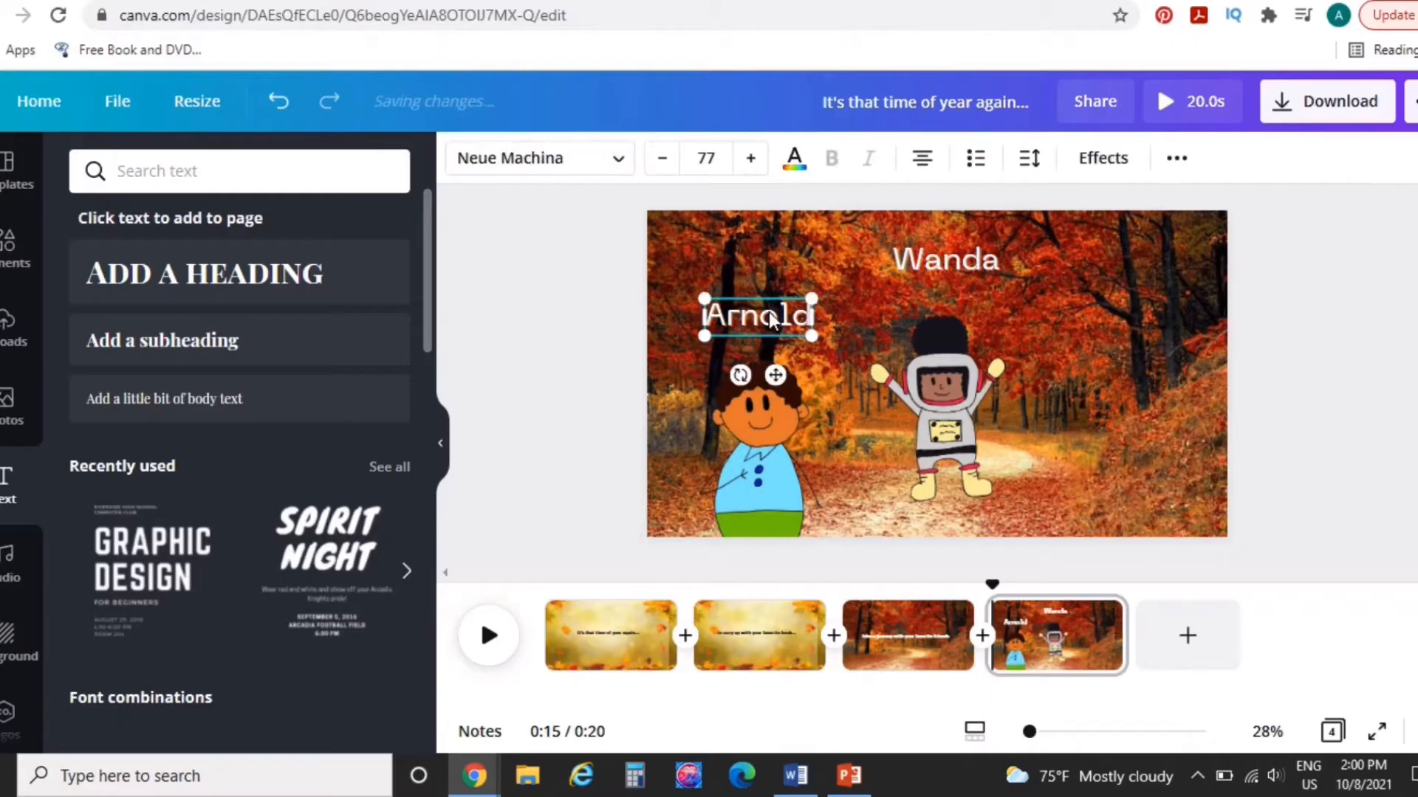
pyautogui.click(1176, 158)
pyautogui.click(808, 214)
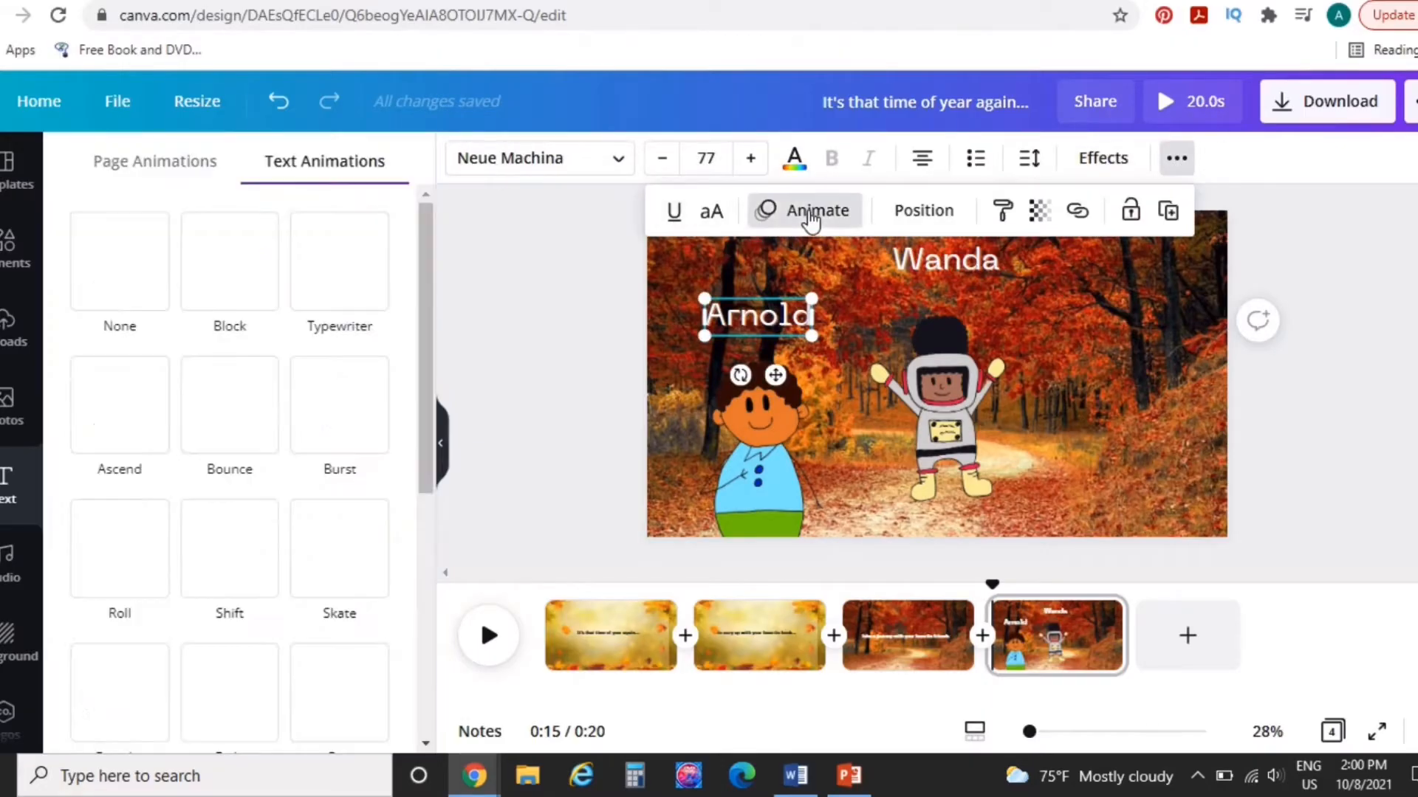
pyautogui.click(318, 290)
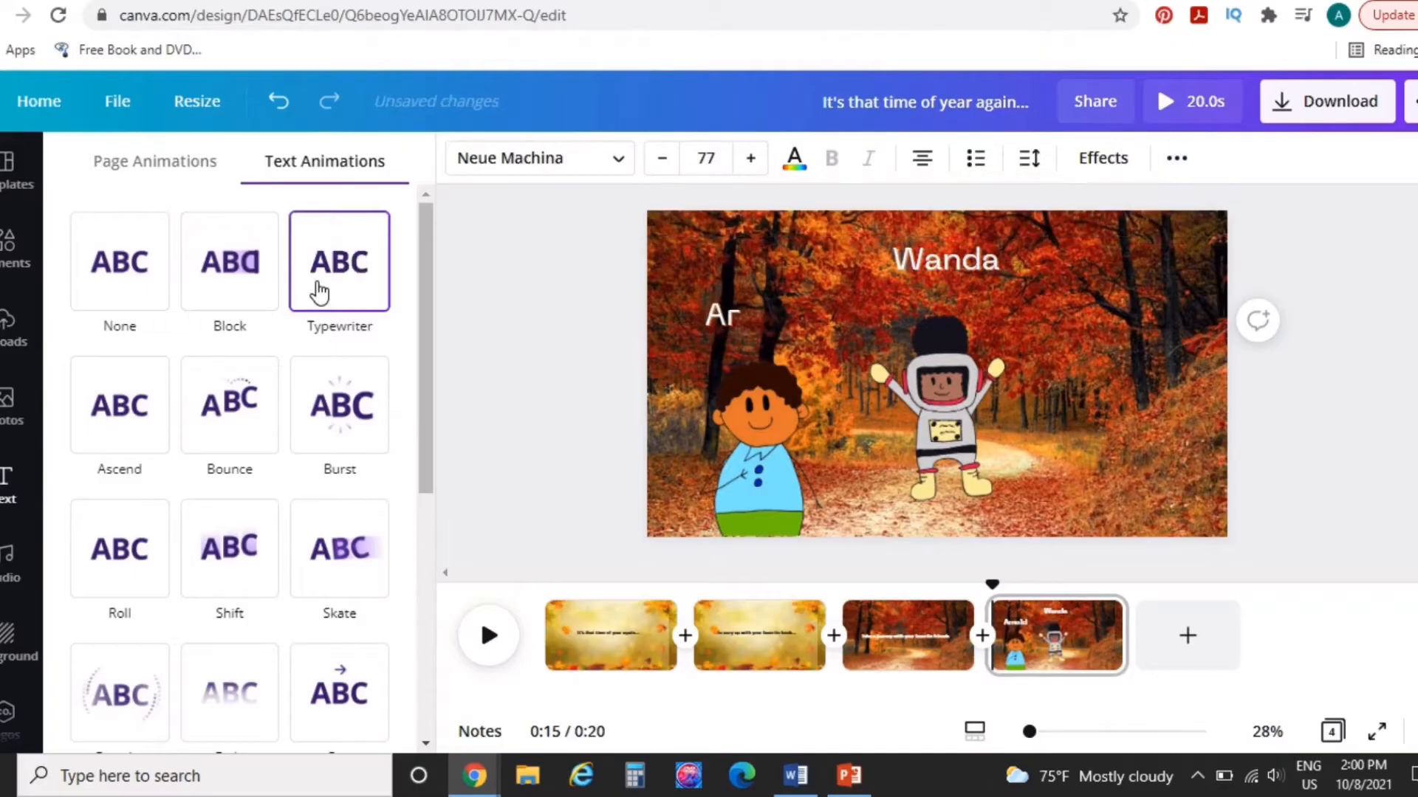
pyautogui.click(765, 464)
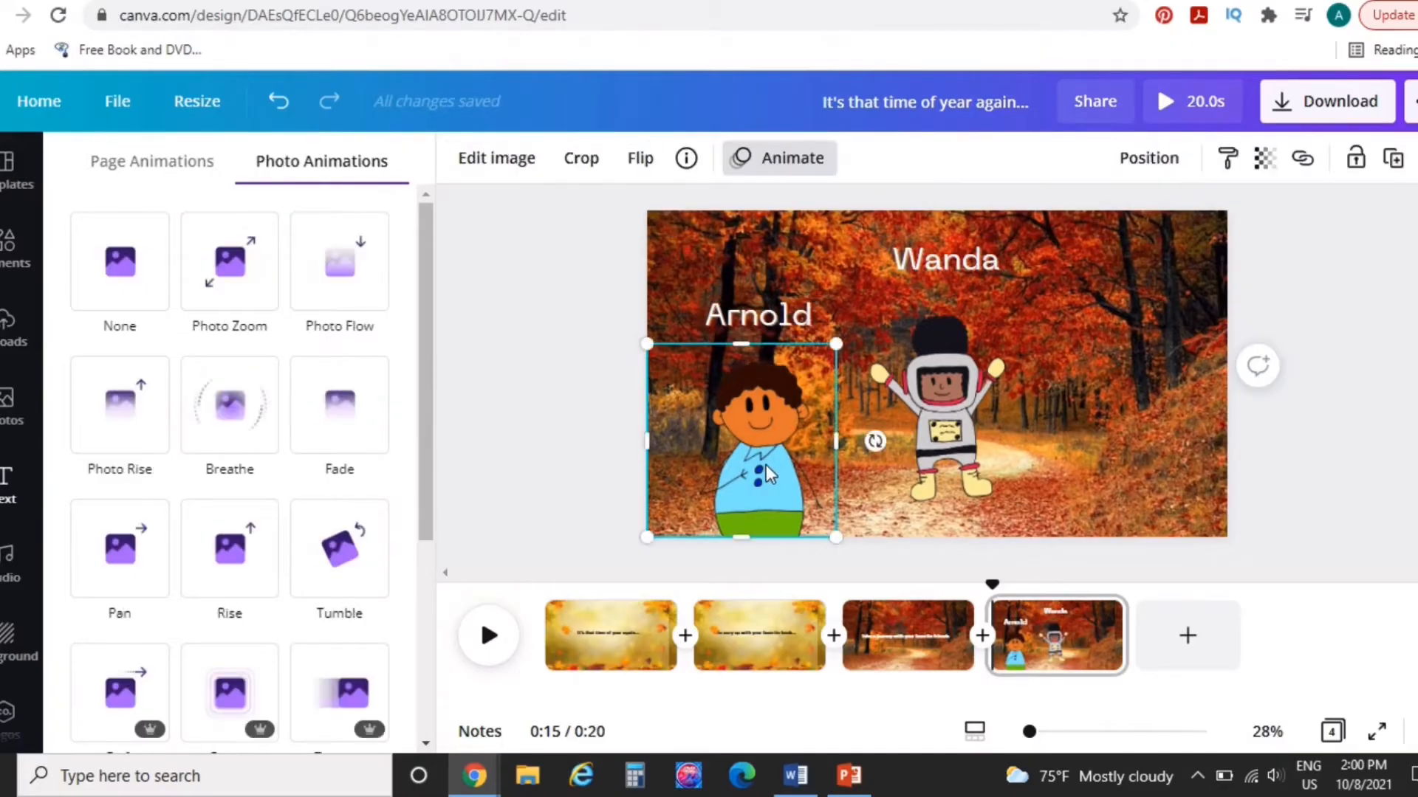
pyautogui.click(114, 418)
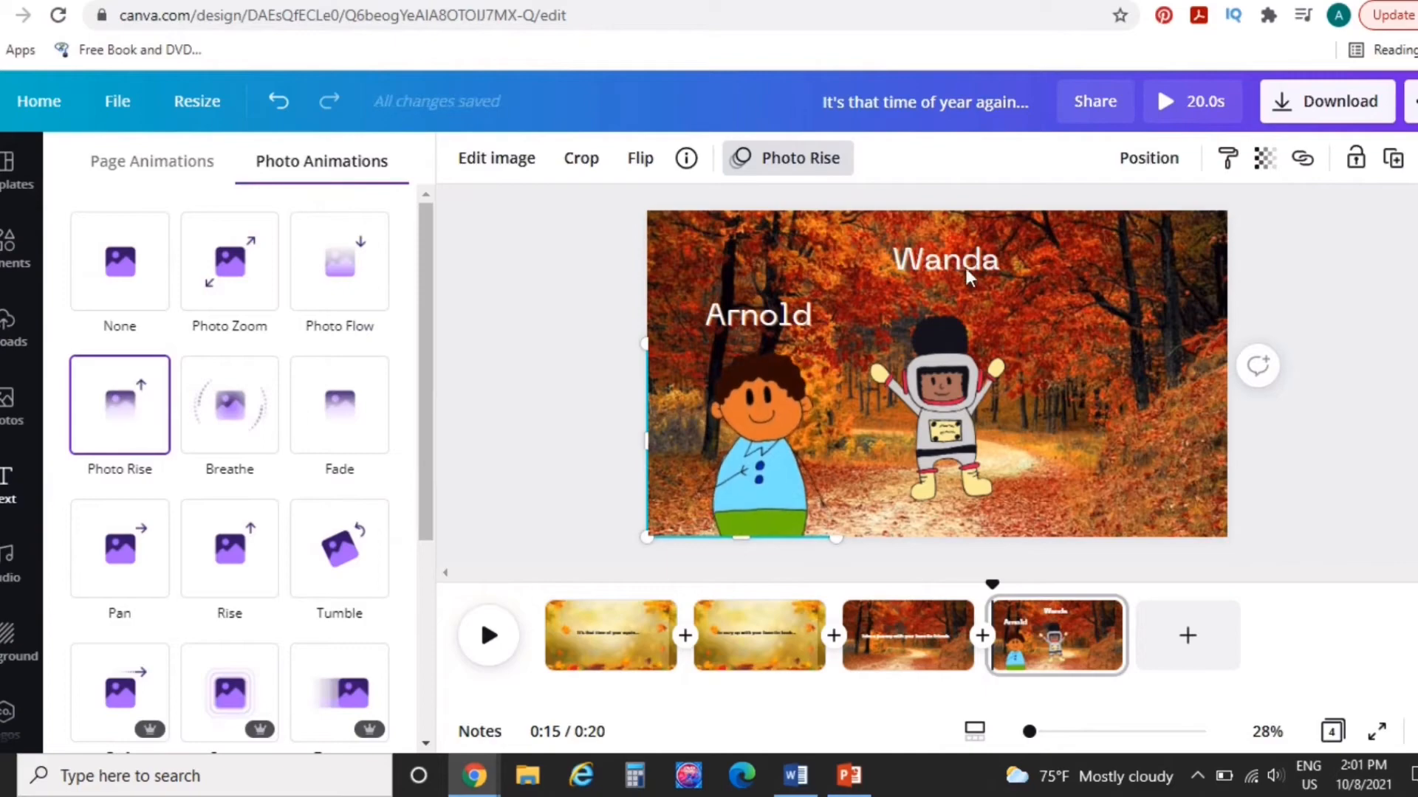
# Step: Apply the Typewriter animation to the "Wanda" text and the Photo Rise animation to the astronaut girl image
pyautogui.click(962, 260)
pyautogui.click(360, 267)
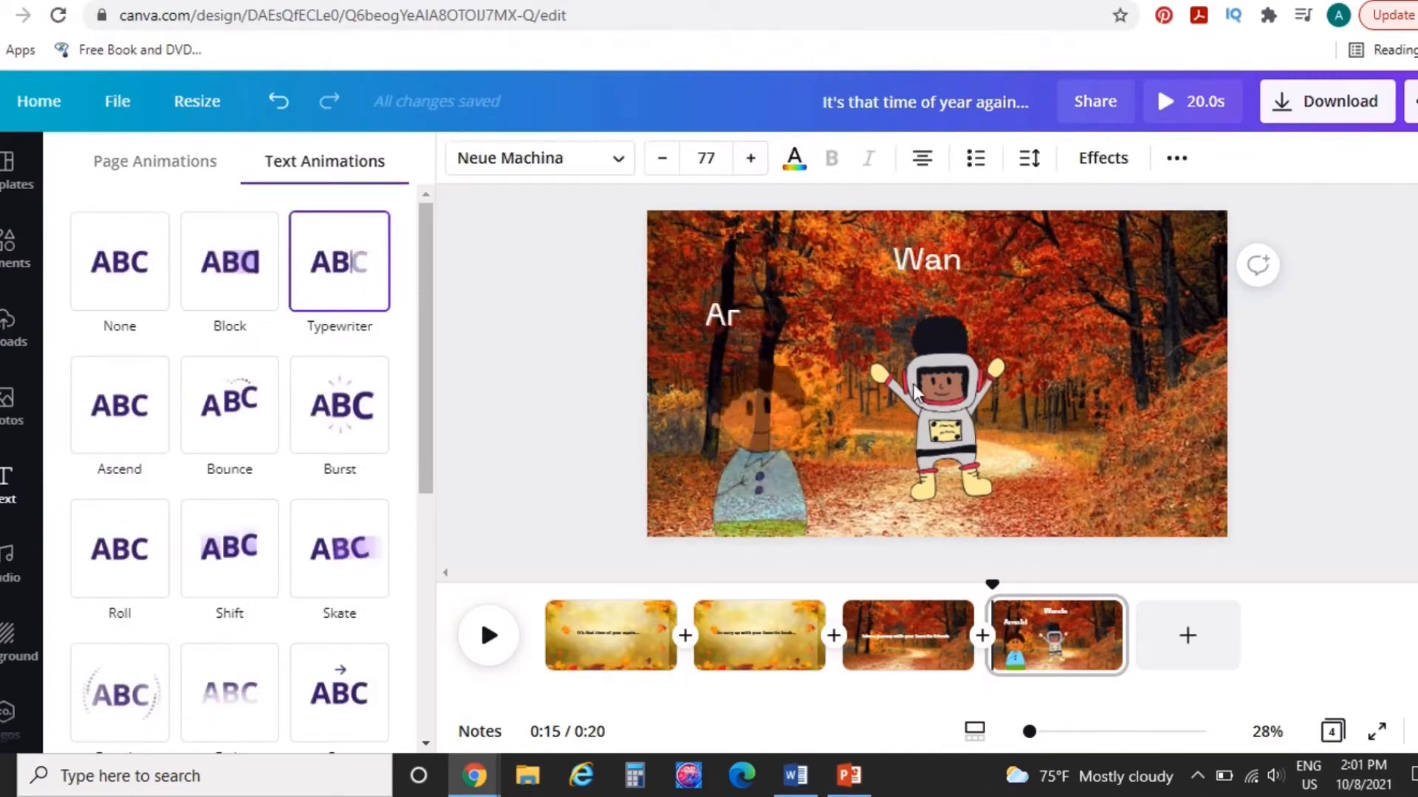
pyautogui.click(960, 427)
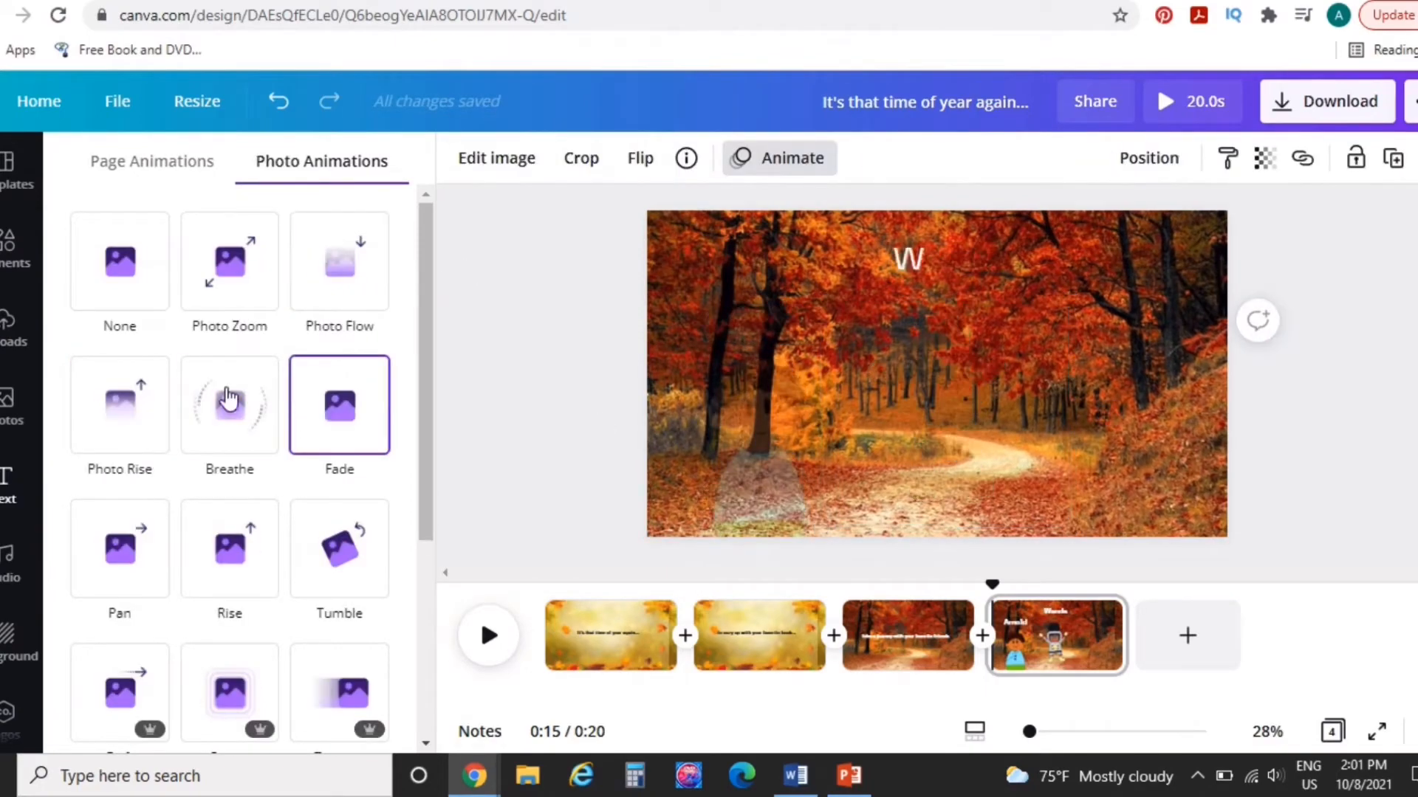
pyautogui.click(107, 450)
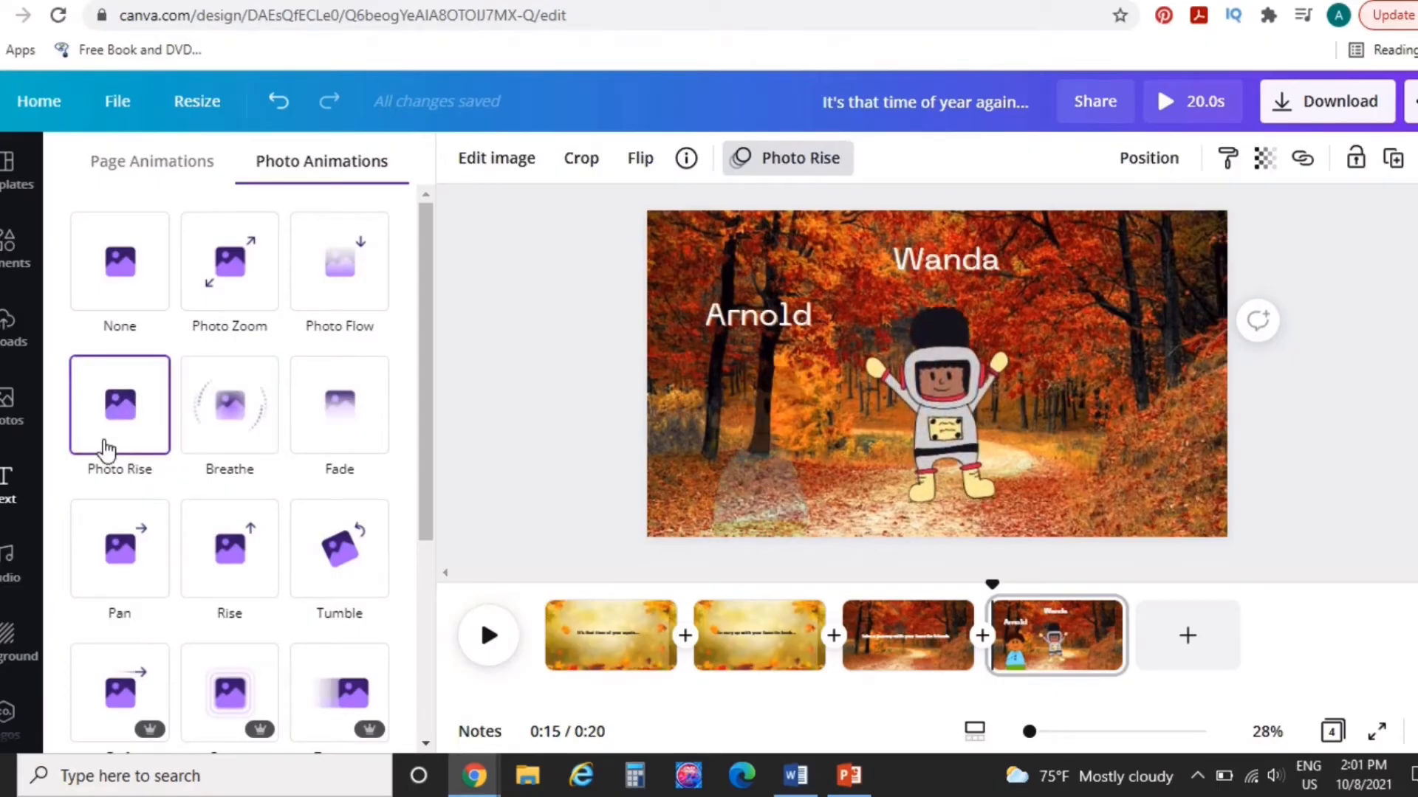
pyautogui.click(555, 407)
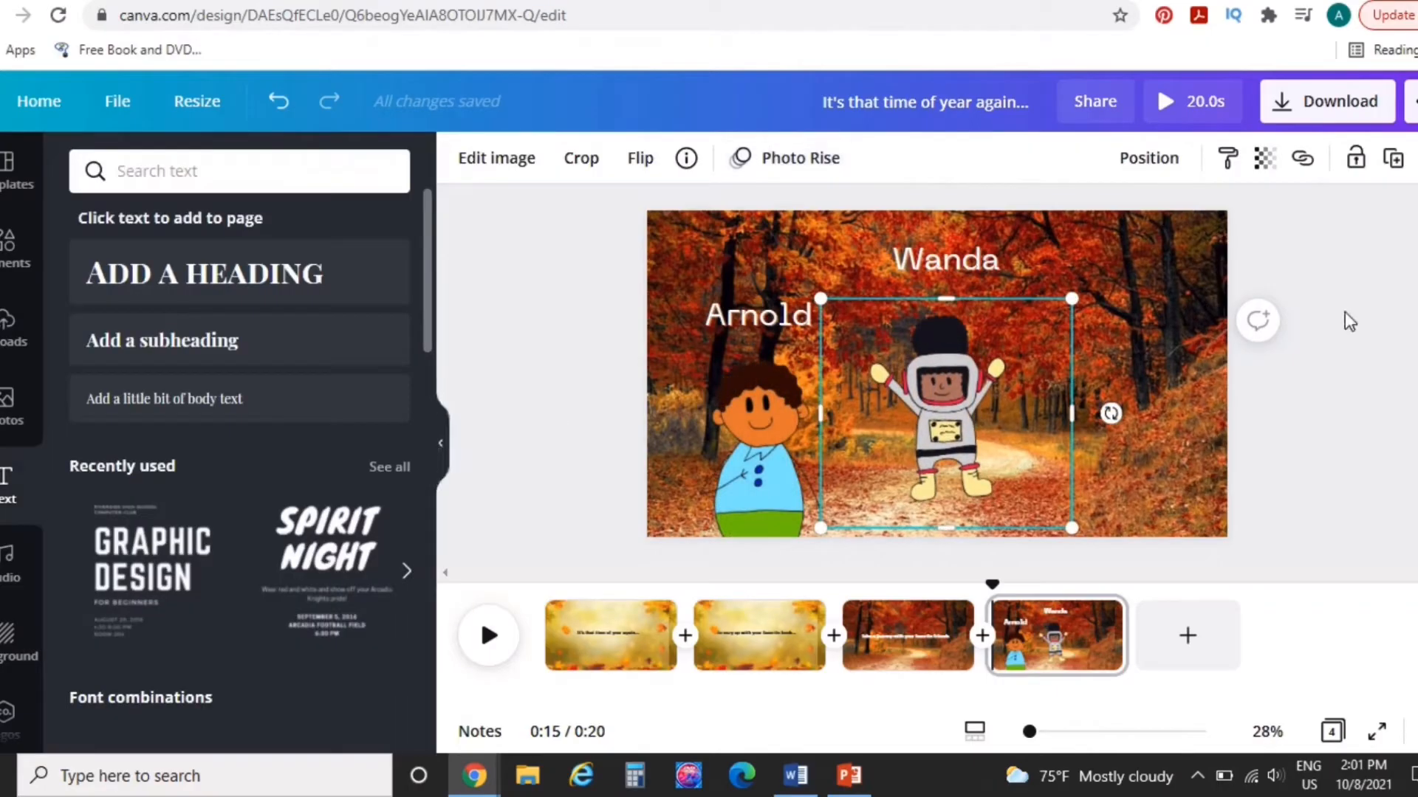
# Step: Move the "Wanda" text and the astronaut girl image farther to the right, away from the boy
pyautogui.click(949, 265)
pyautogui.moveTo(978, 263); pyautogui.dragTo(994, 261)
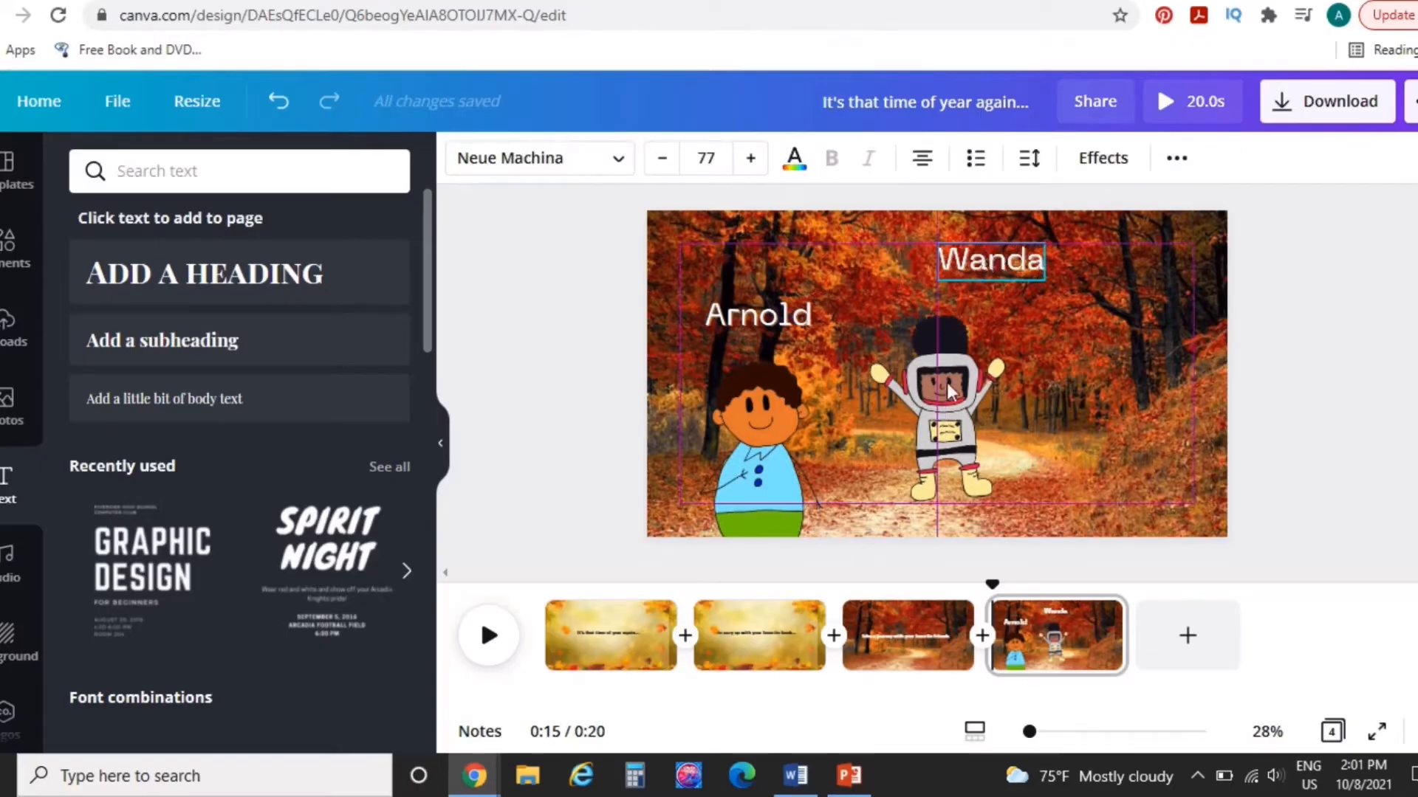
pyautogui.moveTo(946, 394); pyautogui.dragTo(1004, 382)
pyautogui.click(1382, 372)
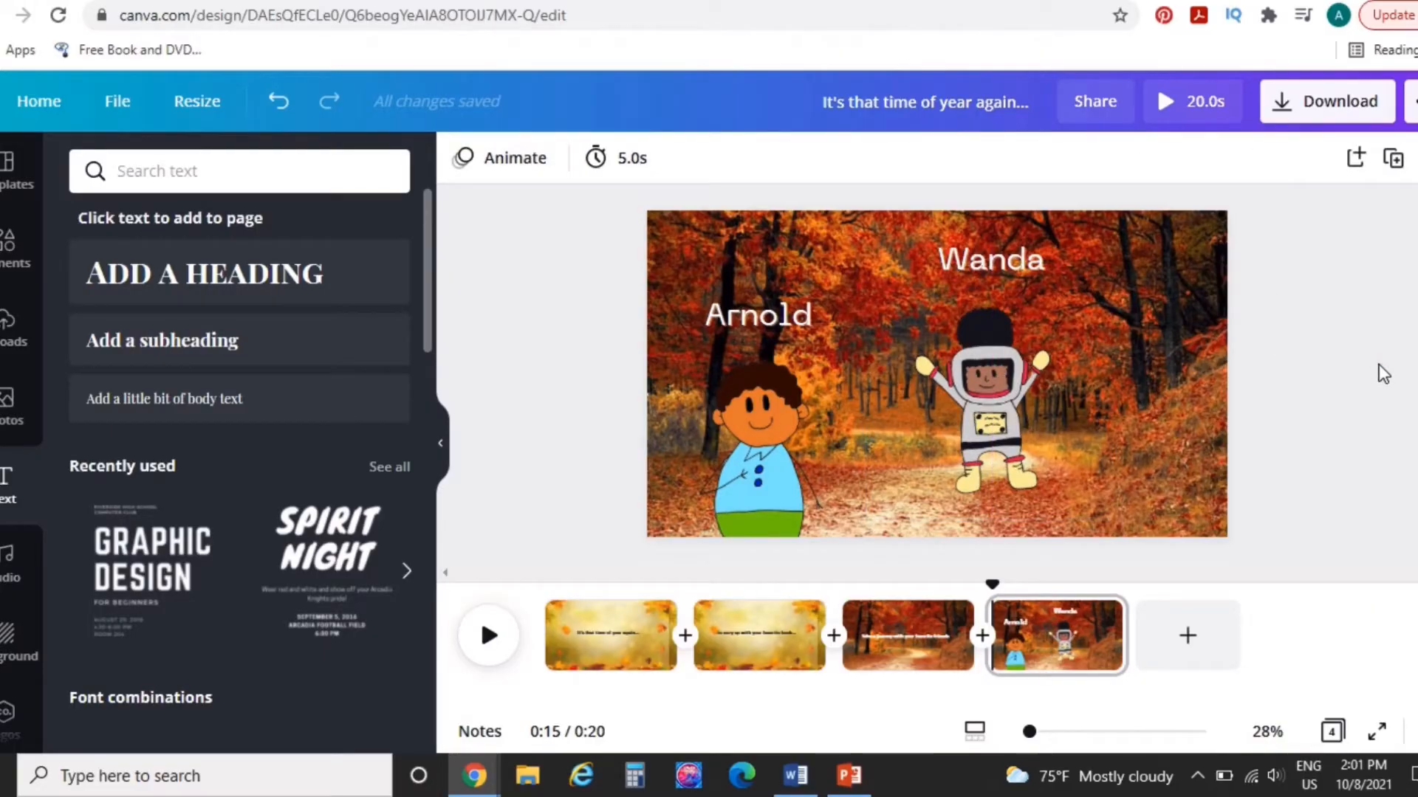
# Step: Add a fifth page and fill it completely with the recently used photo of sunlit falling autumn leaves
pyautogui.click(1186, 635)
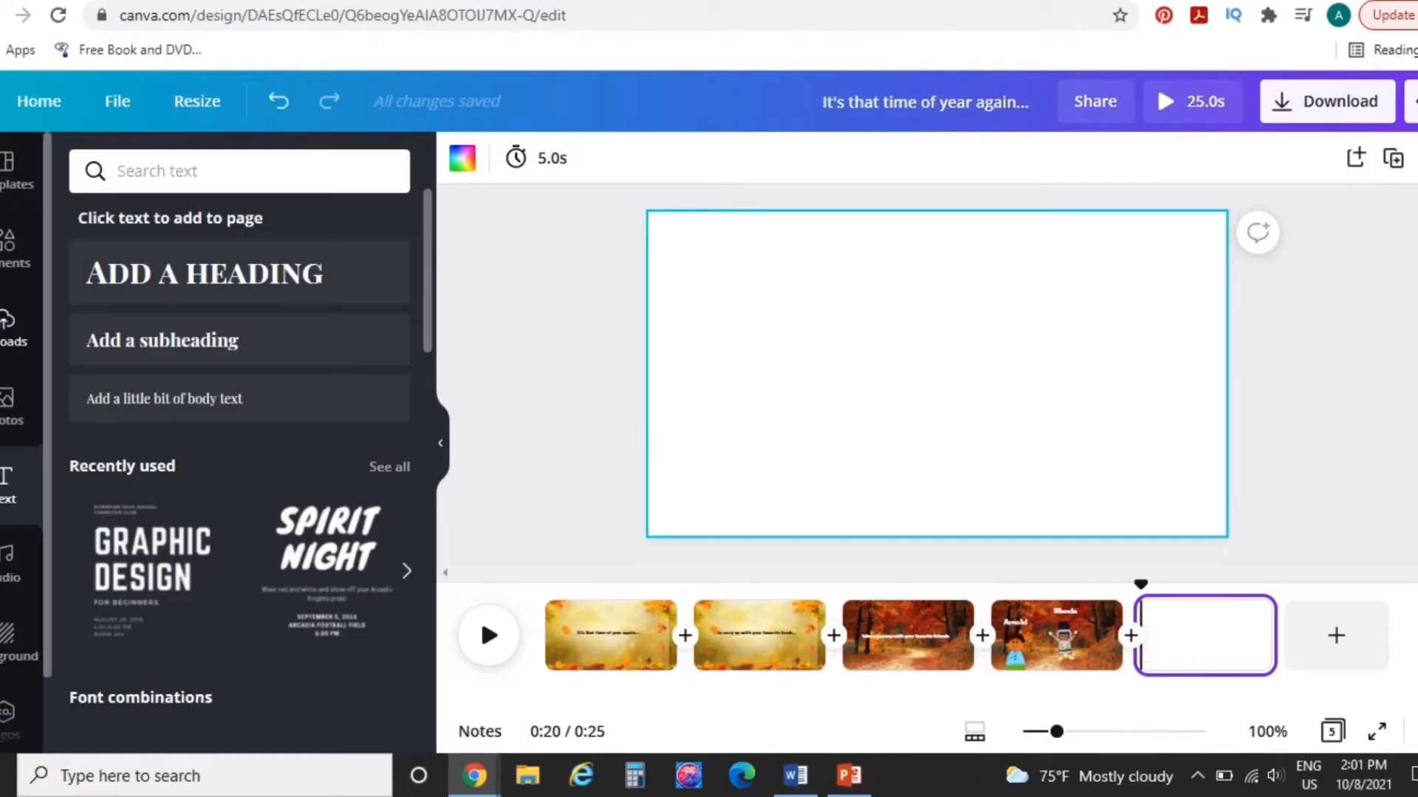
pyautogui.click(6, 407)
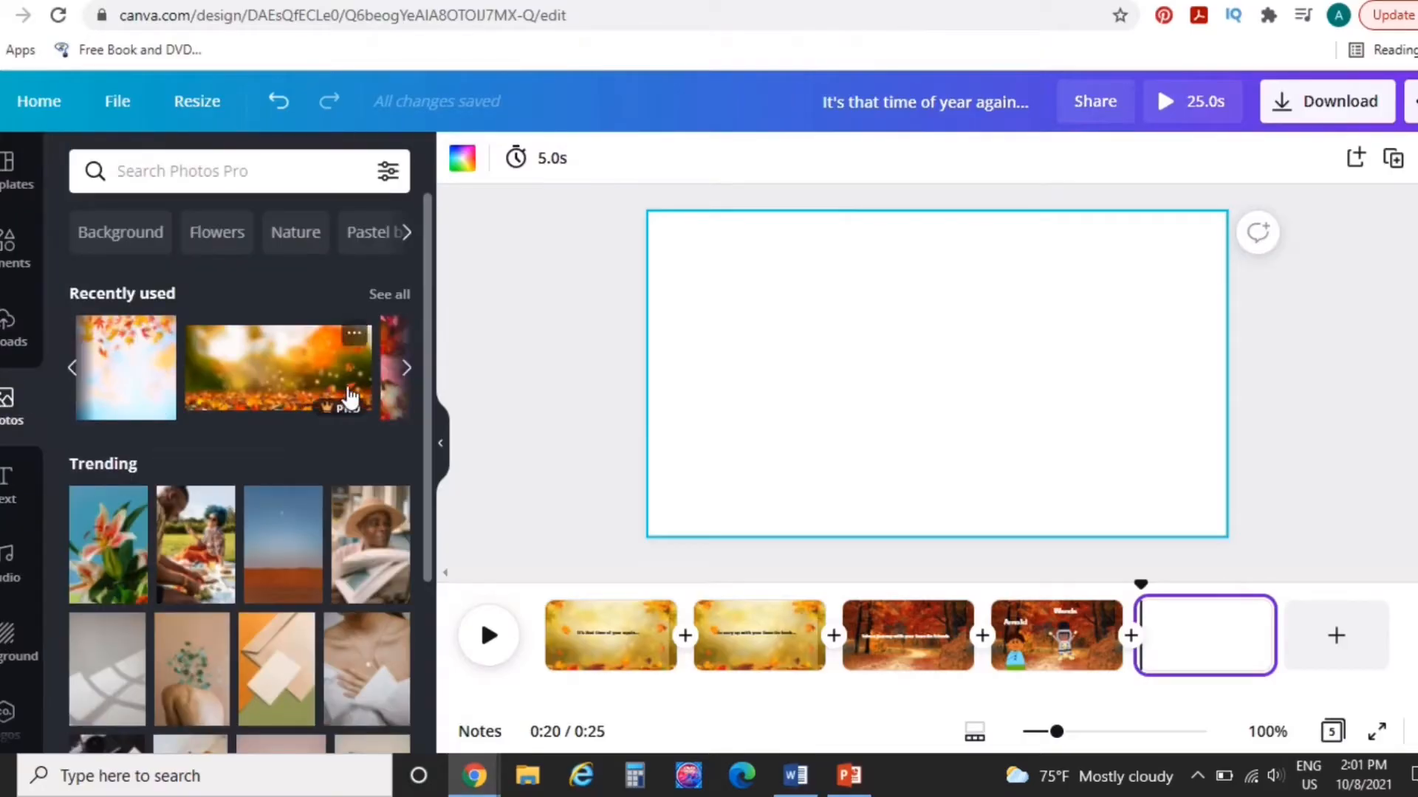
pyautogui.click(350, 399)
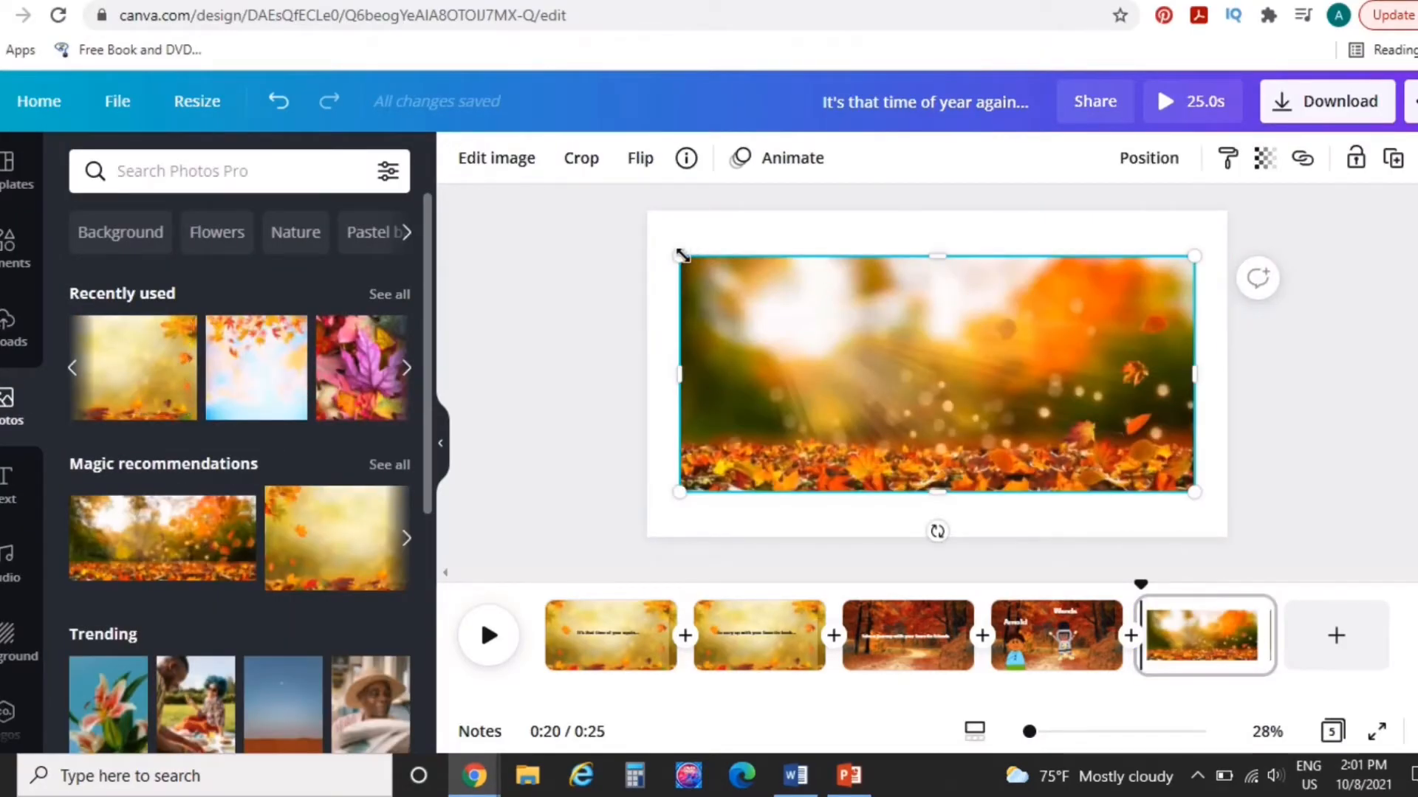
pyautogui.moveTo(682, 255); pyautogui.dragTo(920, 212)
pyautogui.moveTo(922, 491); pyautogui.dragTo(921, 537)
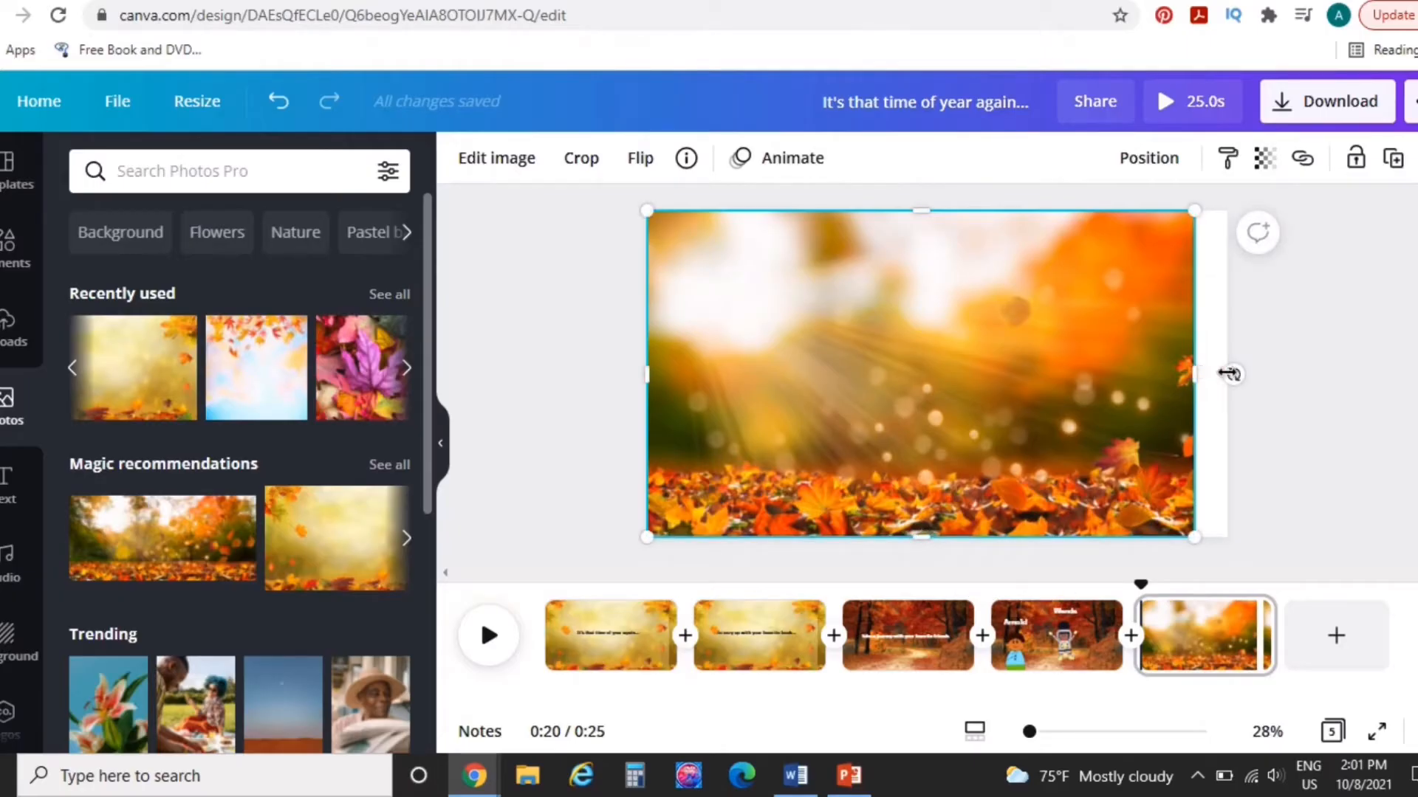
pyautogui.moveTo(1228, 374); pyautogui.dragTo(1229, 373)
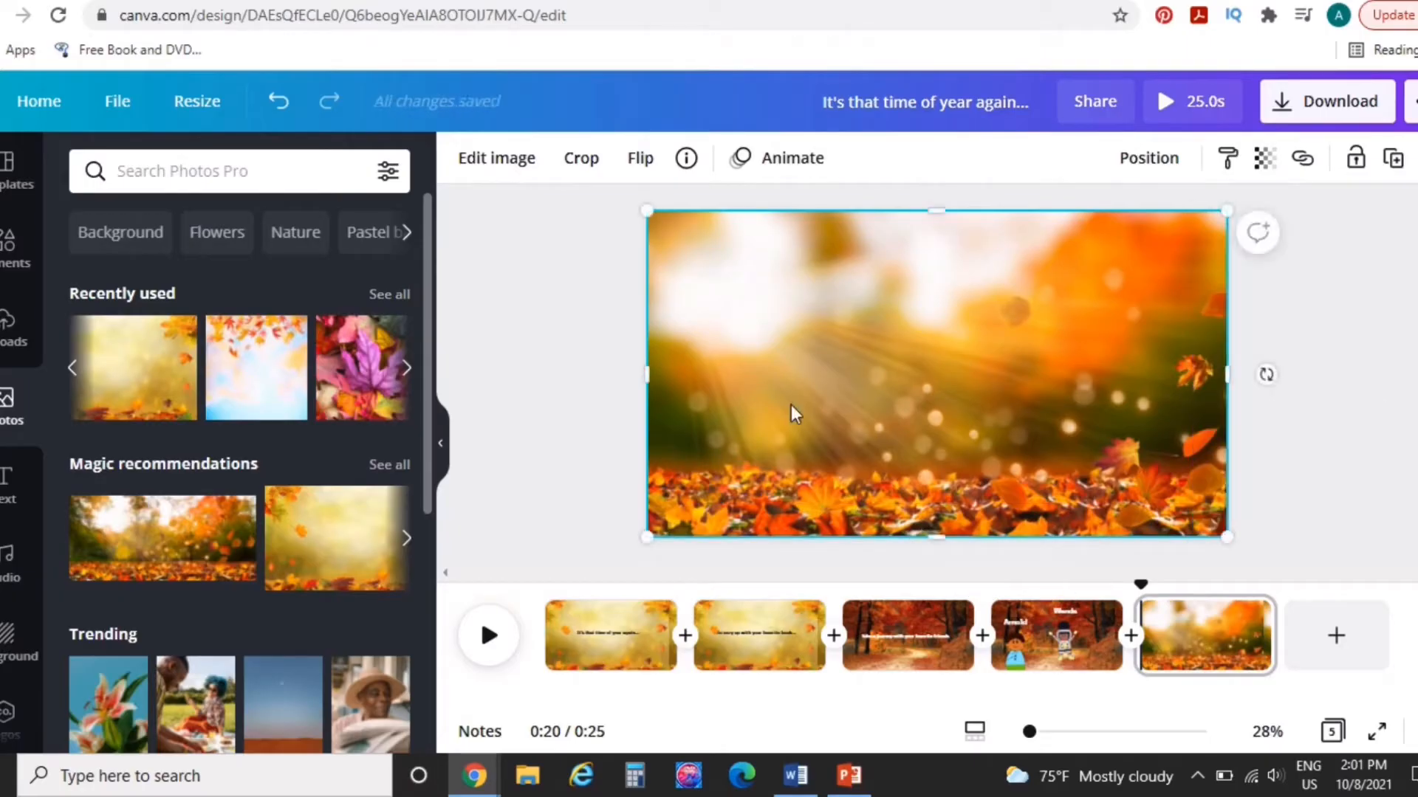
# Step: Add a subheading to the fifth page in Neue Machina at size 43 and select its placeholder text
pyautogui.press('t')
pyautogui.click(614, 158)
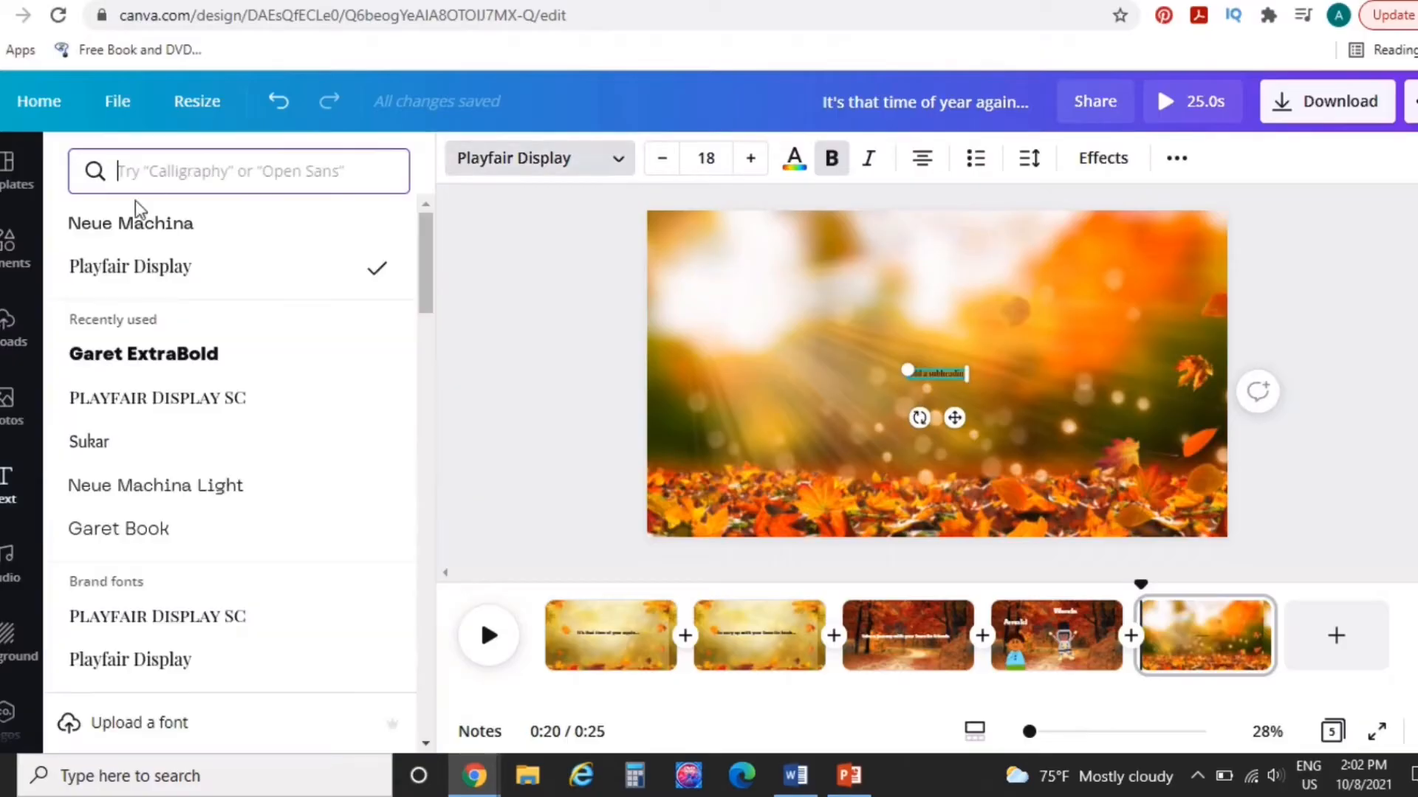
pyautogui.click(131, 225)
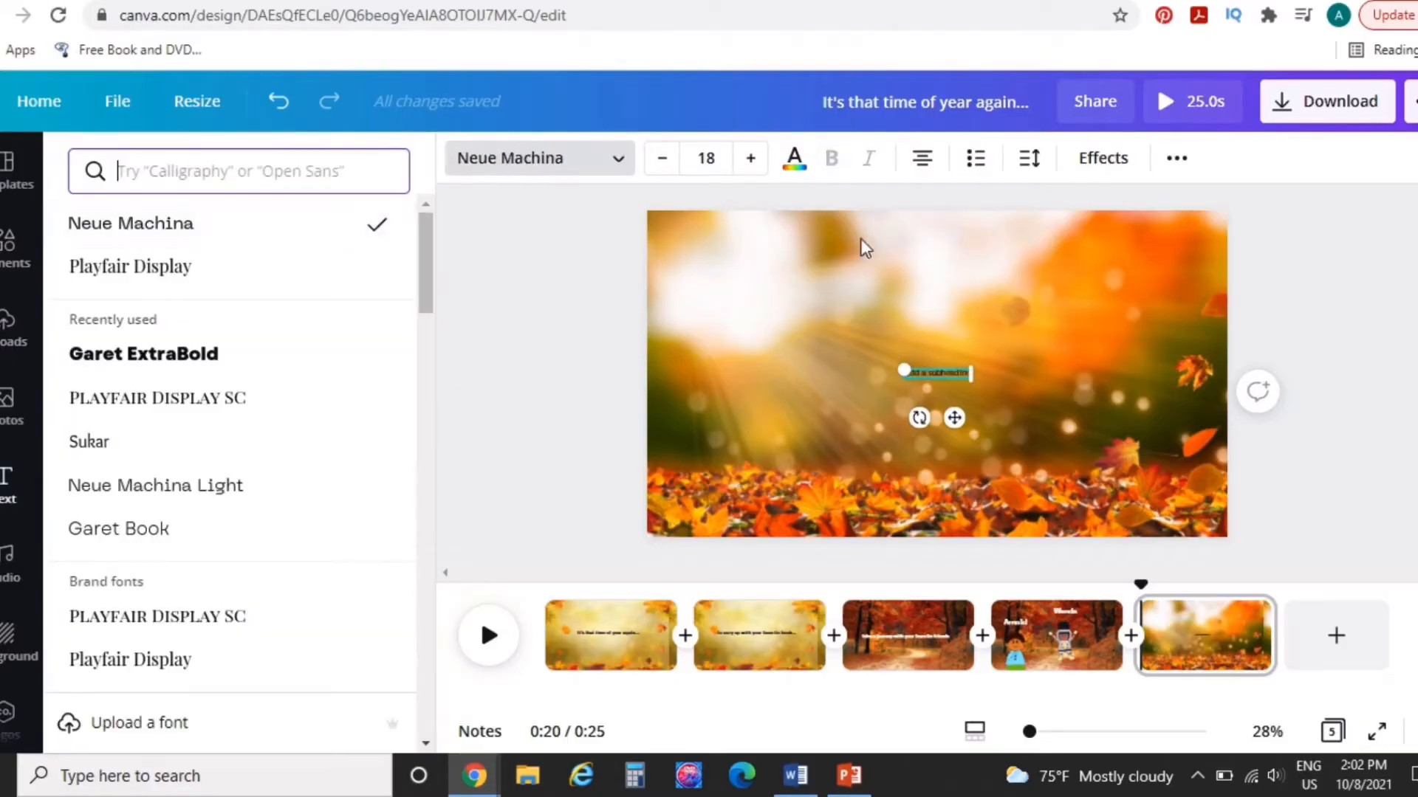
pyautogui.click(751, 158)
pyautogui.click(750, 158)
pyautogui.click(751, 158)
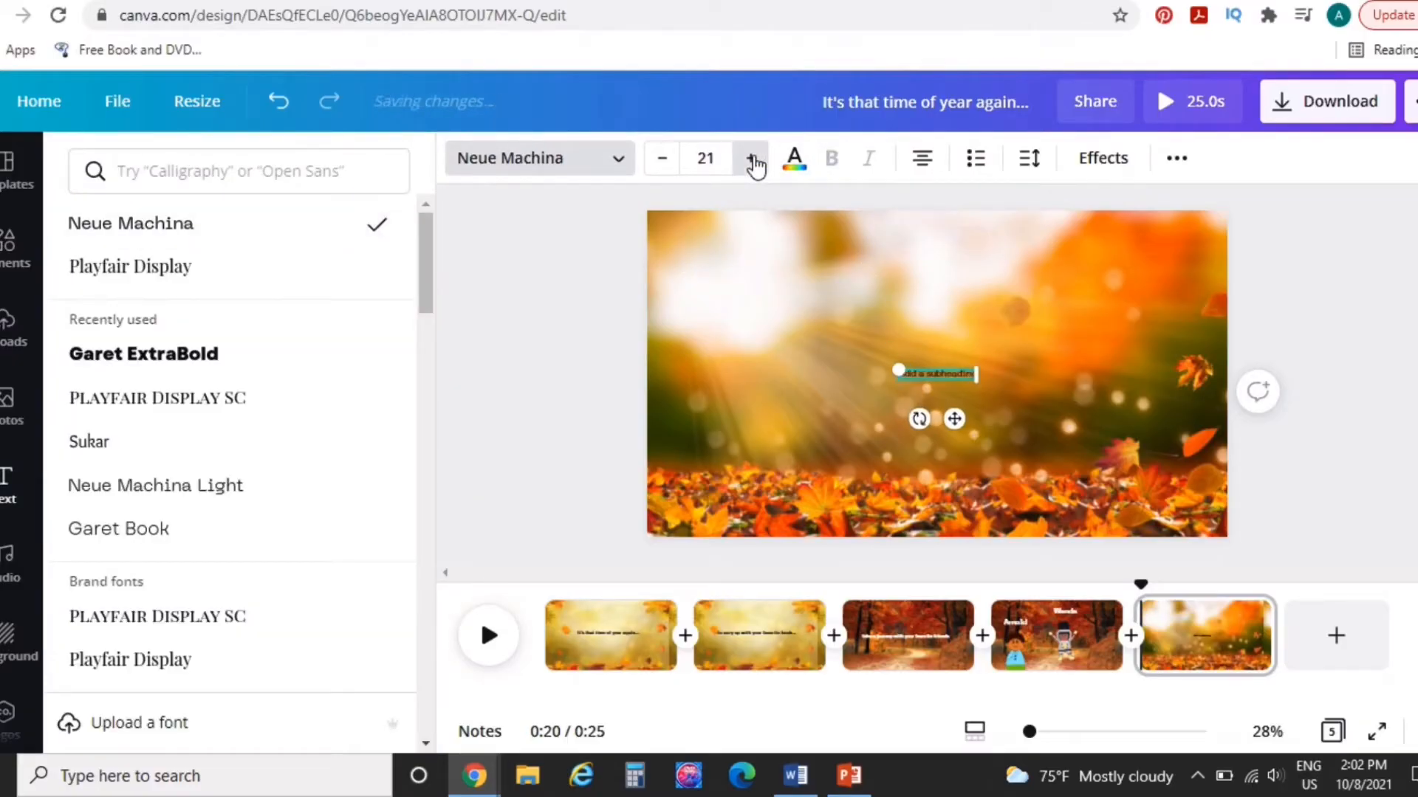
pyautogui.click(751, 158)
pyautogui.click(750, 158)
pyautogui.click(751, 158)
pyautogui.click(751, 158)
pyautogui.click(750, 158)
pyautogui.click(751, 158)
pyautogui.click(751, 158)
pyautogui.click(751, 158)
pyautogui.click(751, 158)
pyautogui.click(751, 158)
pyautogui.click(751, 158)
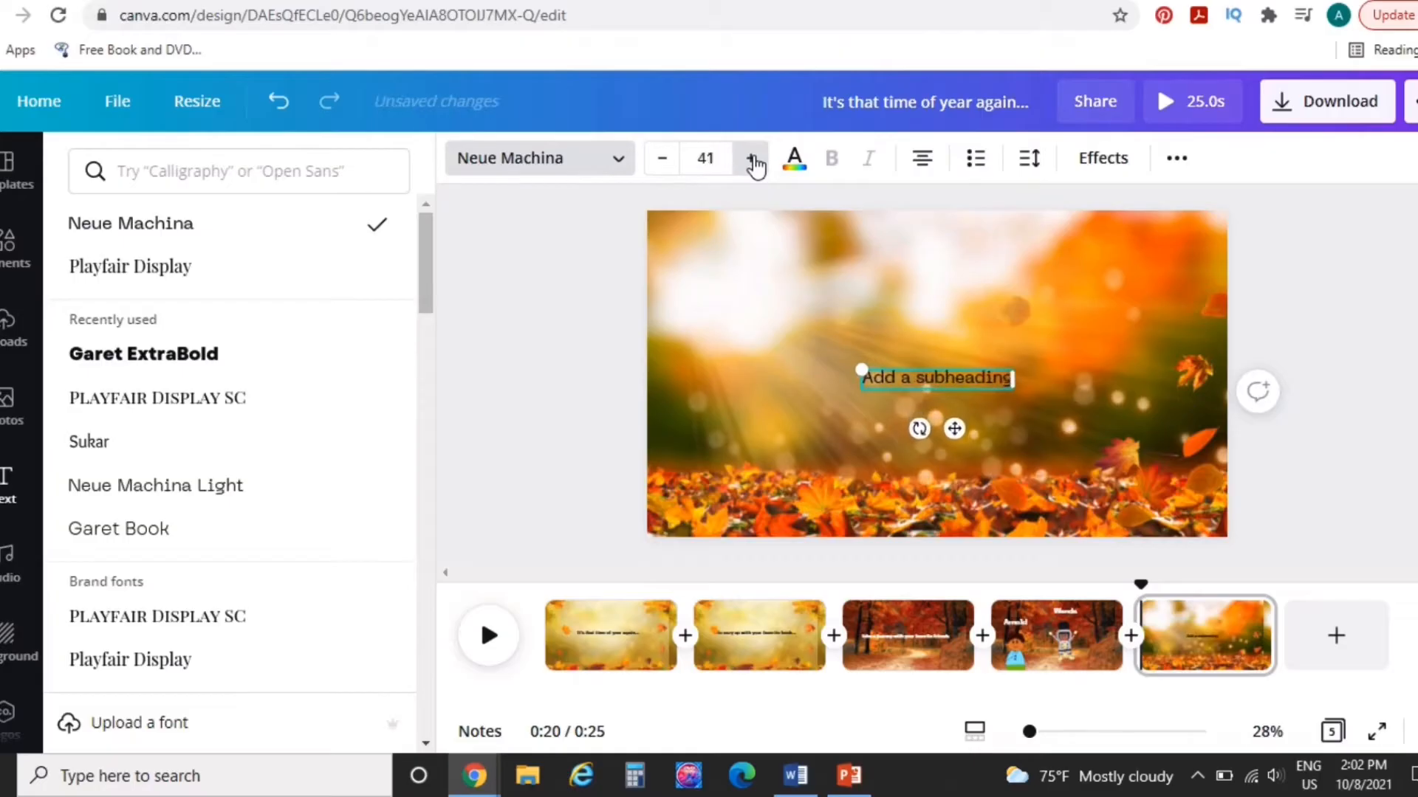
pyautogui.click(750, 158)
pyautogui.click(751, 158)
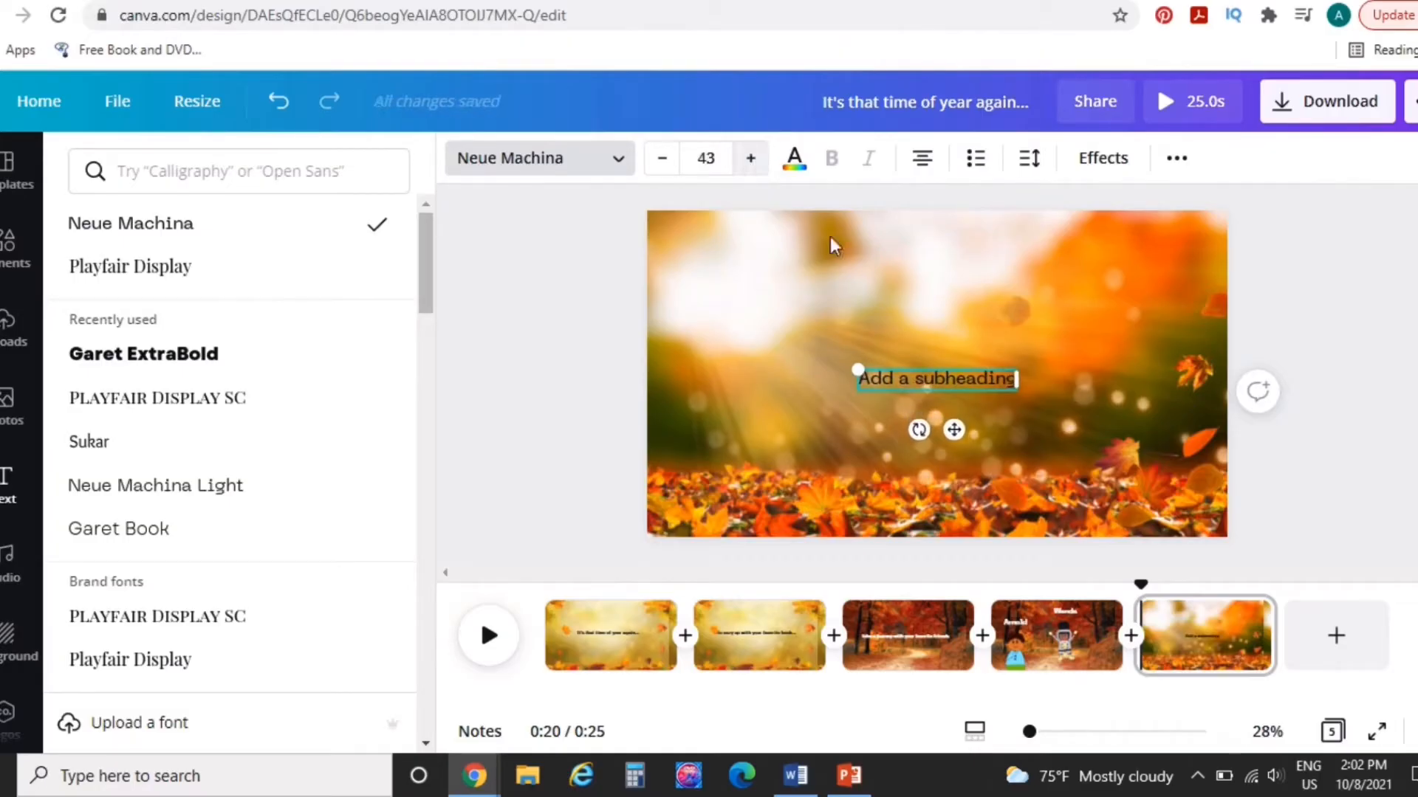
pyautogui.tripleClick(939, 376)
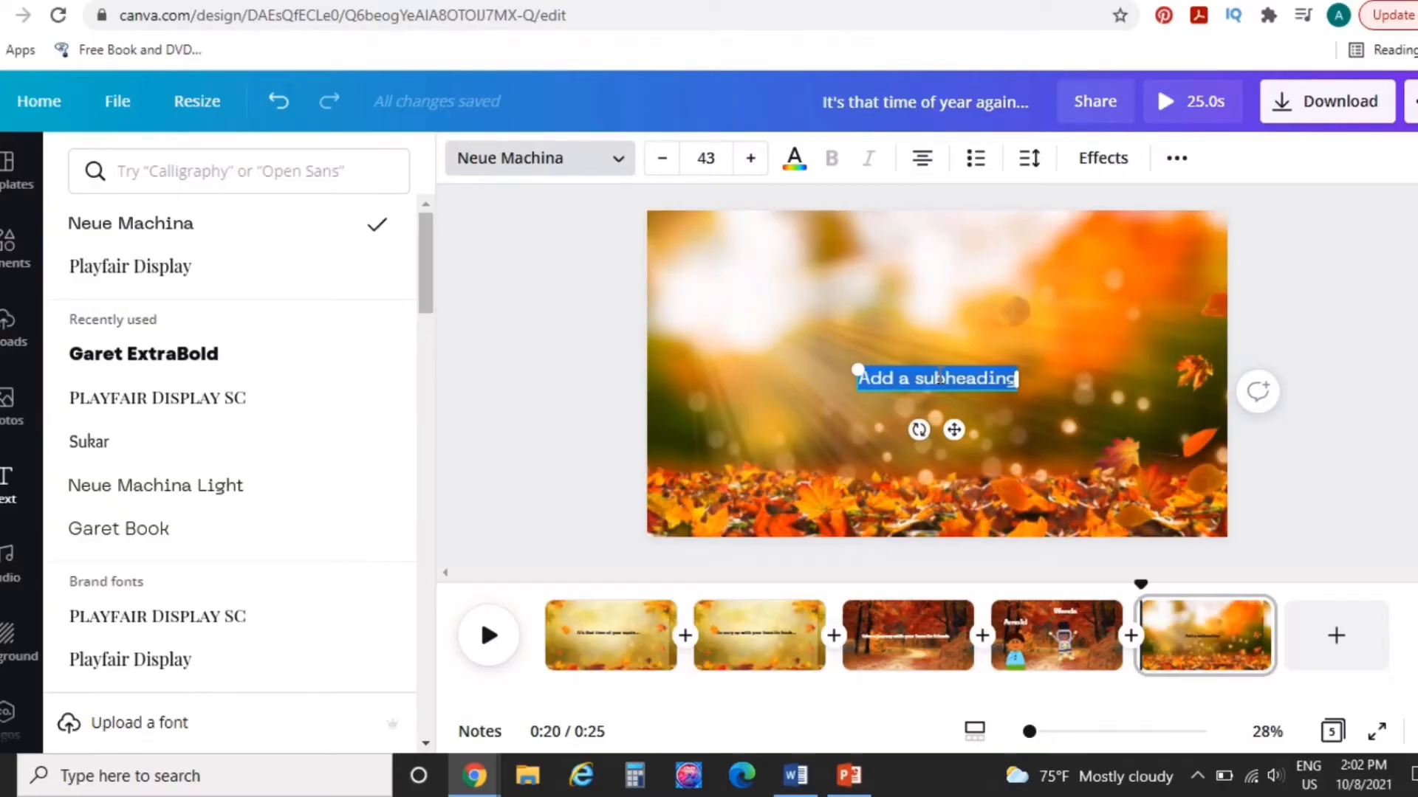
# Step: Enter the testimonial "Would definitely recommend!" with "-Amazon customer" on a second line and right-align the text
pyautogui.write('Would definitely')
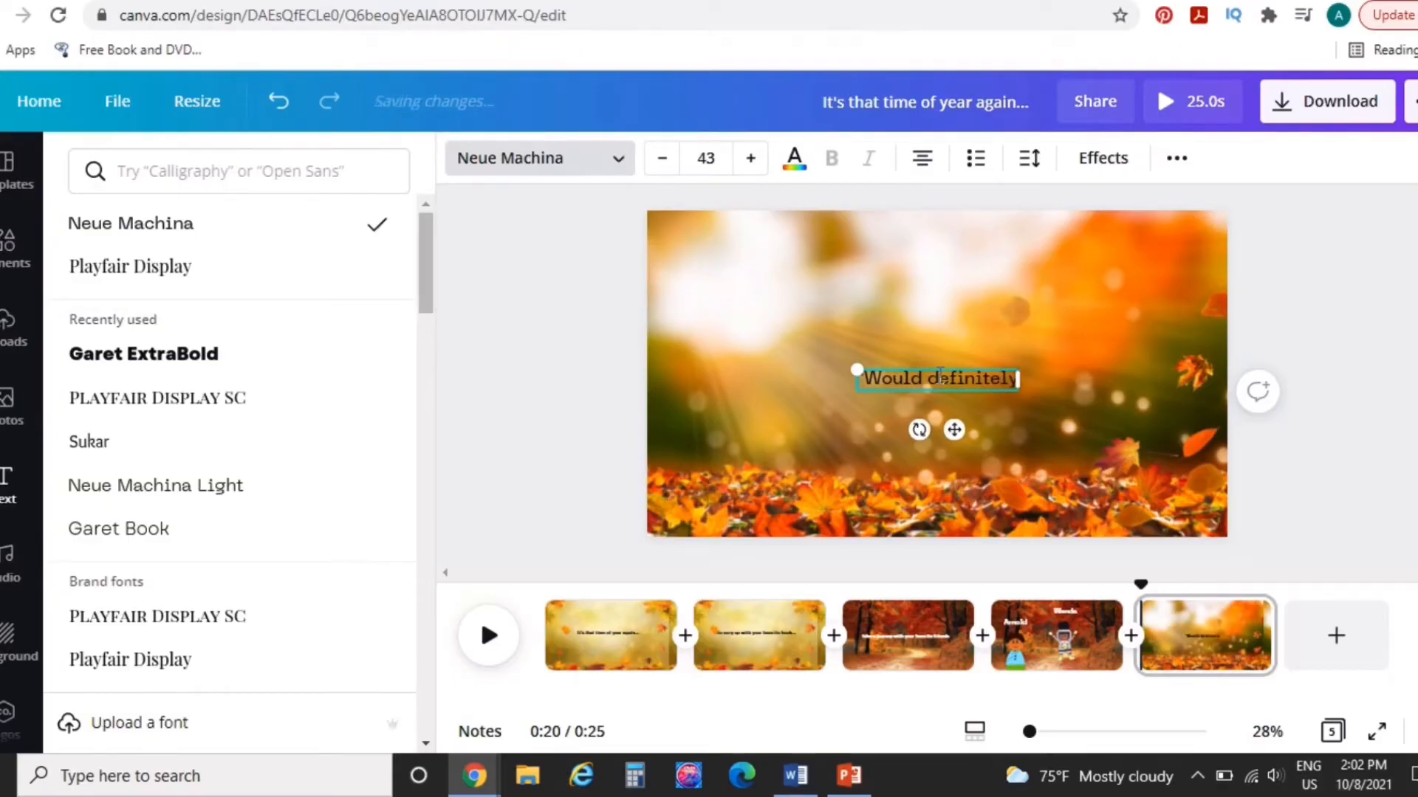
pyautogui.write(' recommend!')
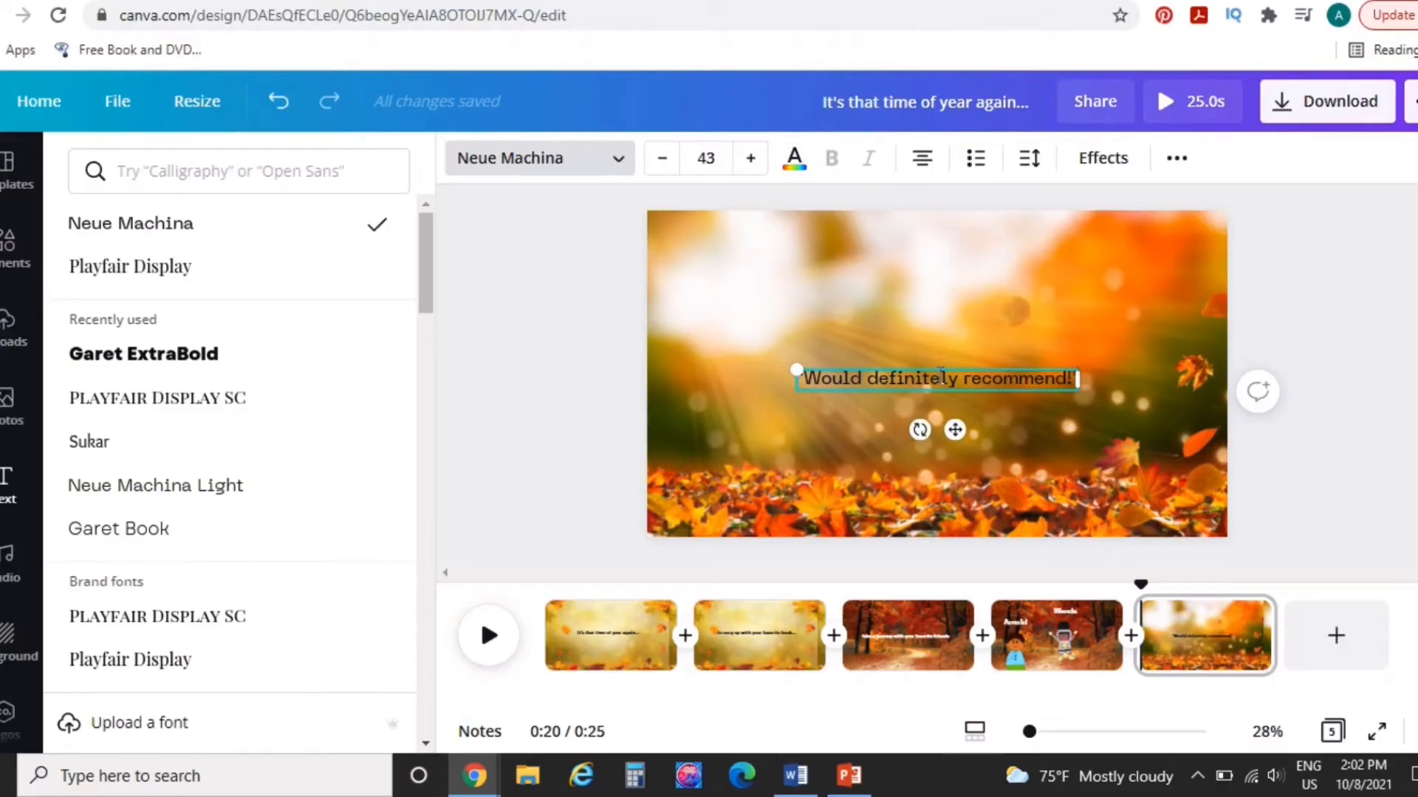
pyautogui.press('Return')
pyautogui.write('-Amazon')
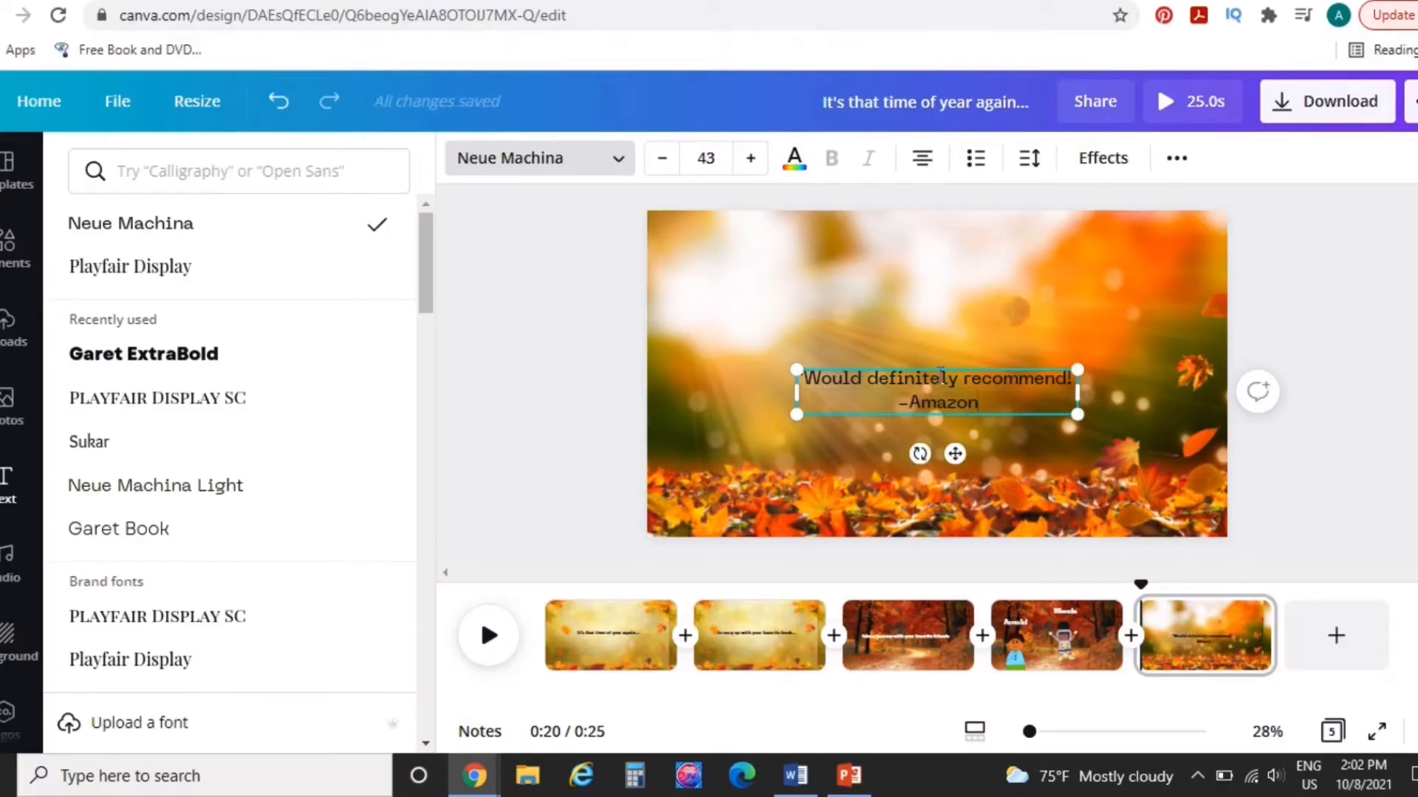
pyautogui.write(' customer')
pyautogui.click(933, 172)
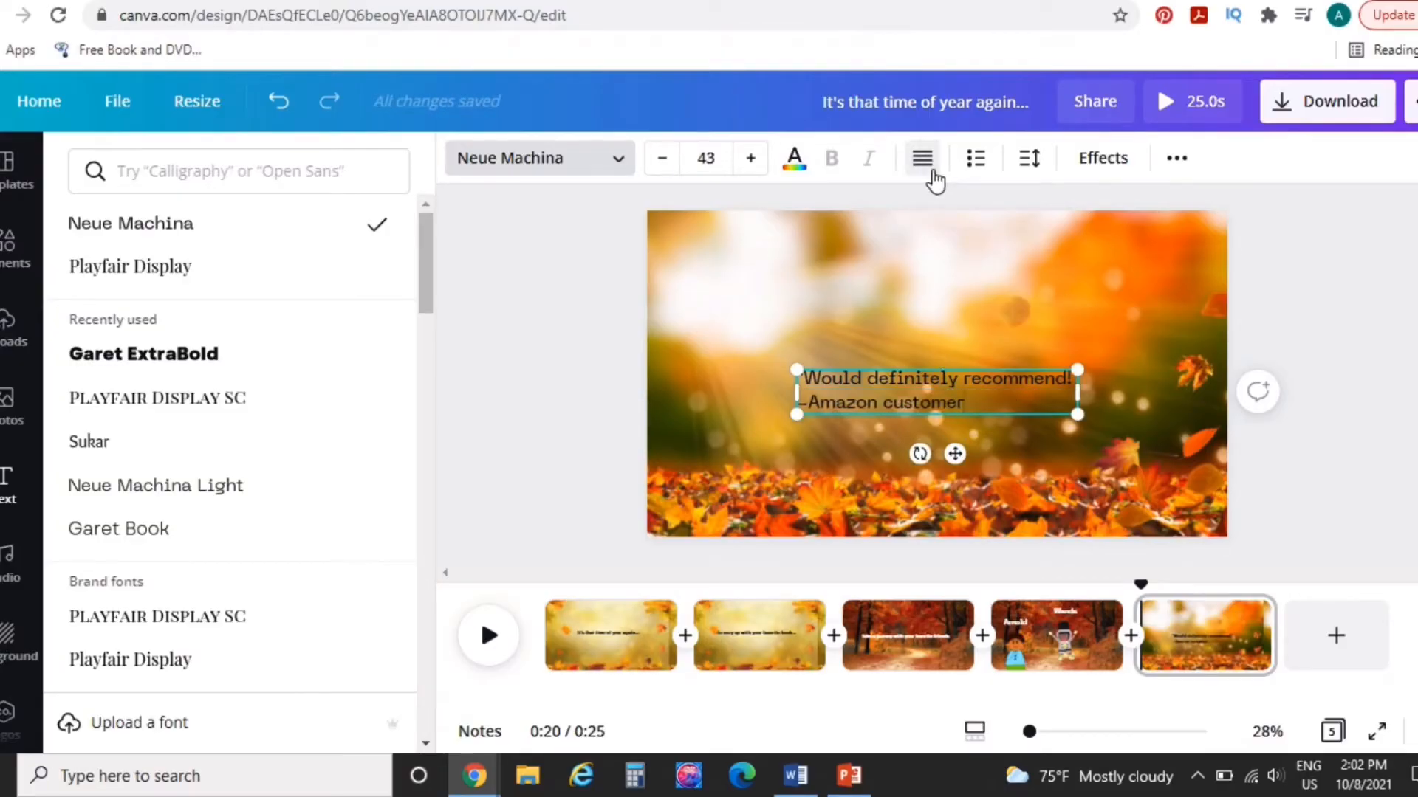
pyautogui.click(933, 172)
# Step: Move the testimonial to the page's left side and paste two copies, one at the upper right and one below the original
pyautogui.moveTo(953, 363); pyautogui.dragTo(833, 351)
pyautogui.rightClick(900, 367)
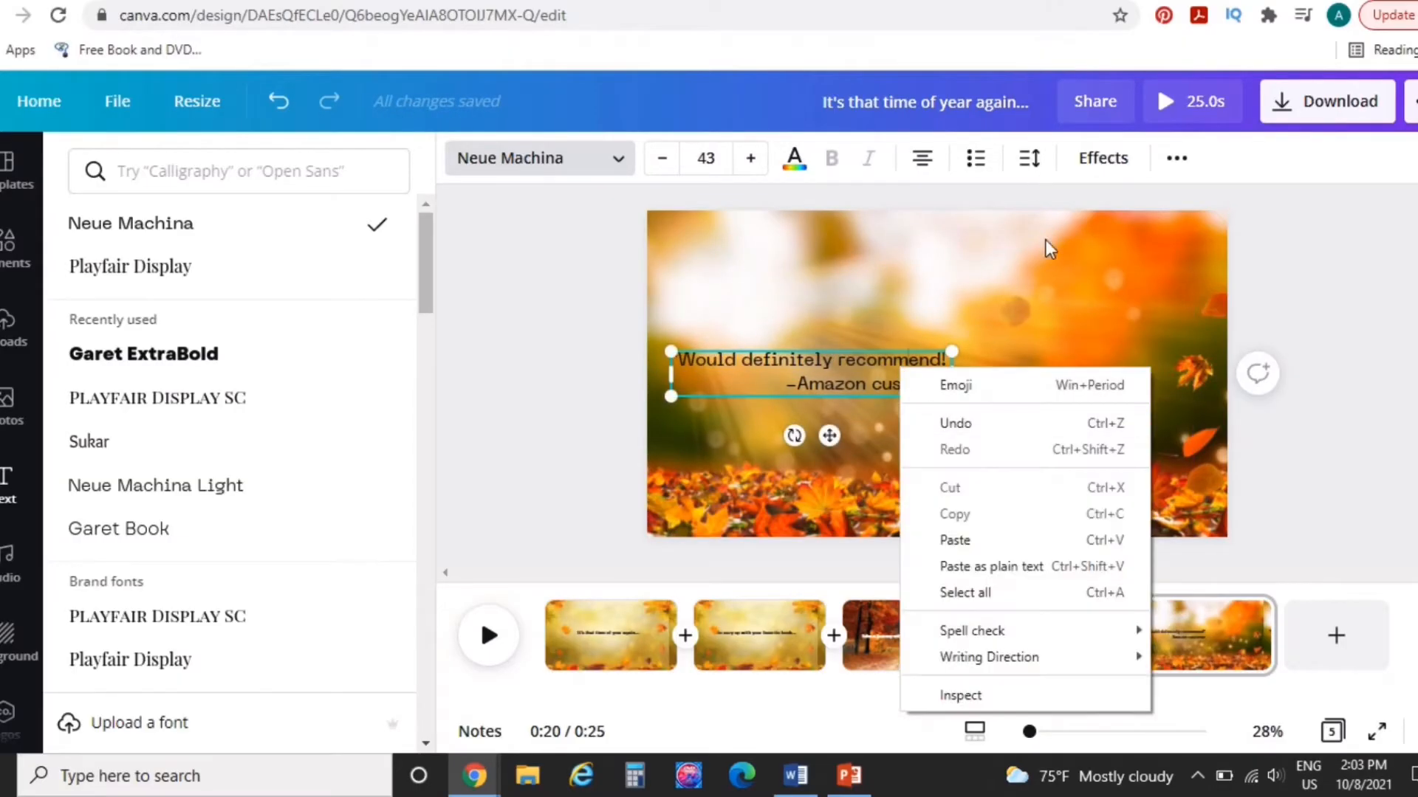
pyautogui.rightClick(878, 373)
pyautogui.click(952, 332)
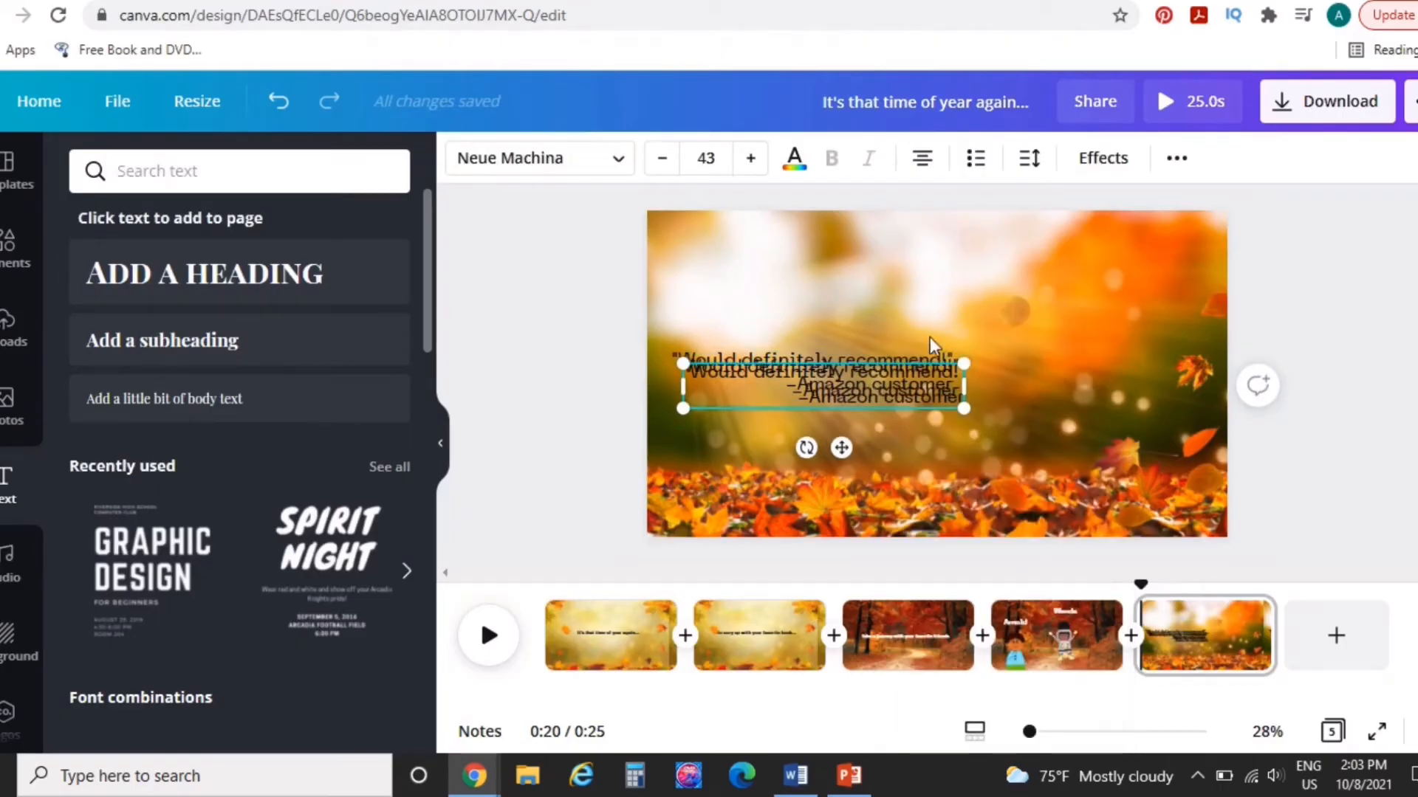
pyautogui.hotkey('ctrl', 'v')
pyautogui.moveTo(906, 378); pyautogui.dragTo(1013, 437)
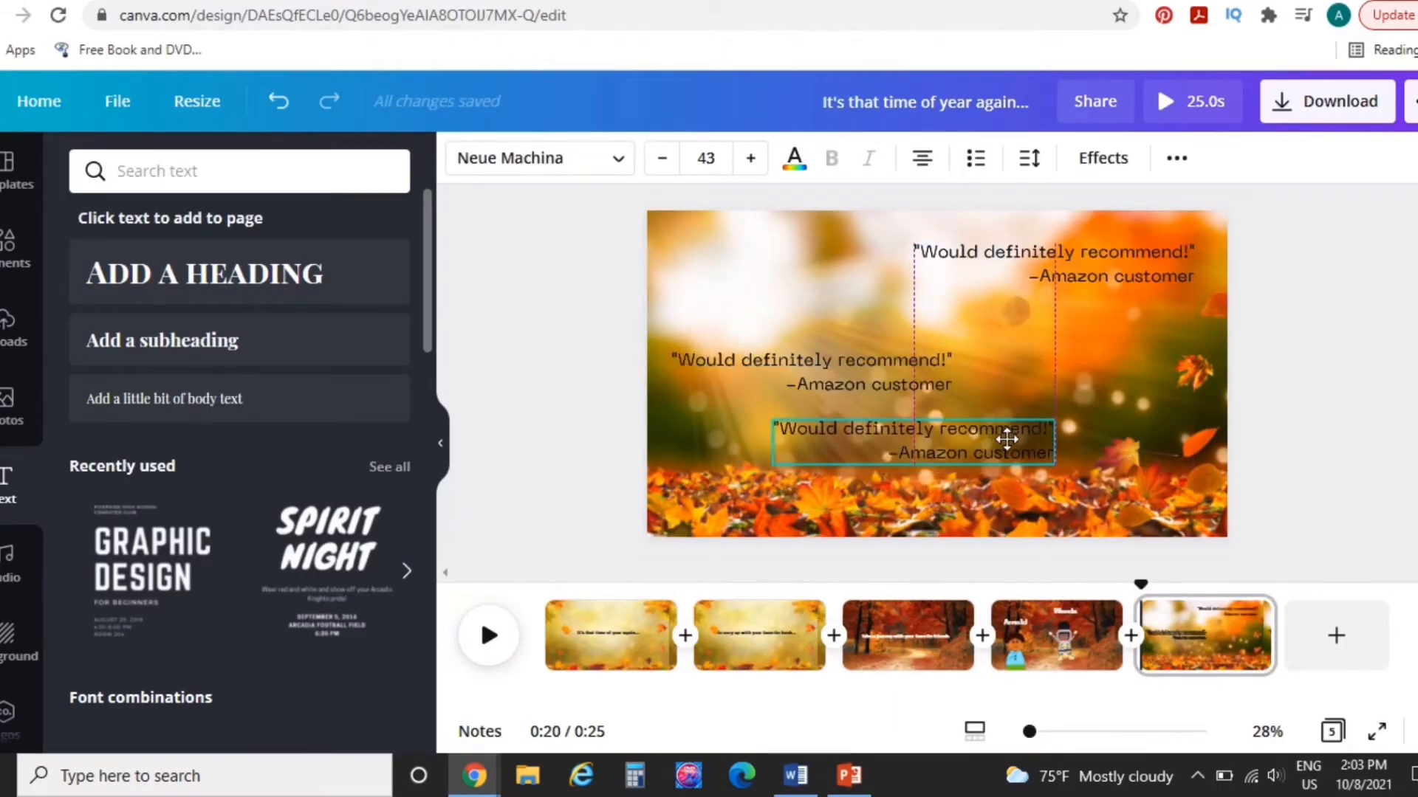
# Step: Change the upper-right testimonial's quote to "Our littles loved this story." and keep "-Amazon customer" on its own line
pyautogui.click(1062, 273)
pyautogui.tripleClick(1064, 251)
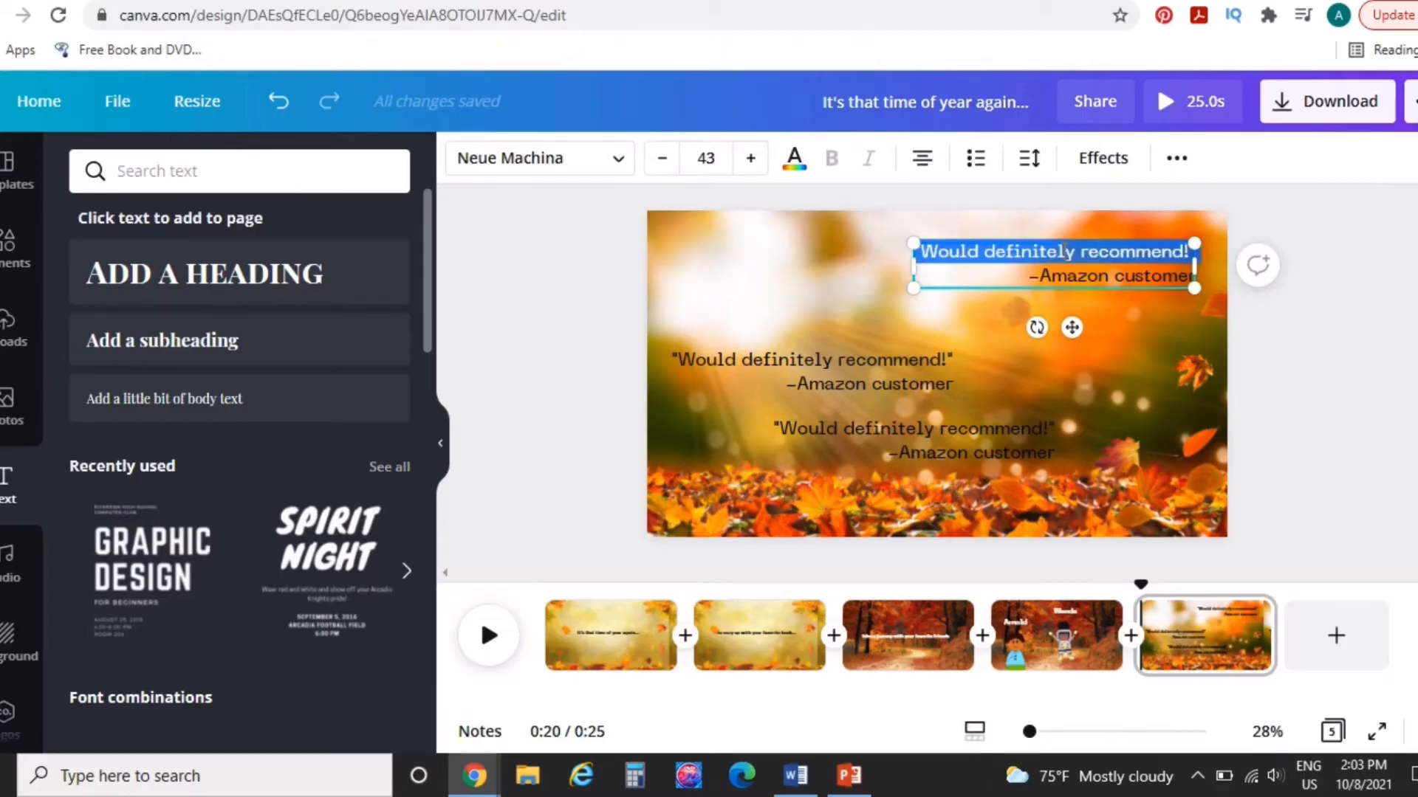
pyautogui.write('Our littles–Amazon customer')
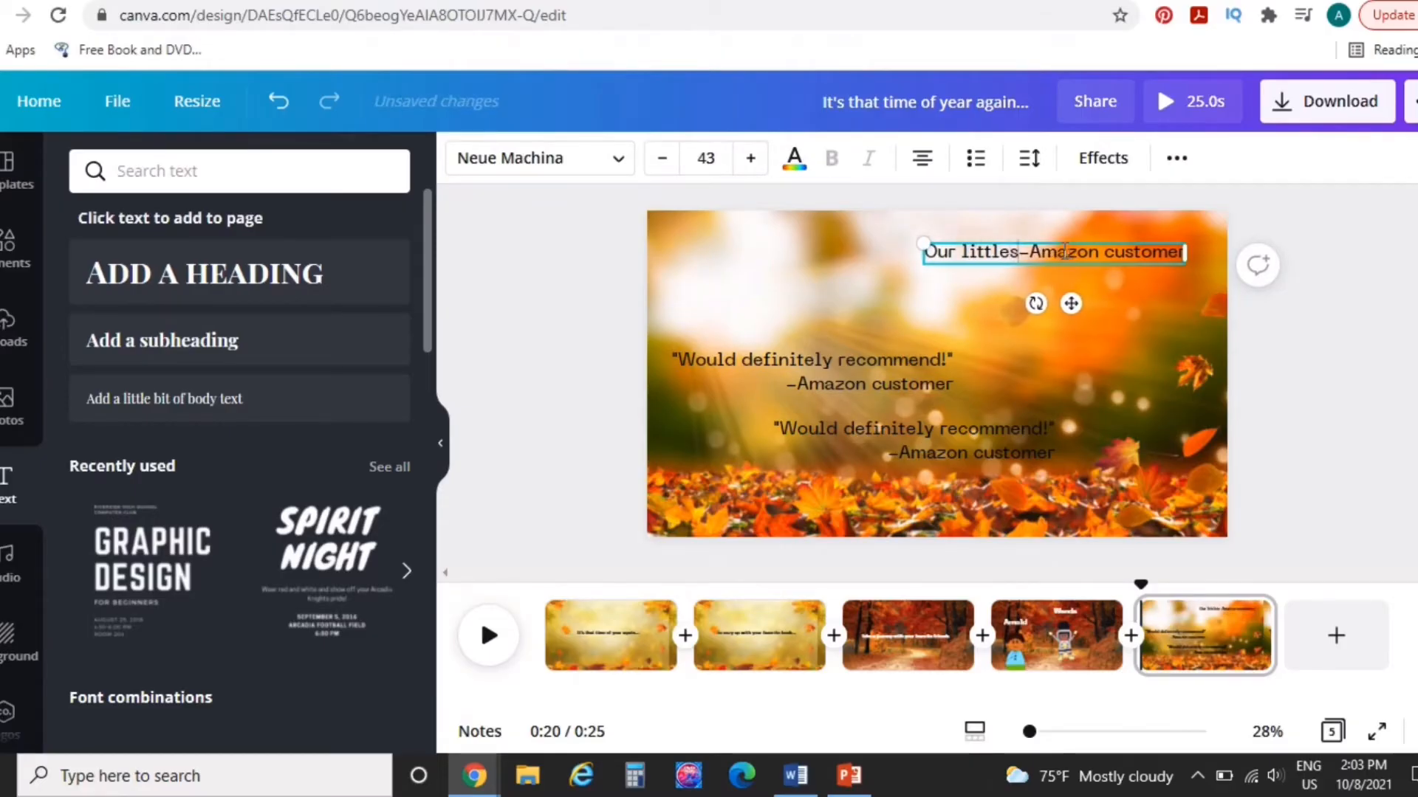
pyautogui.press('BackSpace')
pyautogui.press('BackSpace')
pyautogui.press('BackSpace')
pyautogui.press('BackSpace')
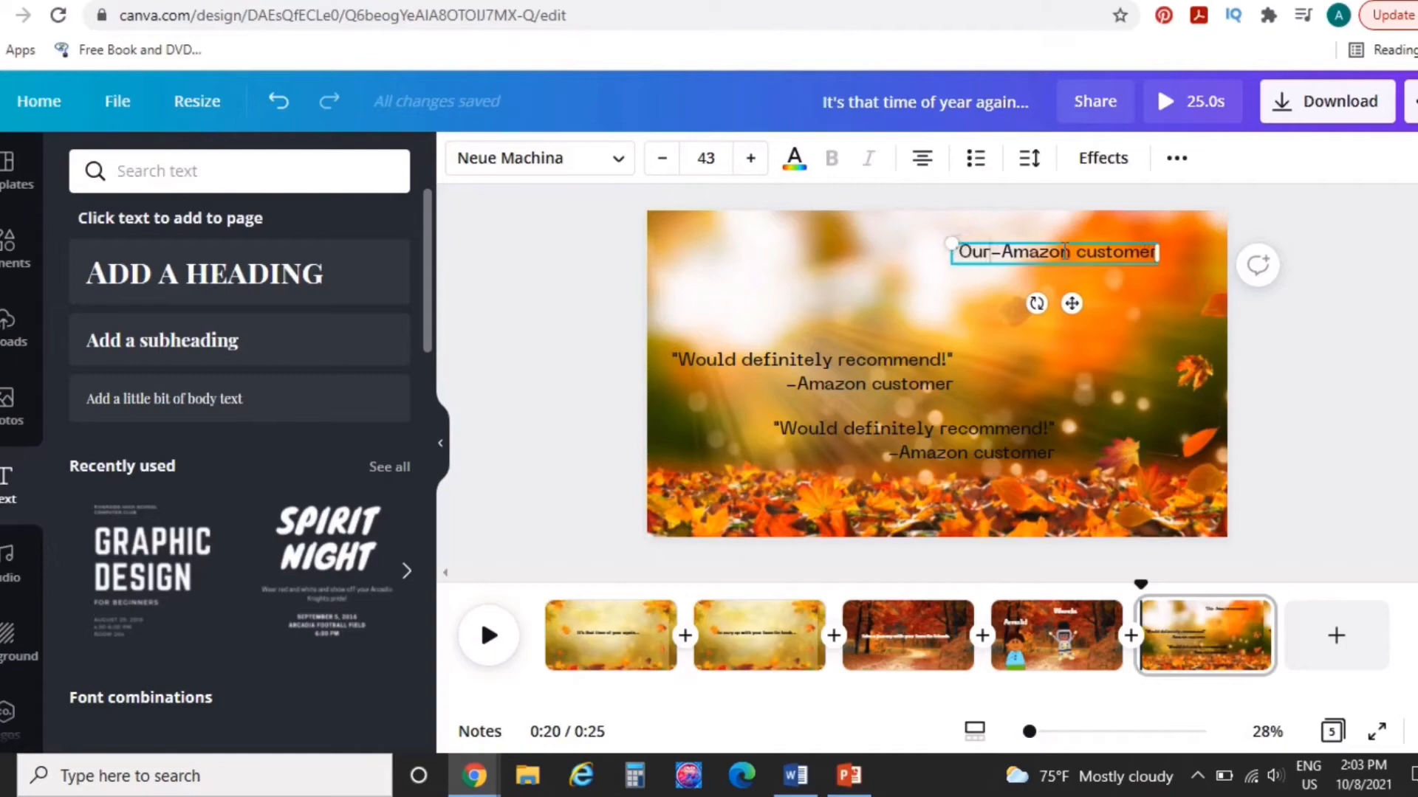
pyautogui.write('littles l;')
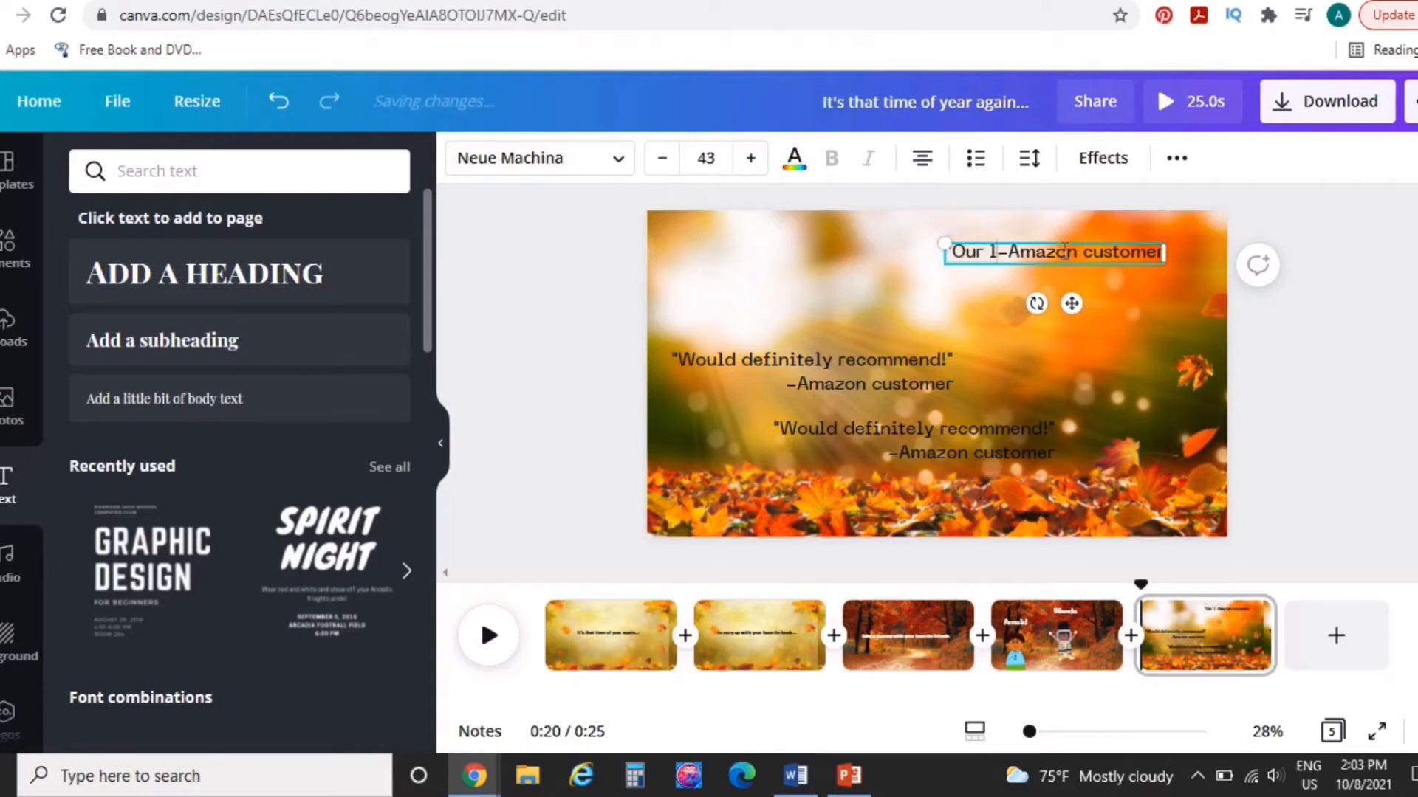
pyautogui.press('BackSpace')
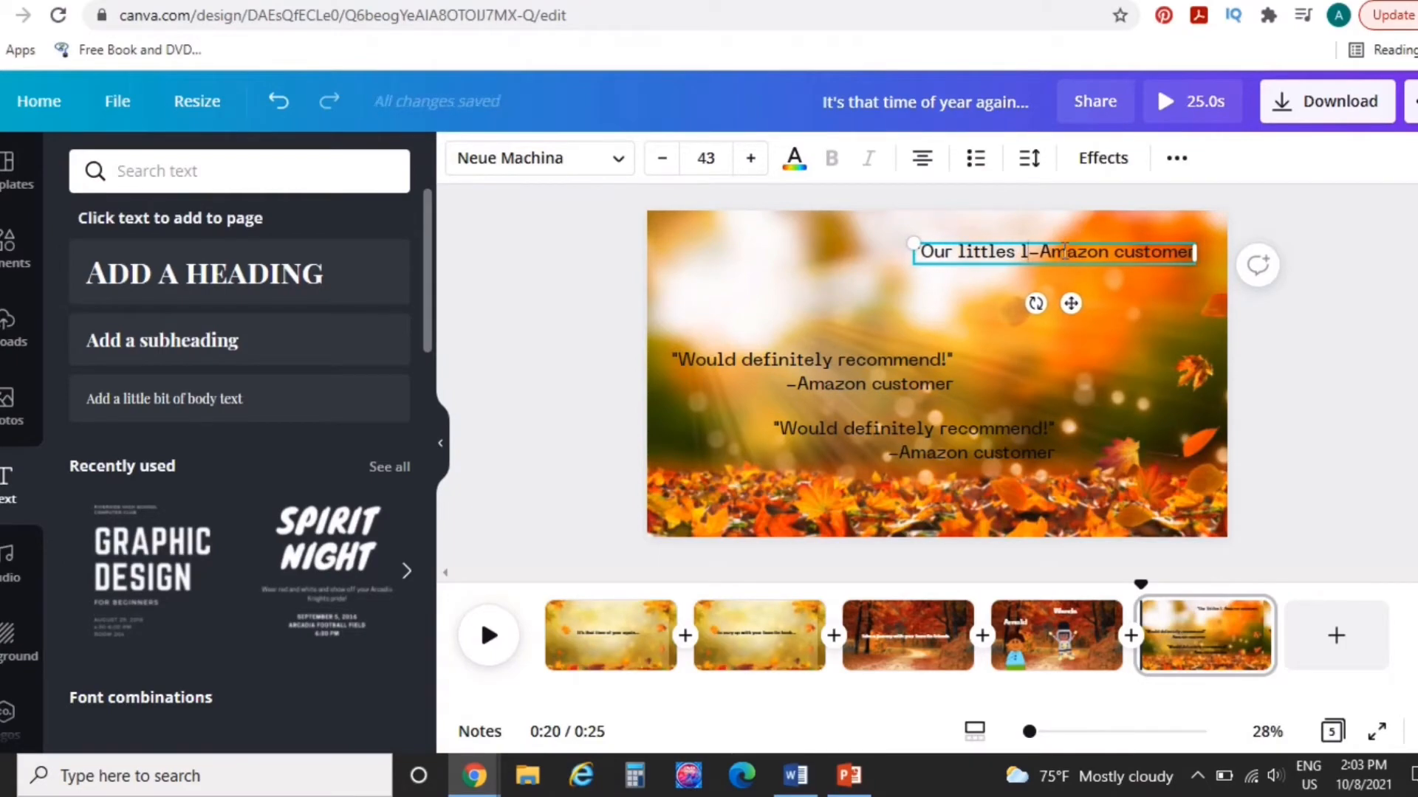
pyautogui.write('oved this story')
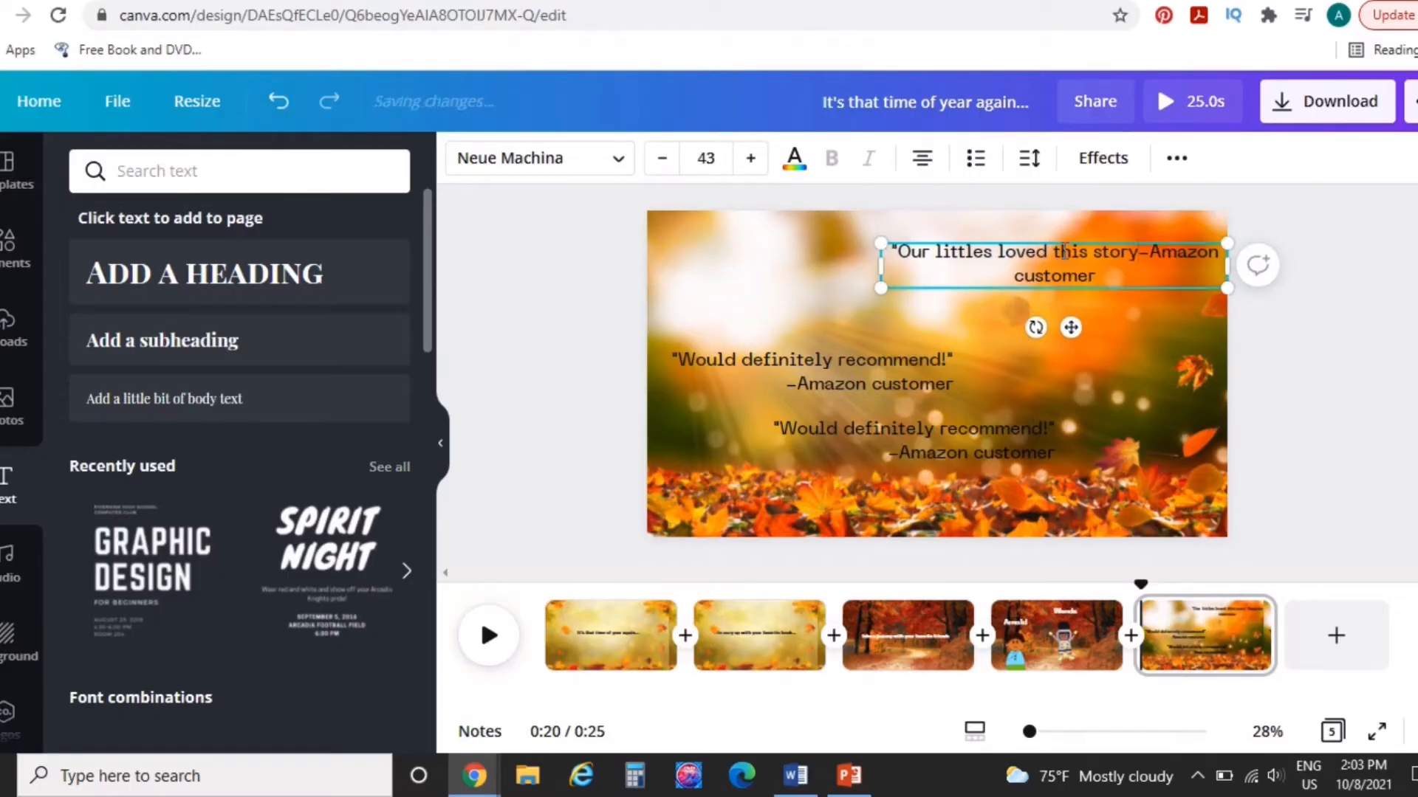
pyautogui.write('.')
pyautogui.press('Return')
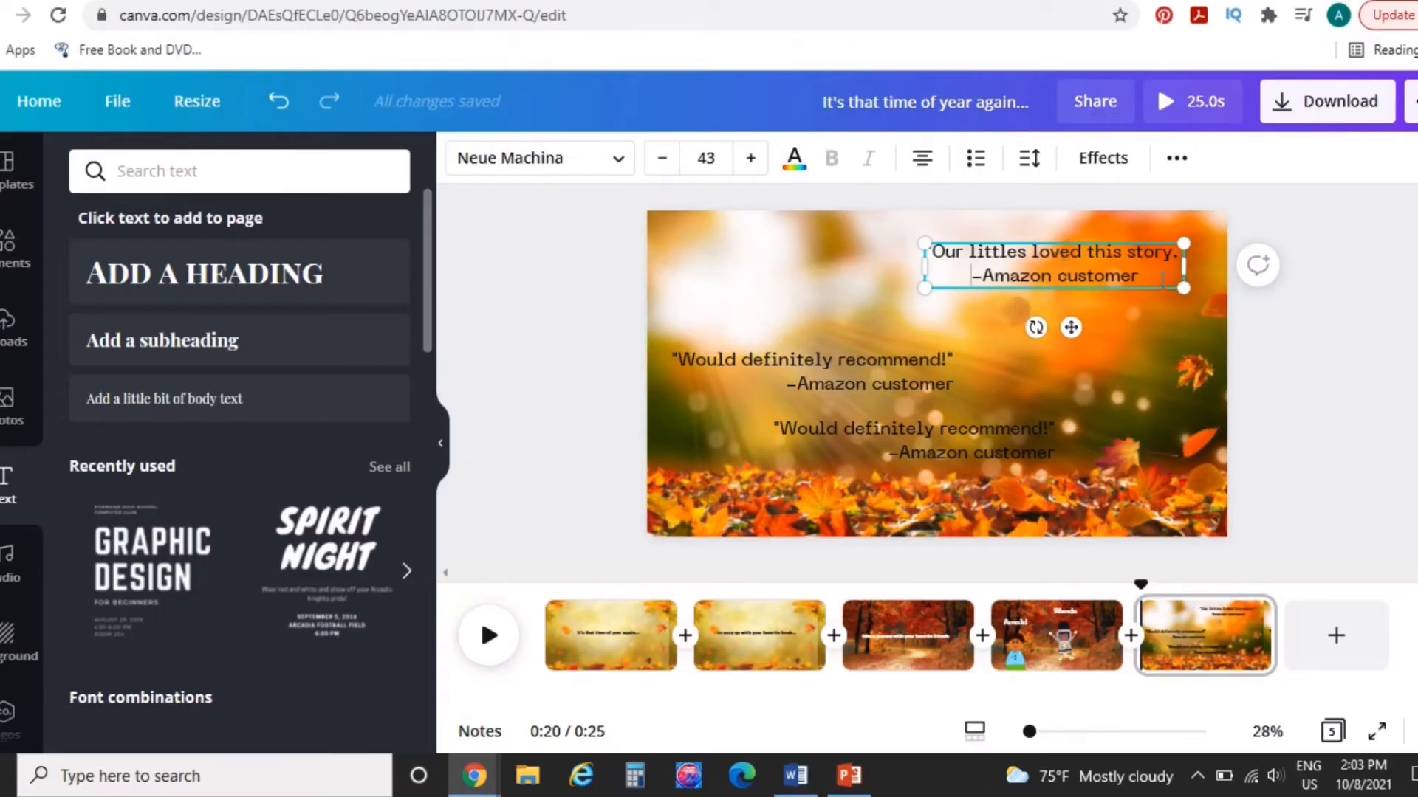
# Step: Right-align both lines of the "Our littles loved this story." testimonial
pyautogui.moveTo(1162, 280); pyautogui.dragTo(924, 250)
pyautogui.click(923, 158)
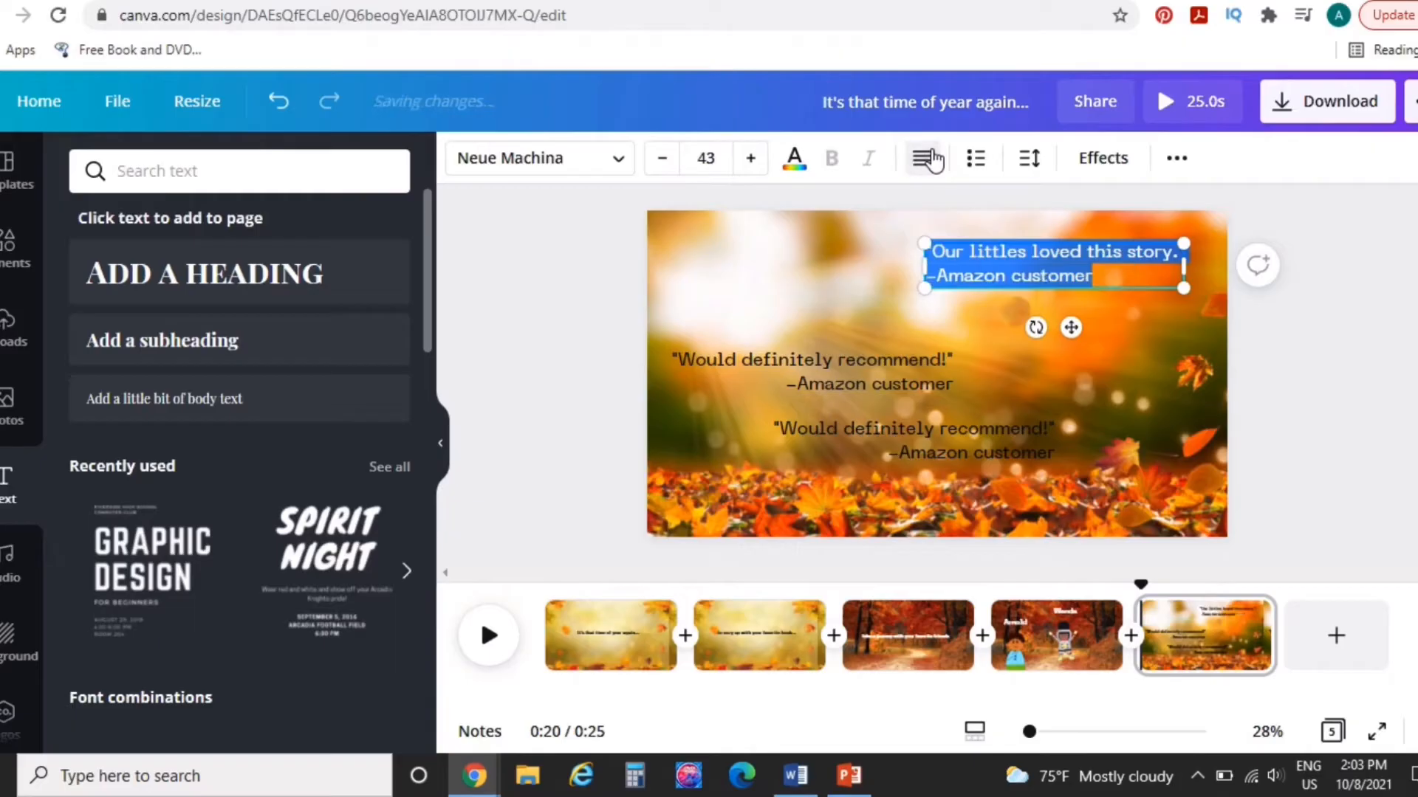
pyautogui.click(931, 158)
# Step: Change the lowest testimonial to "Such a sweet story." with "-Website review" beneath it and shift it slightly to the right
pyautogui.tripleClick(997, 454)
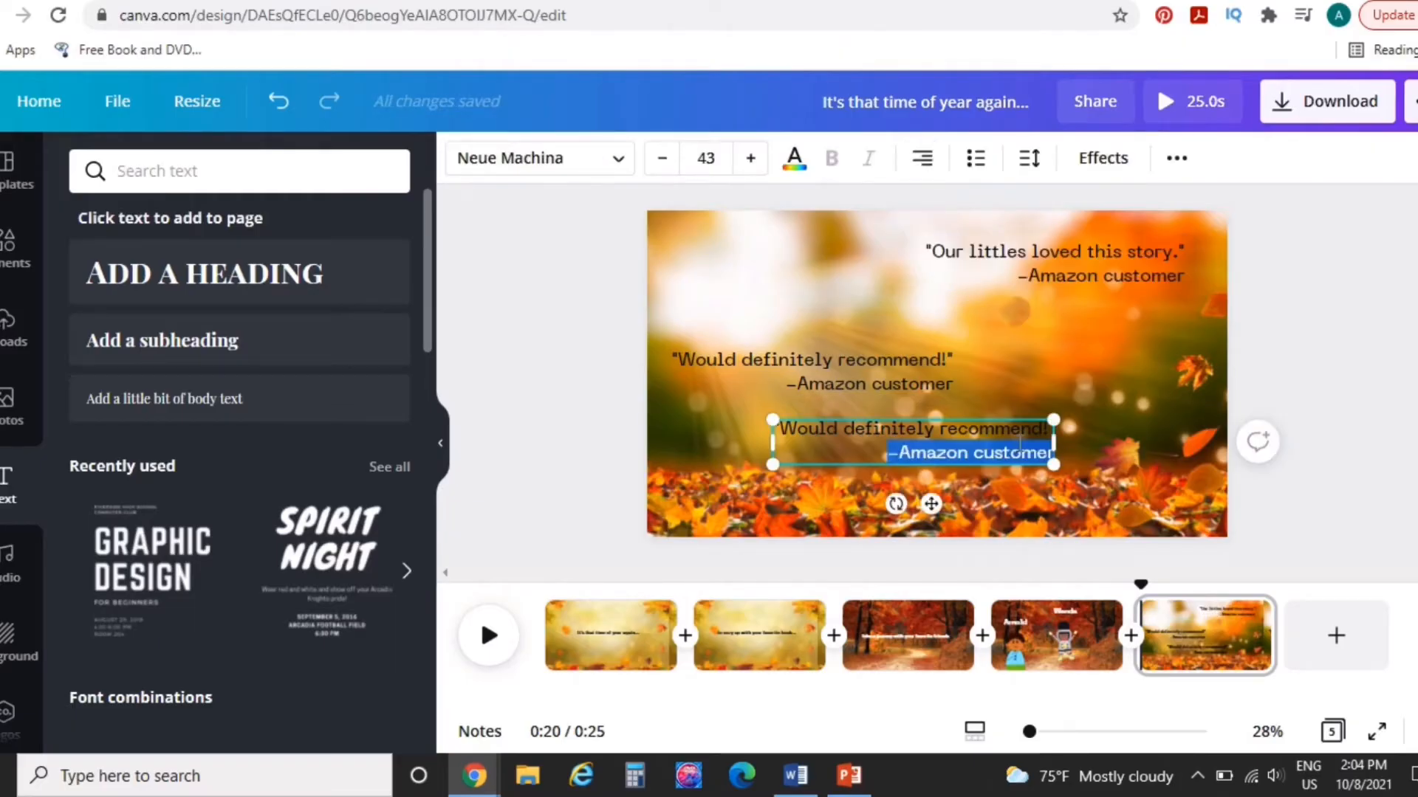
pyautogui.press('BackSpace')
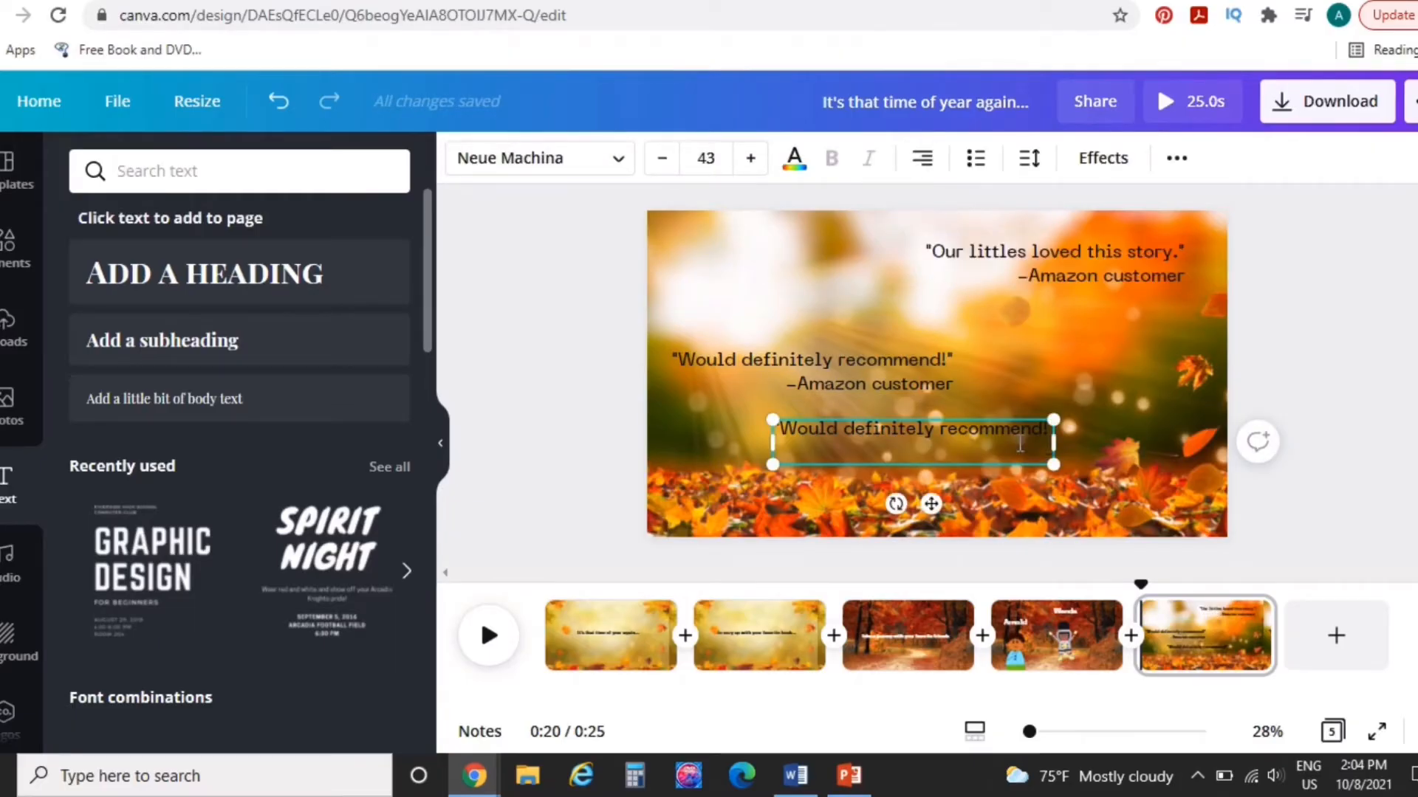
pyautogui.write('-Website review')
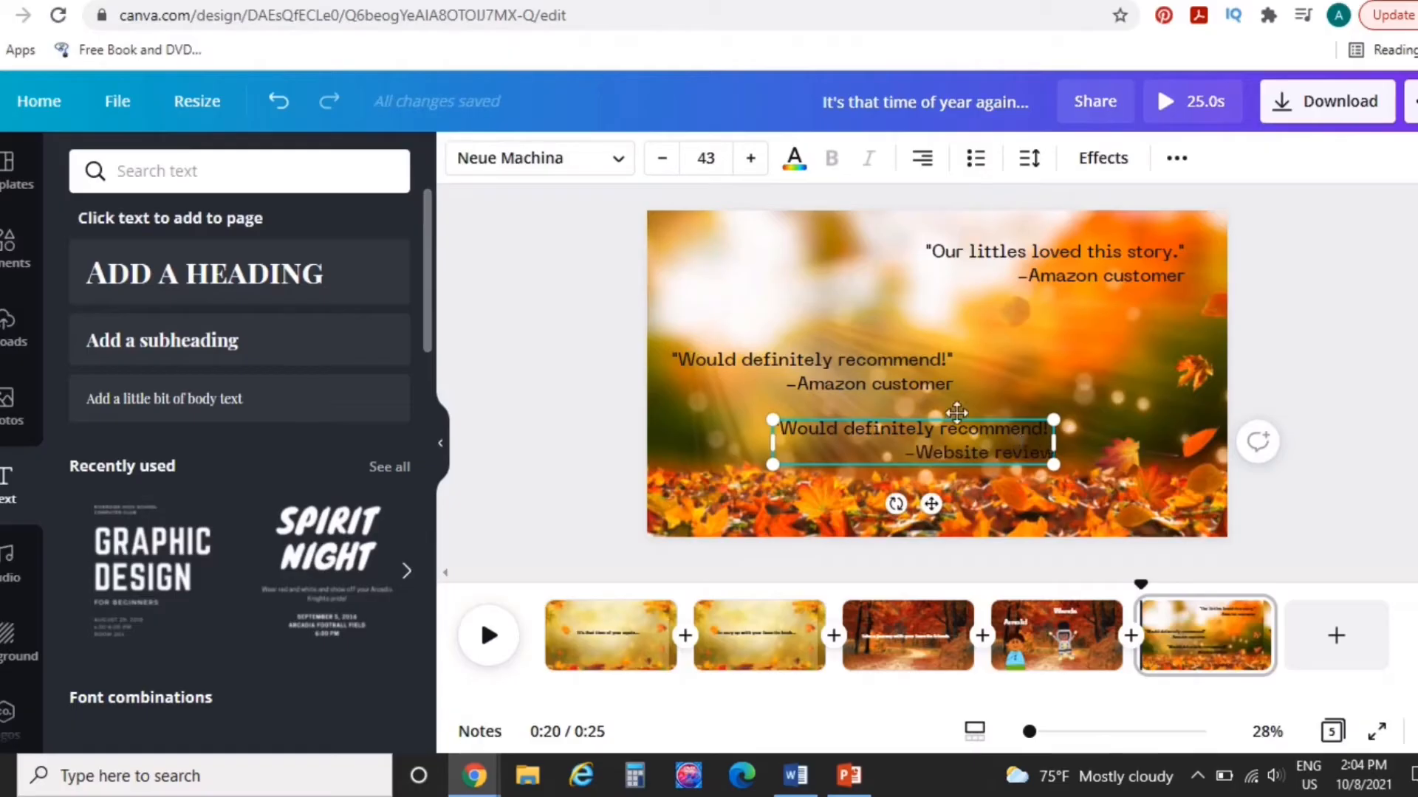
pyautogui.tripleClick(950, 429)
pyautogui.write('Such a swe')
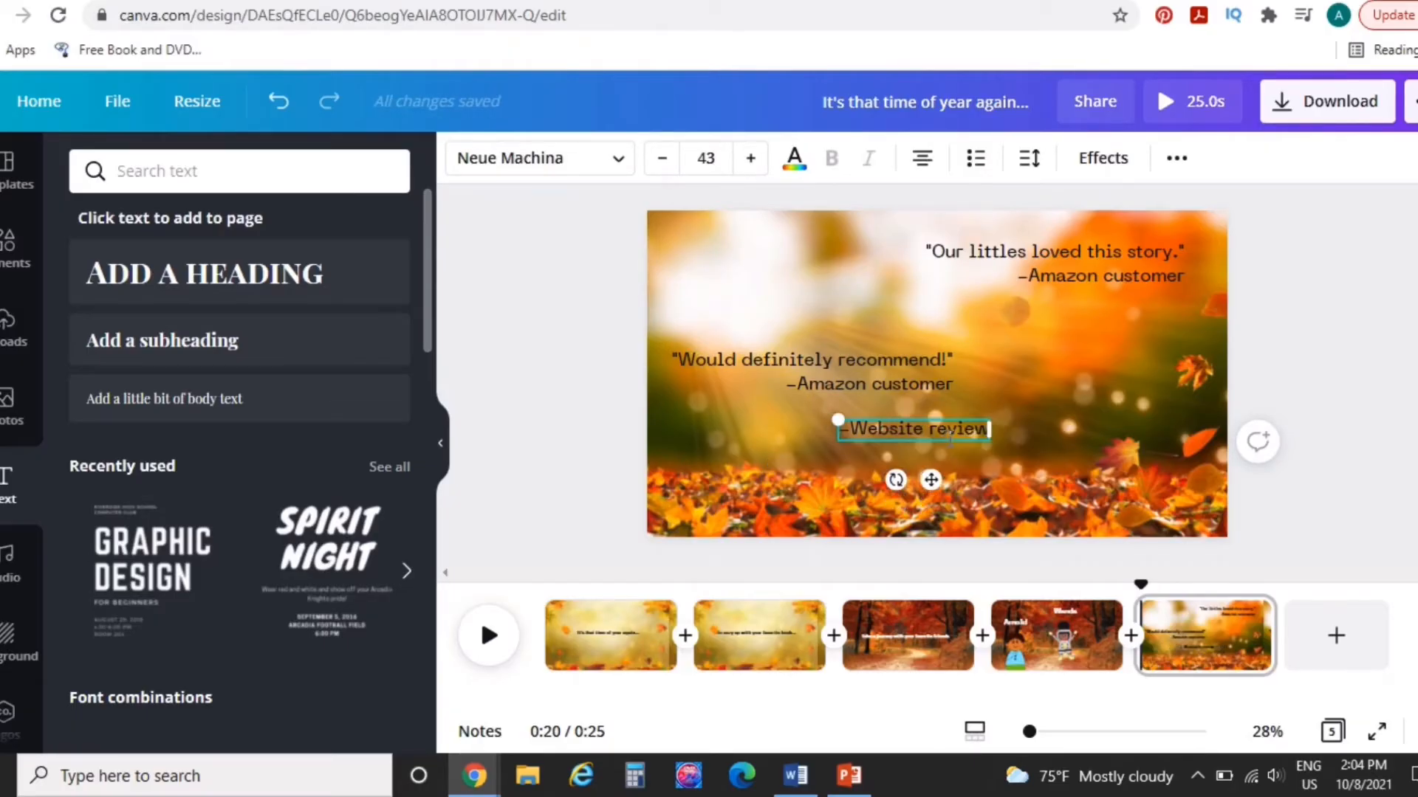
pyautogui.write('et story.')
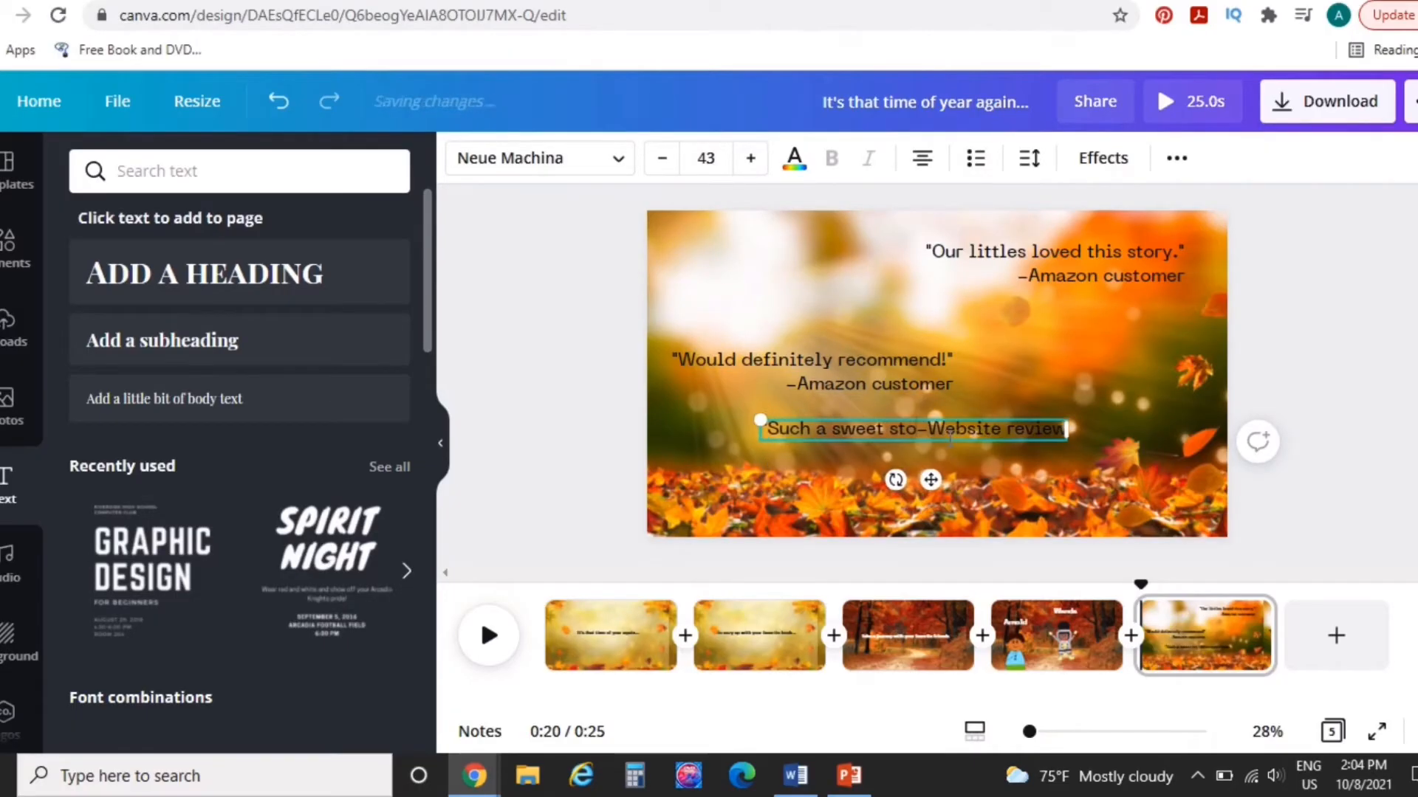
pyautogui.press('Return')
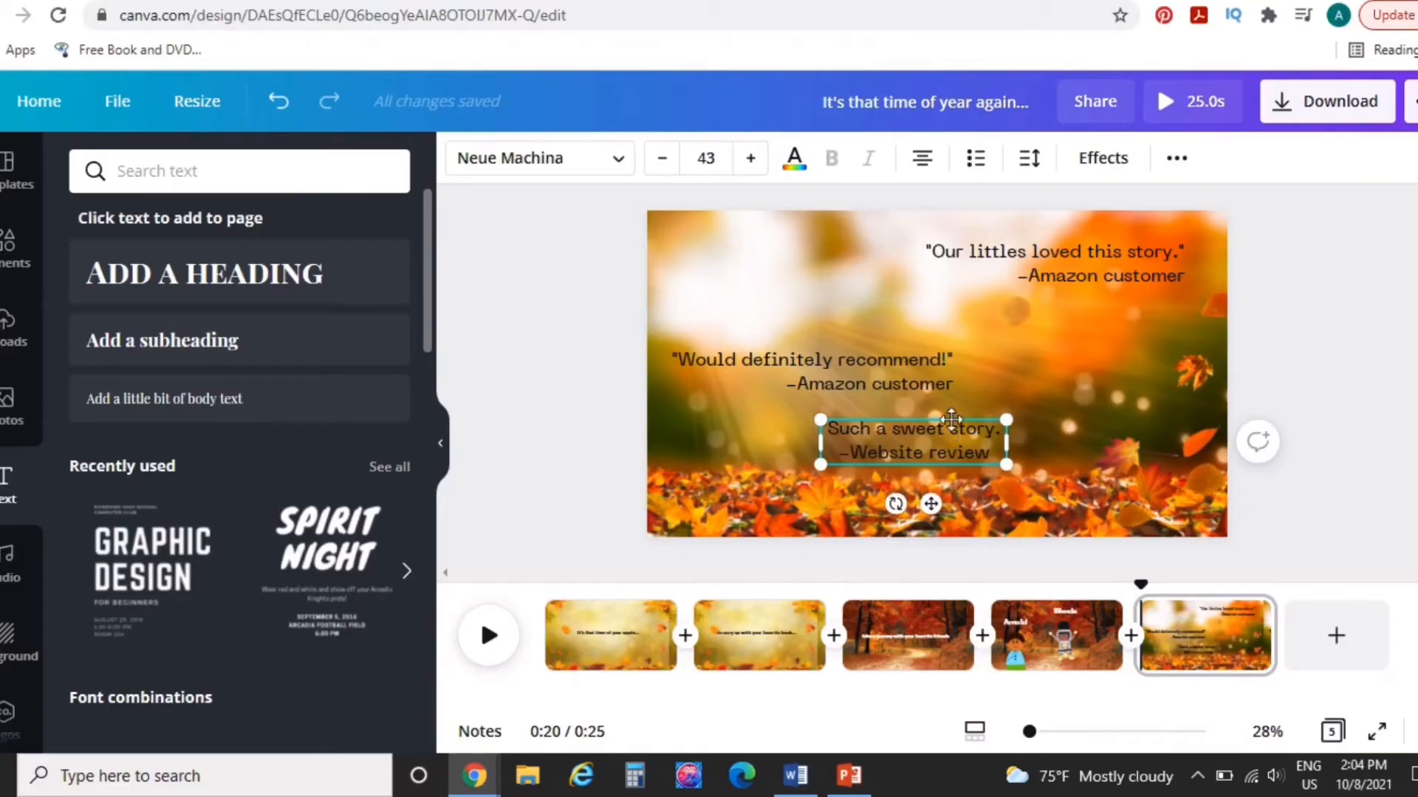
pyautogui.moveTo(975, 418); pyautogui.dragTo(1033, 411)
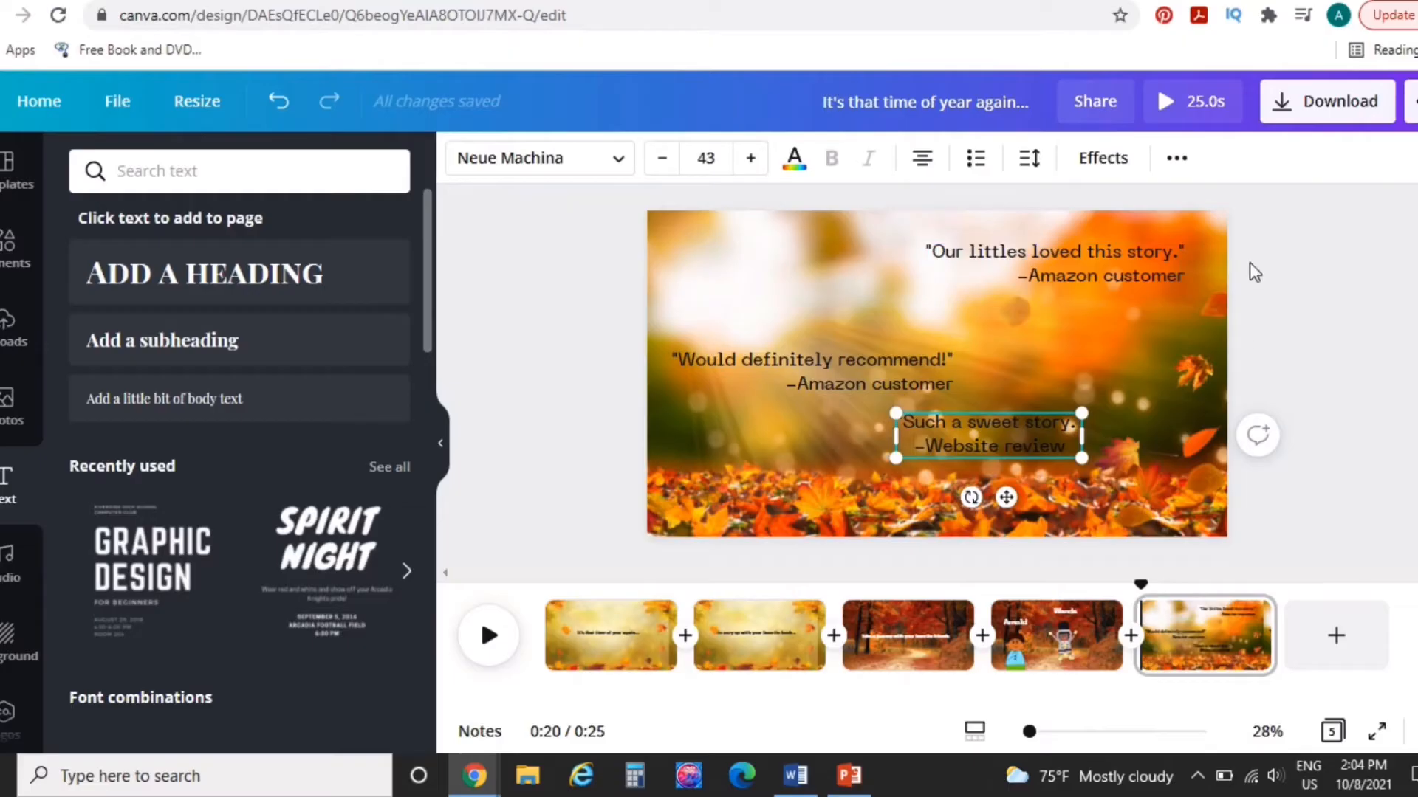
# Step: Add a sixth page and stretch the recently used photo of autumn leaves against a pale blue sky to fill it
pyautogui.click(1330, 634)
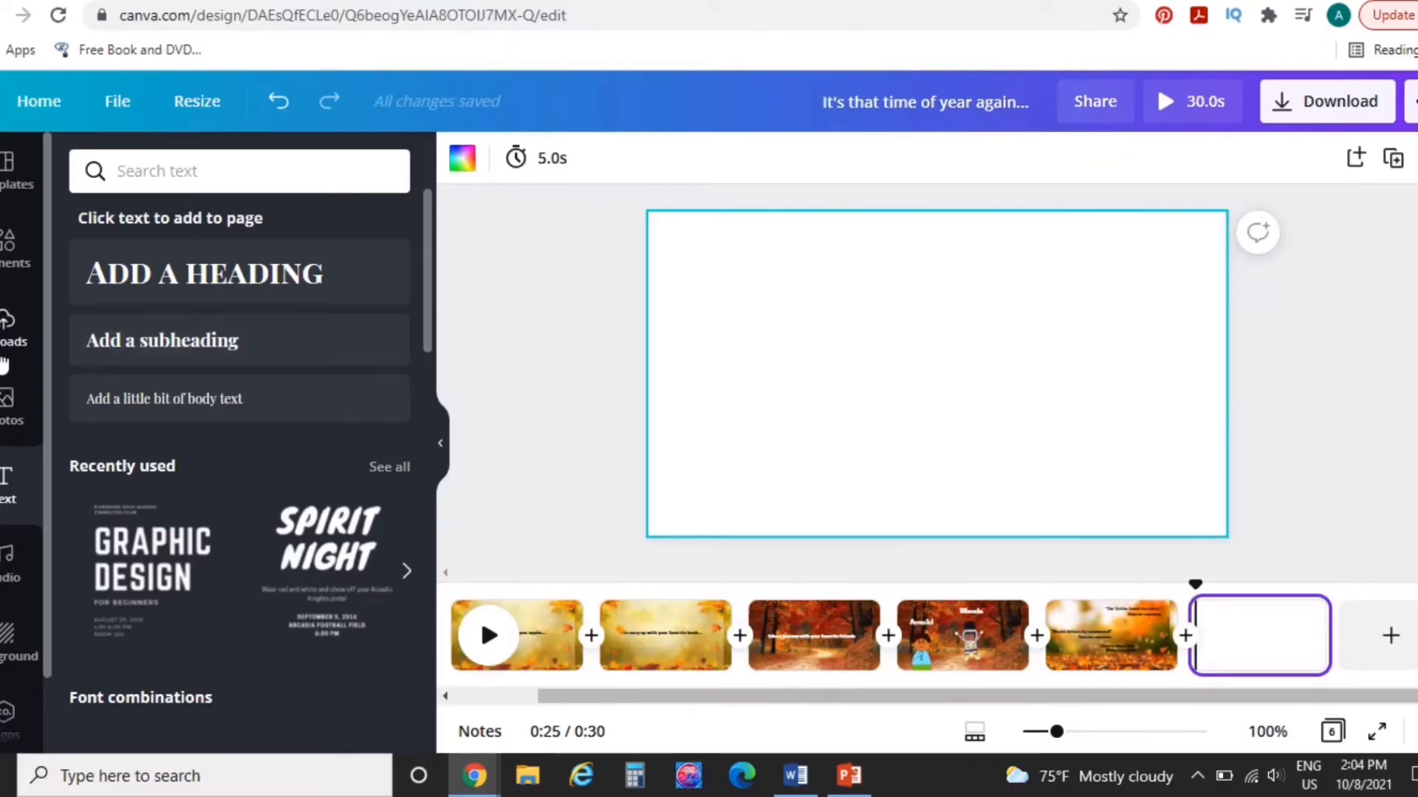
pyautogui.click(8, 425)
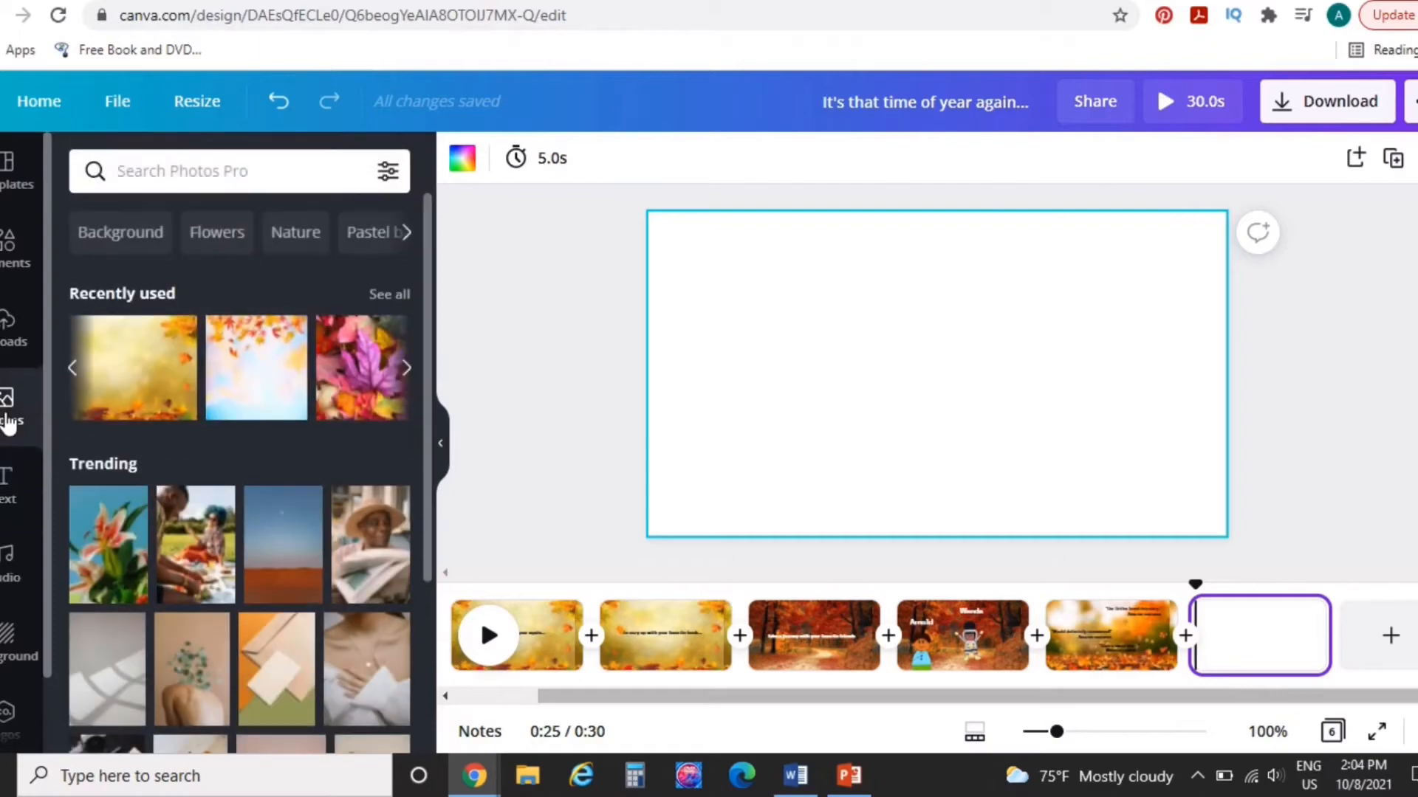
pyautogui.click(269, 395)
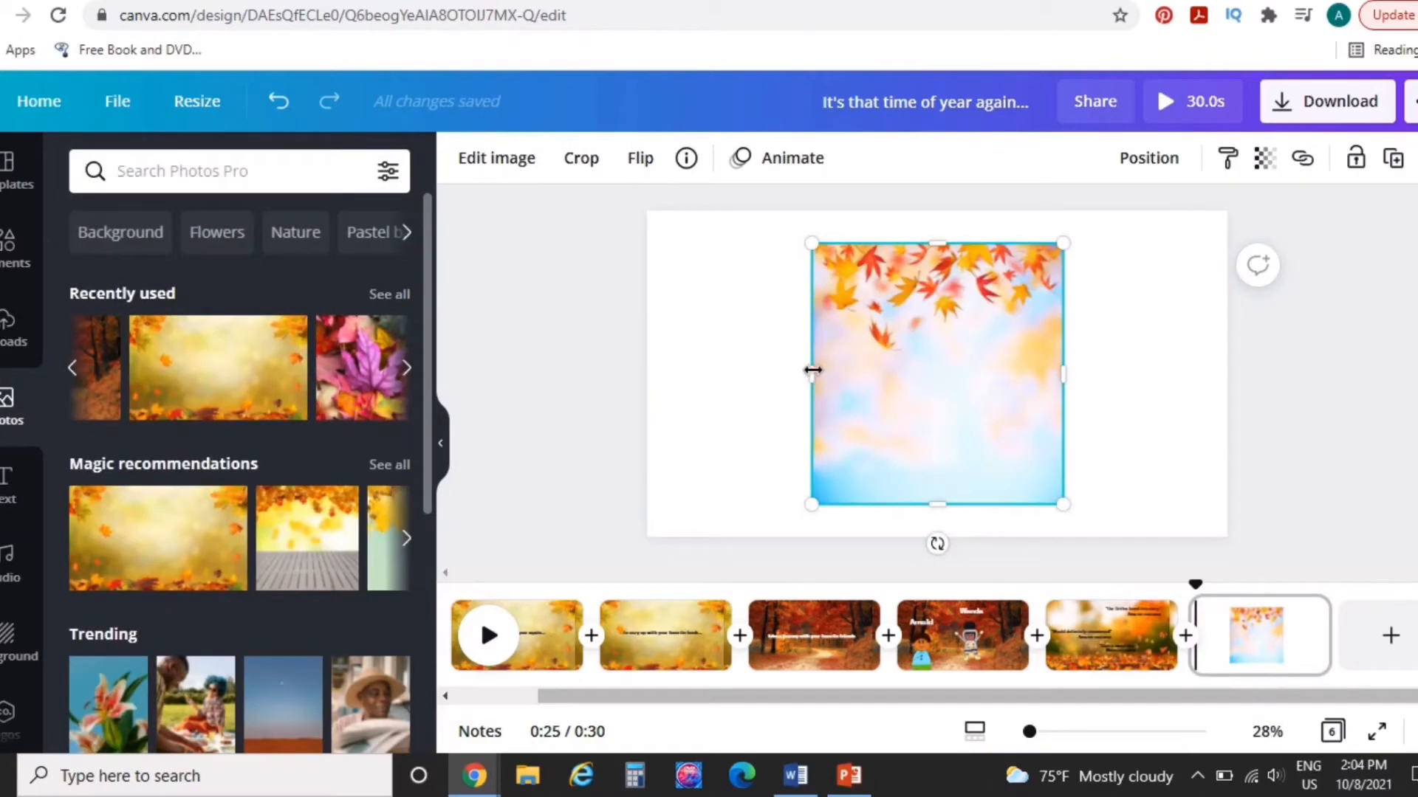
pyautogui.moveTo(738, 385); pyautogui.dragTo(647, 386)
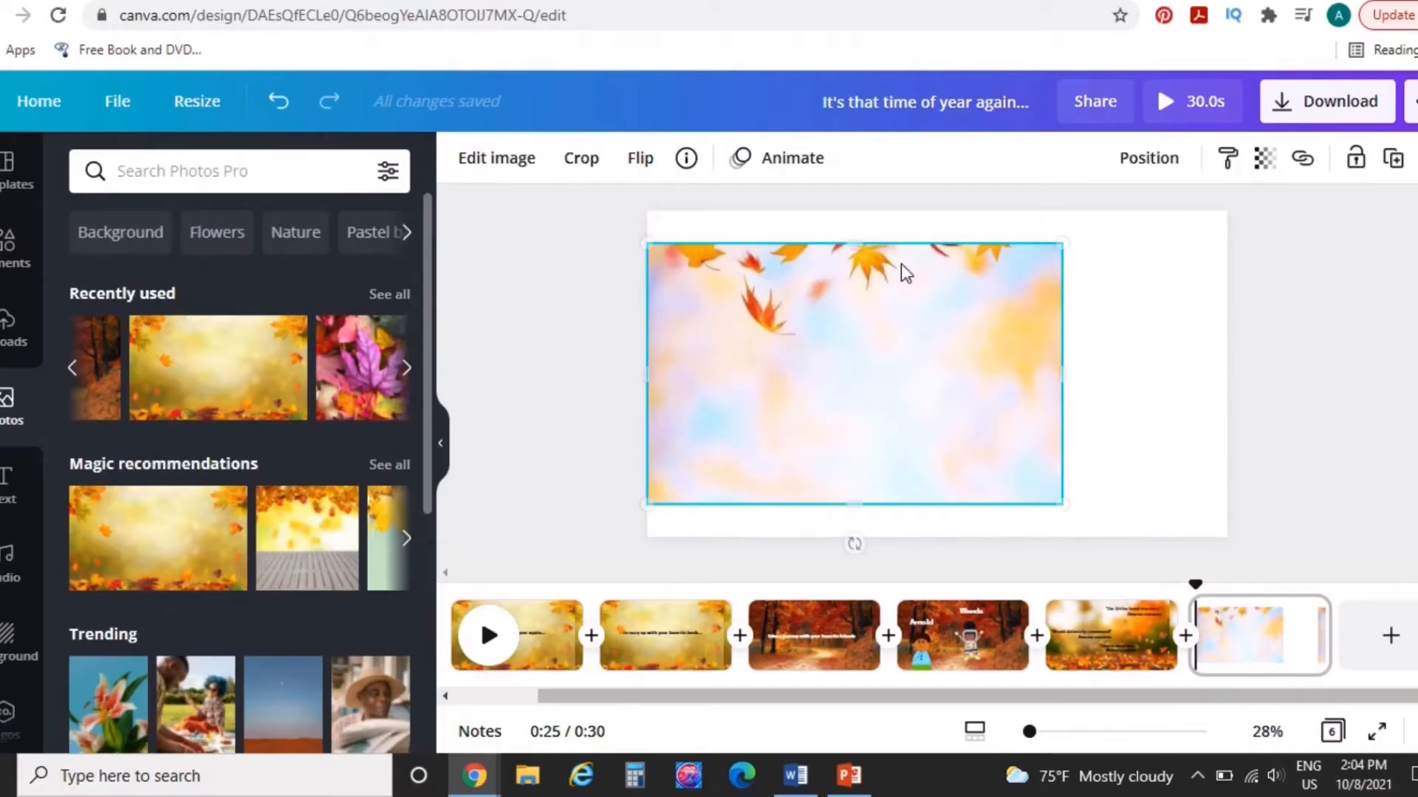
pyautogui.moveTo(853, 234); pyautogui.dragTo(920, 212)
pyautogui.moveTo(1082, 353); pyautogui.dragTo(1212, 342)
pyautogui.moveTo(1028, 326)
pyautogui.mouseDown()
pyautogui.moveTo(1037, 352)
pyautogui.moveTo(1024, 346)
pyautogui.mouseUp()
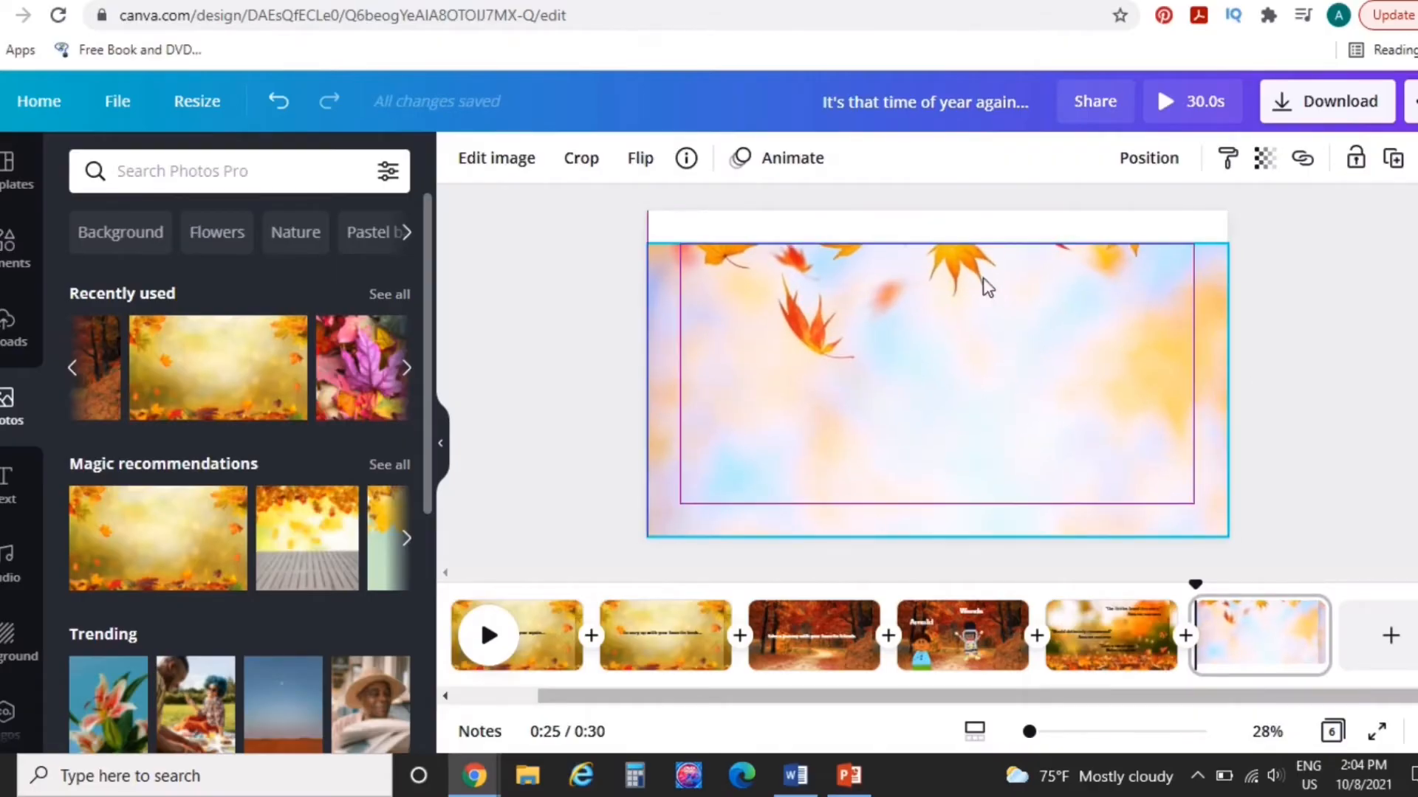
pyautogui.moveTo(933, 242); pyautogui.dragTo(924, 209)
# Step: Add the uploaded "Wannabe Wanda Builds a Rocket" book cover to the sixth page and place it at the lower right
pyautogui.click(586, 332)
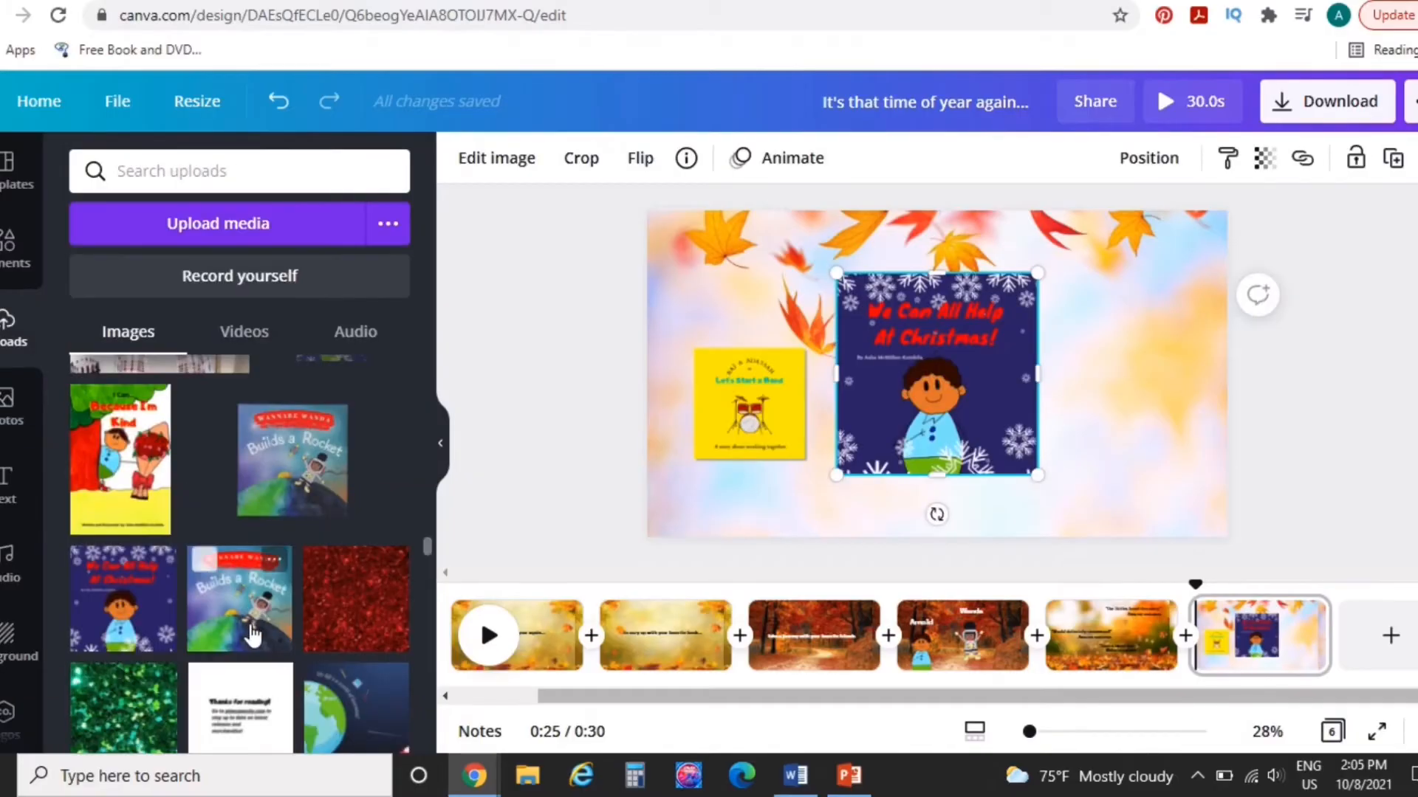
pyautogui.click(251, 633)
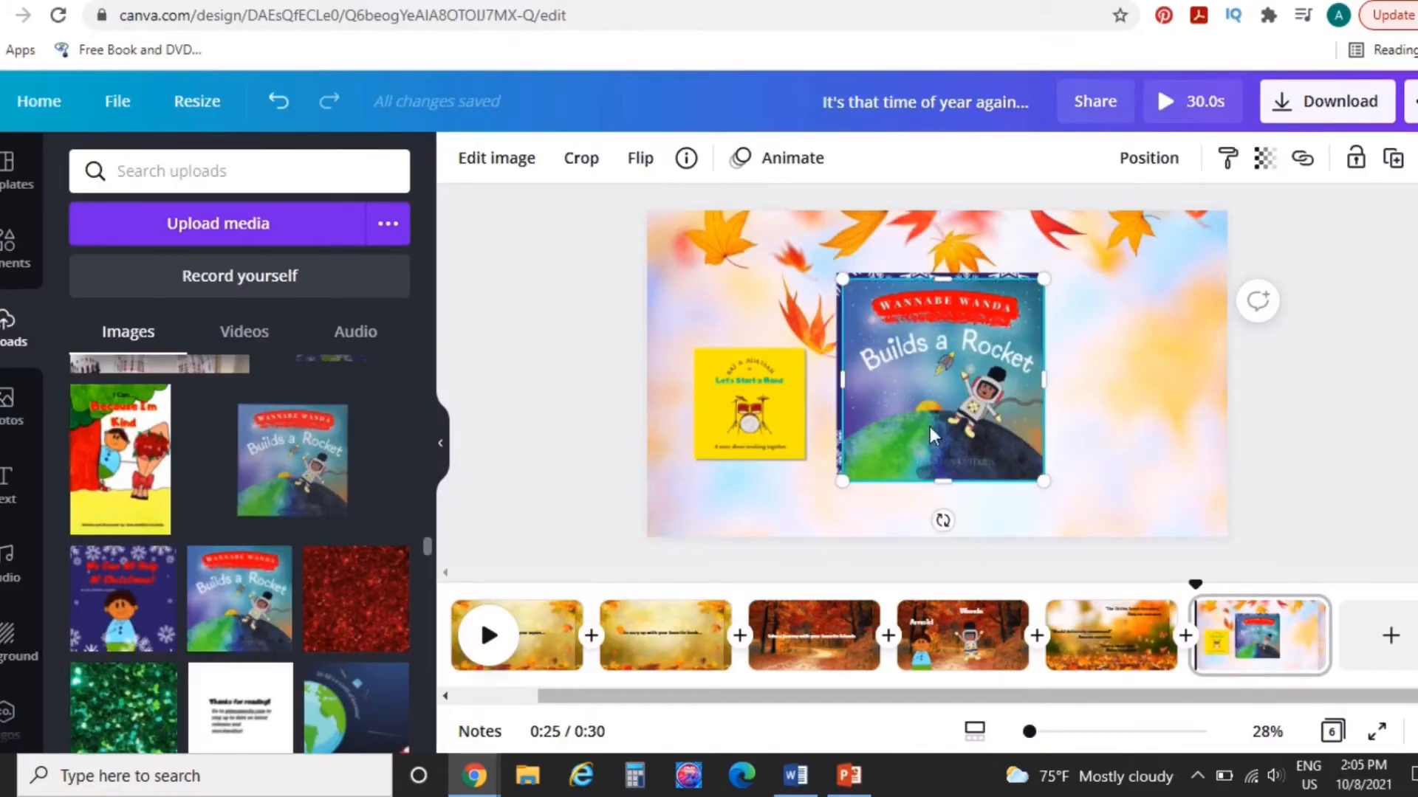
pyautogui.moveTo(985, 396); pyautogui.dragTo(1088, 459)
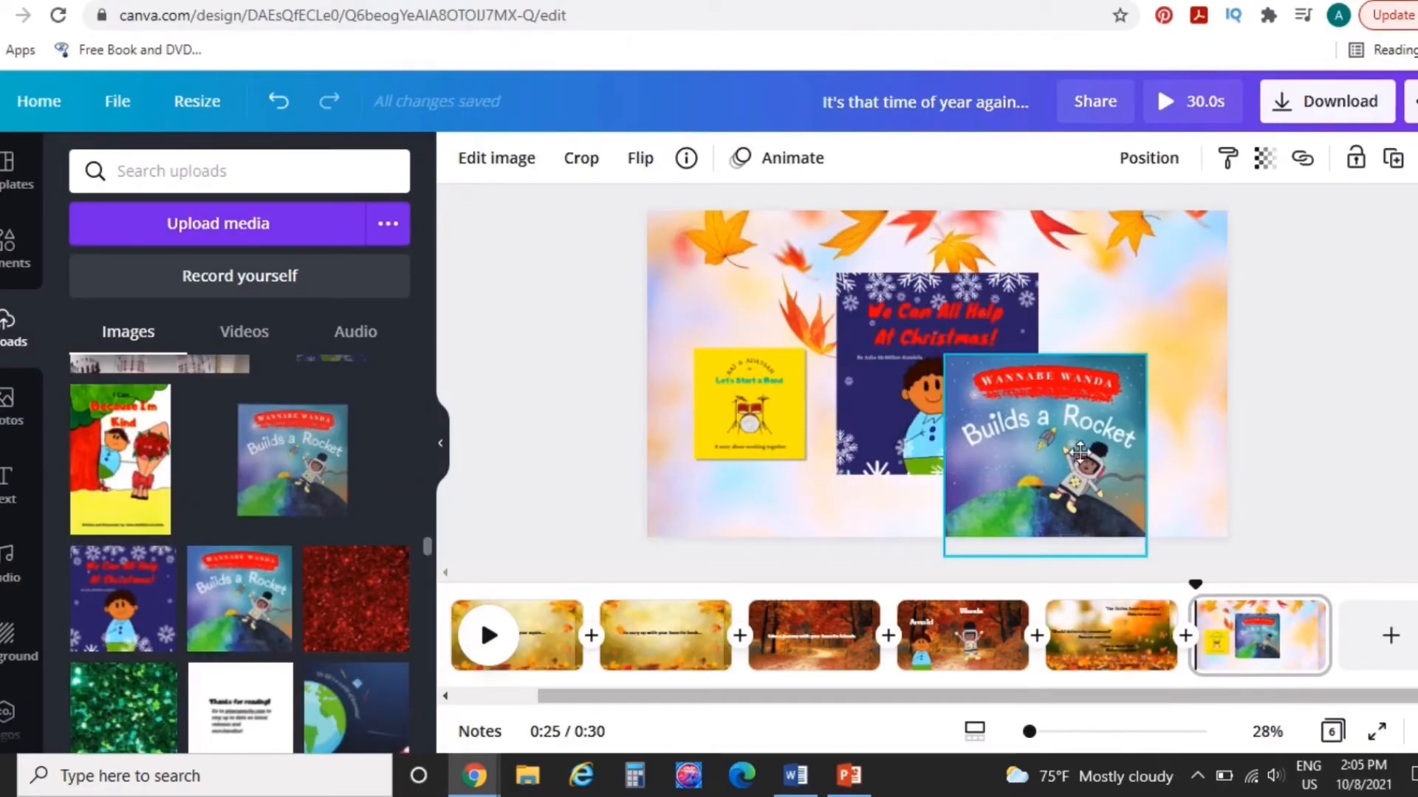
# Step: Enlarge the yellow "Let's Start a Band" cover and tilt it counterclockwise in the page's lower-left corner
pyautogui.click(773, 419)
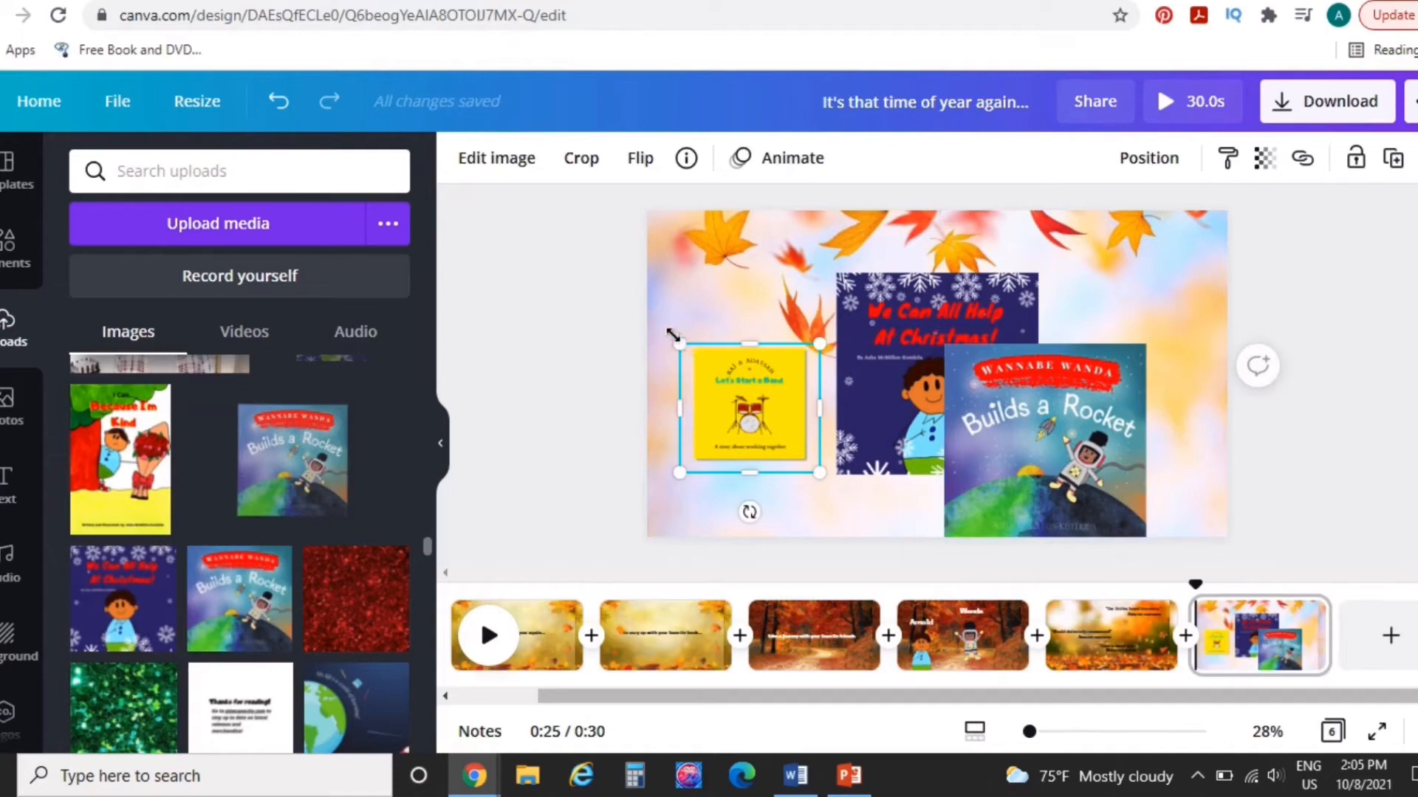
pyautogui.moveTo(677, 342); pyautogui.dragTo(606, 286)
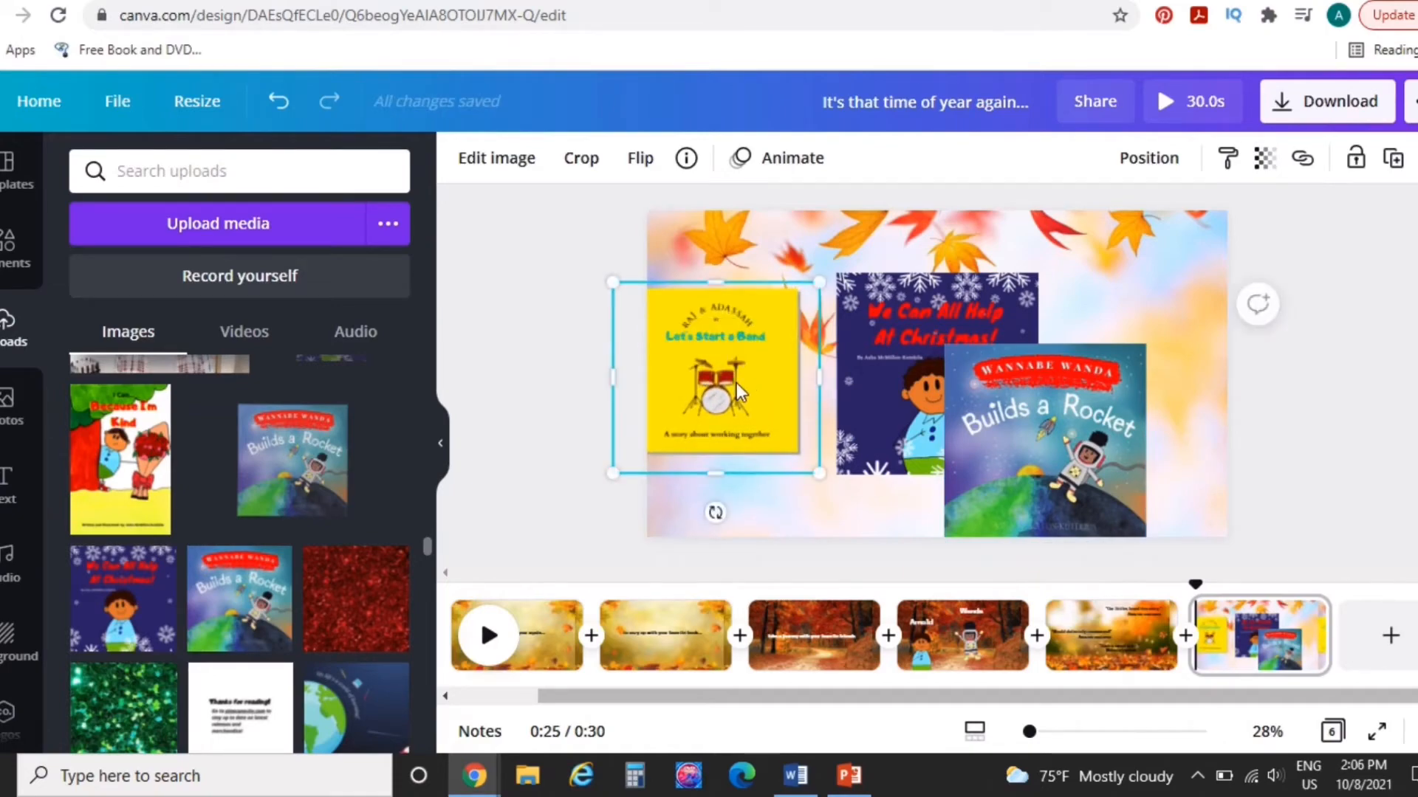
pyautogui.moveTo(736, 383); pyautogui.dragTo(757, 449)
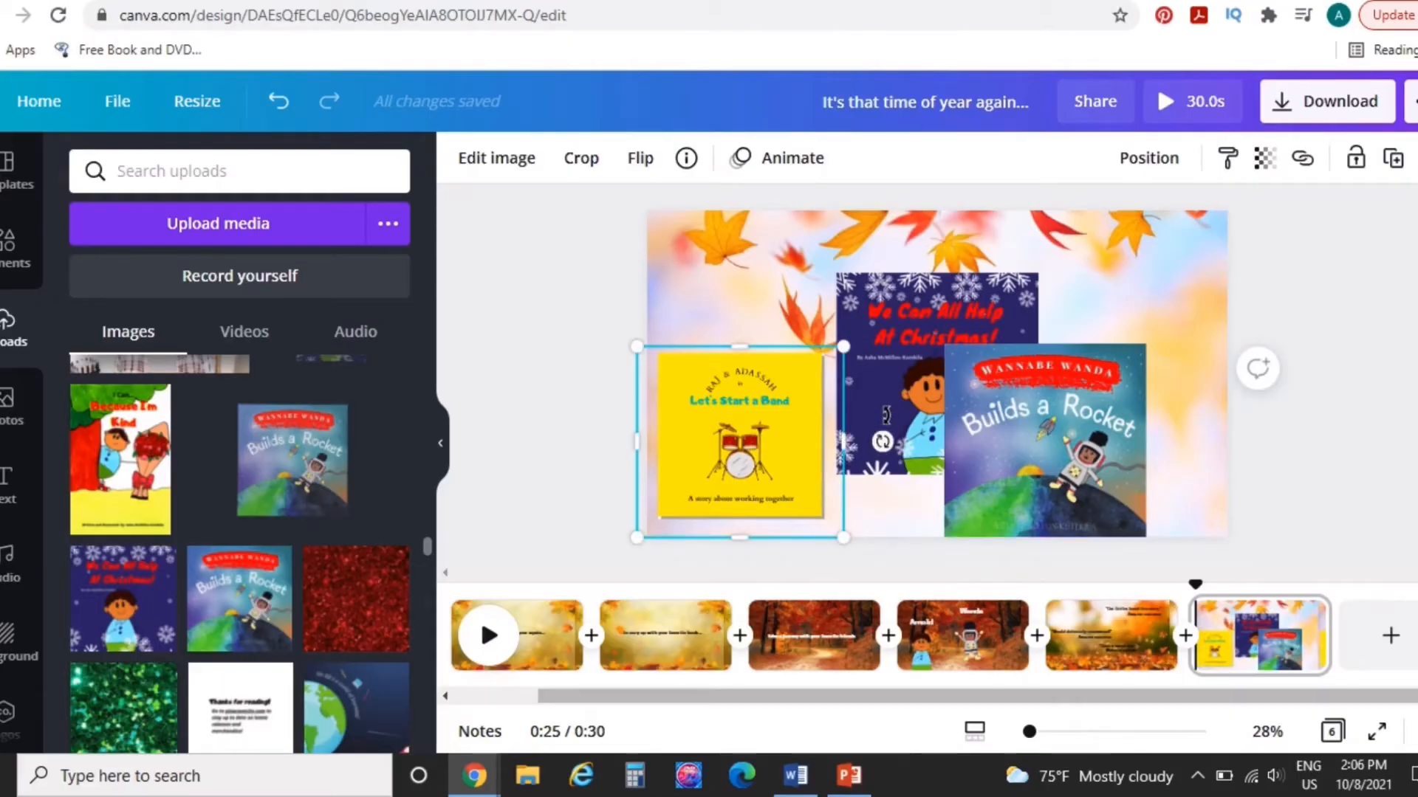
pyautogui.moveTo(886, 416); pyautogui.dragTo(701, 244)
# Step: Place the "We Can All Help At Christmas!" cover at the upper left behind the yellow cover, and move the "Wannabe Wanda" cover beside them
pyautogui.click(915, 310)
pyautogui.moveTo(797, 280)
pyautogui.mouseDown()
pyautogui.moveTo(794, 270)
pyautogui.moveTo(803, 277)
pyautogui.mouseUp()
pyautogui.click(1149, 158)
pyautogui.click(1063, 221)
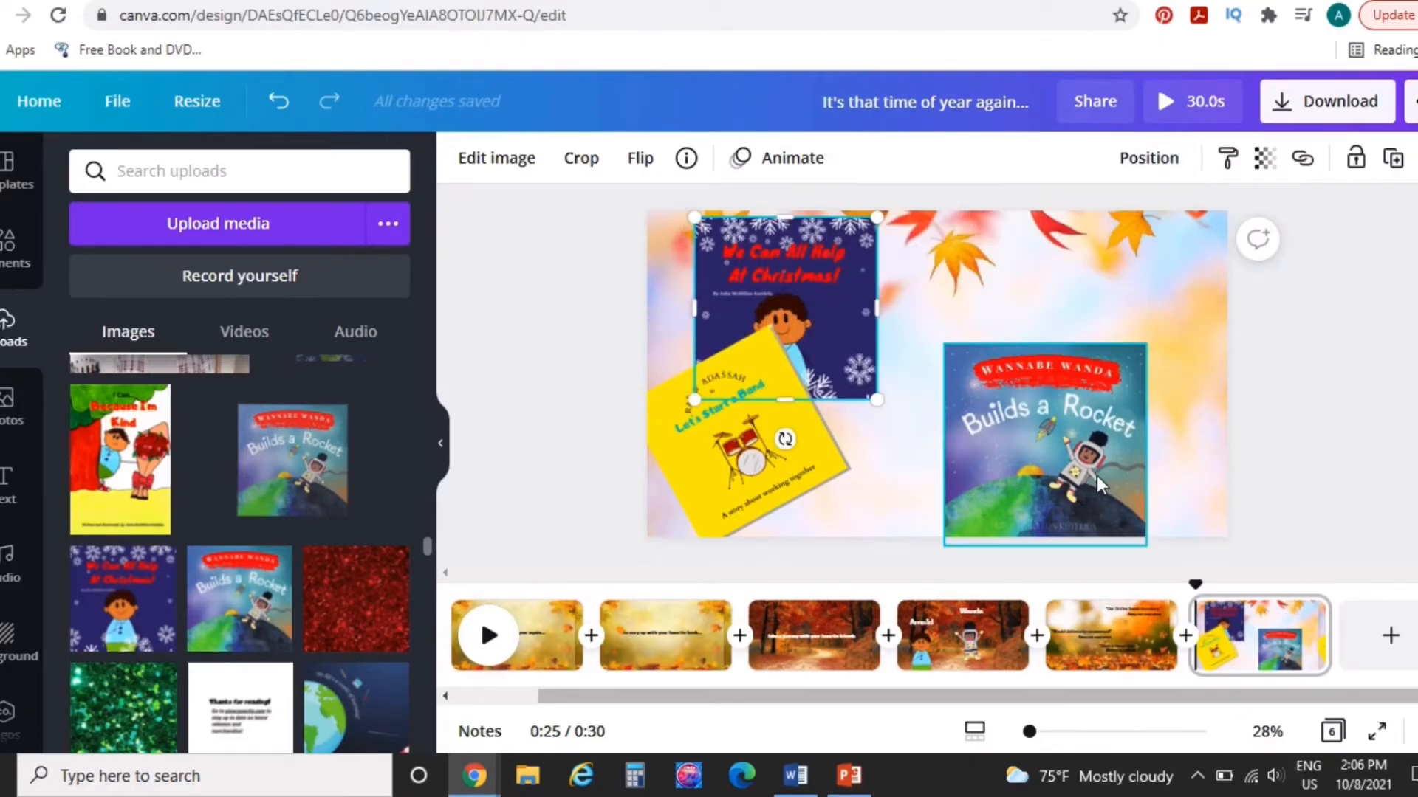
pyautogui.moveTo(999, 493); pyautogui.dragTo(859, 464)
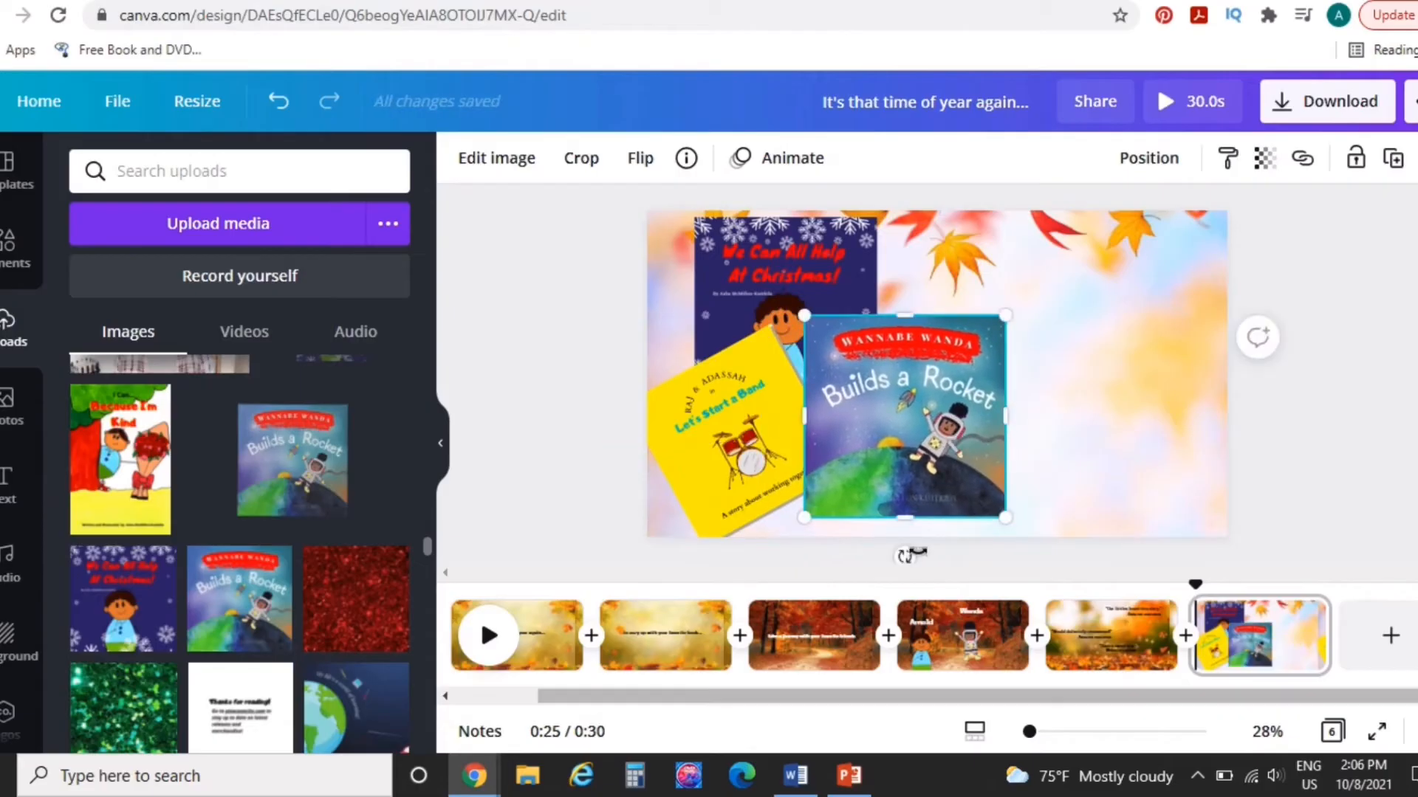
# Step: Tilt the "Wannabe Wanda" cover clockwise, shrink it slightly and shift it toward the page's lower edge
pyautogui.moveTo(905, 556); pyautogui.dragTo(831, 571)
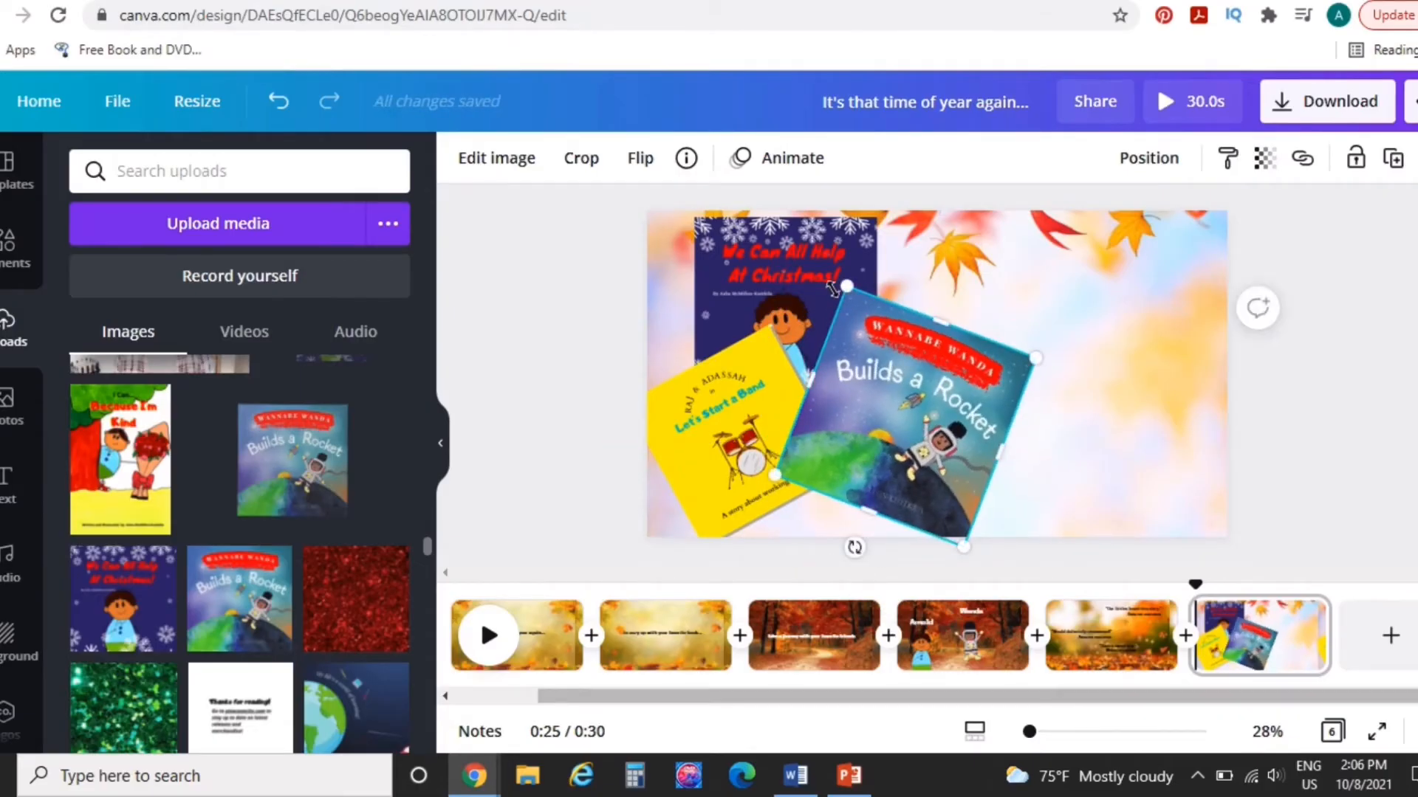
pyautogui.moveTo(849, 286); pyautogui.dragTo(889, 318)
pyautogui.moveTo(907, 434); pyautogui.dragTo(900, 459)
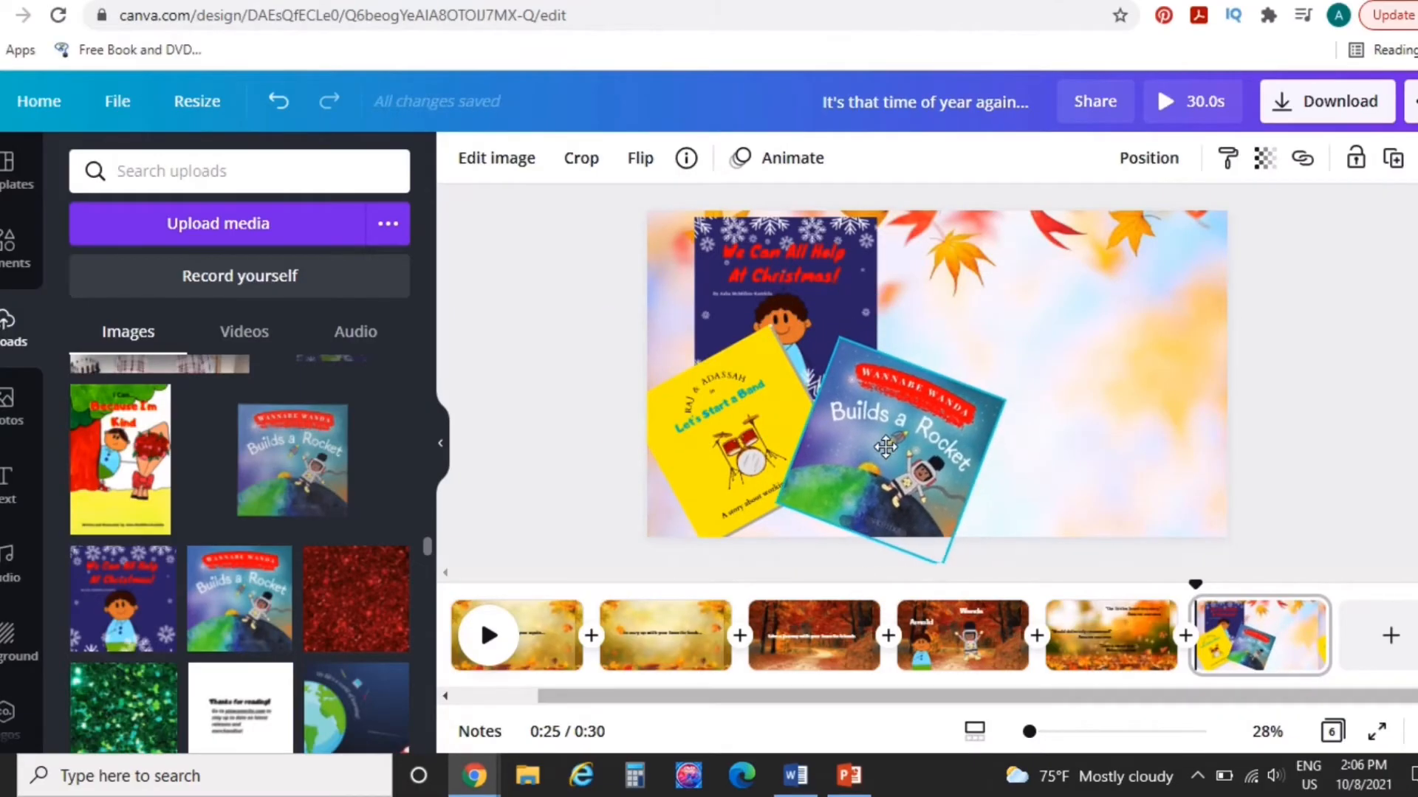
# Step: Bring the "We Can All Help At Christmas!" cover in front of the yellow cover, and move the "Wannabe Wanda" cover to overlap both
pyautogui.click(871, 273)
pyautogui.click(1149, 158)
pyautogui.click(846, 226)
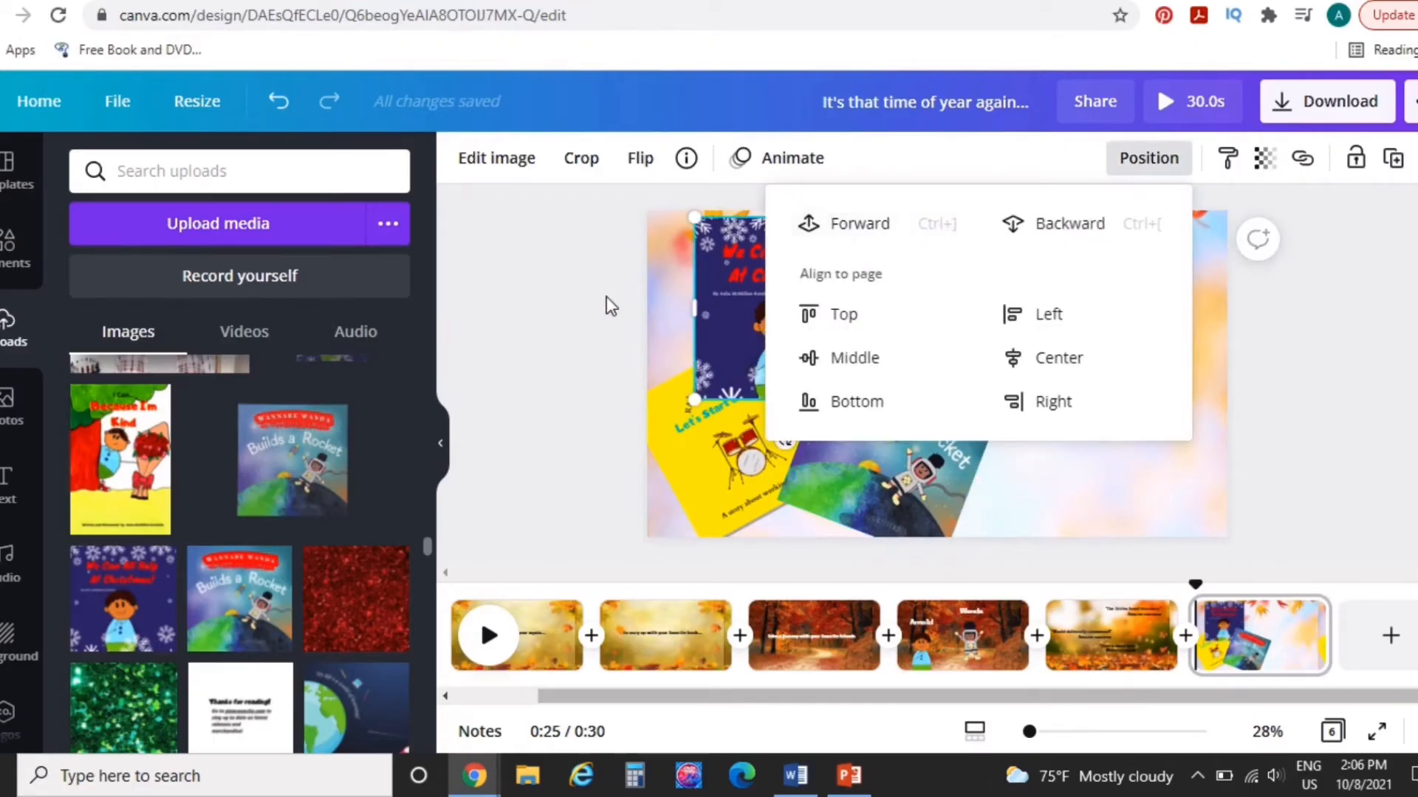
pyautogui.moveTo(921, 482); pyautogui.dragTo(893, 450)
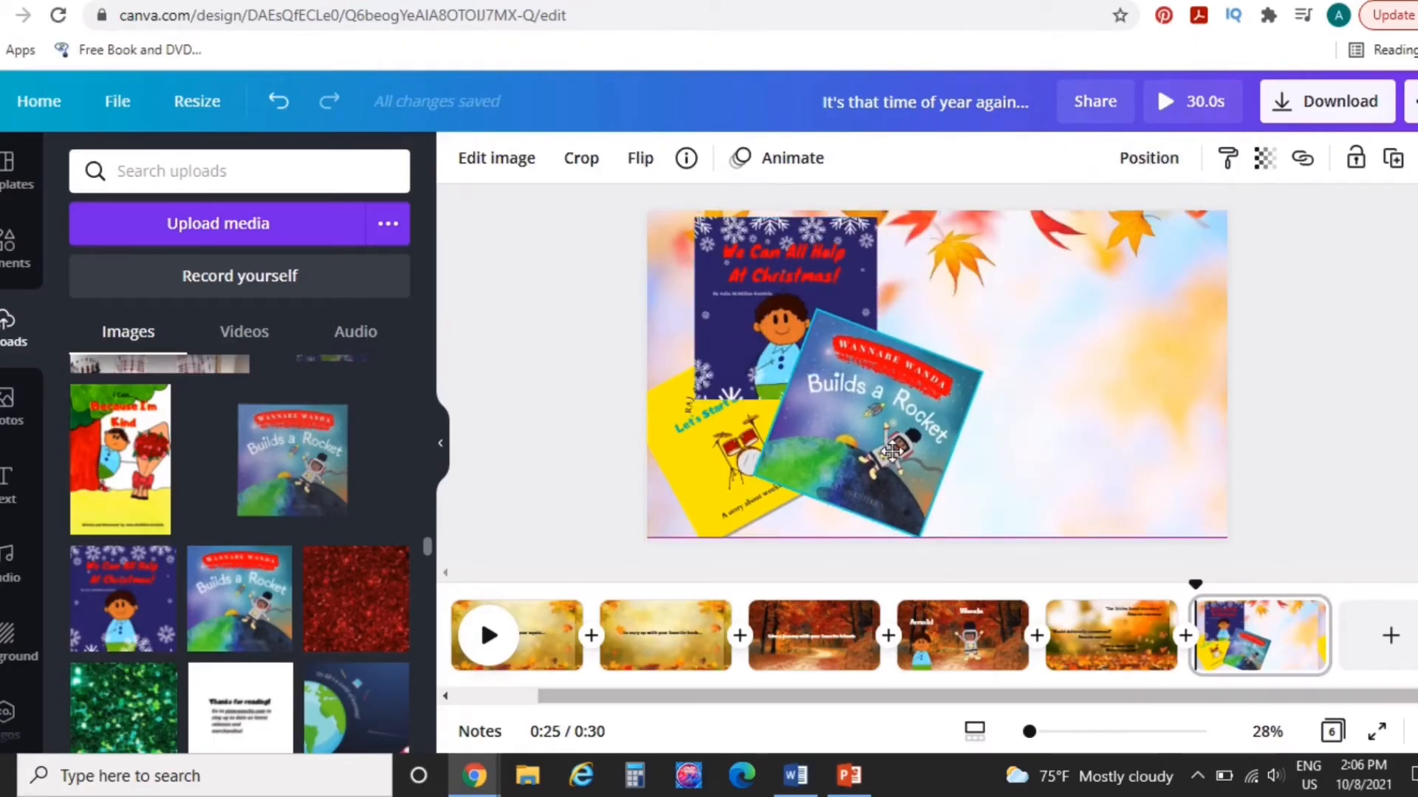
pyautogui.click(537, 398)
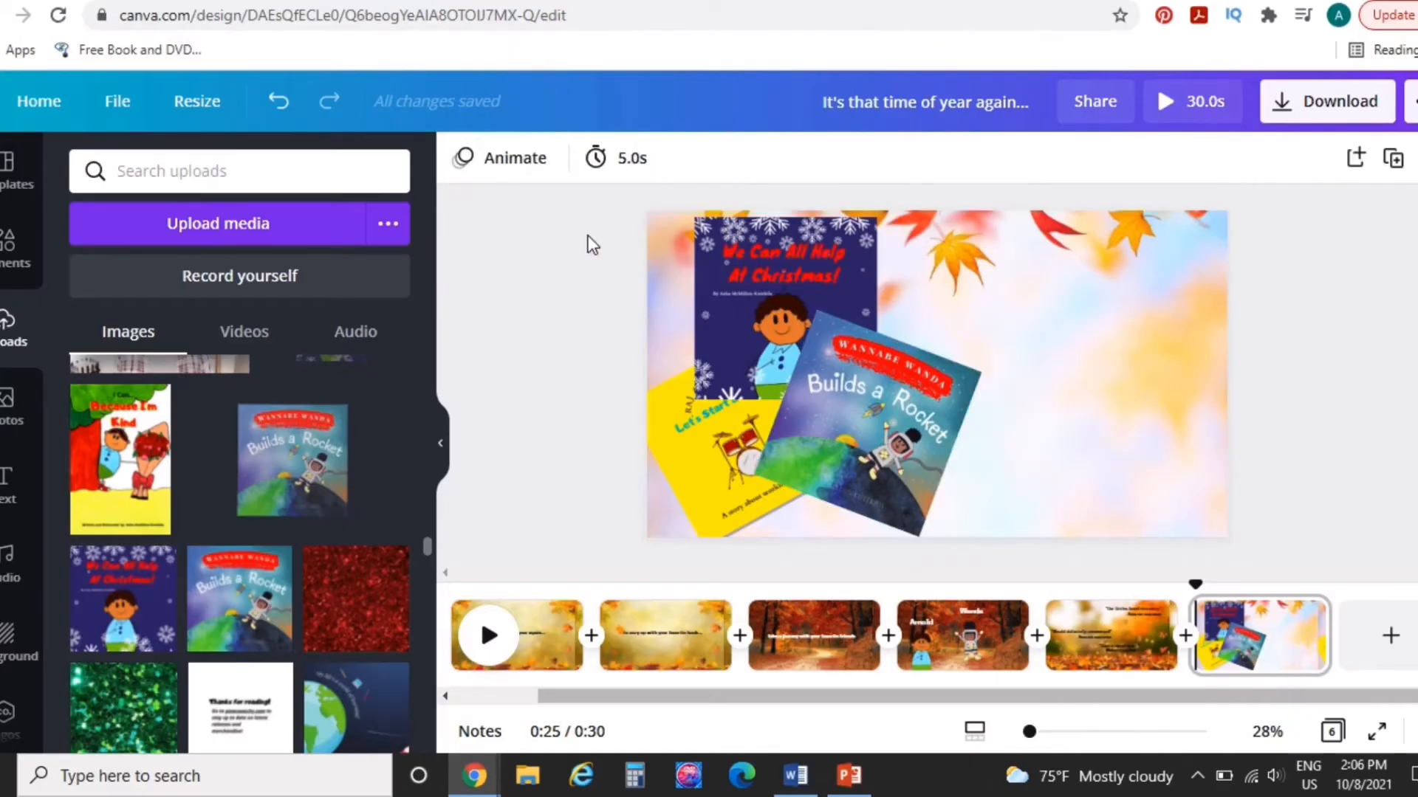
# Step: Group the three book covers on the sixth page
pyautogui.moveTo(587, 235); pyautogui.dragTo(1001, 521)
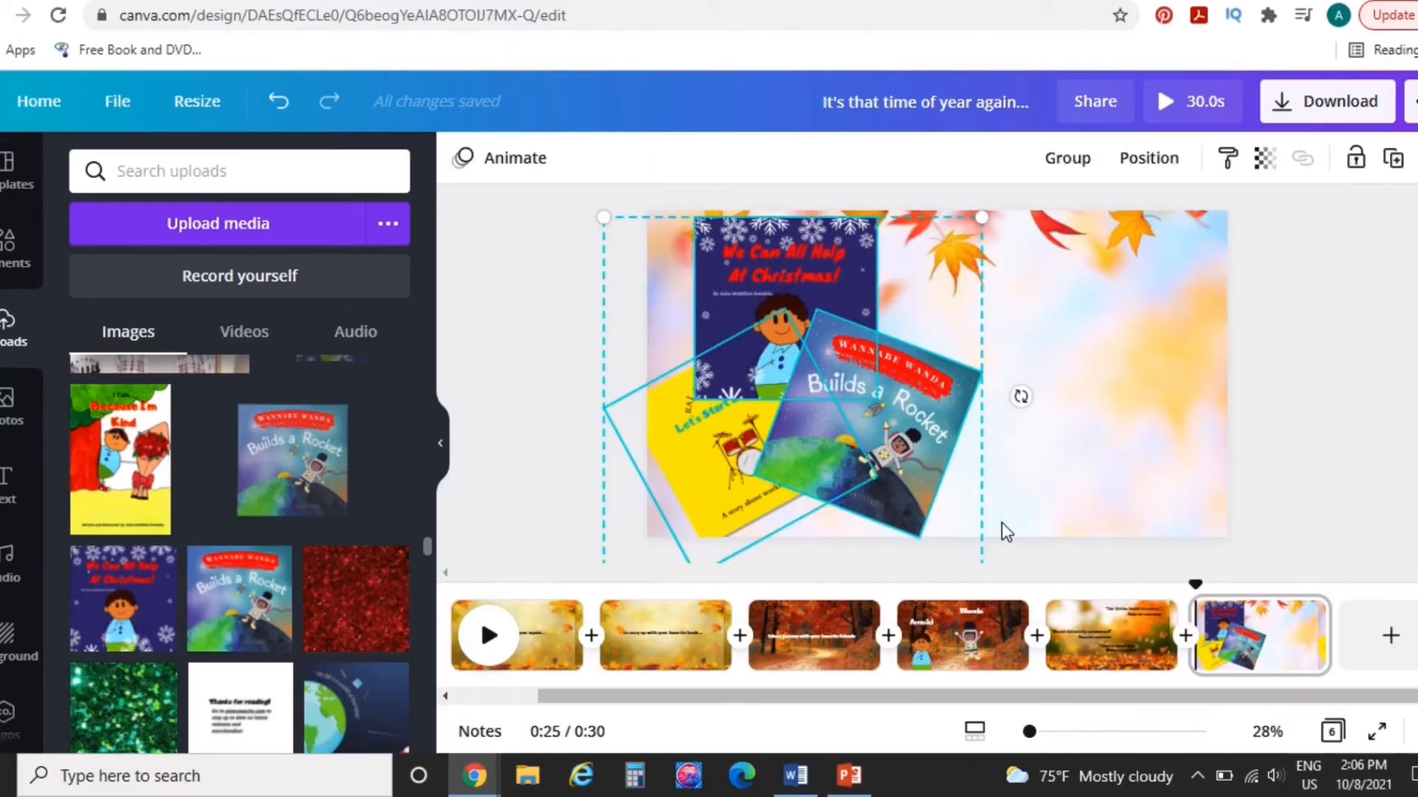
pyautogui.click(1074, 161)
pyautogui.click(520, 287)
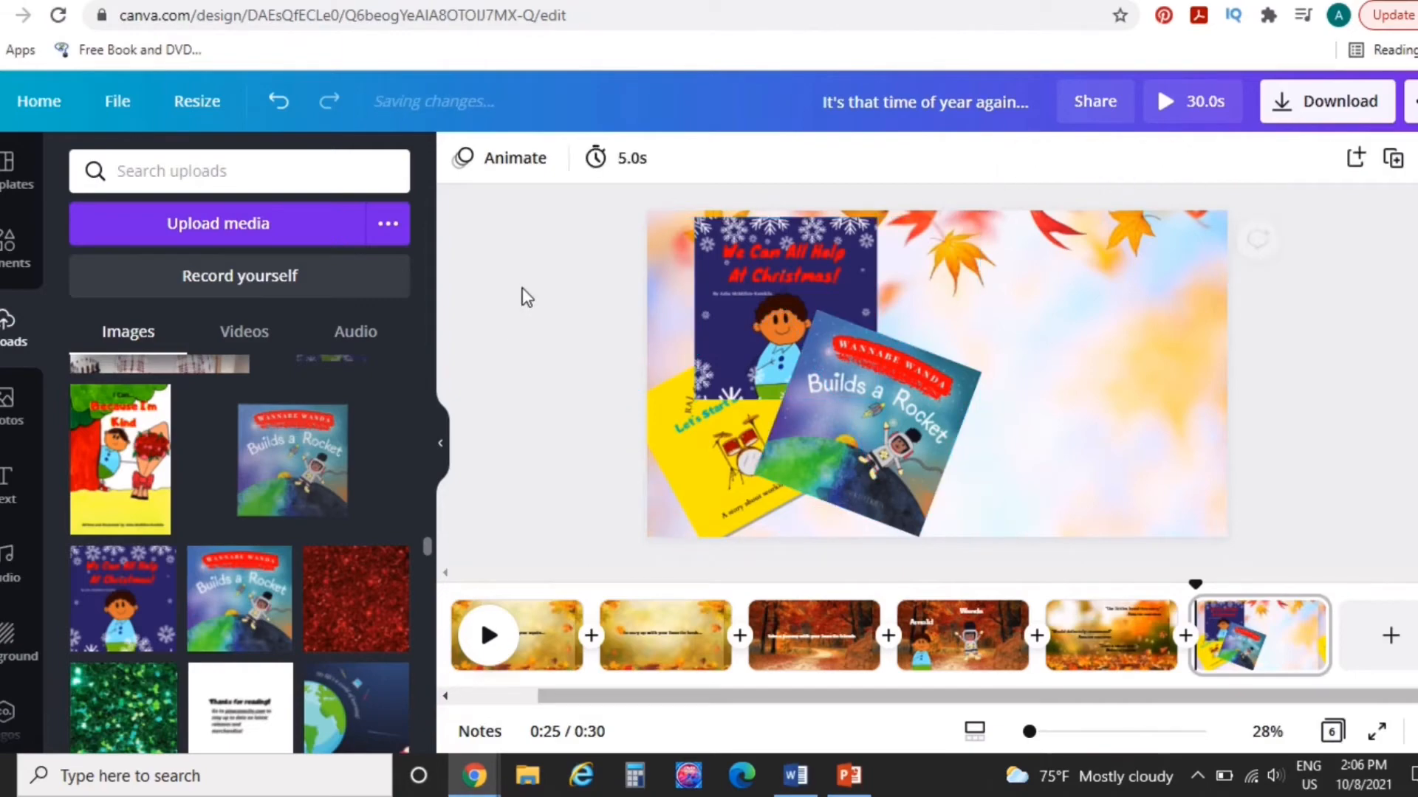
pyautogui.click(786, 361)
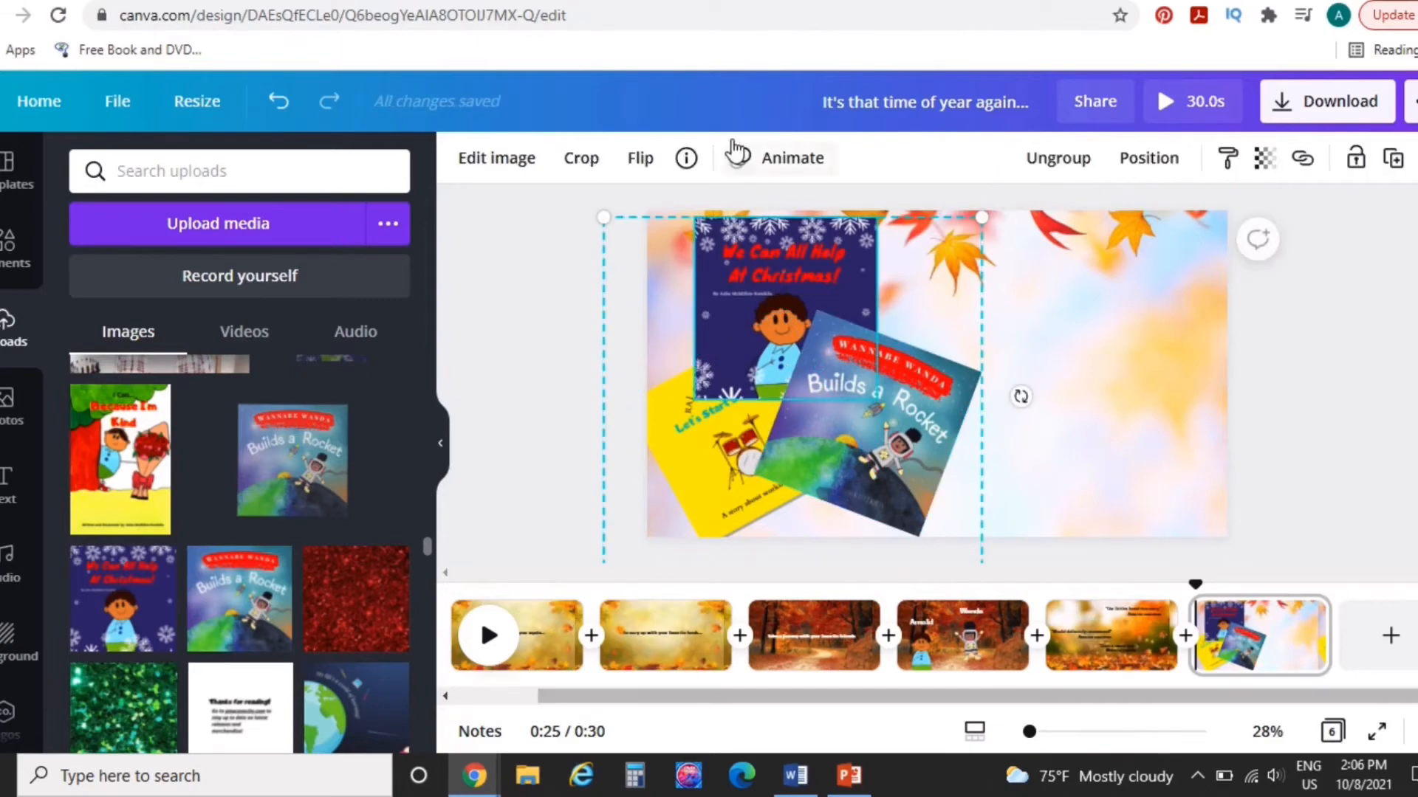
pyautogui.click(512, 176)
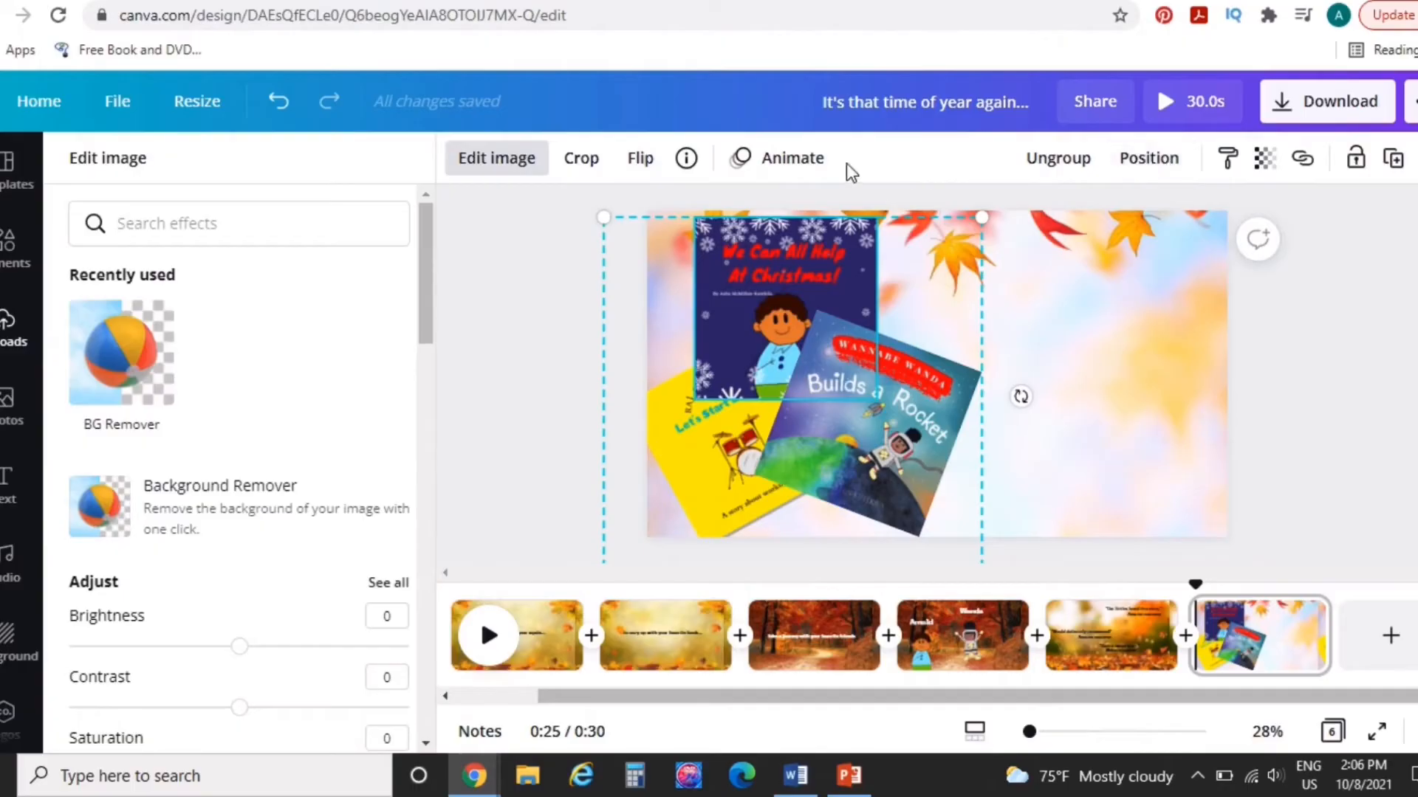
pyautogui.click(794, 161)
pyautogui.click(786, 396)
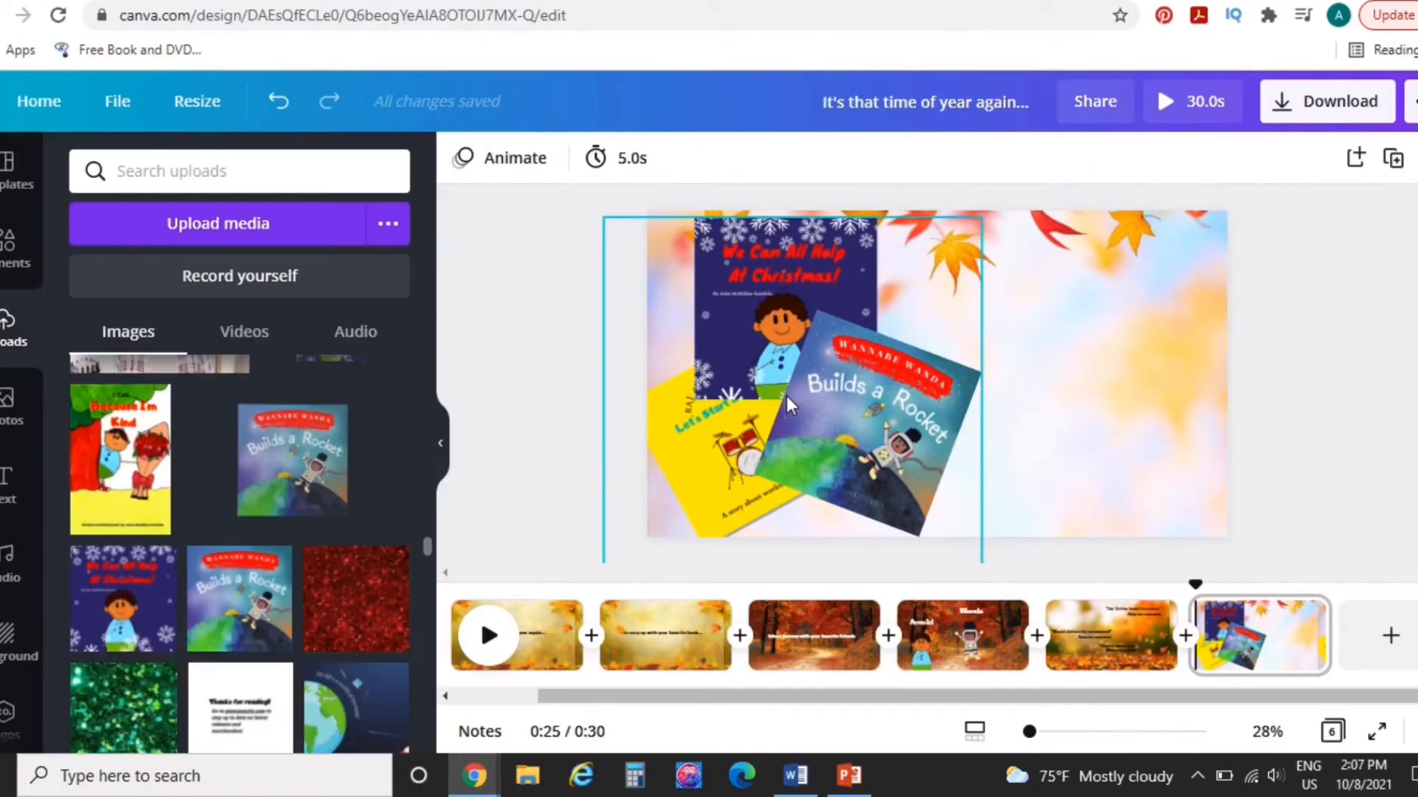
pyautogui.click(520, 303)
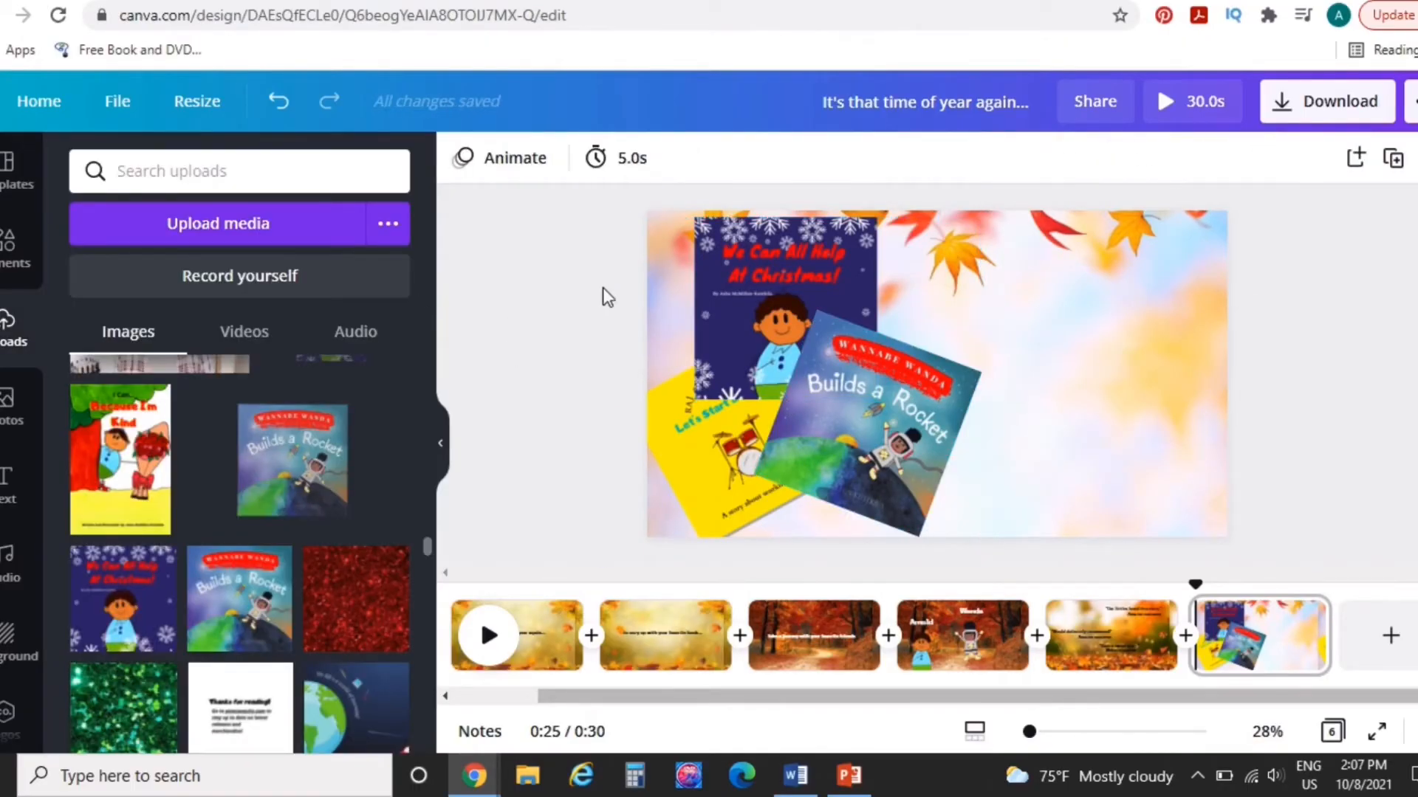
# Step: Apply the Breathe element animation to the grouped book covers
pyautogui.click(662, 288)
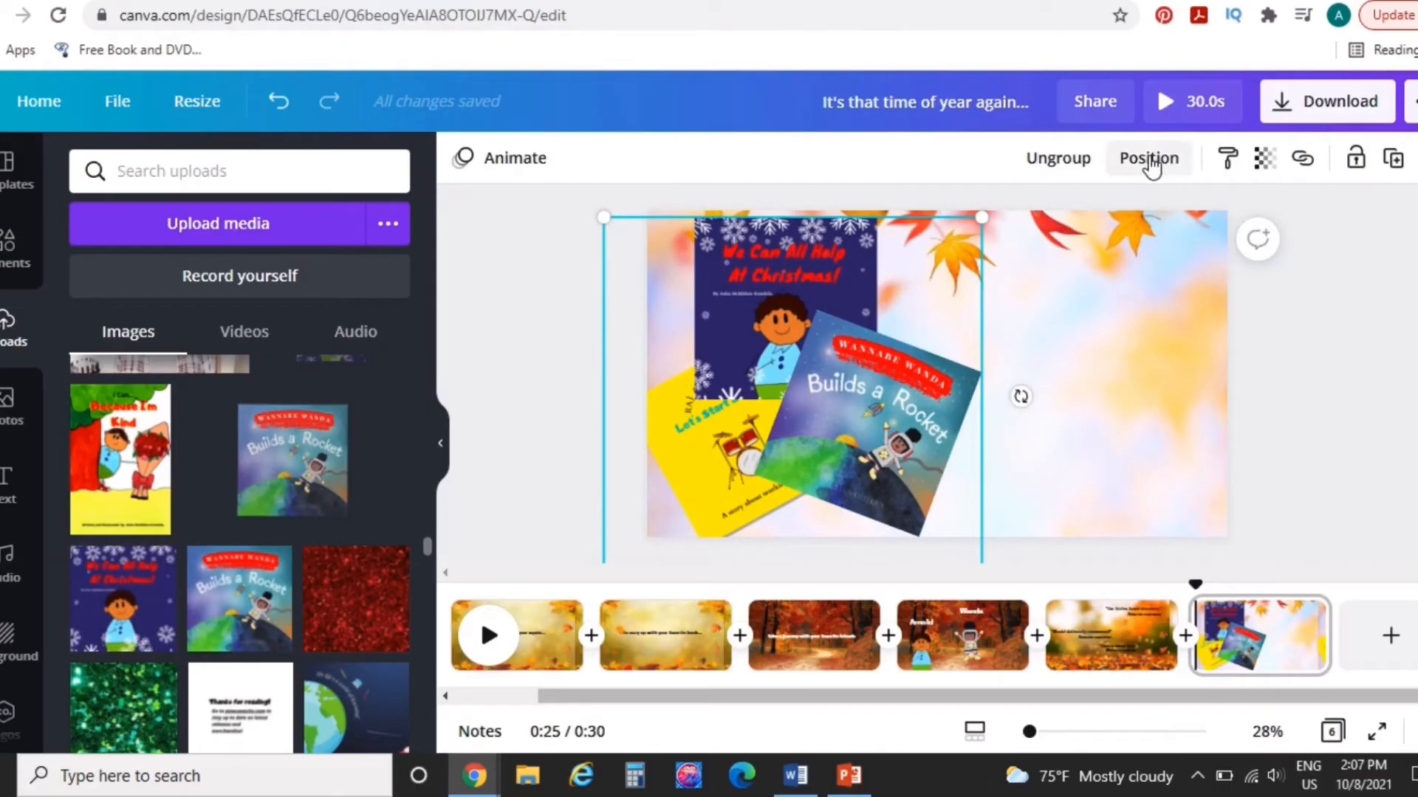
pyautogui.click(507, 167)
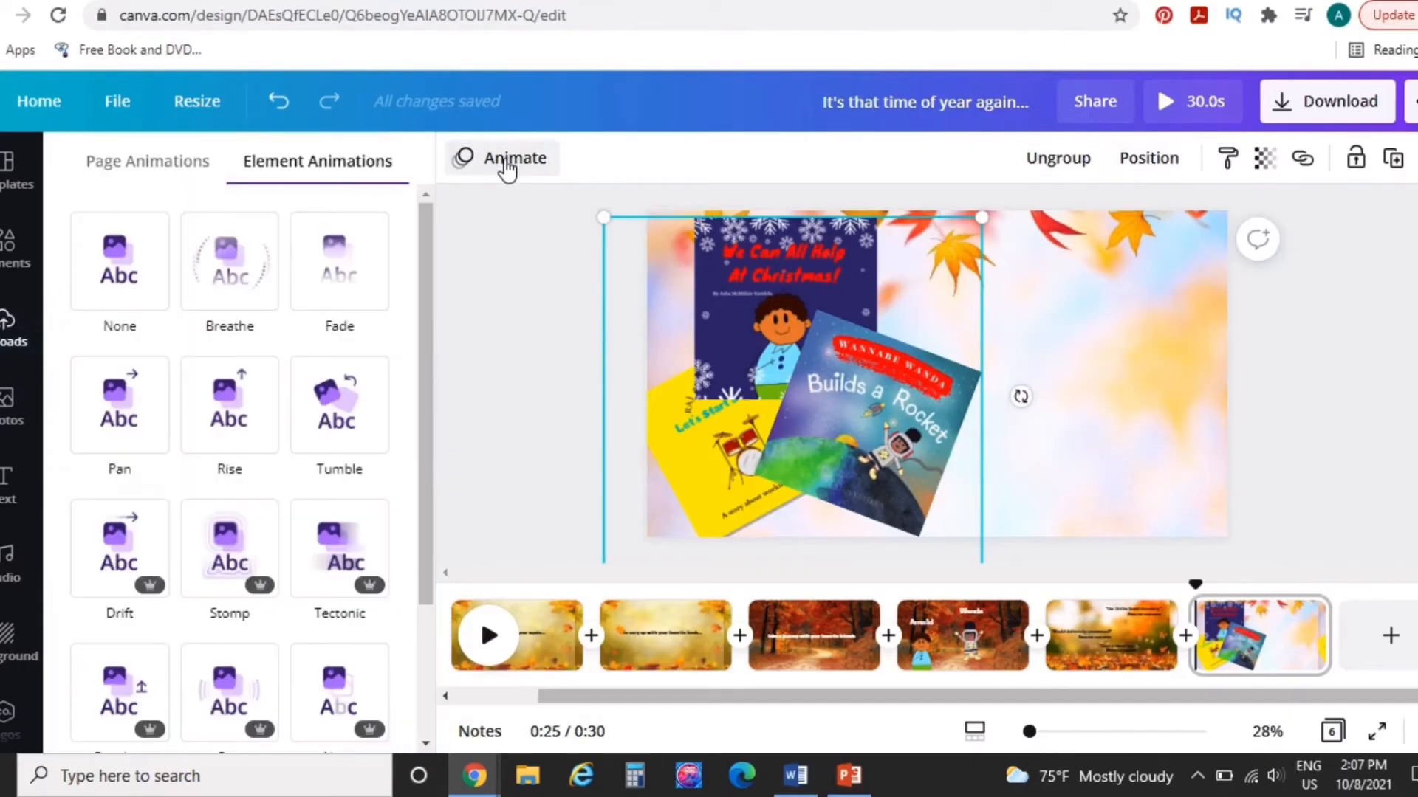
pyautogui.click(233, 294)
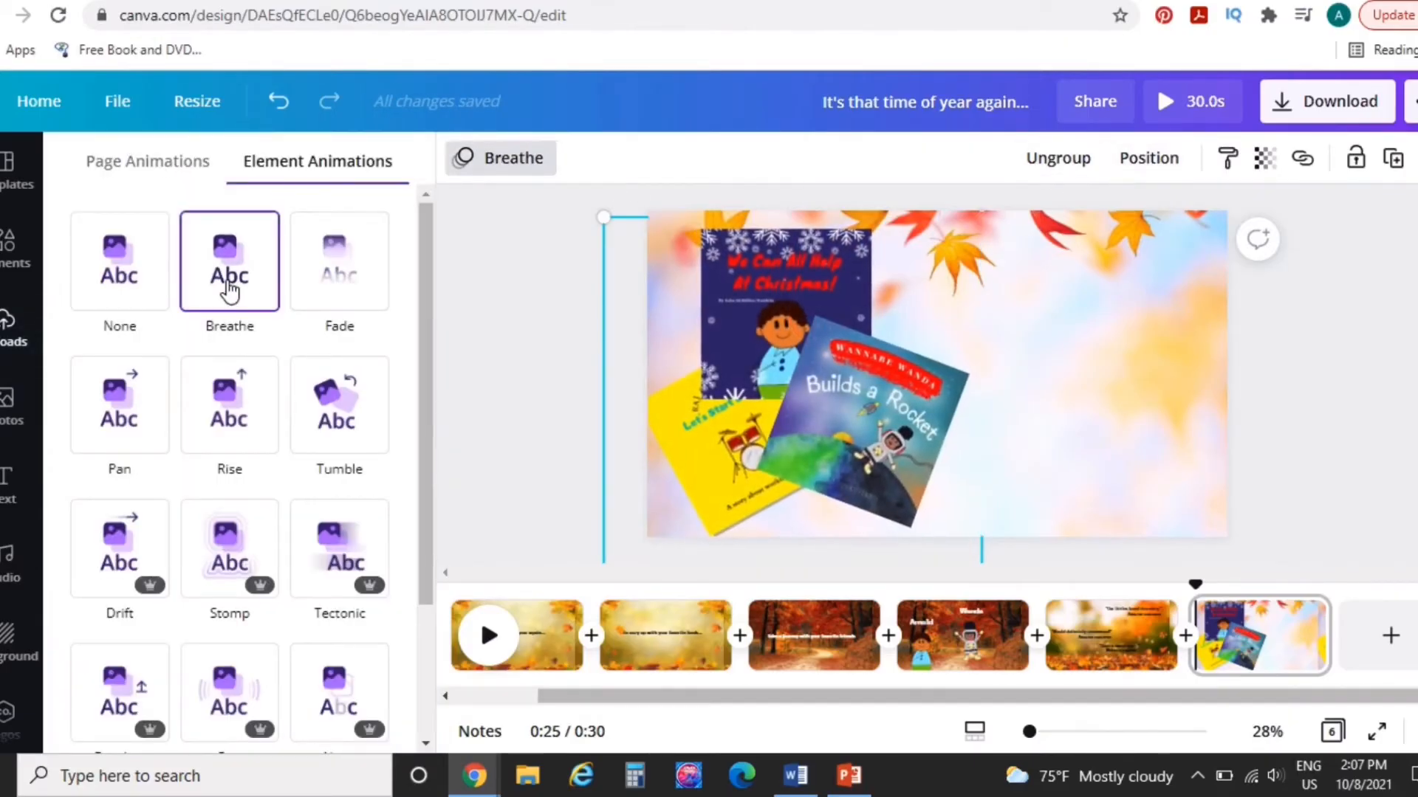
pyautogui.click(516, 346)
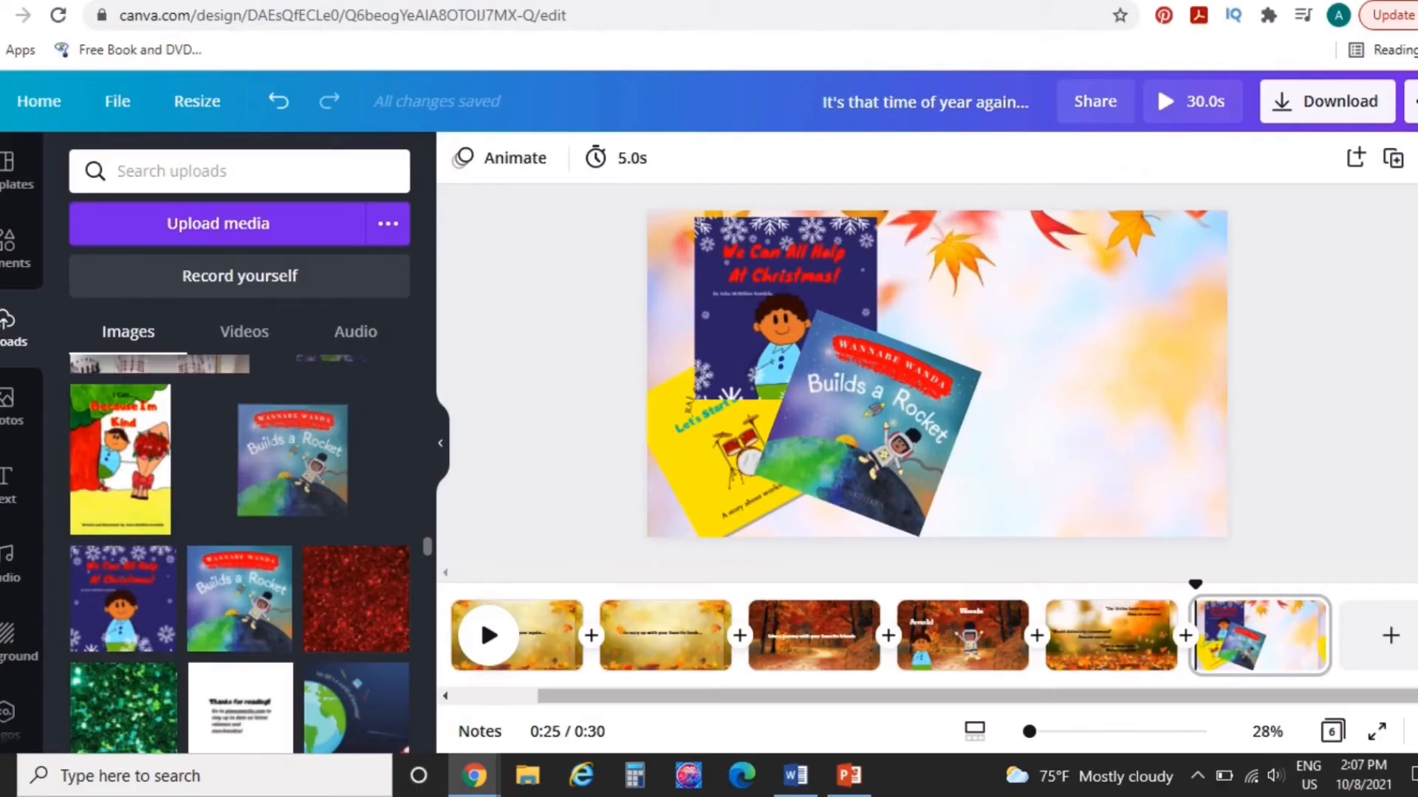
# Step: Add a text box to the sixth page reading "Available Now!"
pyautogui.press('t')
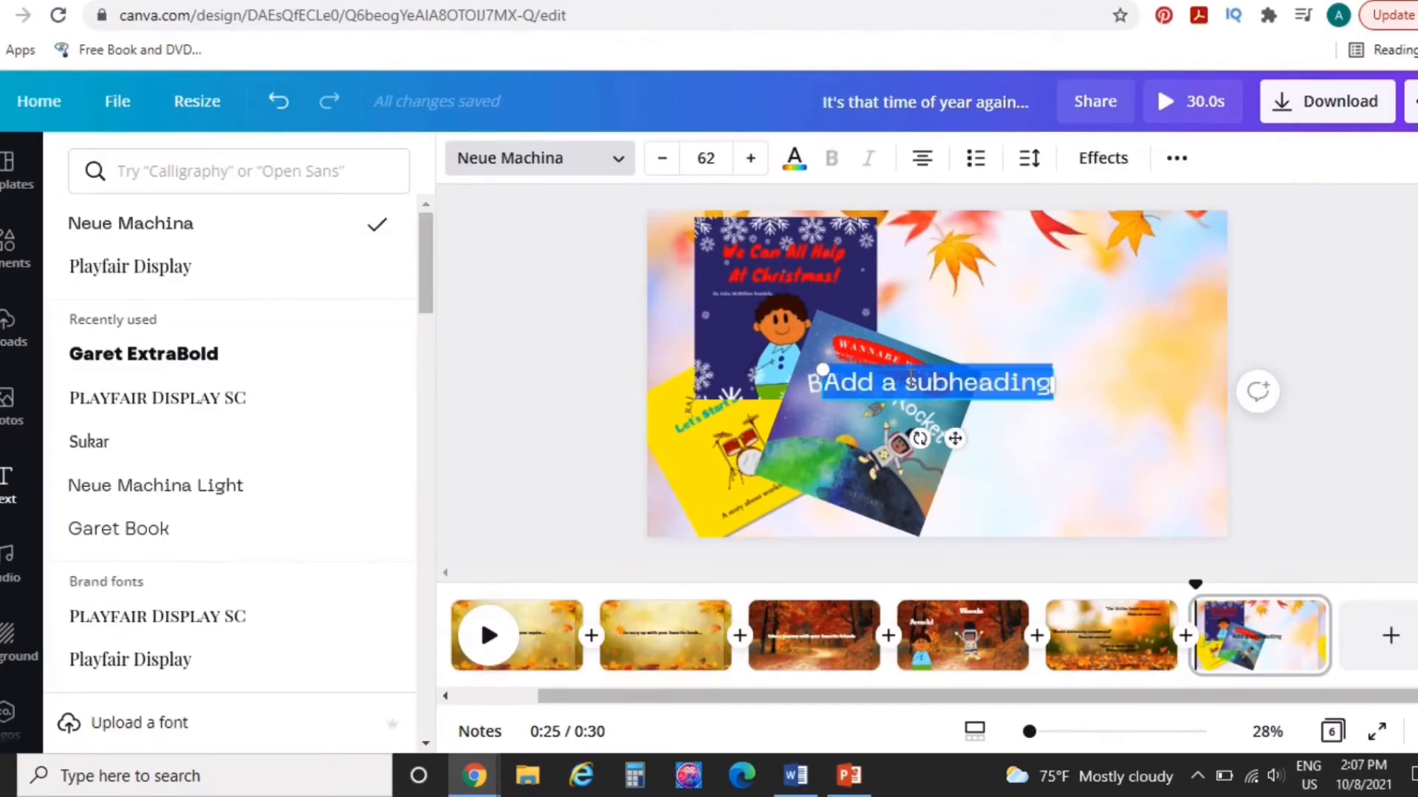
pyautogui.press('BackSpace')
pyautogui.write('Avain')
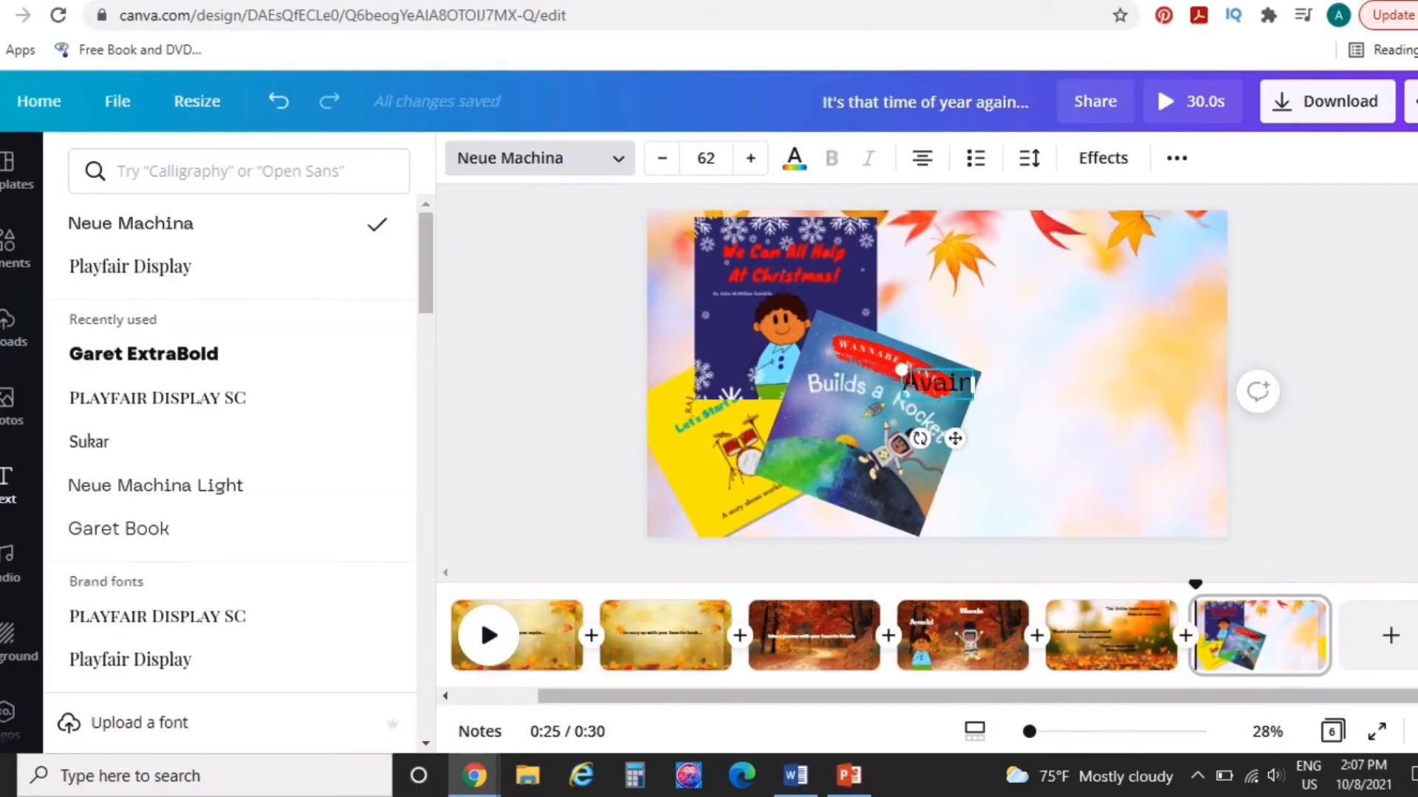
pyautogui.write('able')
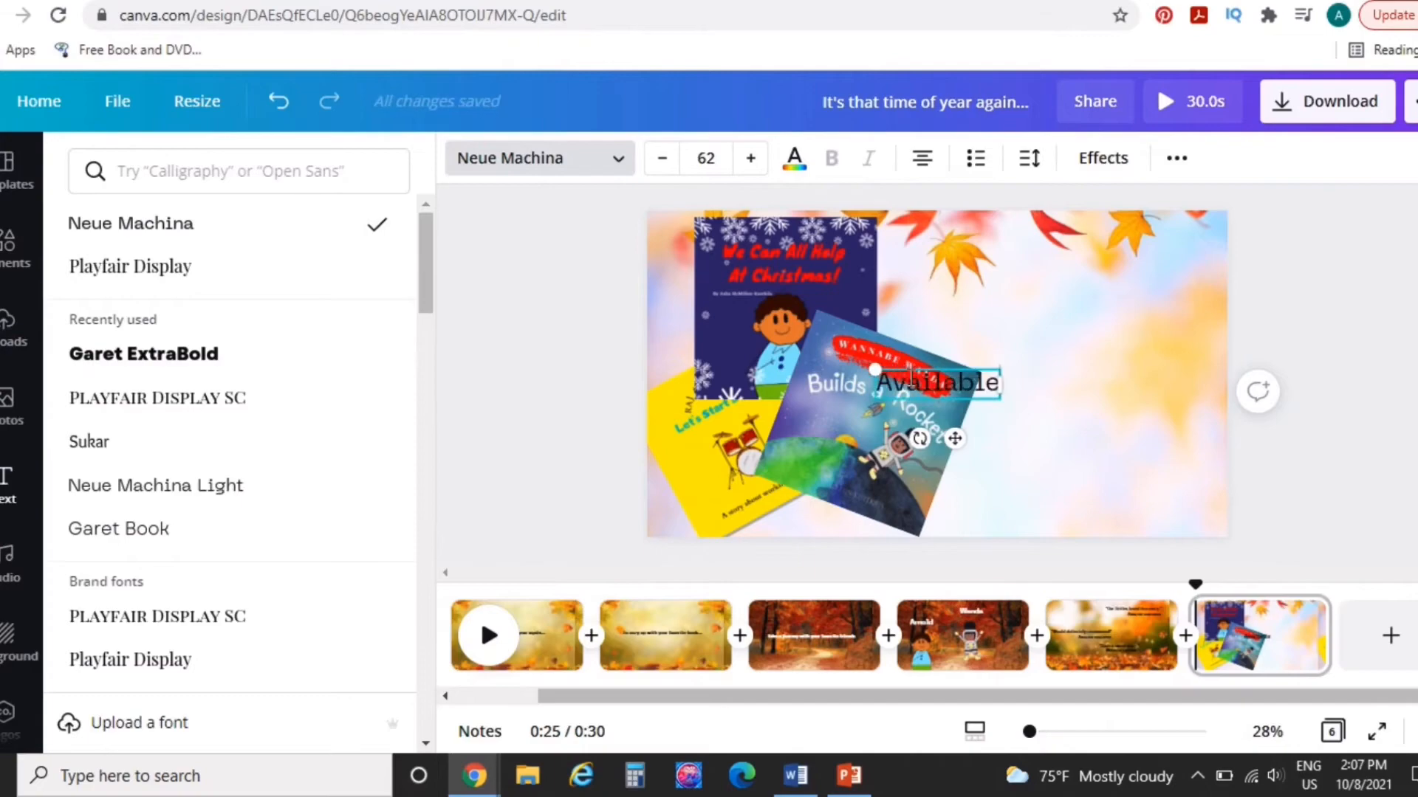
pyautogui.write(' Now!')
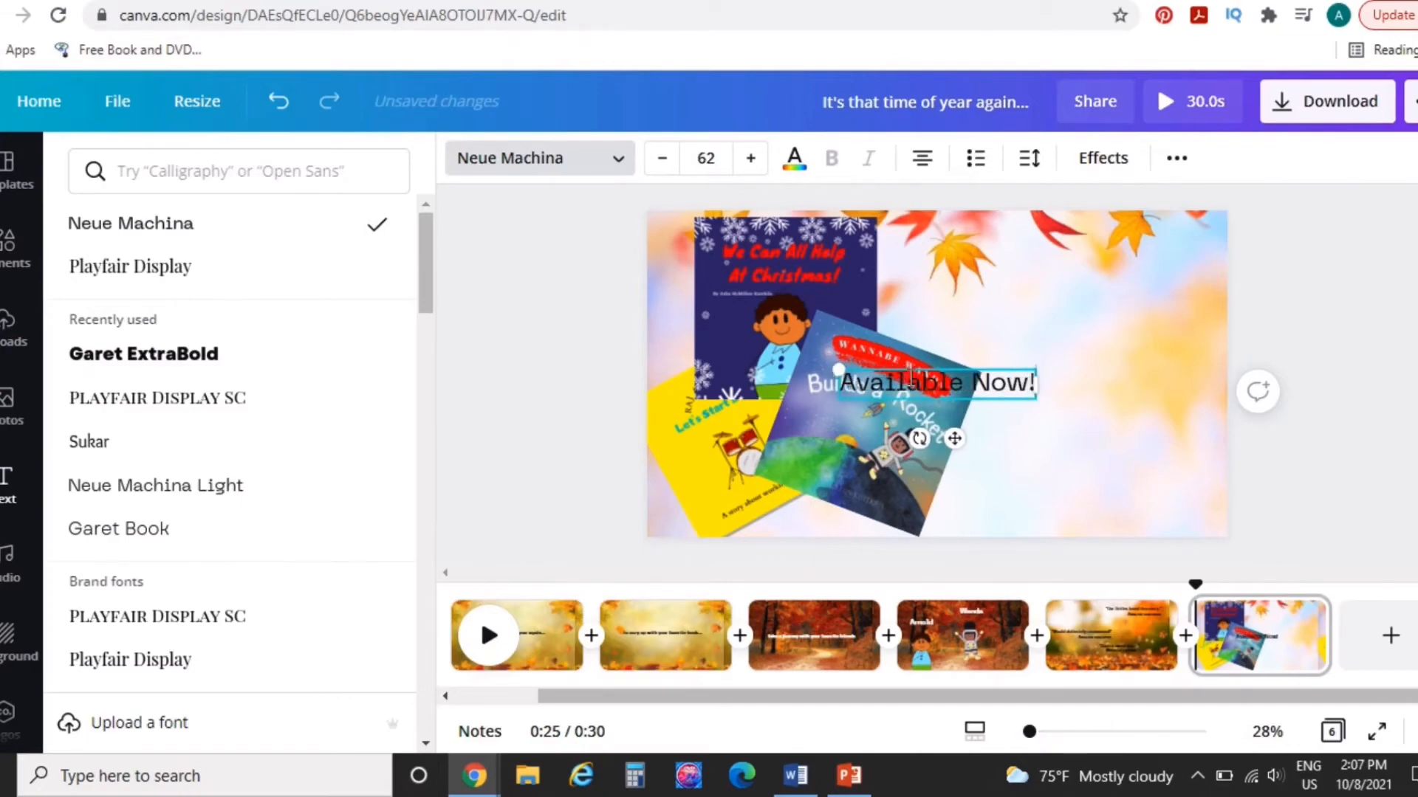
# Step: Move the "Available Now!" text to the page's upper-right area, clear of the book covers
pyautogui.moveTo(933, 381); pyautogui.dragTo(1027, 334)
pyautogui.doubleClick(1055, 305)
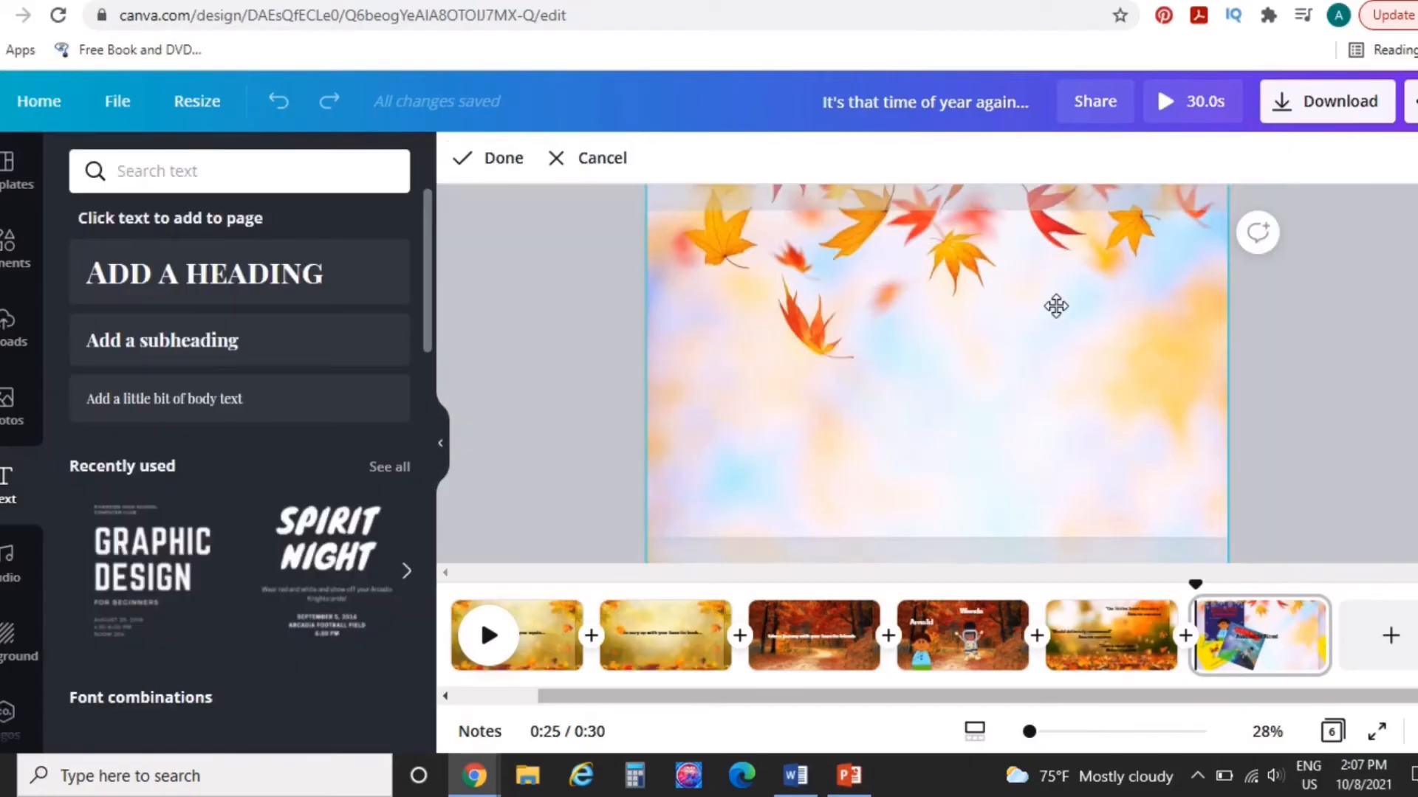
pyautogui.click(1371, 384)
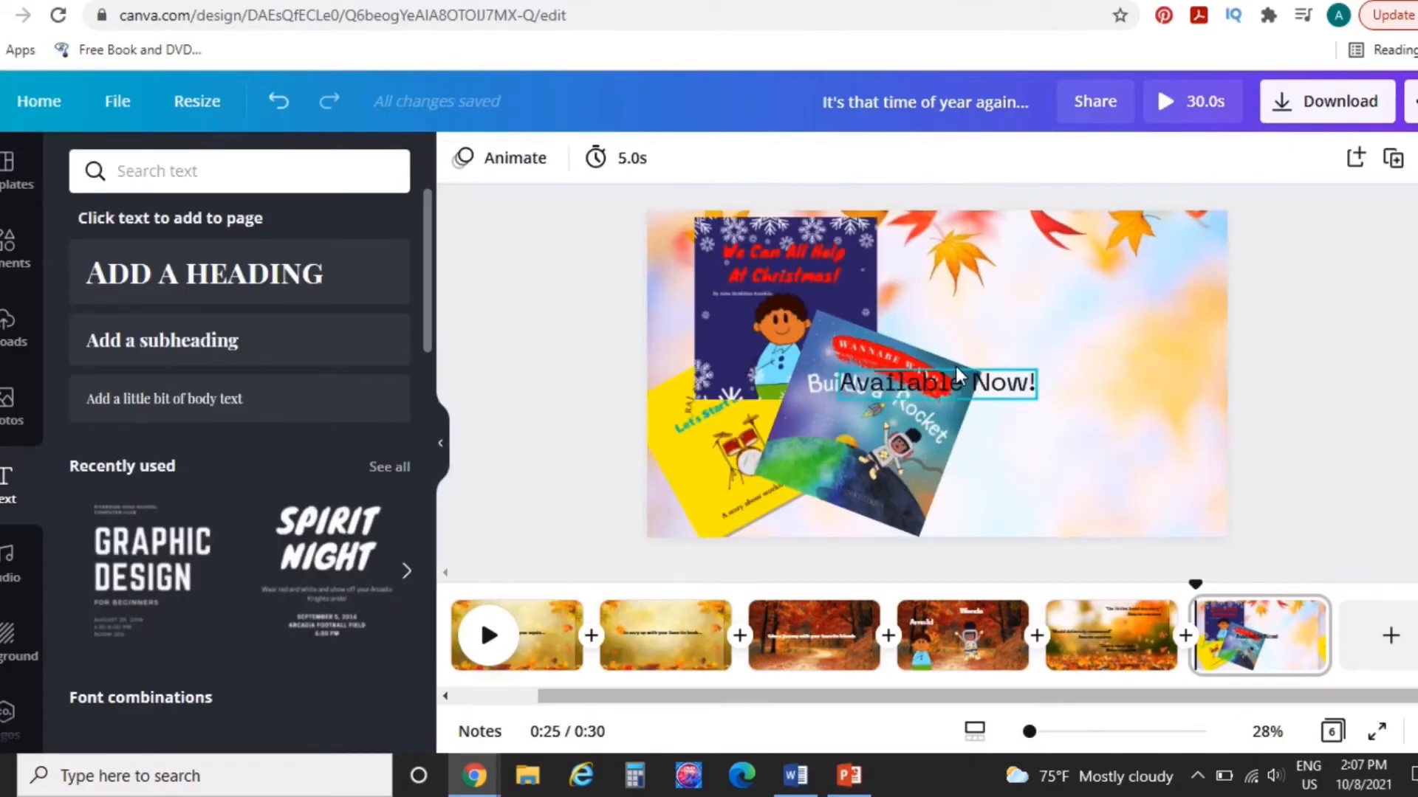
pyautogui.moveTo(951, 382); pyautogui.dragTo(1110, 253)
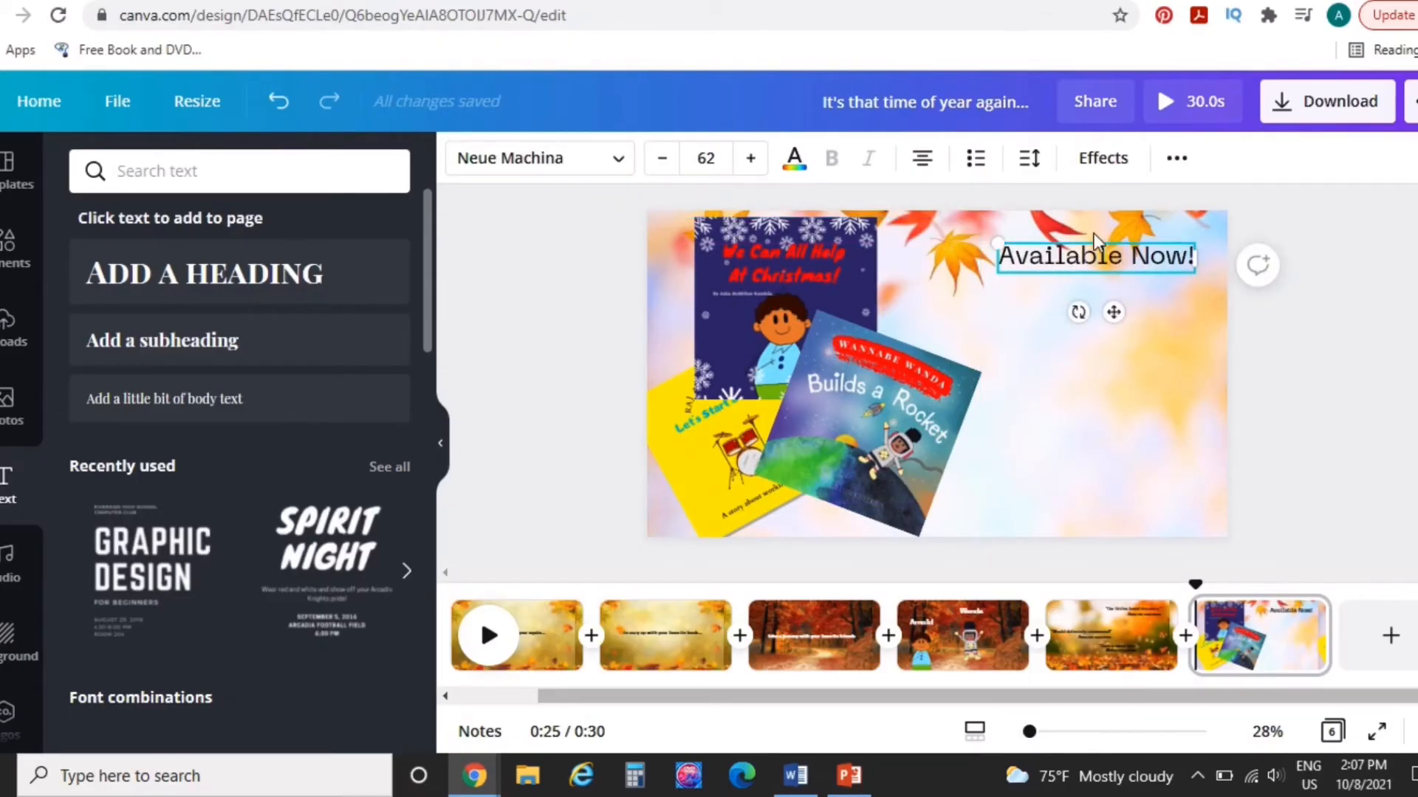
pyautogui.click(489, 273)
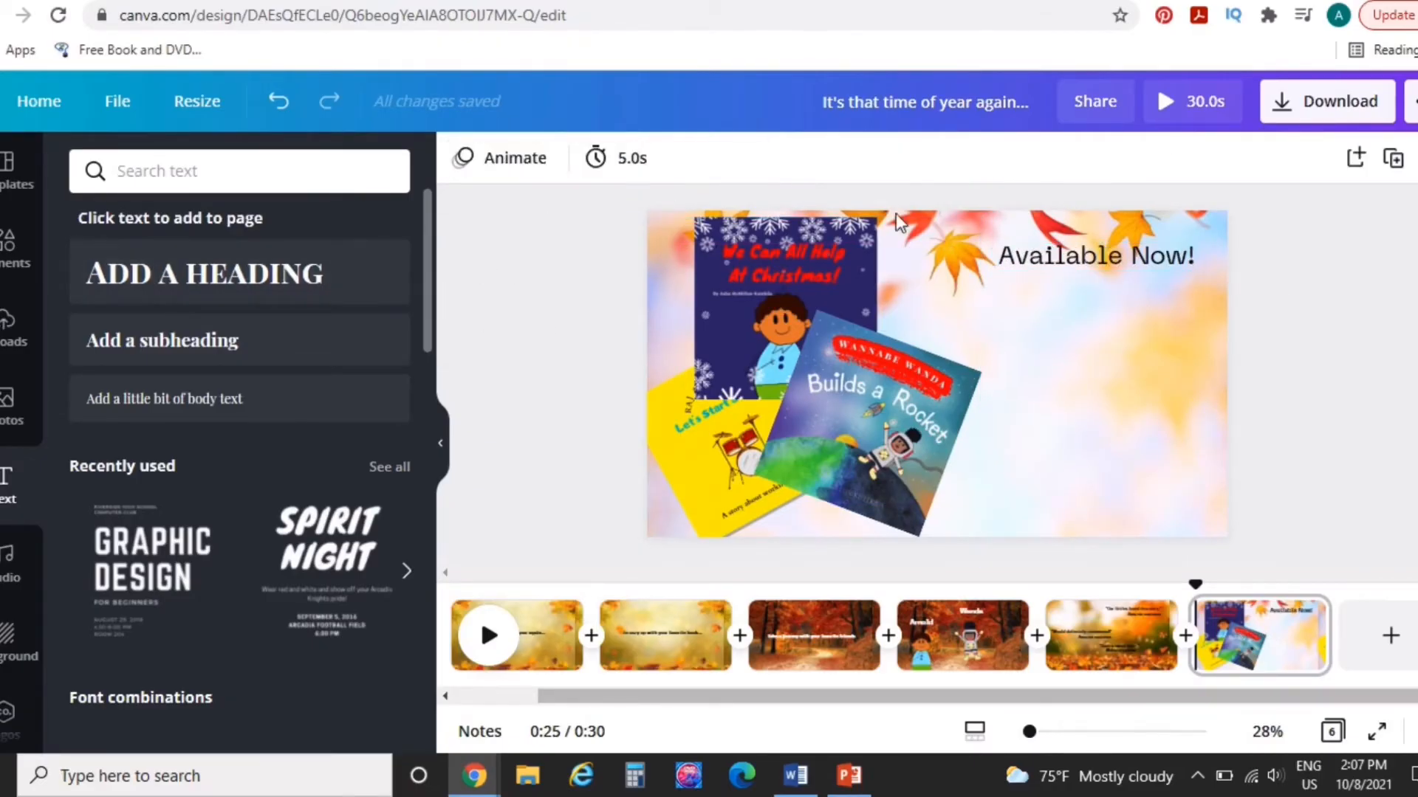
# Step: Duplicate the "Available Now!" text and place the copy directly below the original, aligned with it
pyautogui.rightClick(1066, 257)
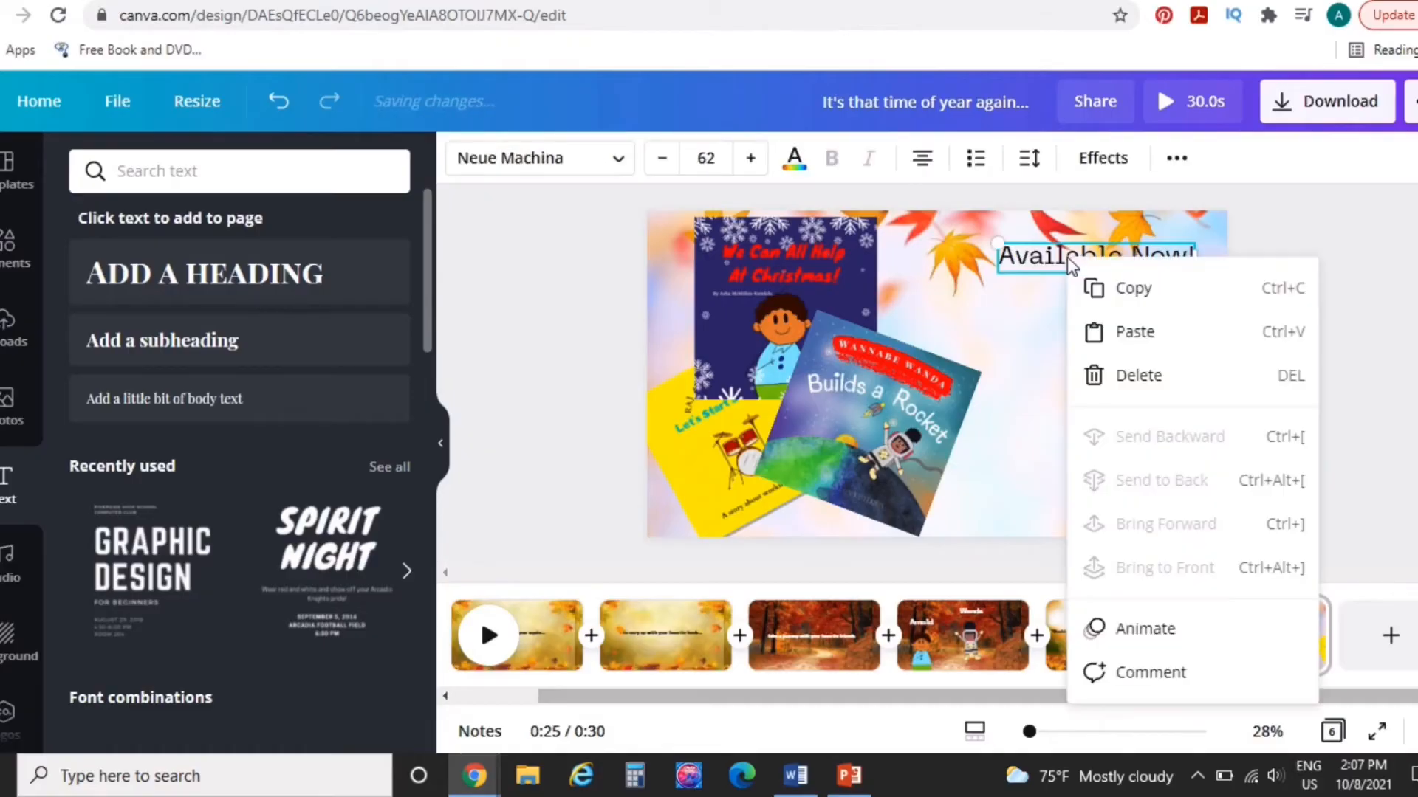
pyautogui.click(1137, 301)
pyautogui.hotkey('ctrl', 'v')
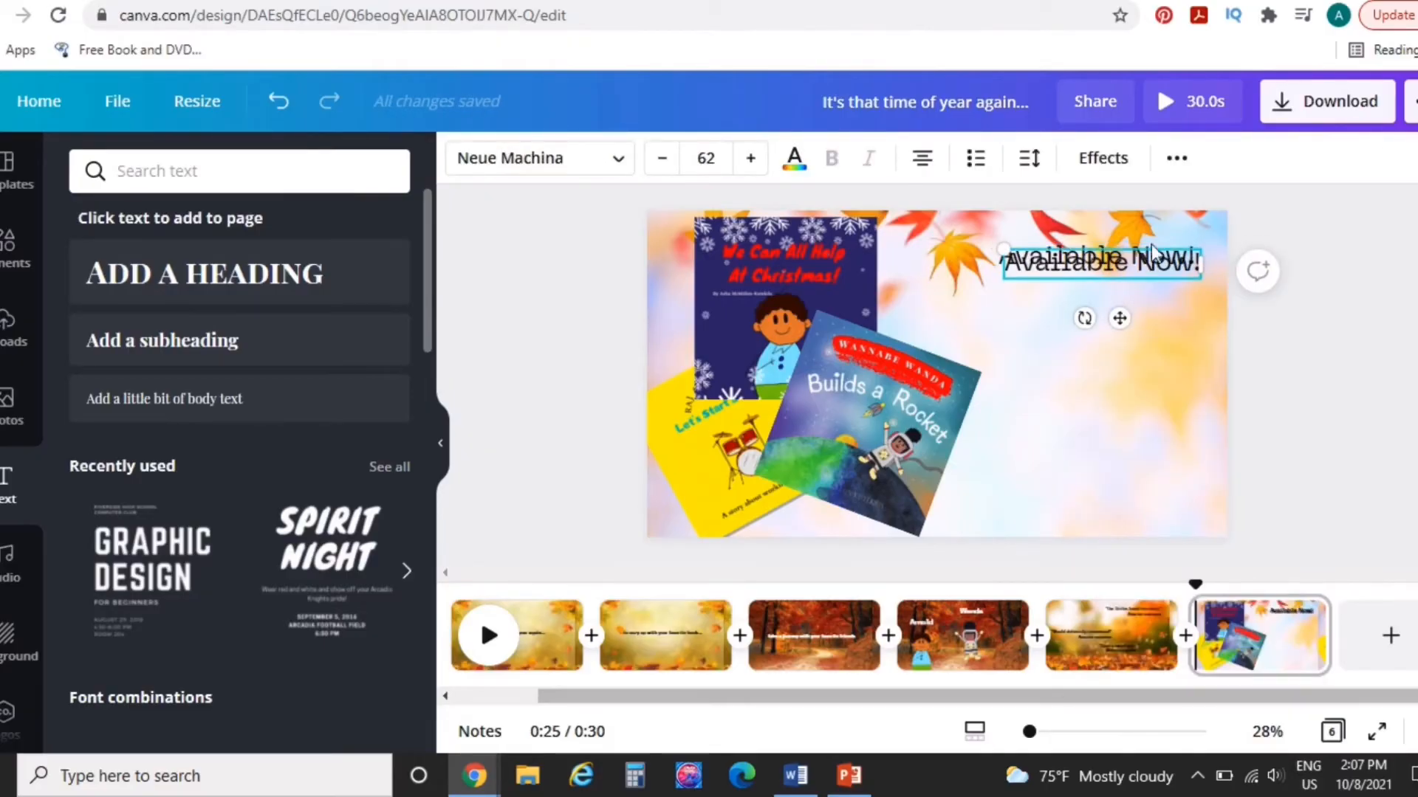
pyautogui.moveTo(1131, 272); pyautogui.dragTo(1113, 299)
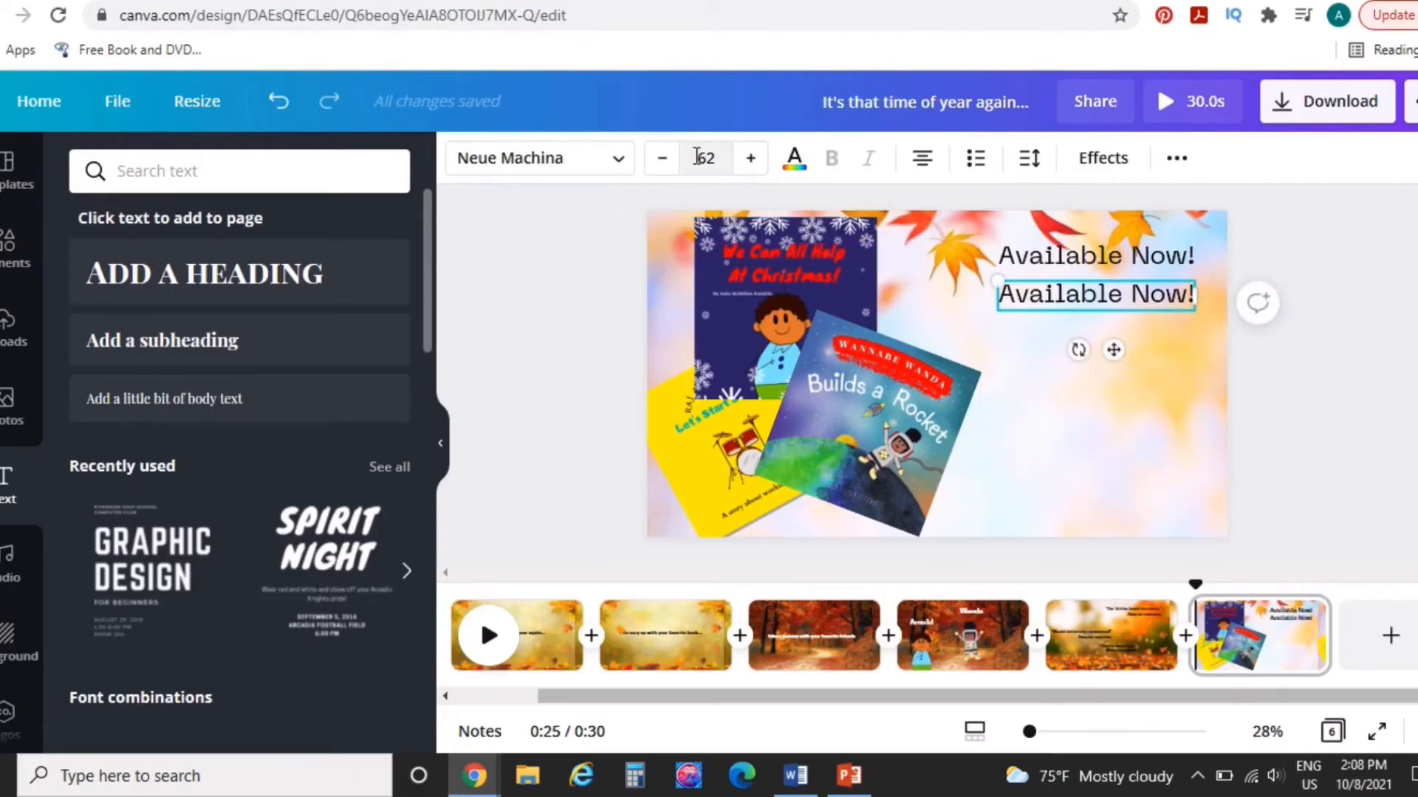
# Step: Reduce the font size of the lower "Available Now!" text to 43
pyautogui.click(663, 161)
pyautogui.click(664, 161)
pyautogui.click(663, 161)
pyautogui.click(664, 161)
pyautogui.click(664, 161)
pyautogui.click(664, 161)
pyautogui.click(664, 161)
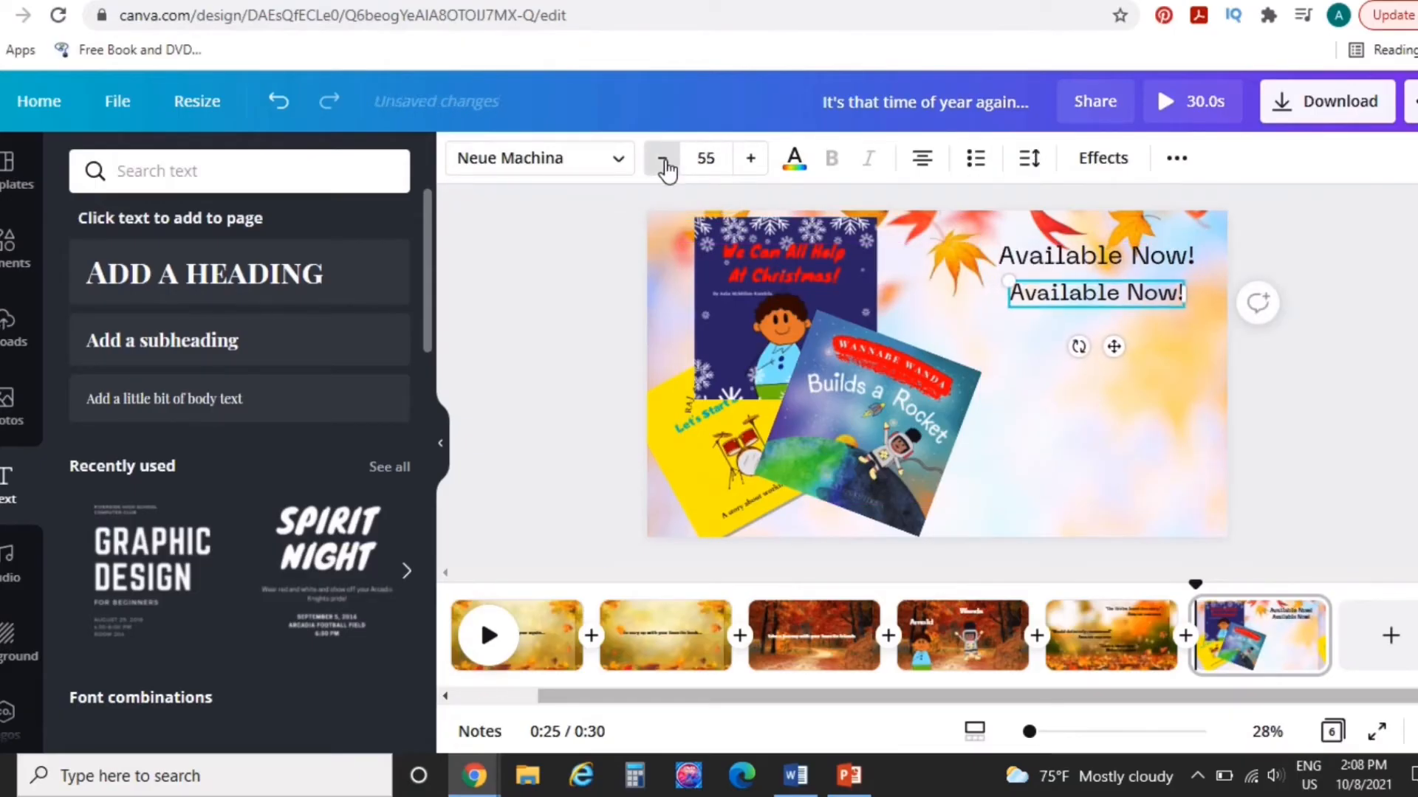
pyautogui.click(664, 160)
pyautogui.click(664, 160)
pyautogui.click(664, 161)
pyautogui.click(663, 161)
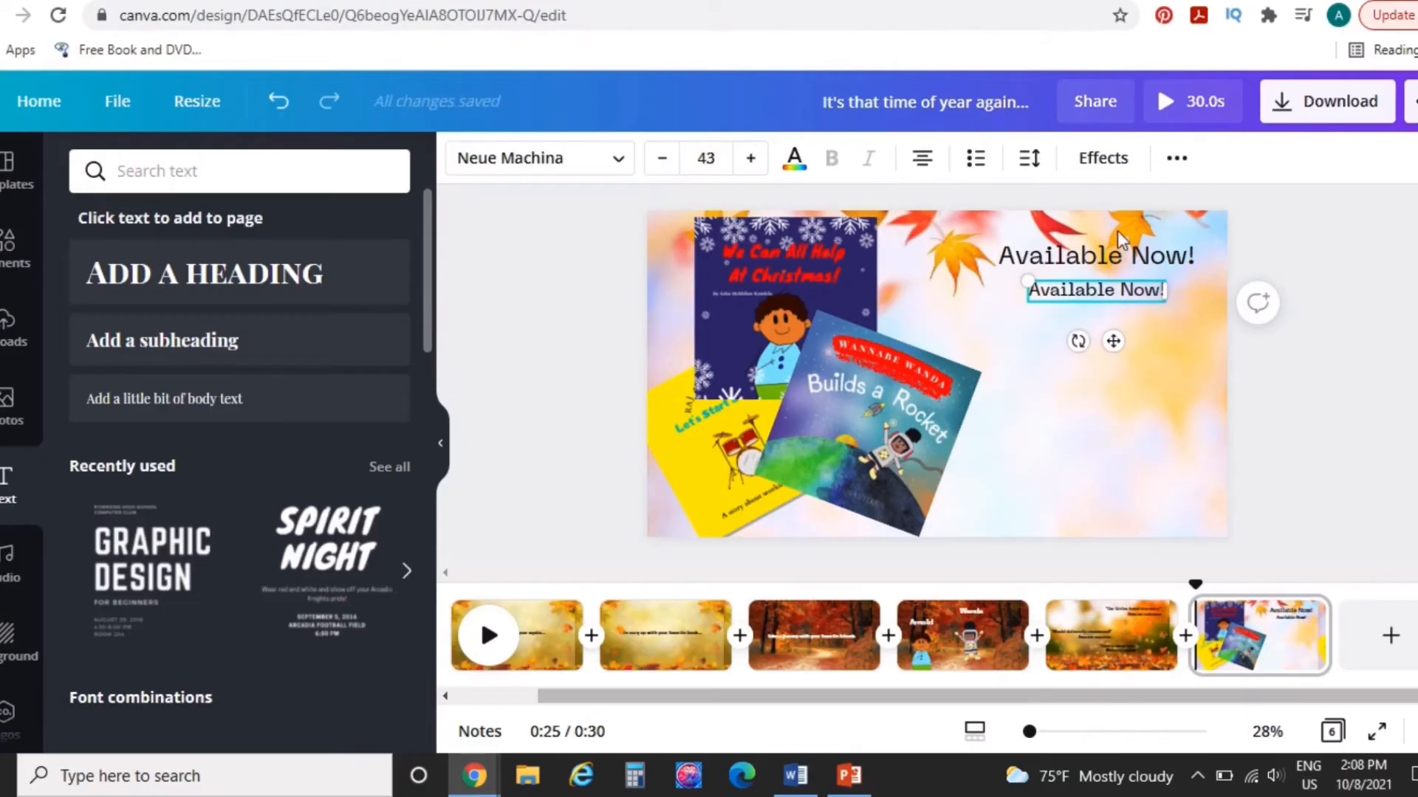
# Step: Replace the wording of the smaller lower text with "Everywhere books are sold"
pyautogui.doubleClick(1094, 288)
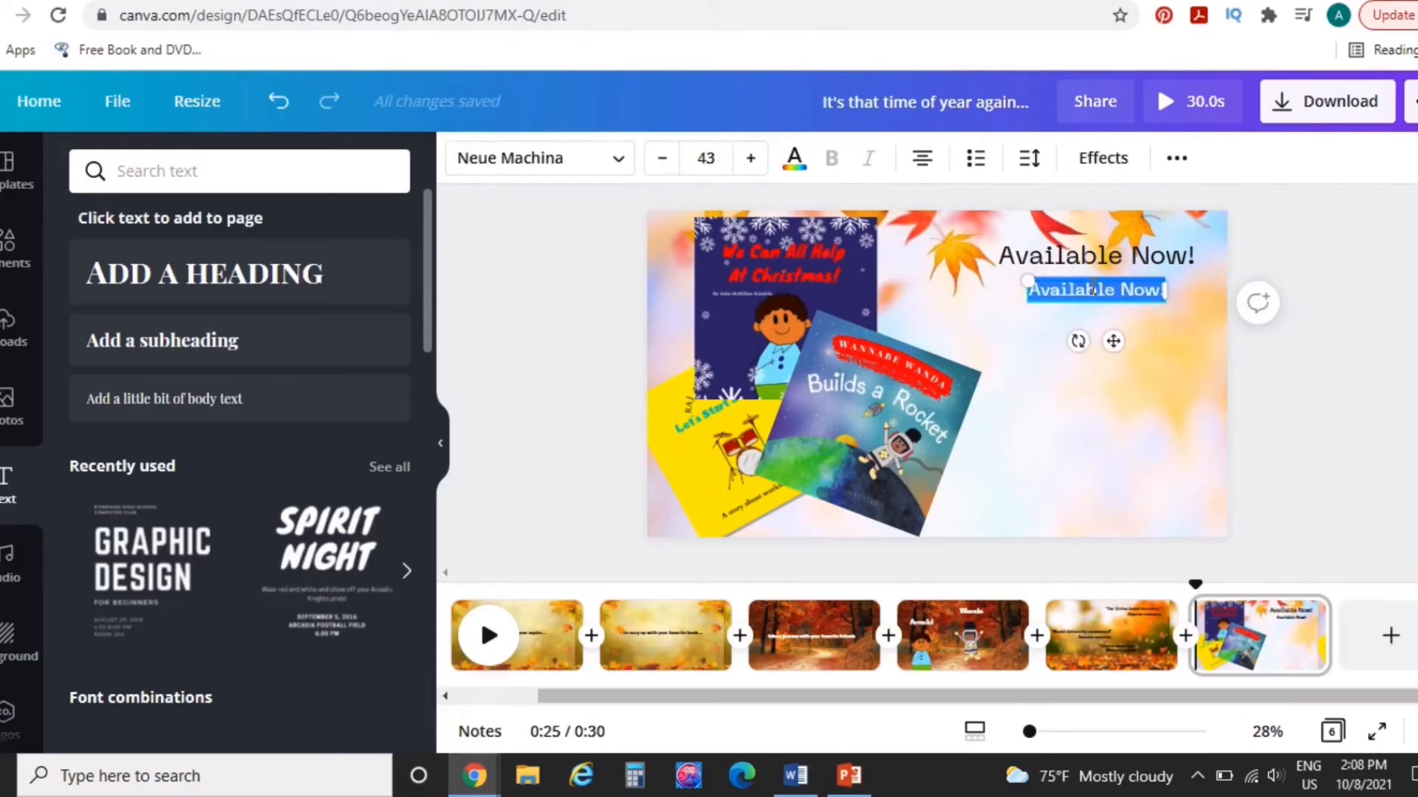
pyautogui.write('Everyw')
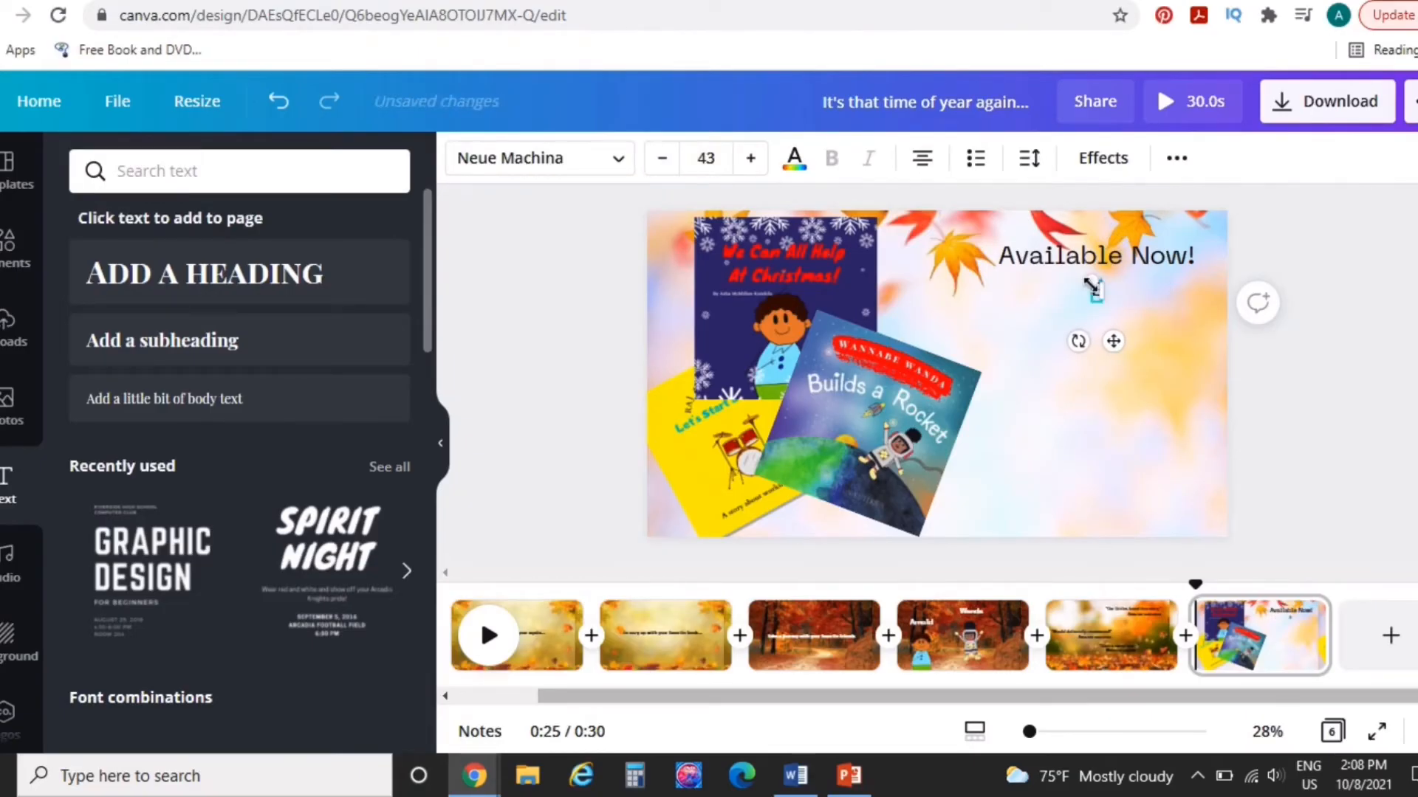
pyautogui.write('her')
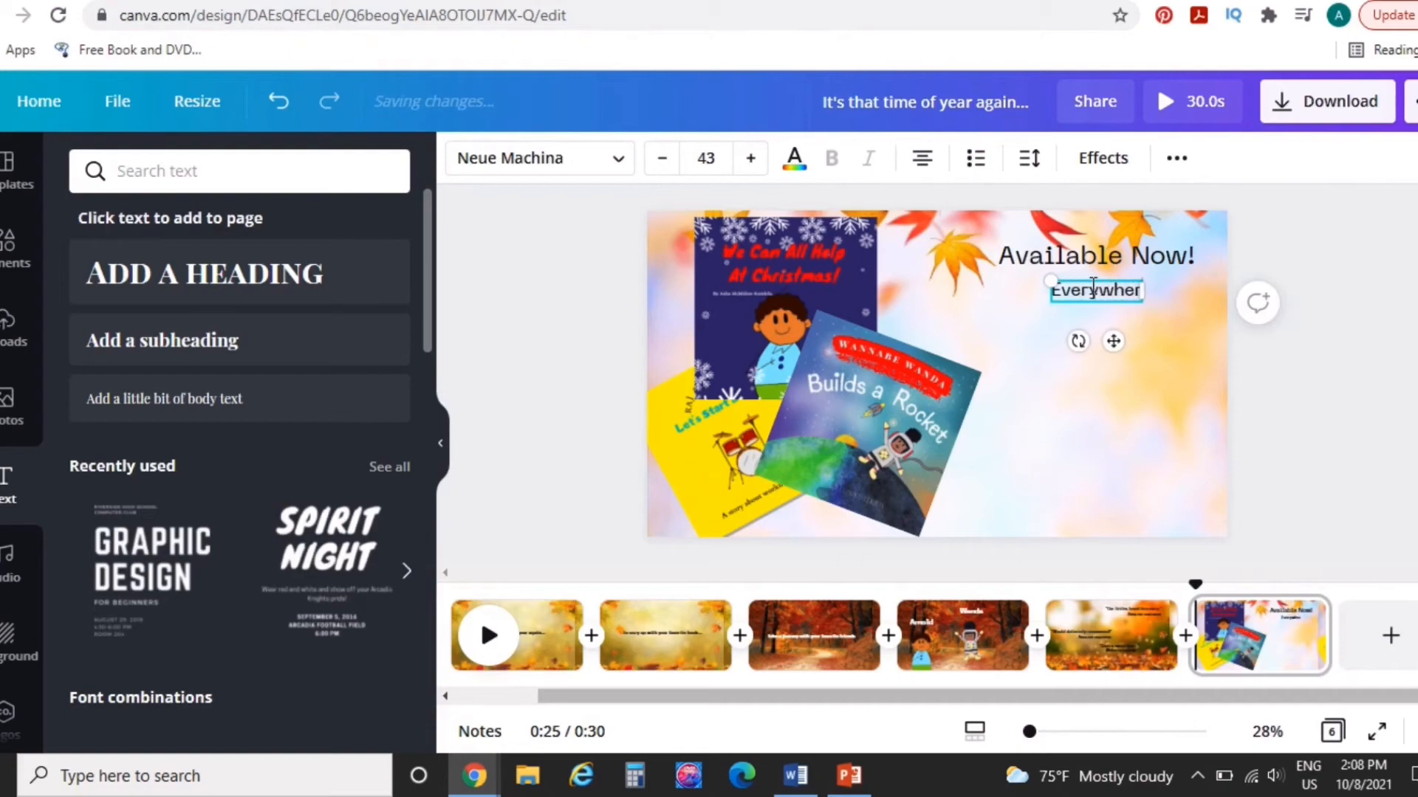
pyautogui.write('e books')
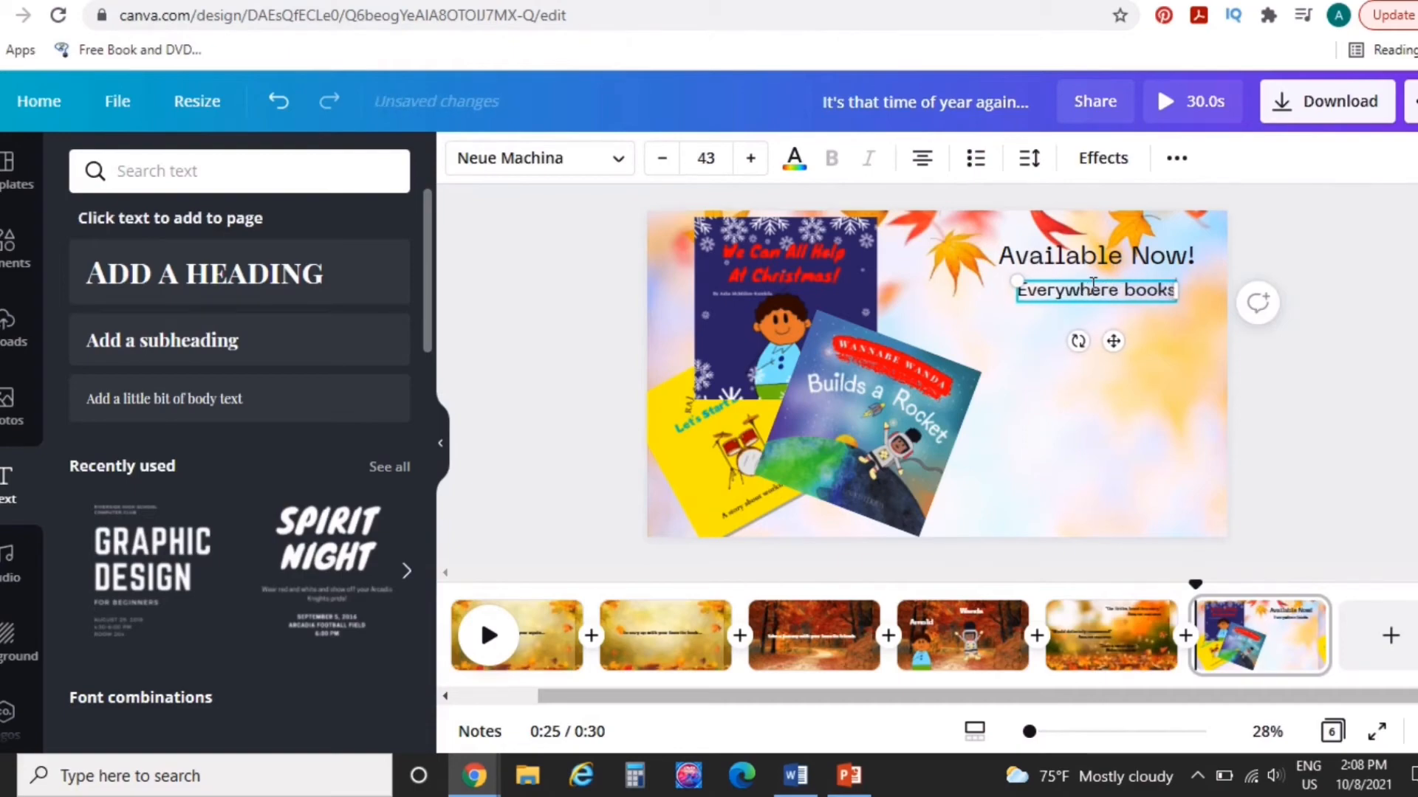
pyautogui.write(' are sold')
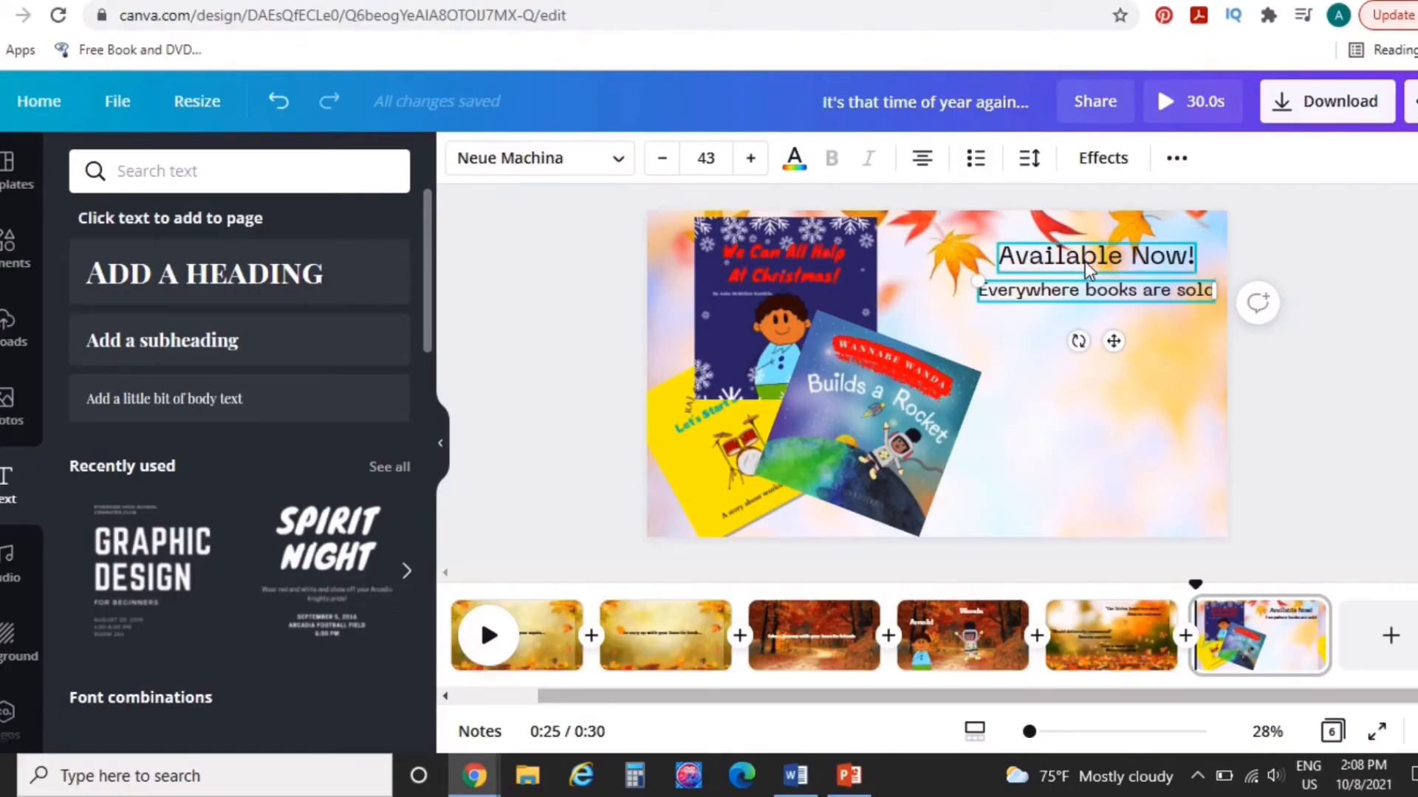
# Step: Enlarge the "Available Now!" heading to font size 68
pyautogui.click(1033, 257)
pyautogui.click(749, 174)
pyautogui.click(749, 175)
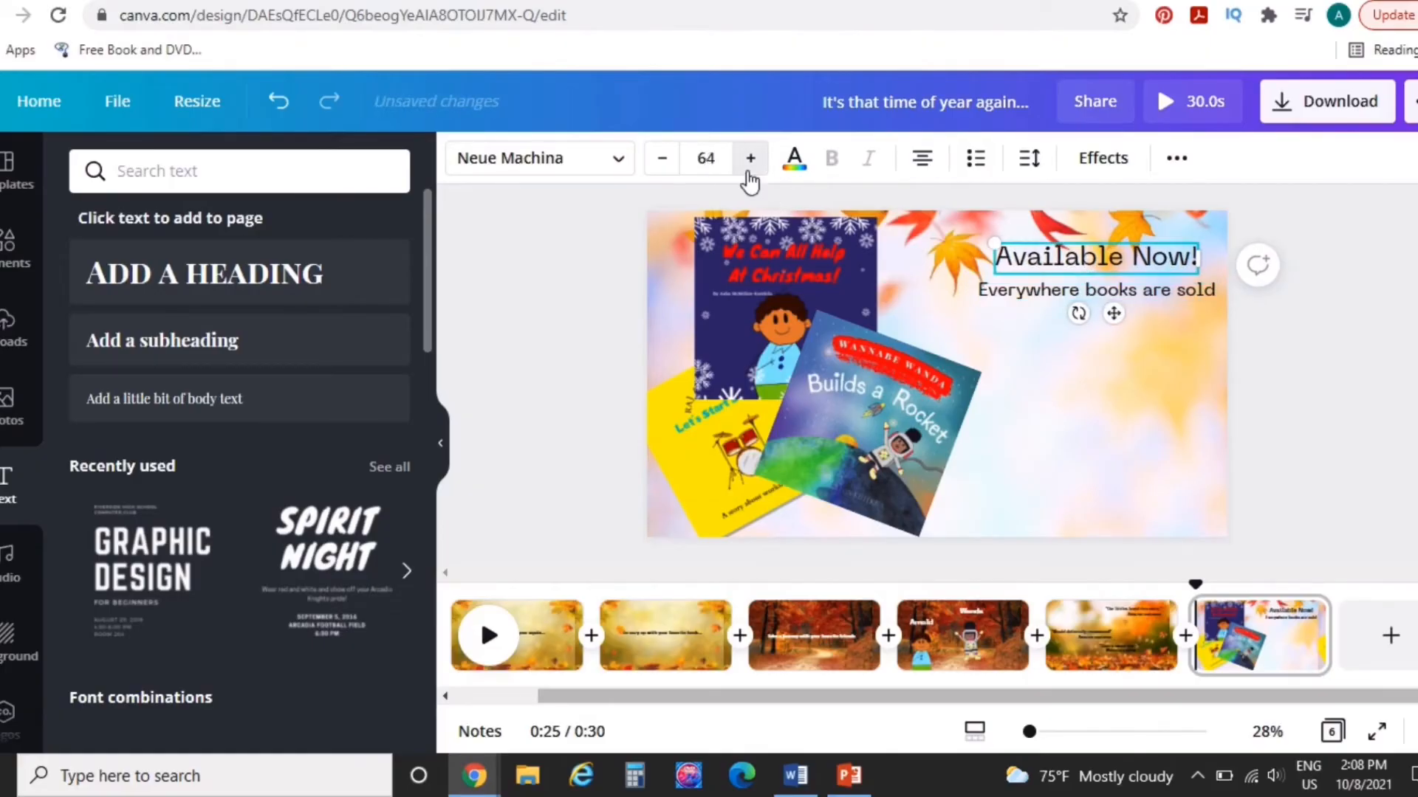
pyautogui.click(749, 174)
pyautogui.click(748, 174)
pyautogui.click(749, 174)
pyautogui.click(749, 174)
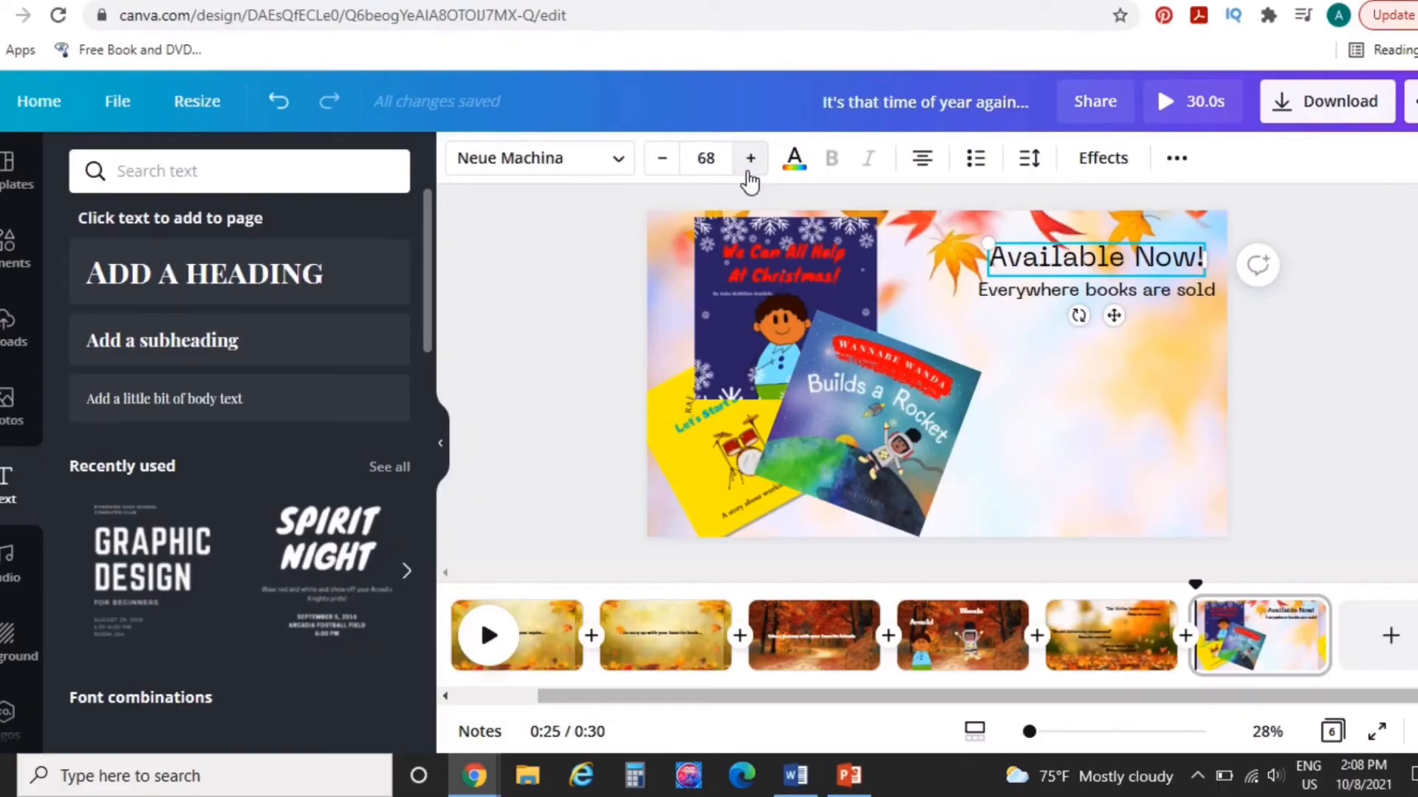
# Step: Move the "Available Now!" and "Everywhere books are sold" lines together slightly lower on the closing page
pyautogui.click(525, 282)
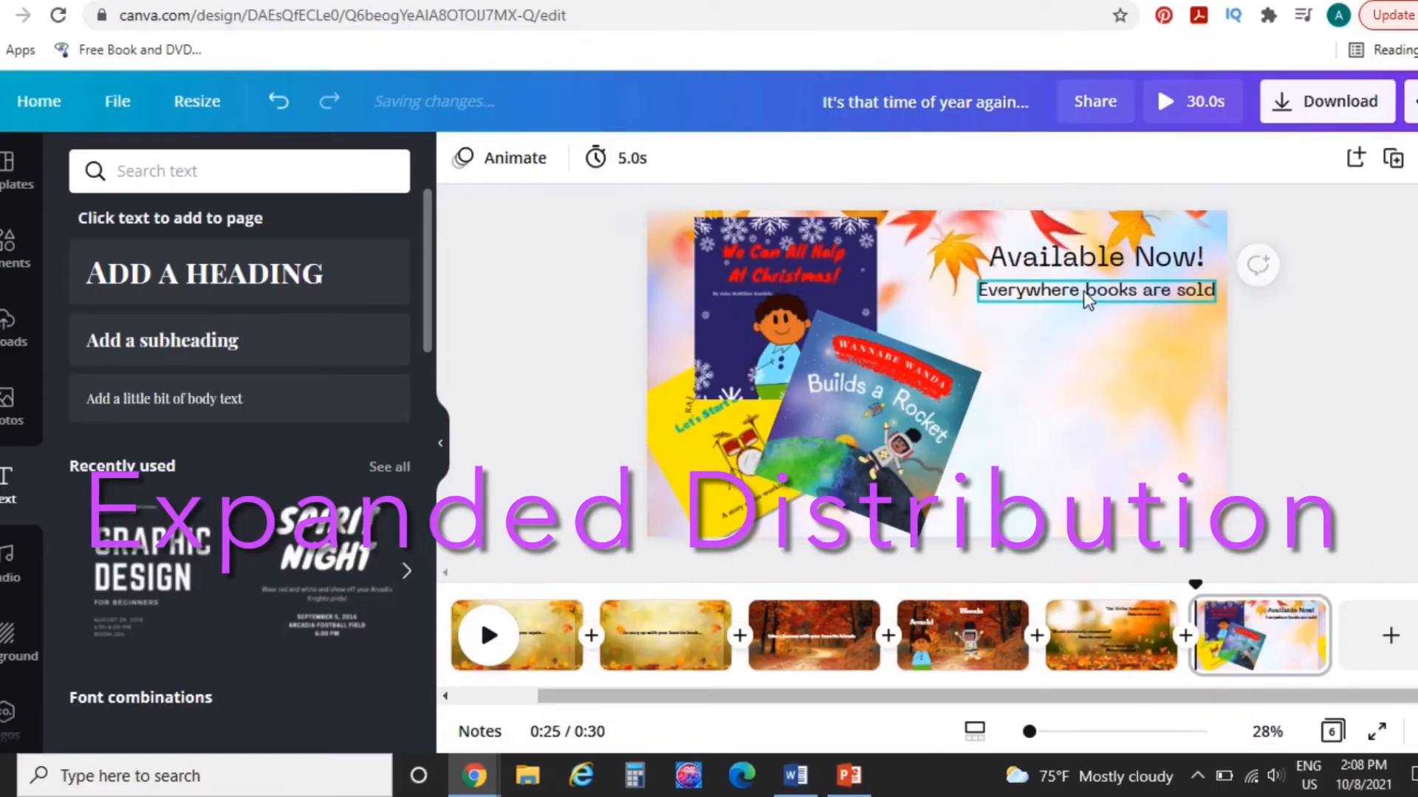
pyautogui.moveTo(993, 229); pyautogui.dragTo(1210, 314)
pyautogui.moveTo(1096, 290); pyautogui.dragTo(1083, 332)
pyautogui.click(1142, 394)
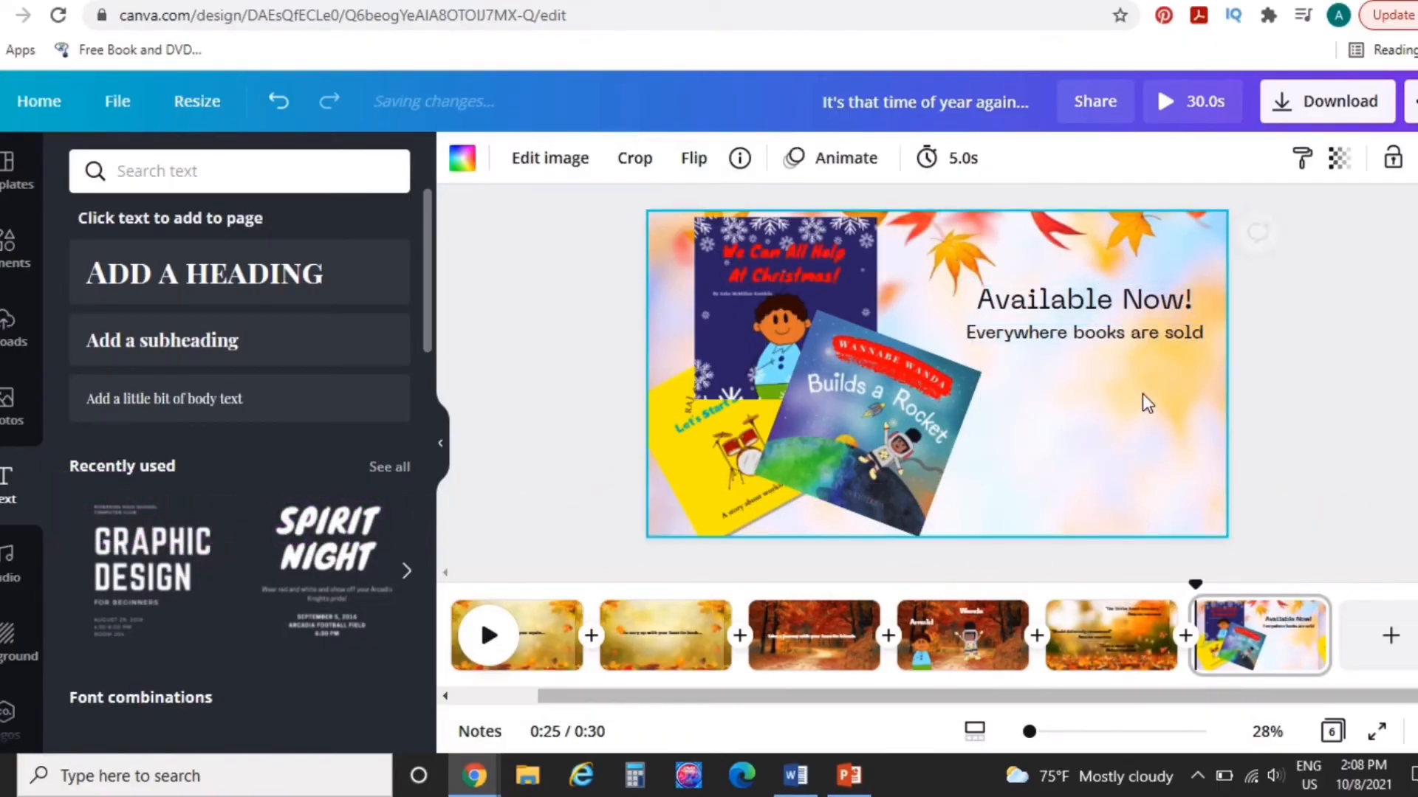
# Step: Add a subheading text to the closing page in the Neue Machina font at size 46
pyautogui.click(175, 341)
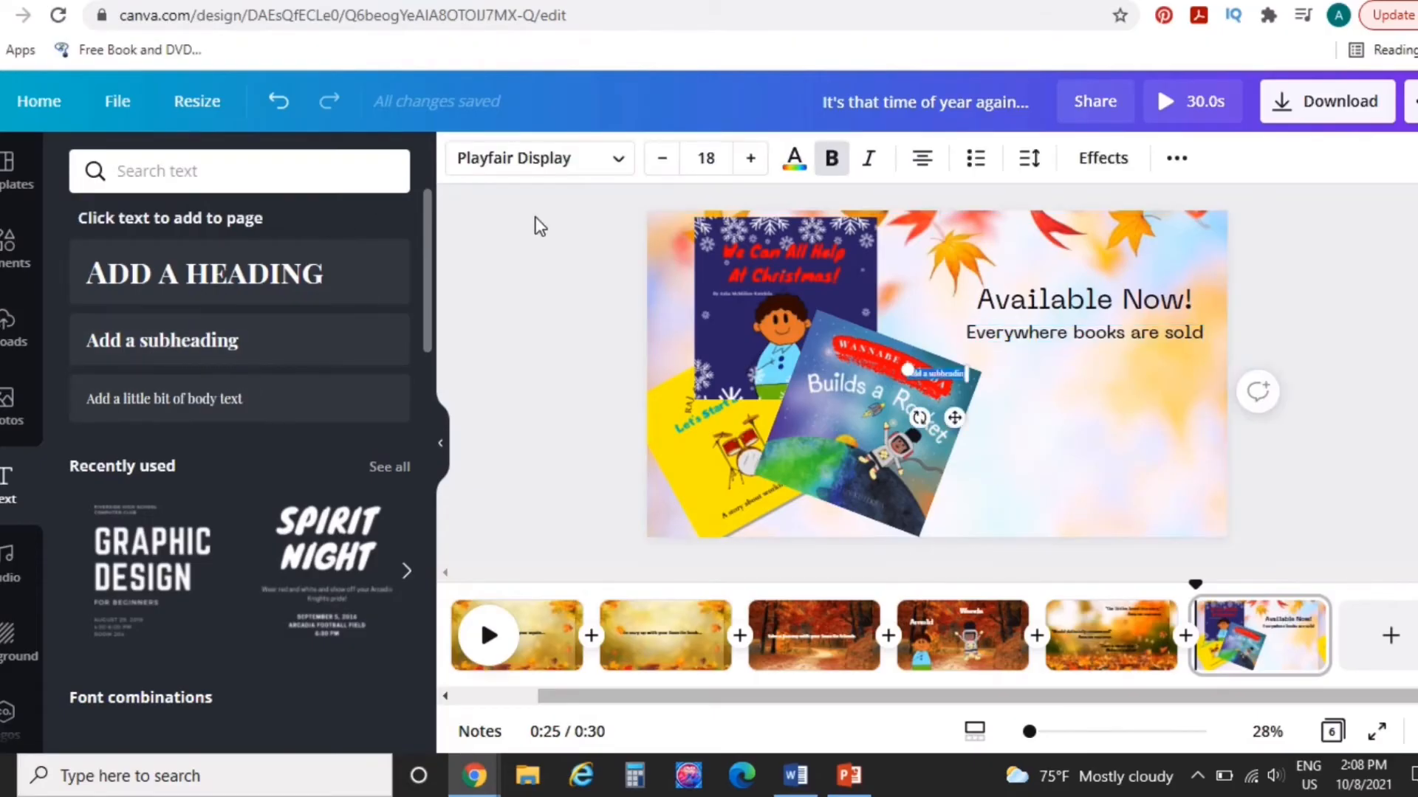
pyautogui.click(620, 164)
pyautogui.click(139, 235)
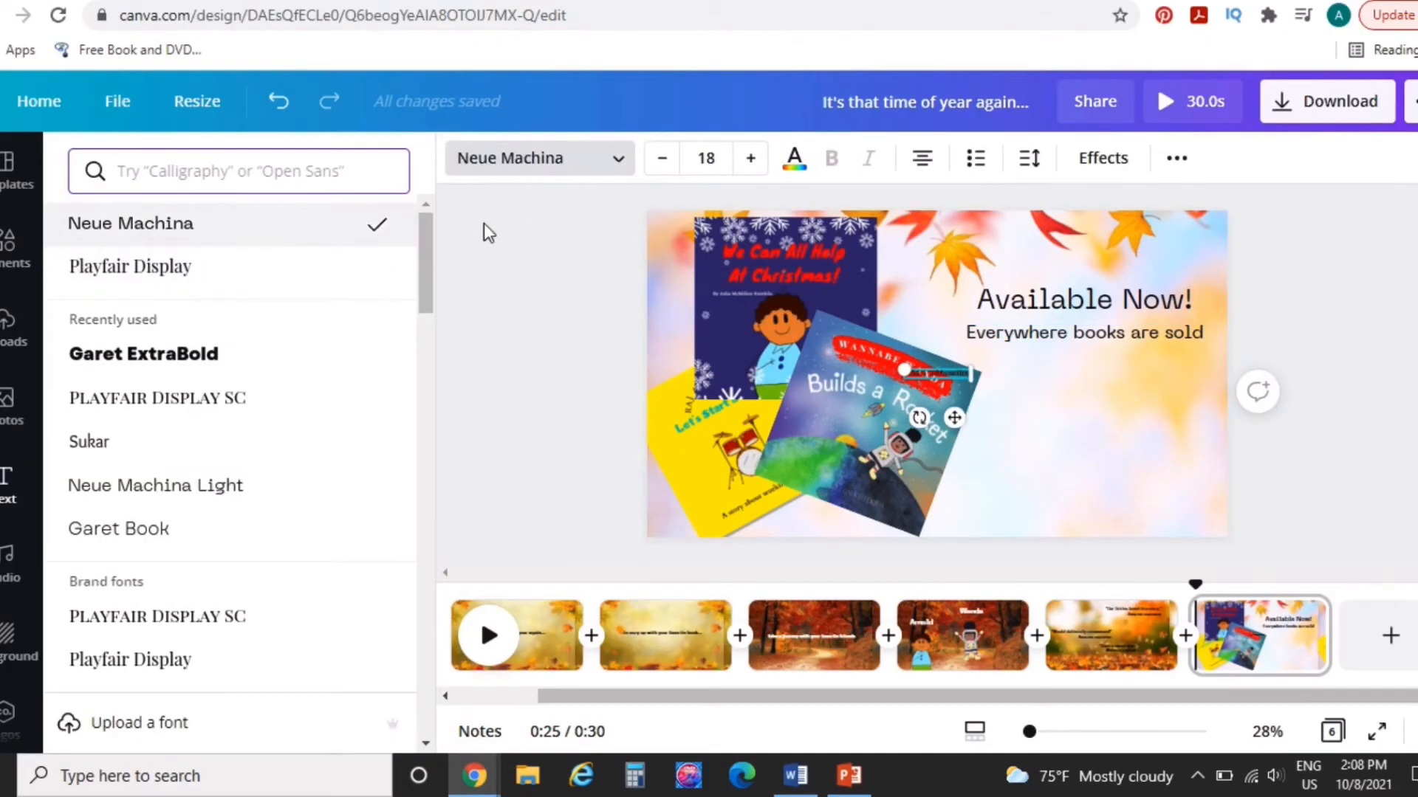
pyautogui.click(753, 159)
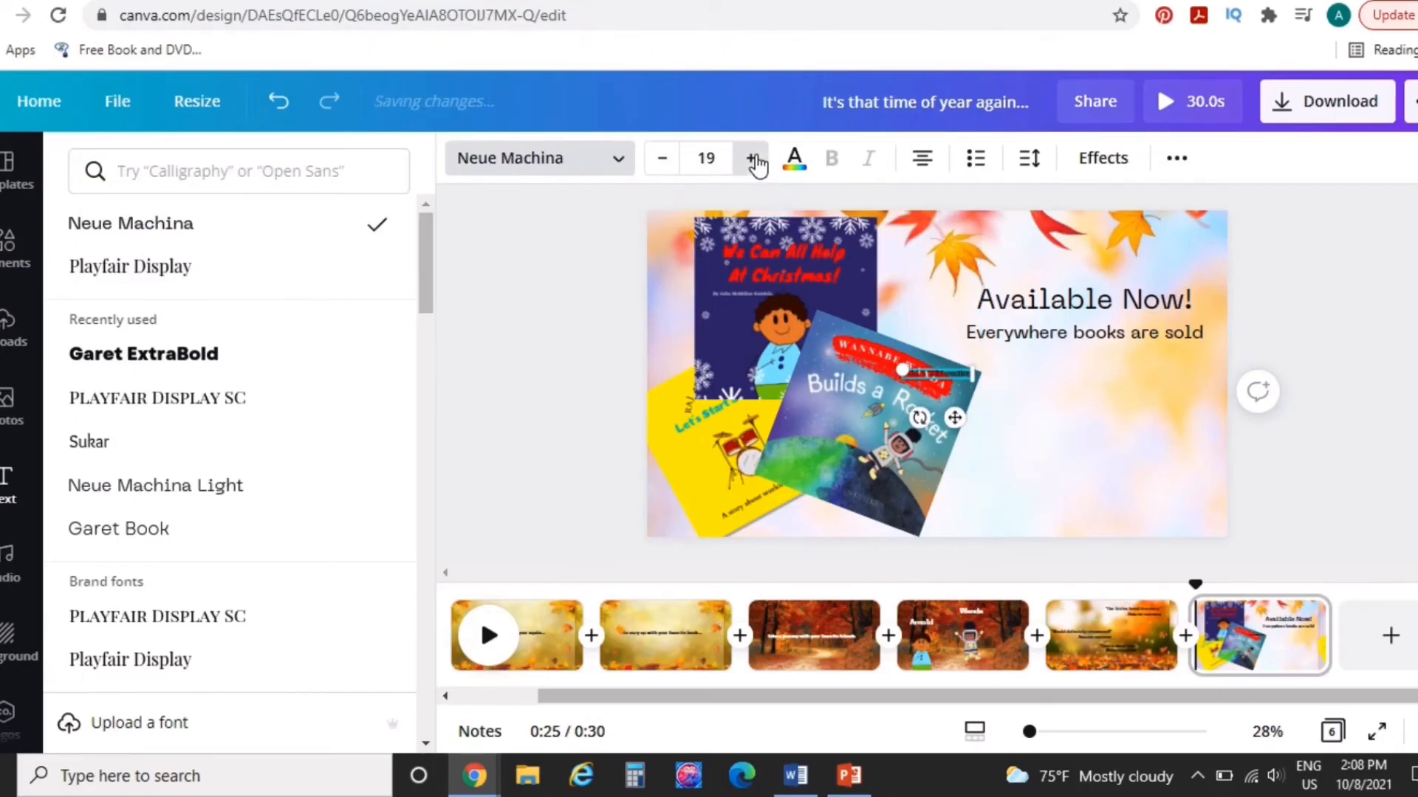
pyautogui.click(753, 159)
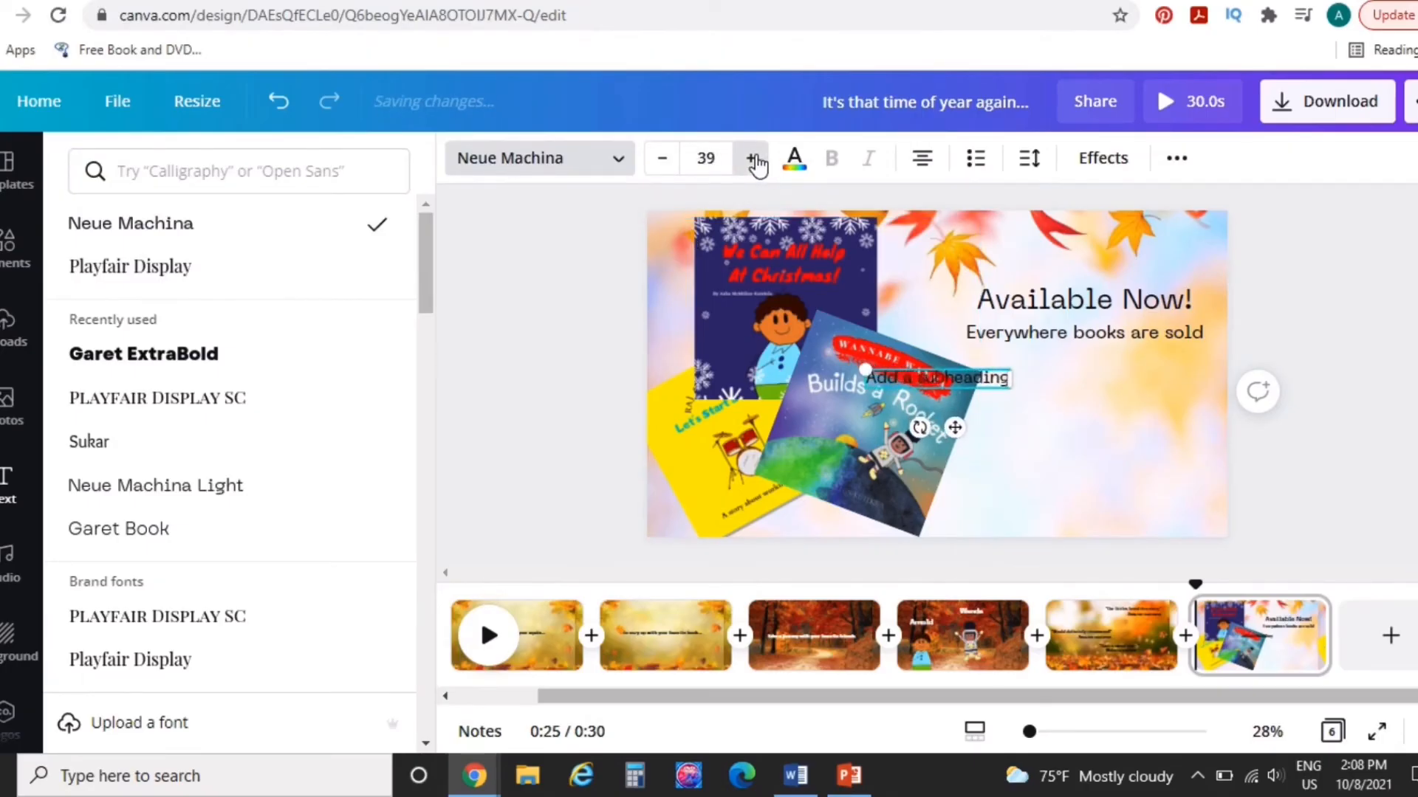
pyautogui.click(753, 159)
pyautogui.click(753, 160)
pyautogui.click(753, 160)
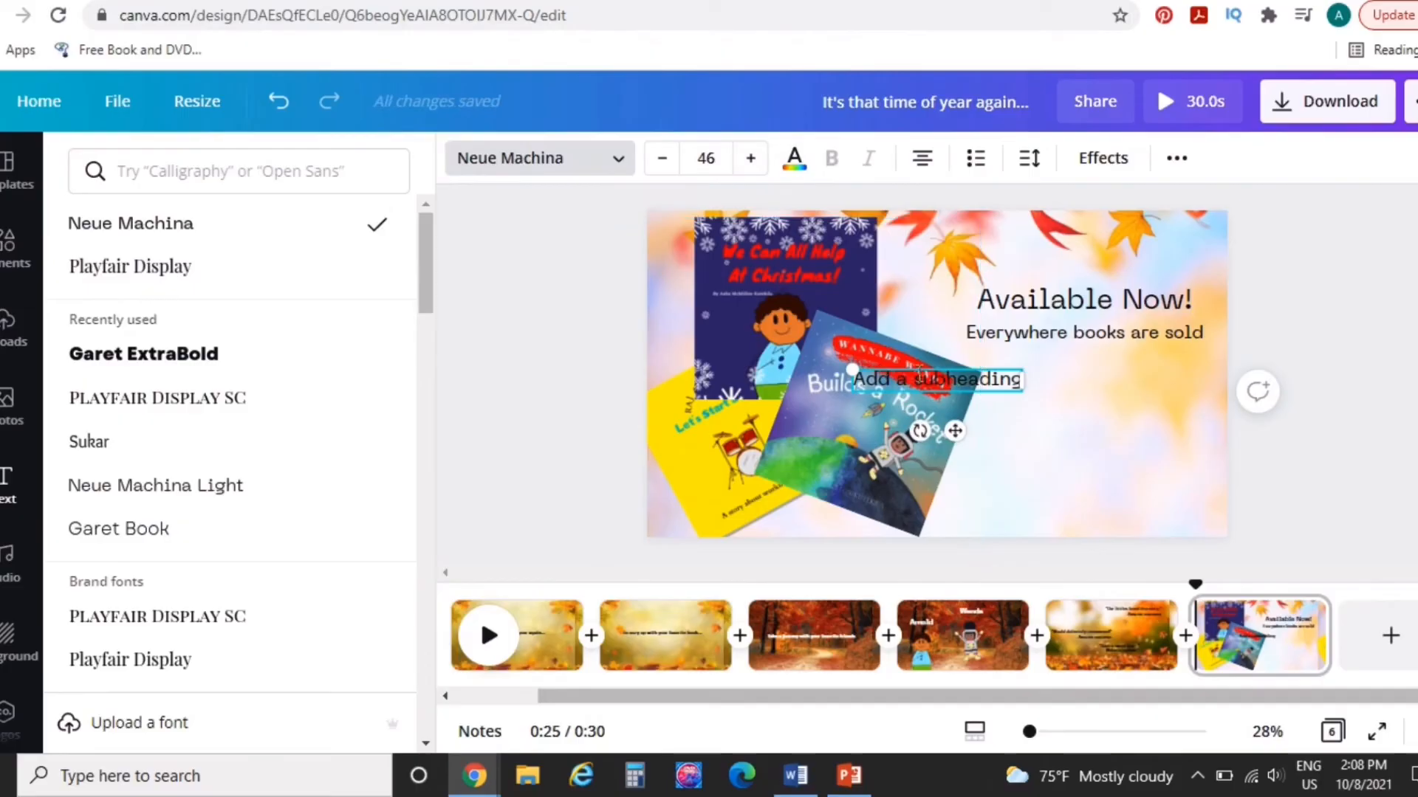
# Step: Place the new subheading centred under "Everywhere books are sold" and replace its wording with "&"
pyautogui.moveTo(1017, 376); pyautogui.dragTo(1076, 353)
pyautogui.doubleClick(1081, 361)
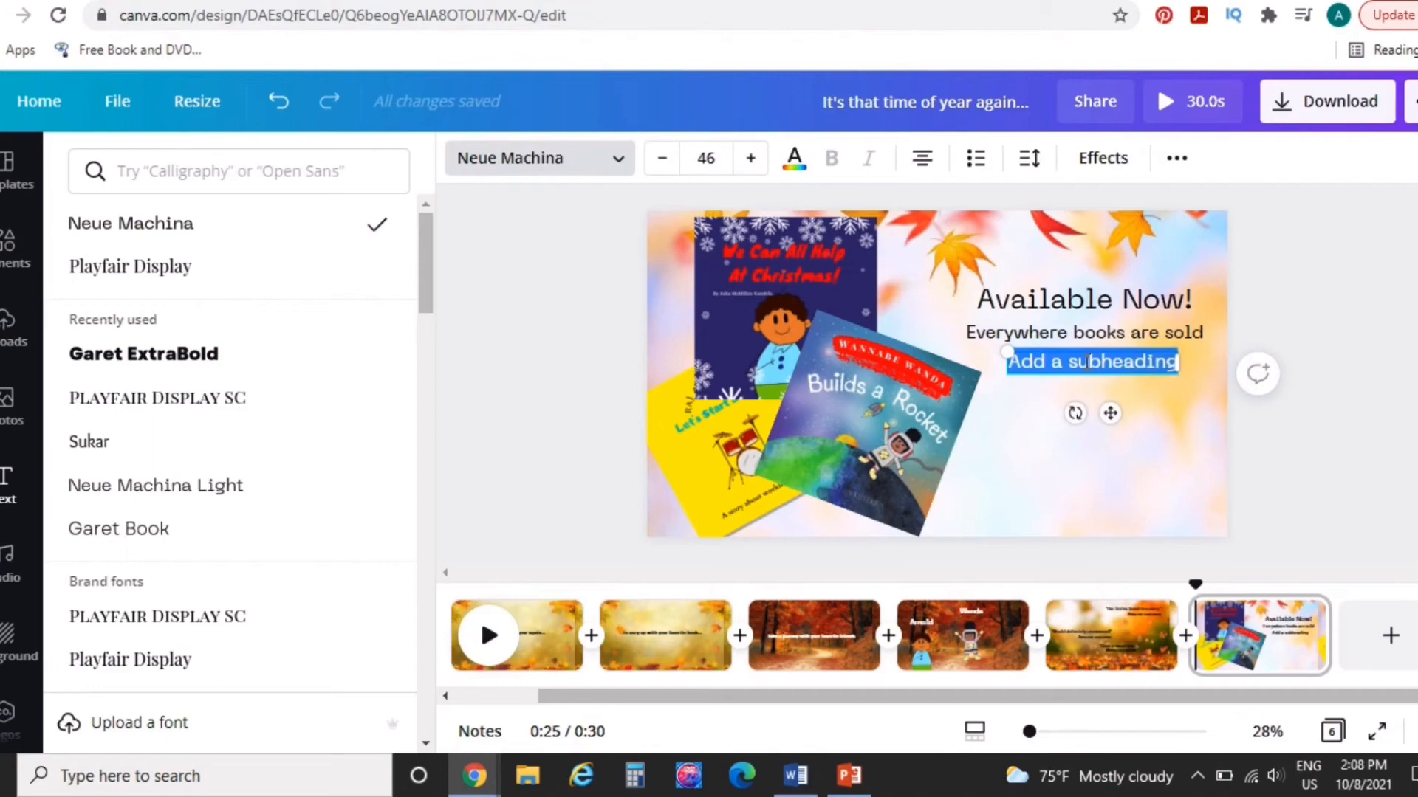
pyautogui.press('BackSpace')
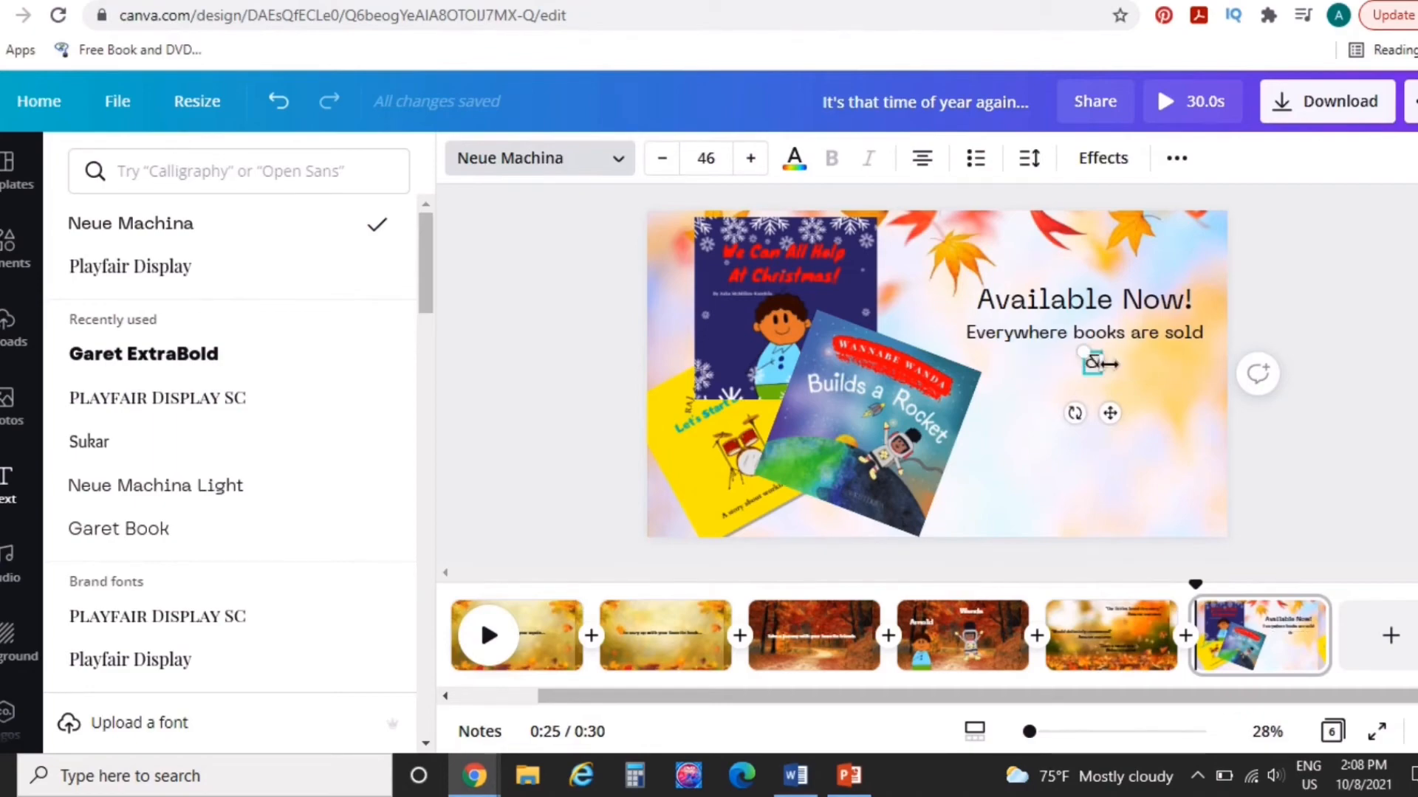
pyautogui.press('Escape')
pyautogui.click(1172, 402)
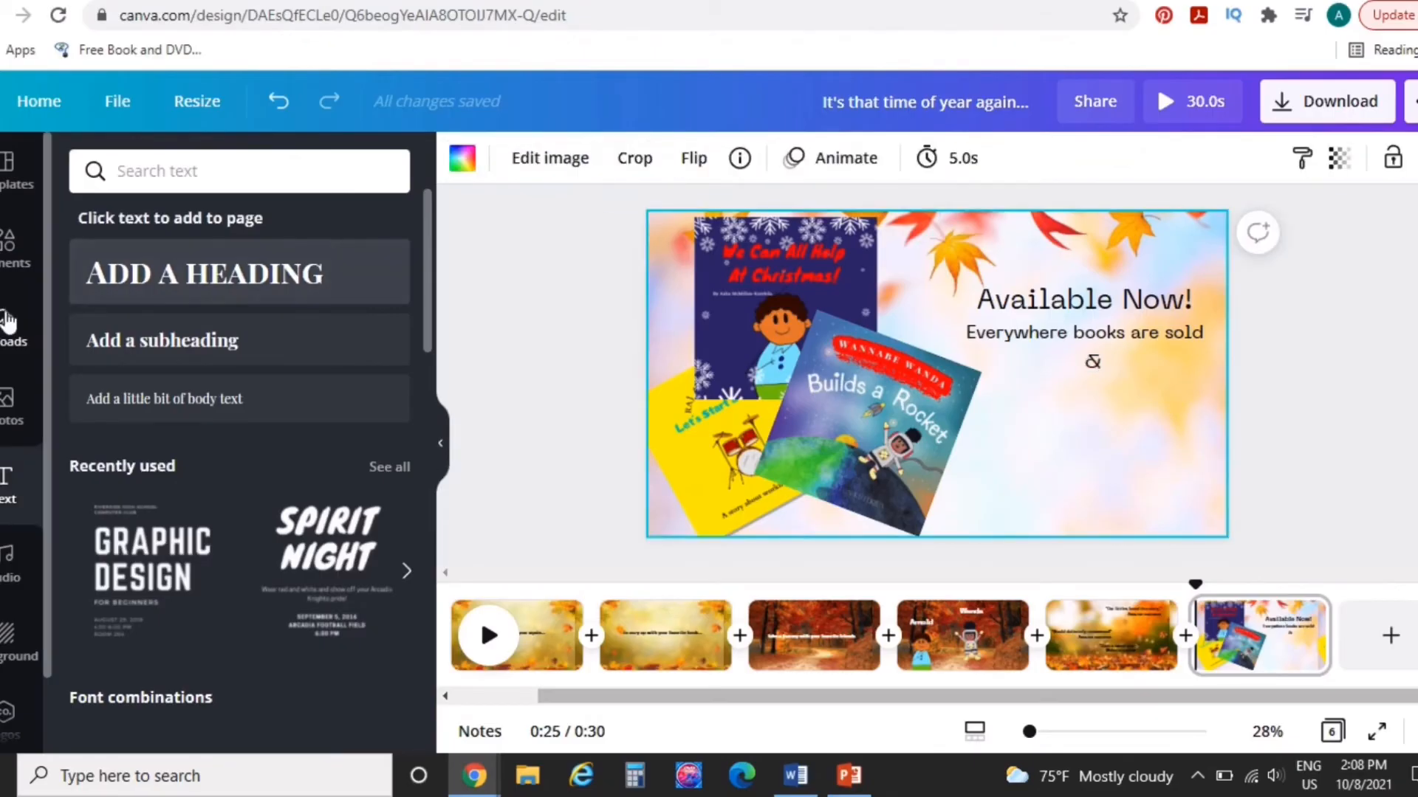
# Step: Search the elements for "amazon", add the full Amazon wordmark logo, and place it at reduced size below the "&"
pyautogui.click(4, 254)
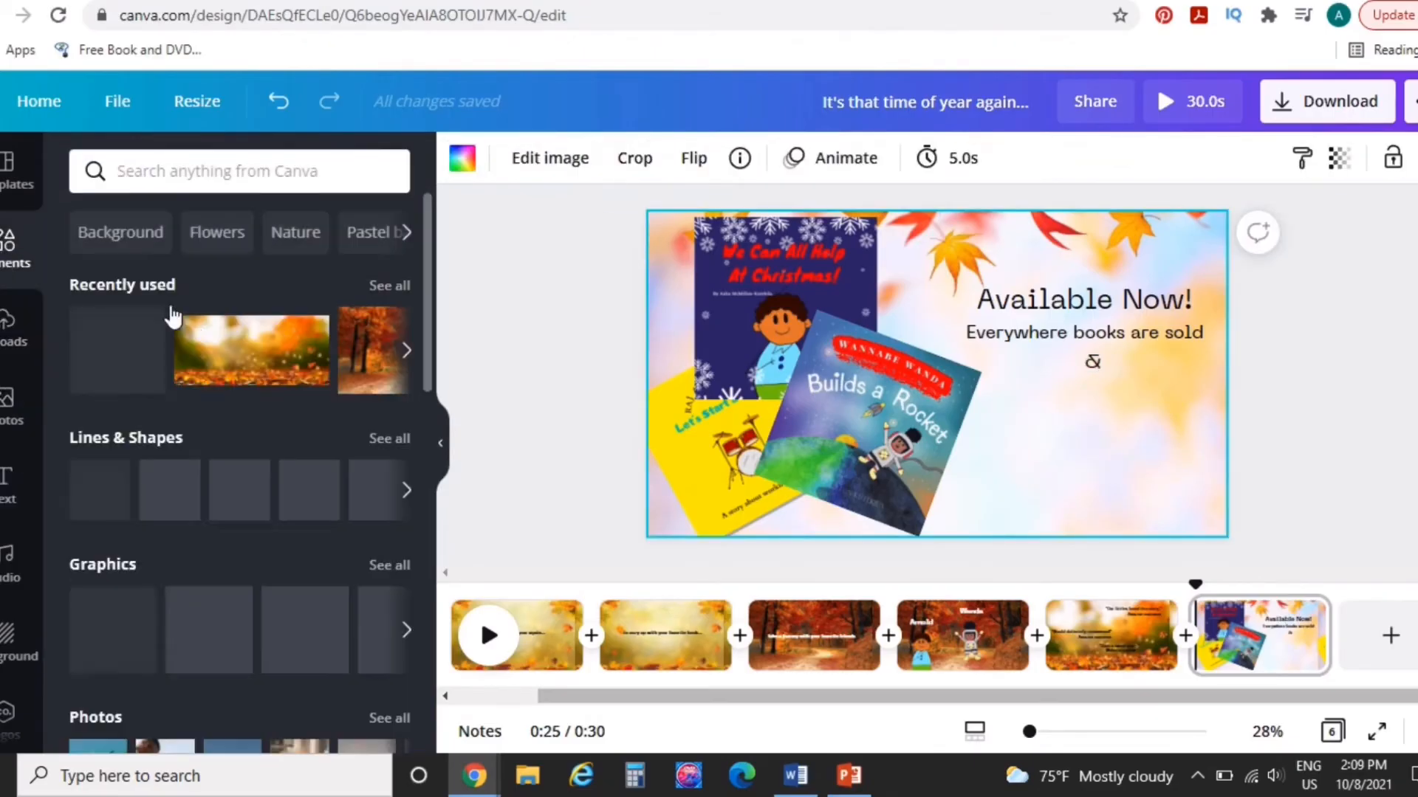
pyautogui.click(198, 180)
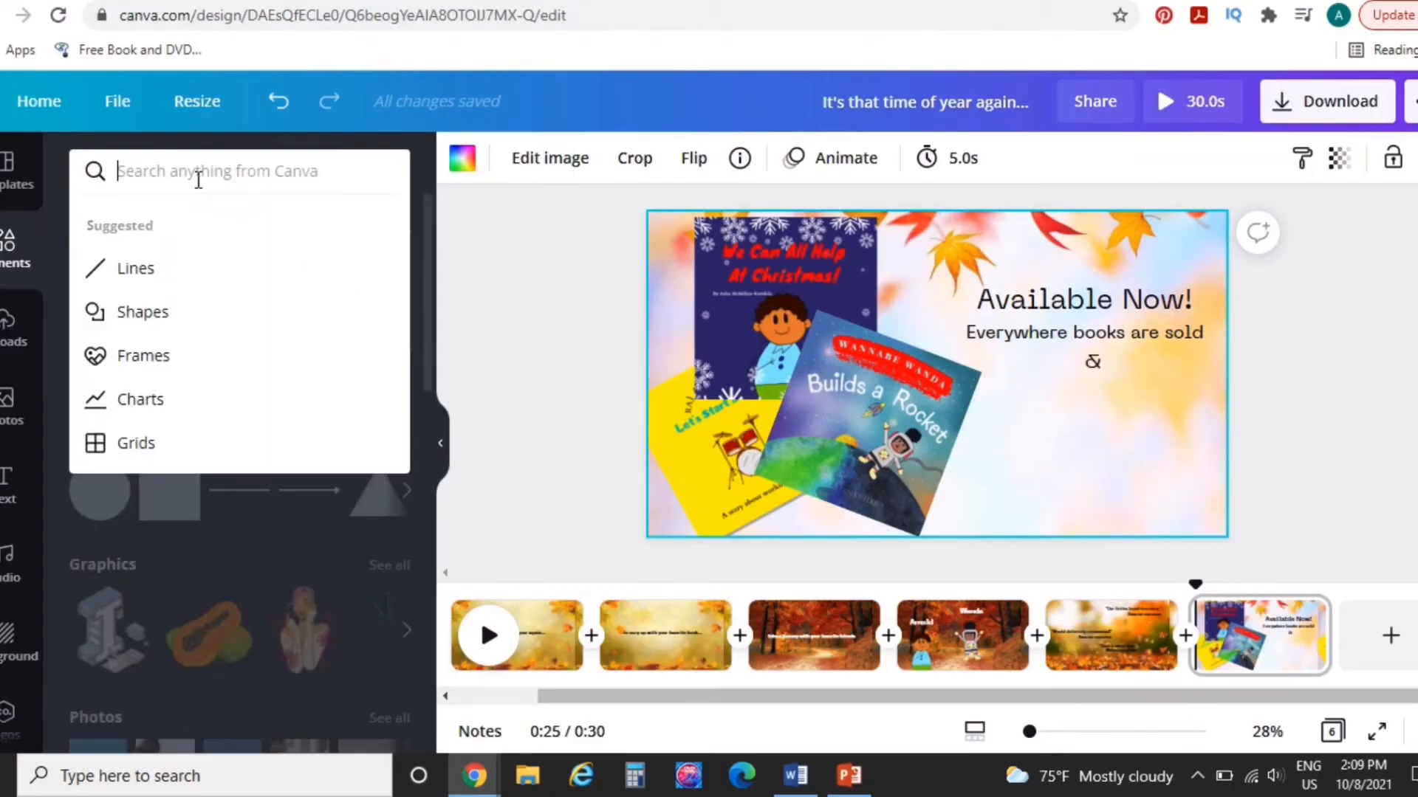
pyautogui.write('amazon')
pyautogui.press('Return')
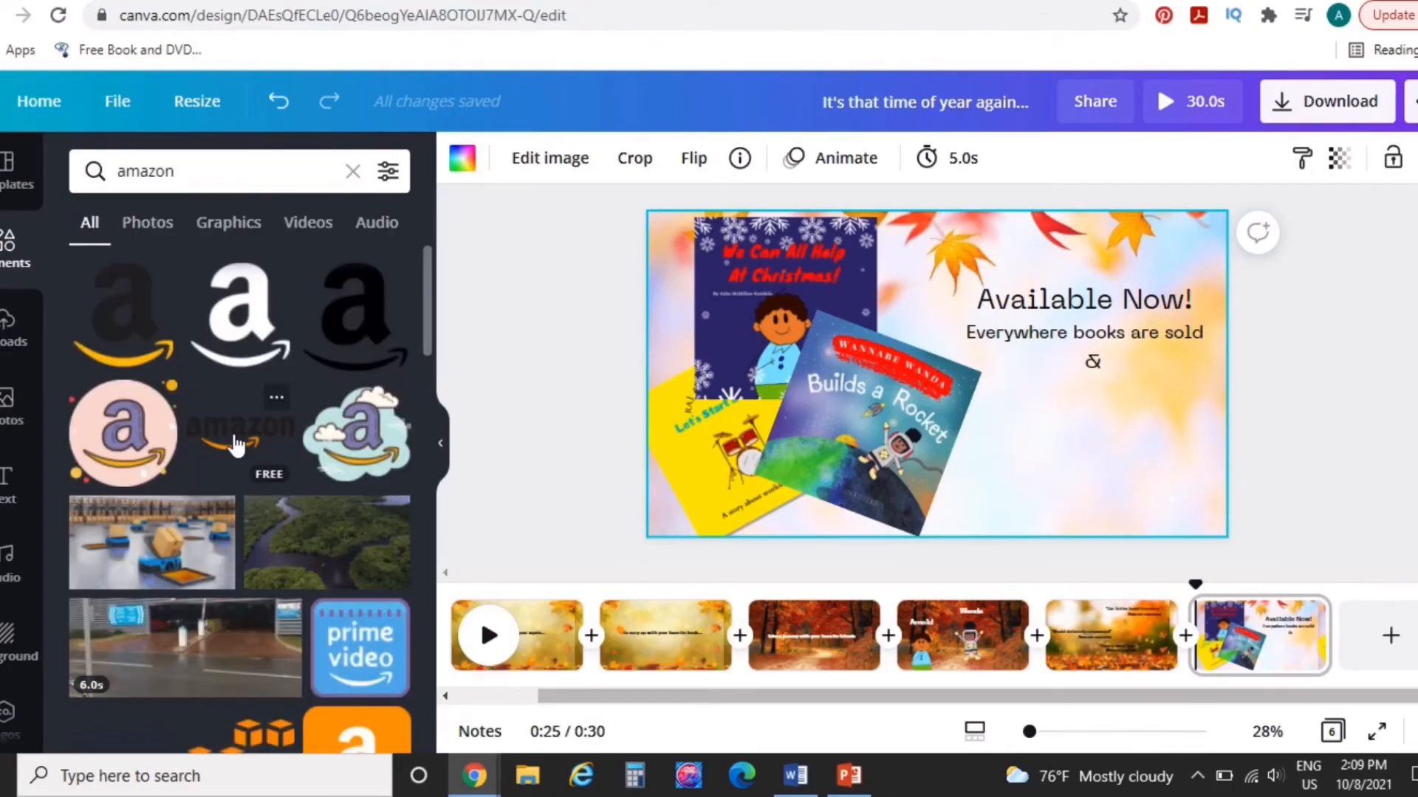
pyautogui.click(234, 446)
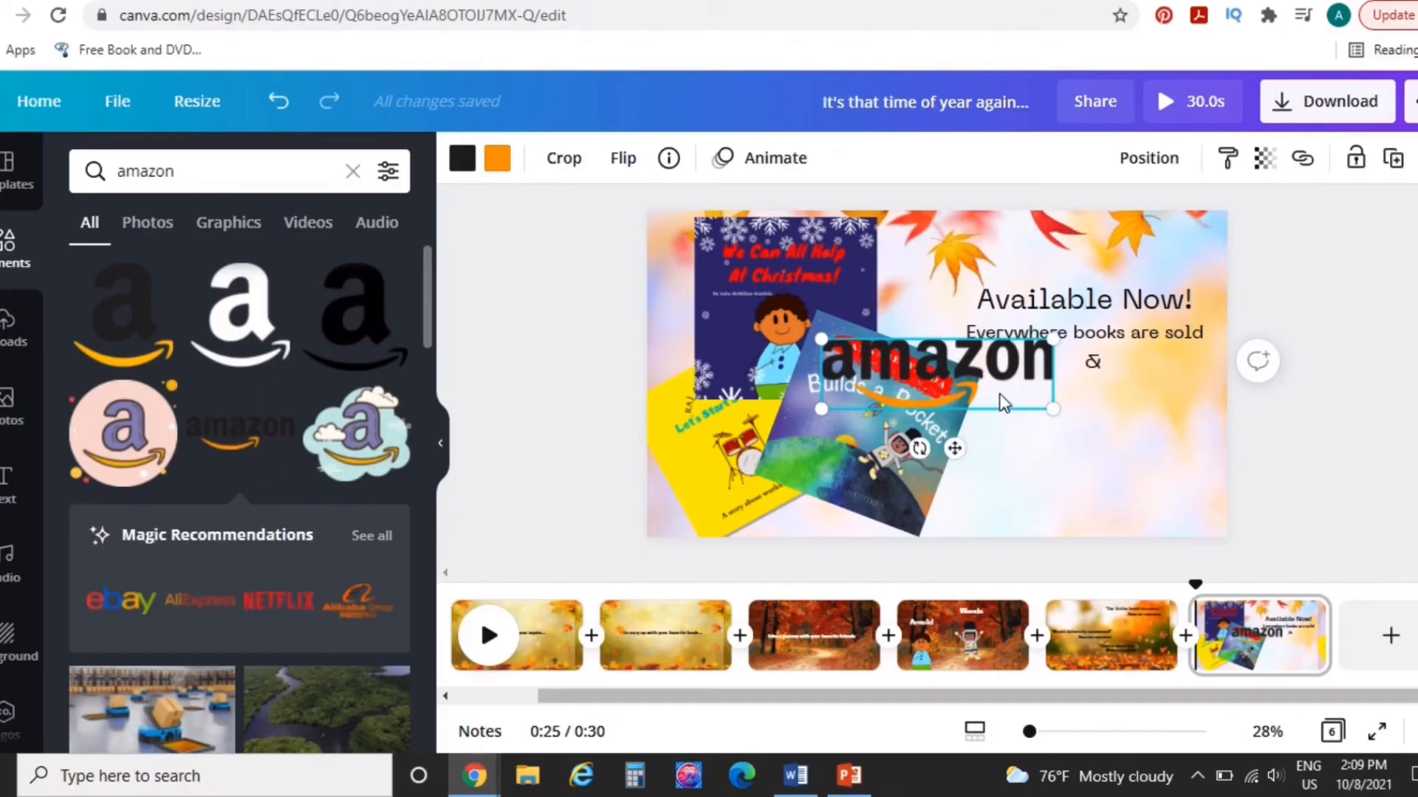
pyautogui.moveTo(1002, 403); pyautogui.dragTo(1166, 452)
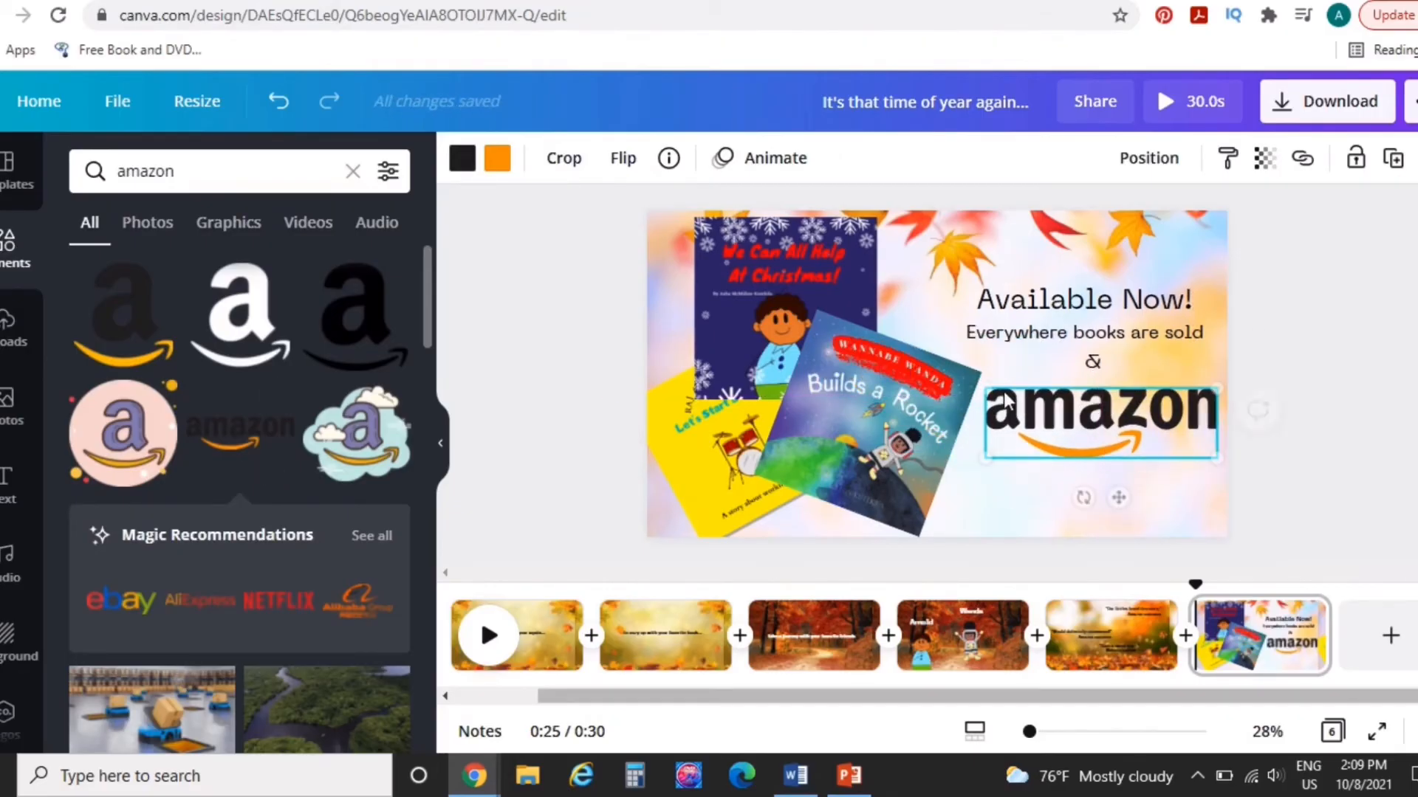
pyautogui.moveTo(1061, 395); pyautogui.dragTo(1123, 404)
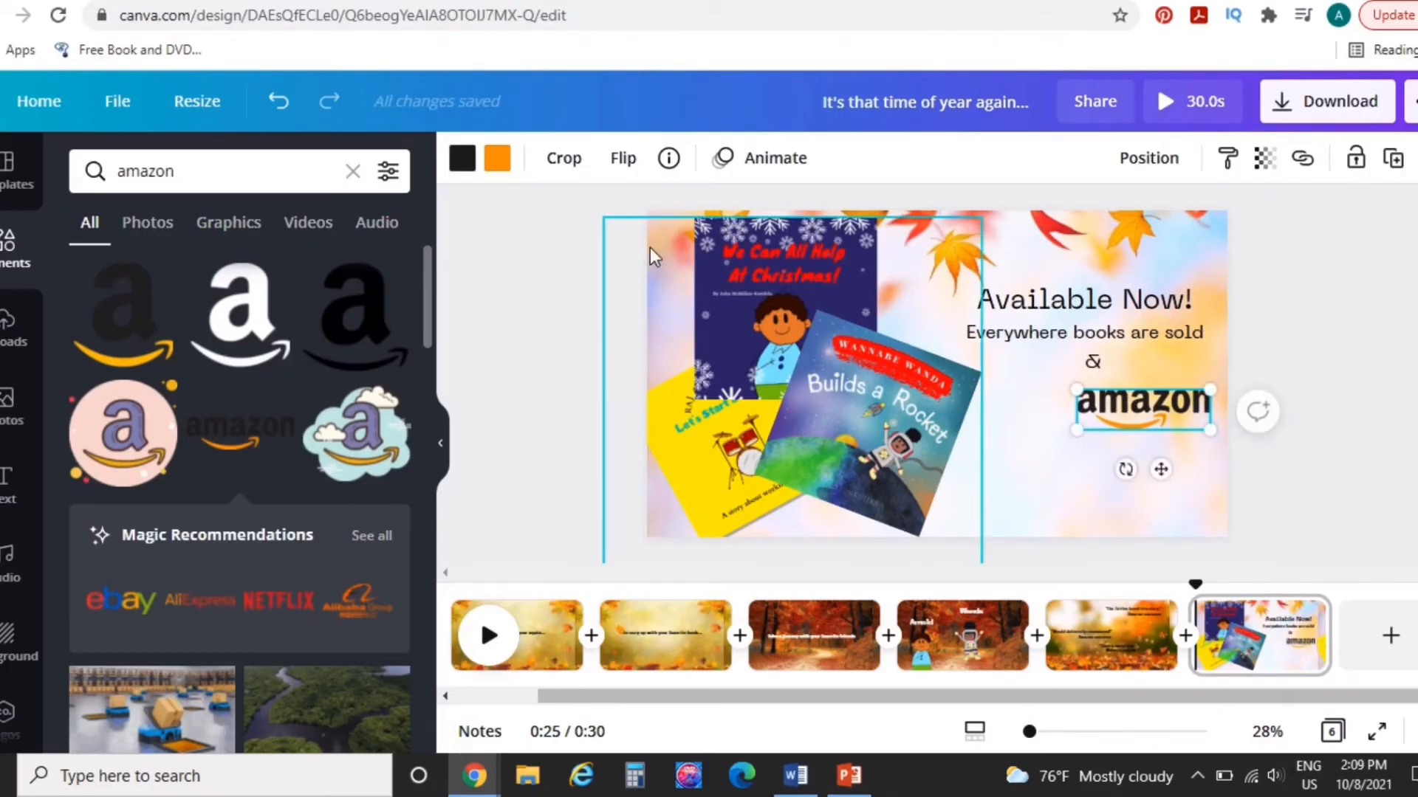
# Step: Search the elements for "instagram", add the colour-gradient Instagram icon, and place it much smaller near the page's bottom edge beside the book covers
pyautogui.click(349, 174)
pyautogui.write('insta')
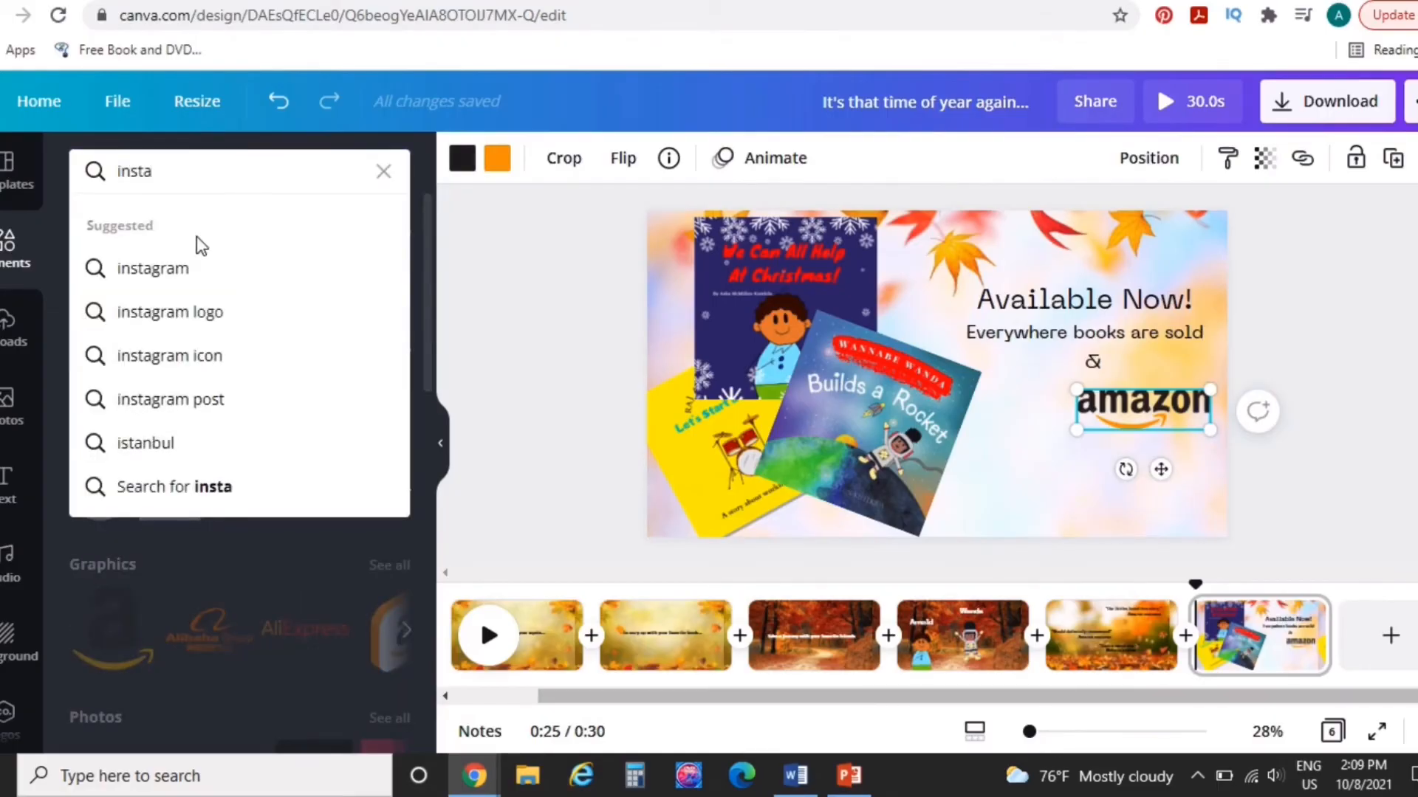
pyautogui.click(171, 273)
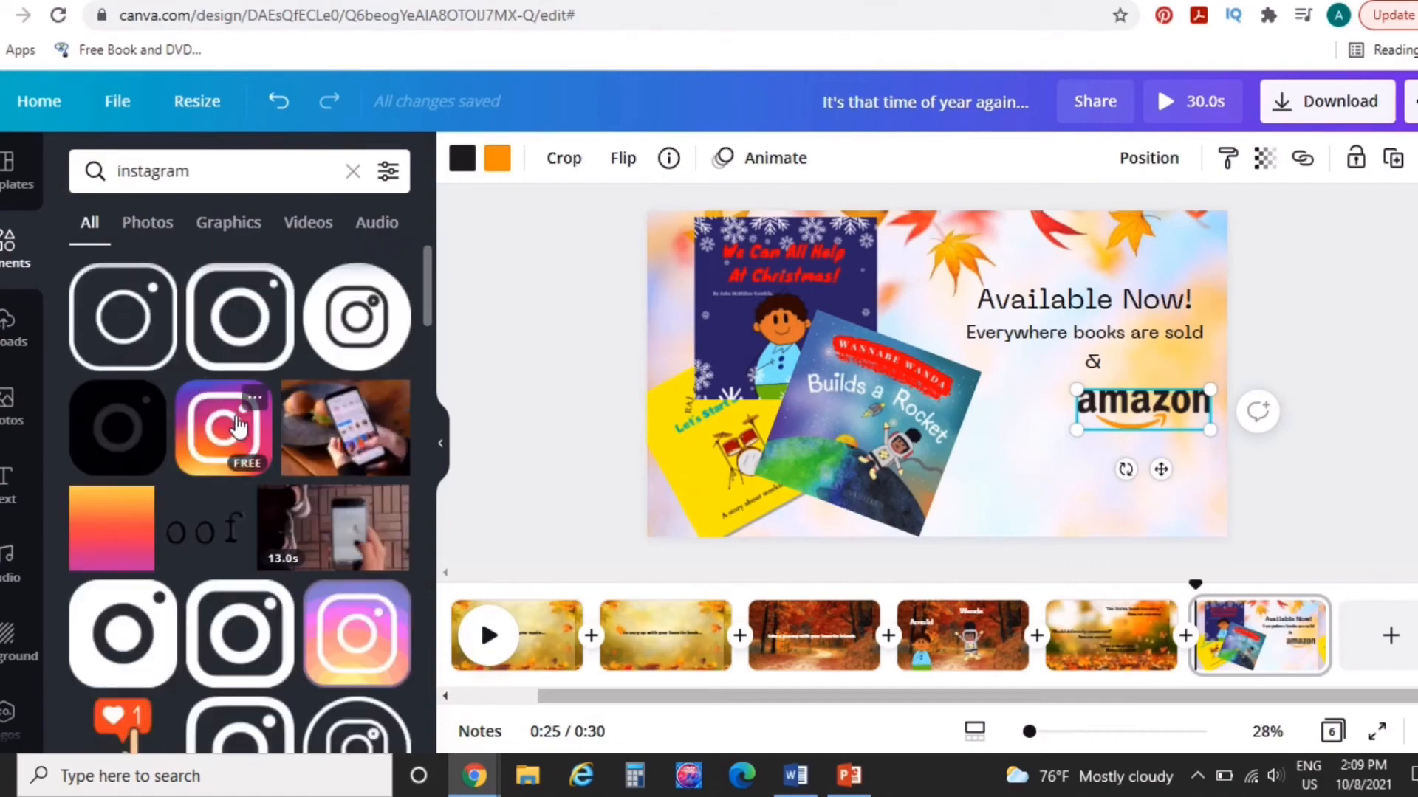
pyautogui.click(223, 428)
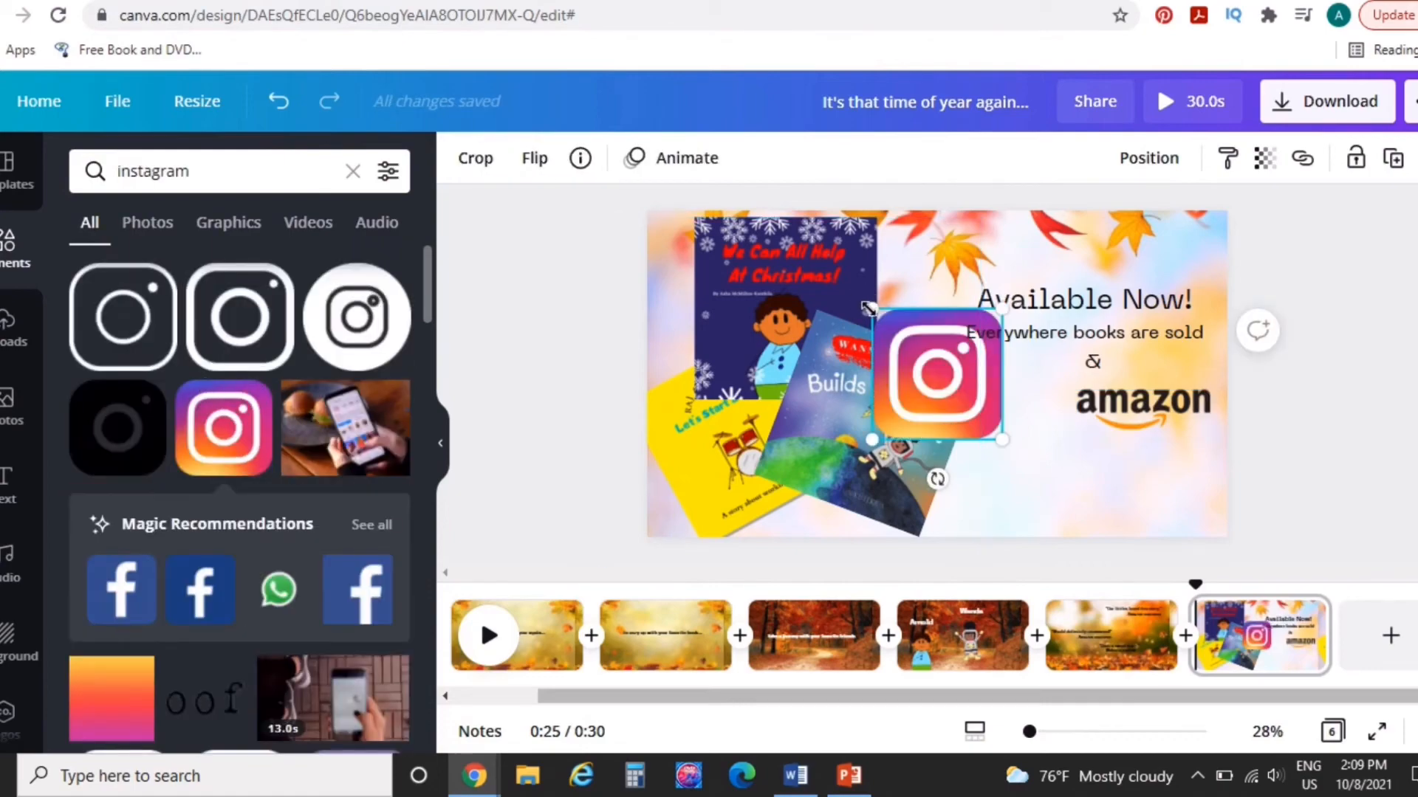
pyautogui.moveTo(916, 347); pyautogui.dragTo(978, 495)
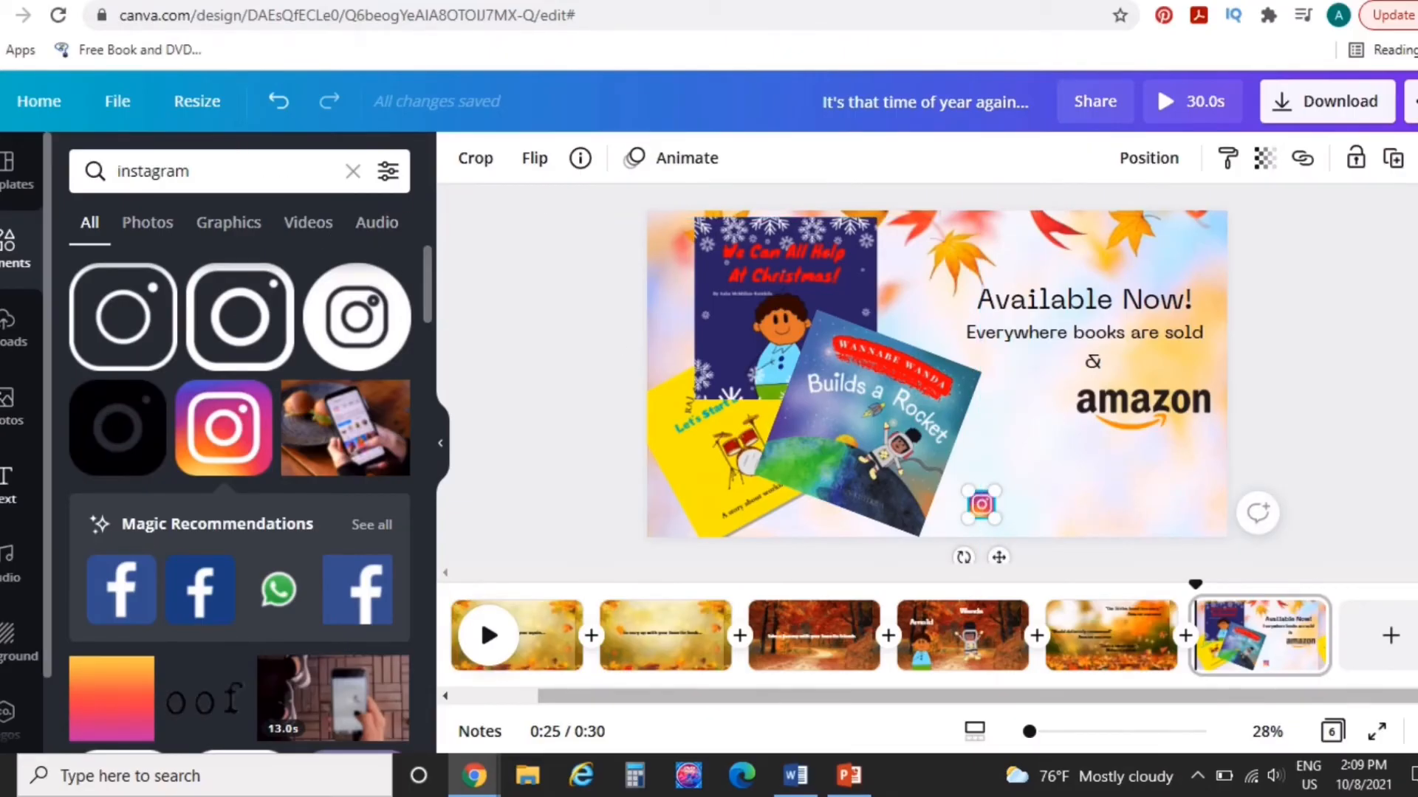
pyautogui.click(5, 485)
pyautogui.moveTo(162, 340); pyautogui.dragTo(1096, 522)
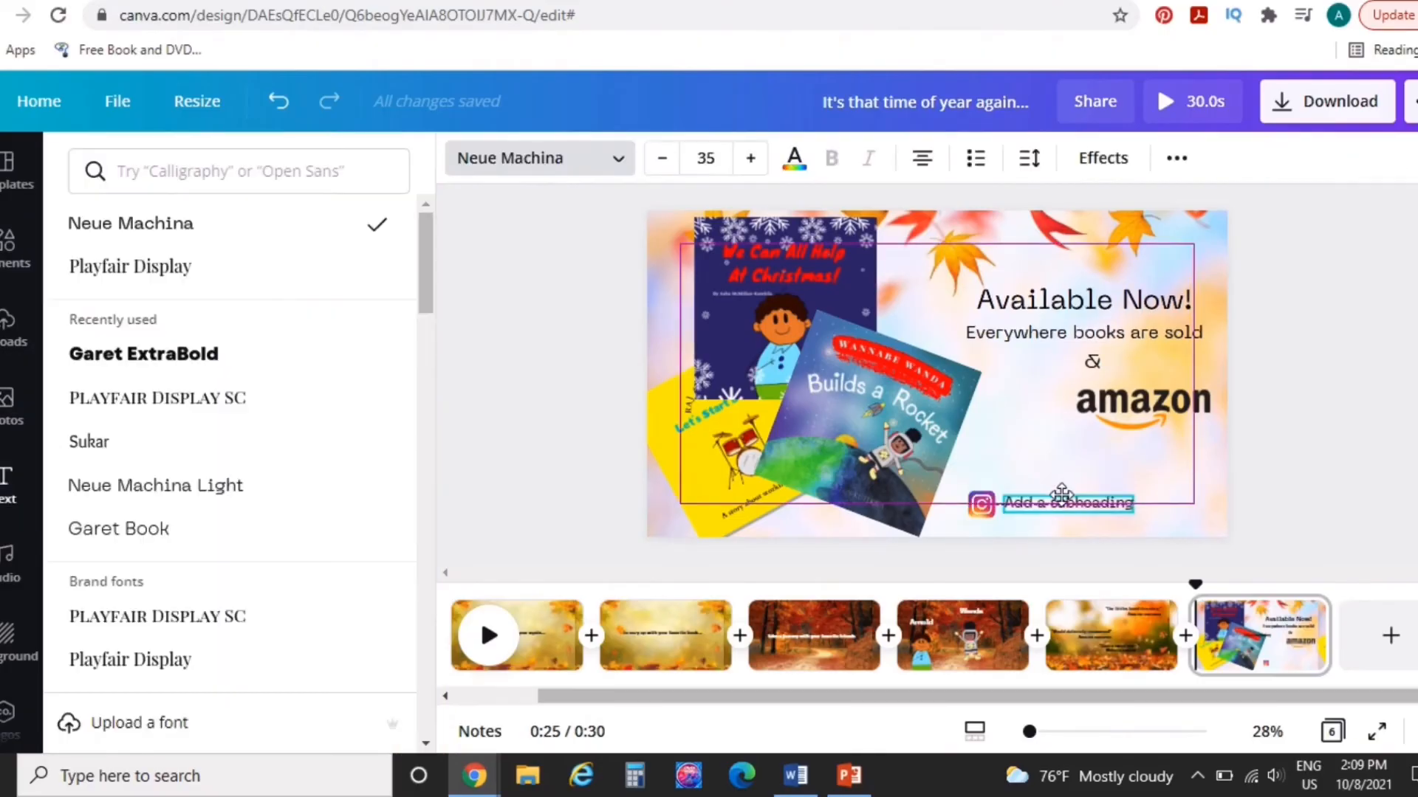
pyautogui.doubleClick(1080, 500)
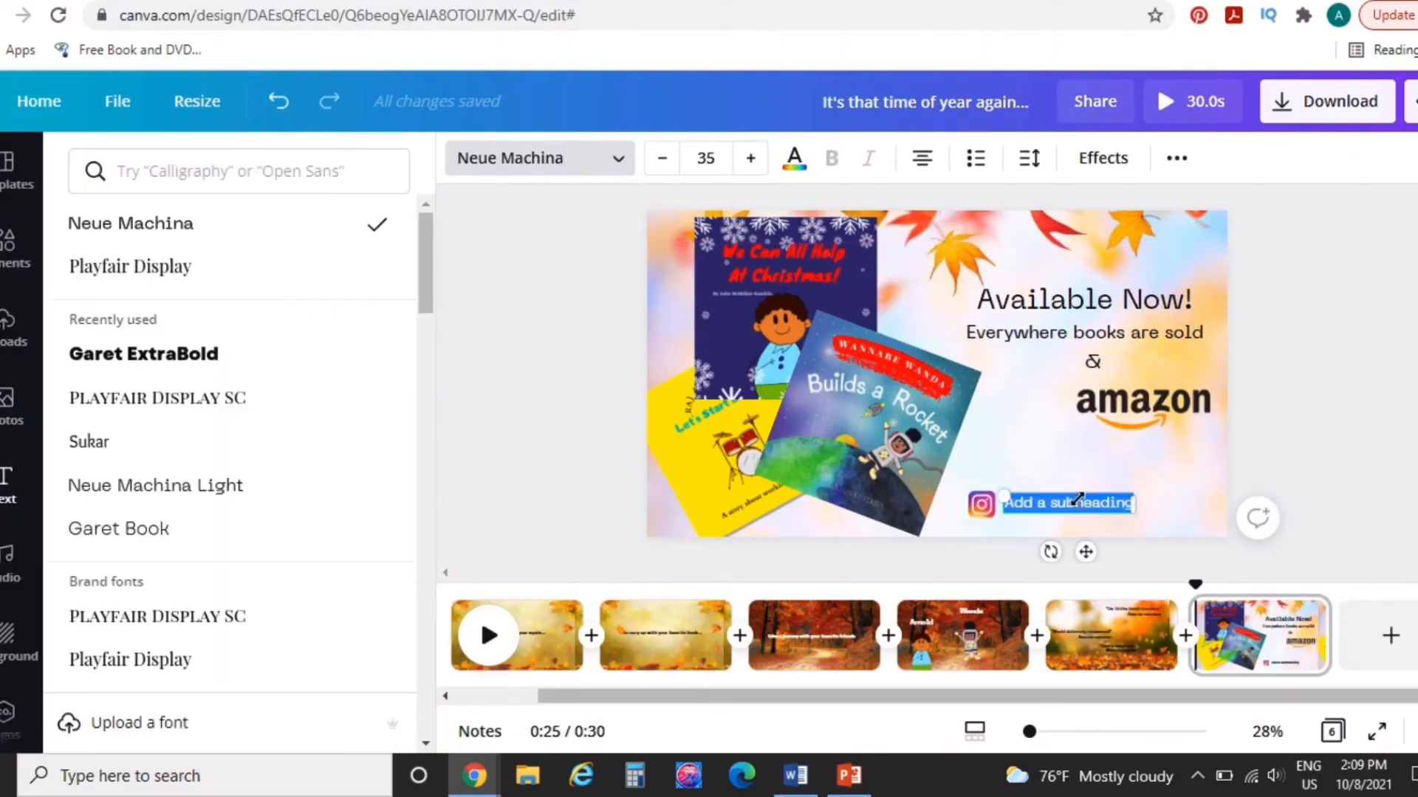
pyautogui.write('@pineconeci')
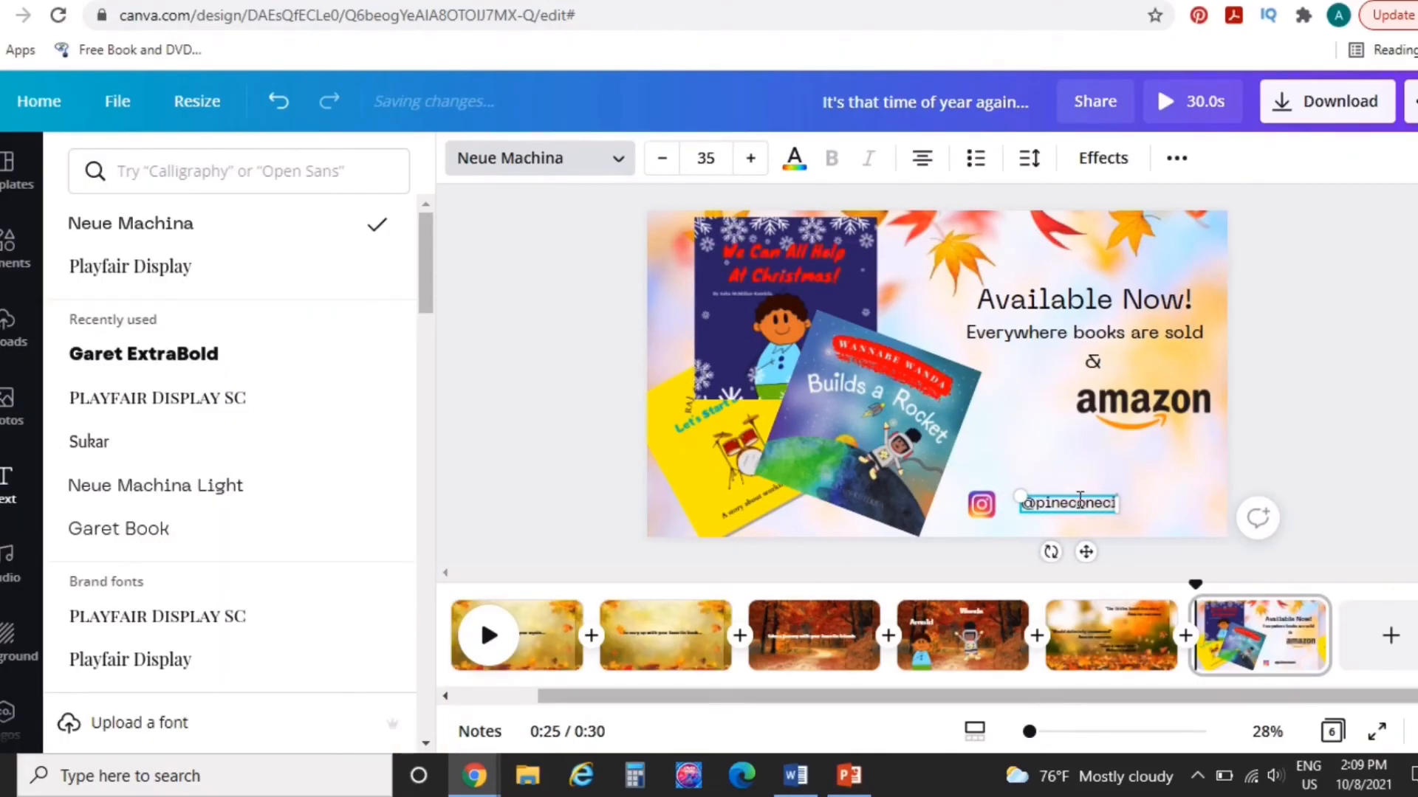
pyautogui.write('ty')
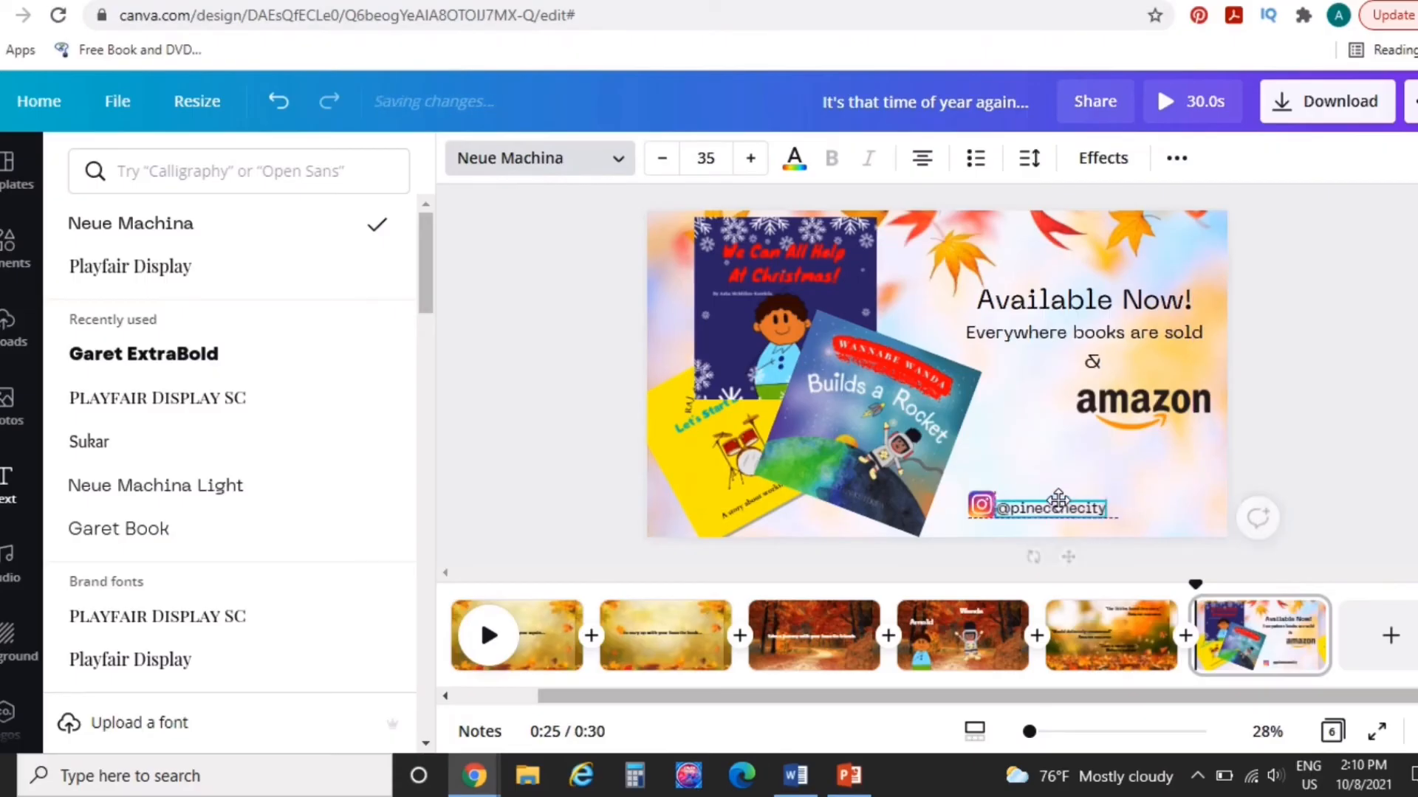
pyautogui.moveTo(1064, 496); pyautogui.dragTo(997, 512)
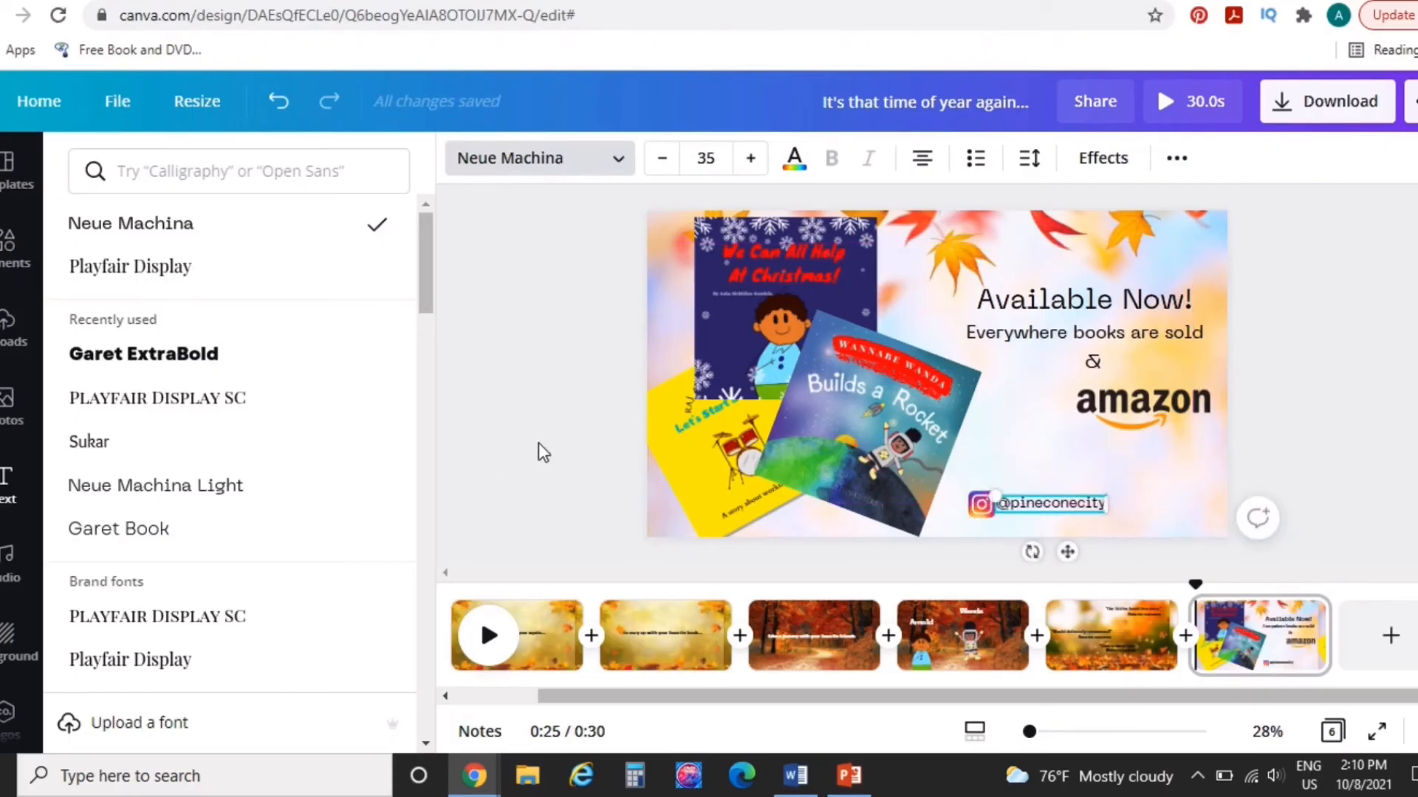
pyautogui.click(543, 442)
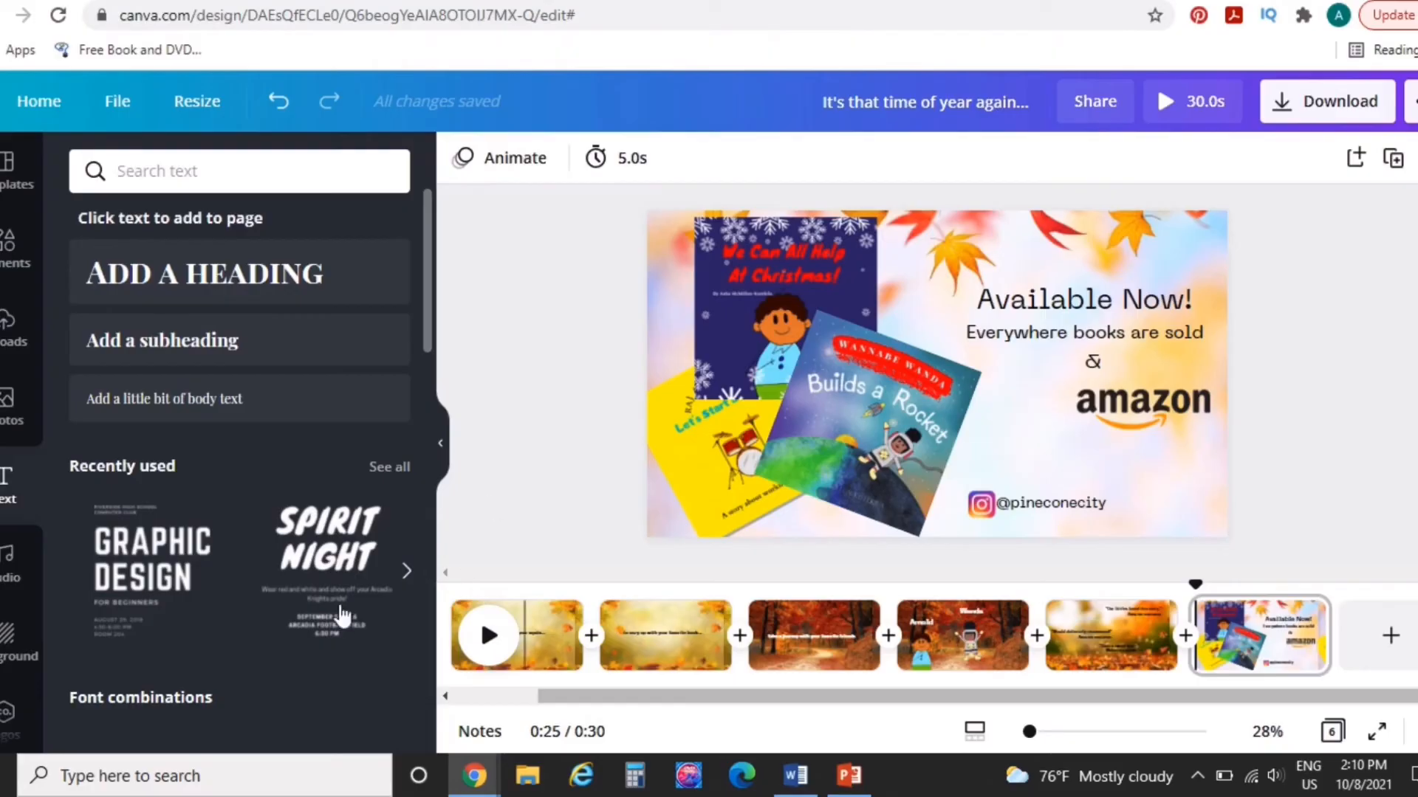
# Step: Add the Pinecone City logo from the uploaded images and place it at reduced size in the page's lower-right corner
pyautogui.click(8, 321)
pyautogui.click(226, 485)
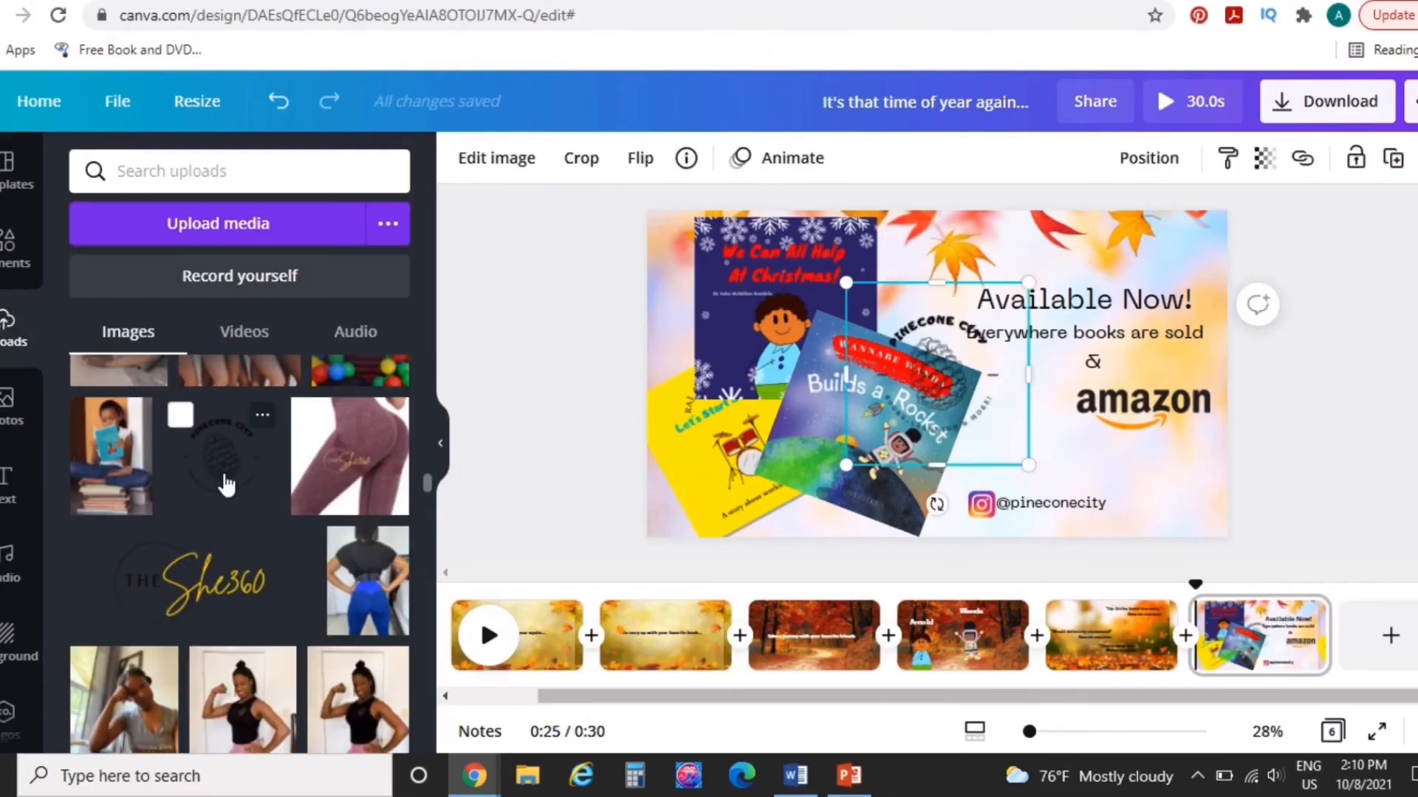
pyautogui.moveTo(937, 374); pyautogui.dragTo(1180, 476)
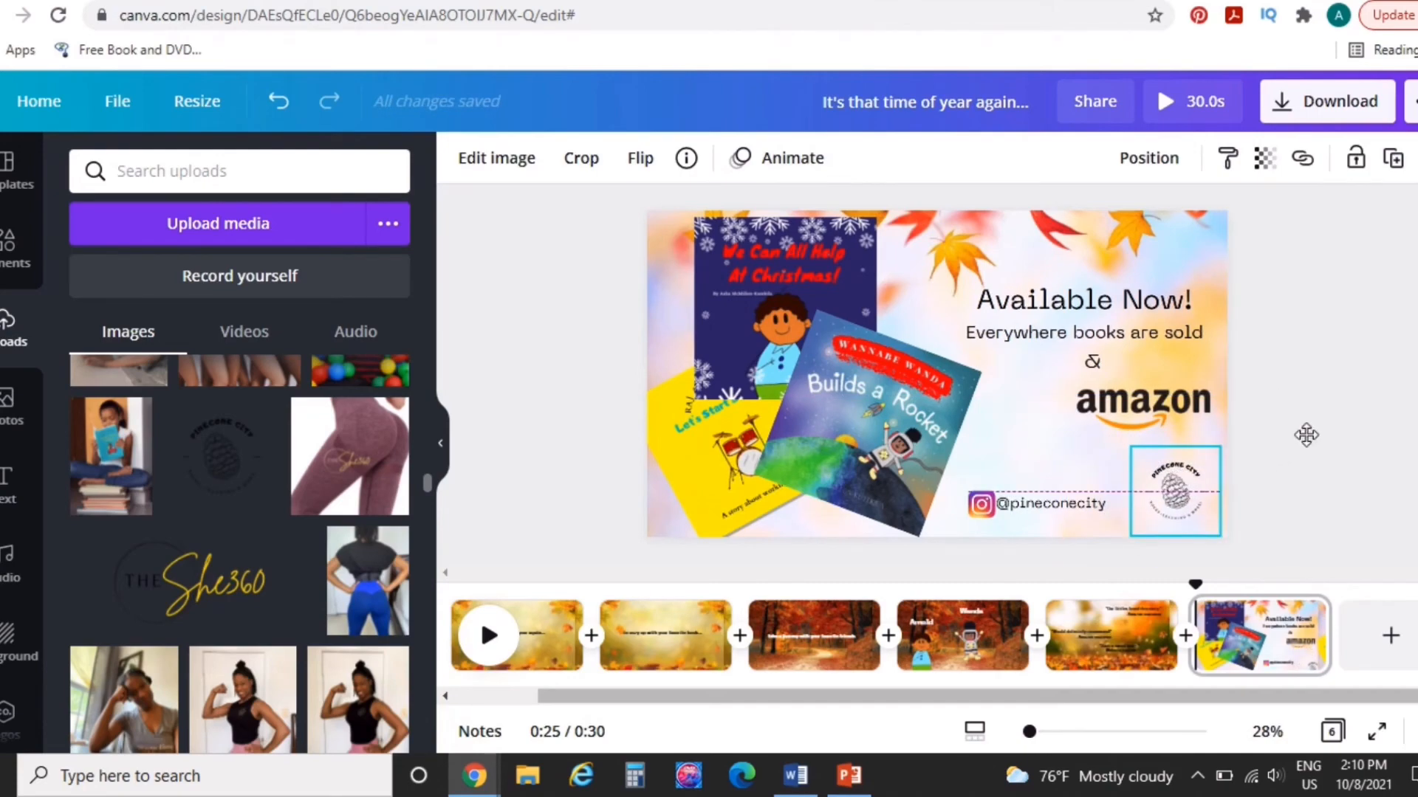
pyautogui.click(1329, 429)
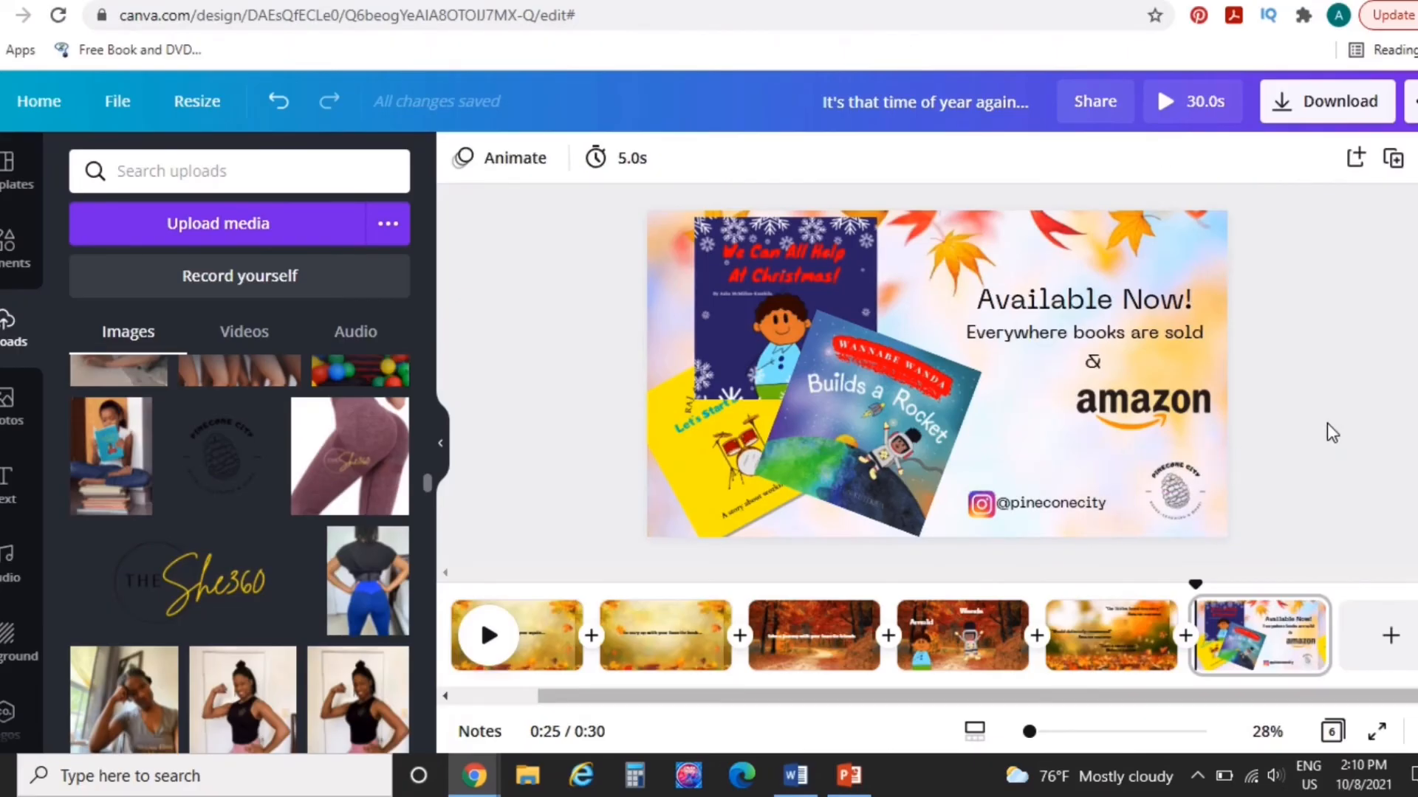
# Step: Add the "Ukulele Song" audio track to the video and play the full preview
pyautogui.click(5, 567)
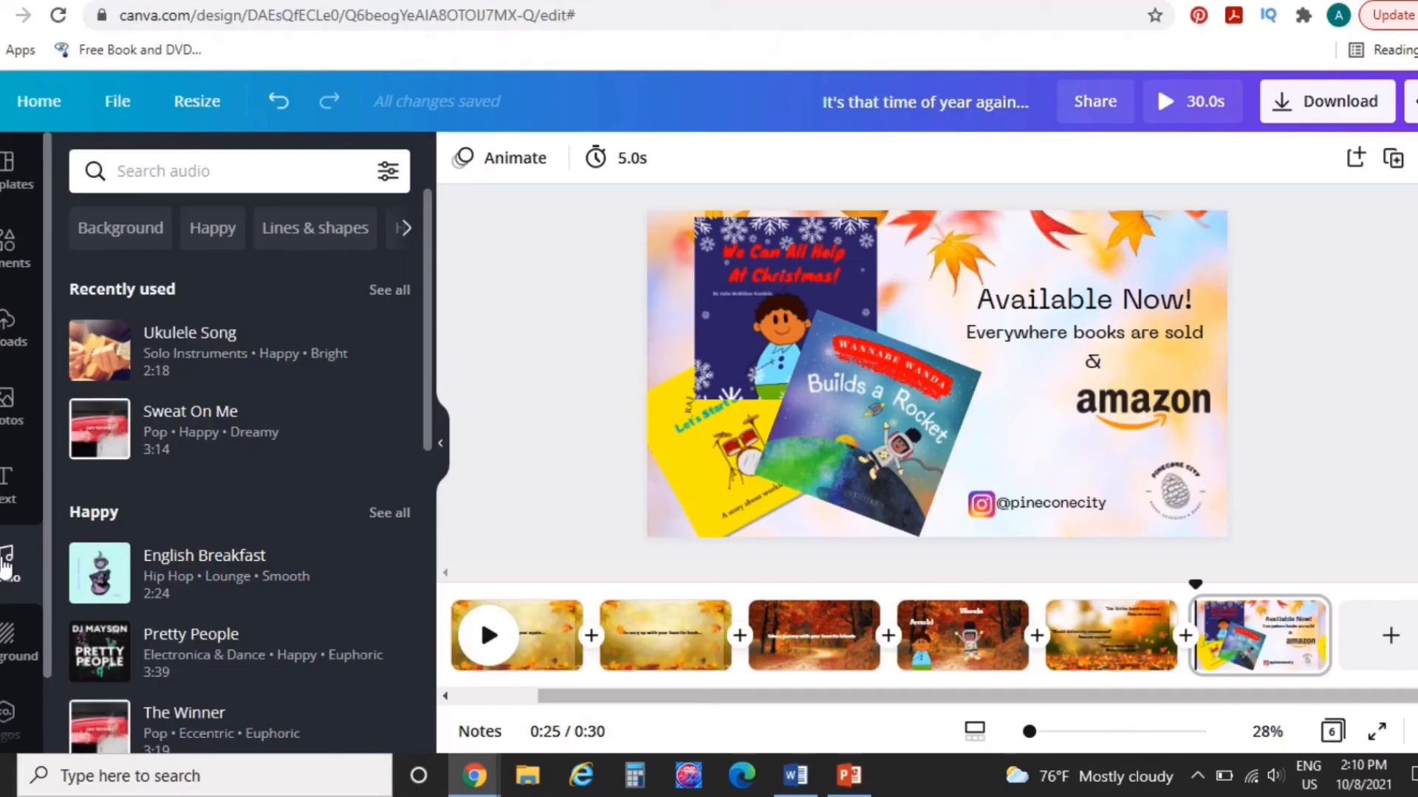
pyautogui.click(188, 353)
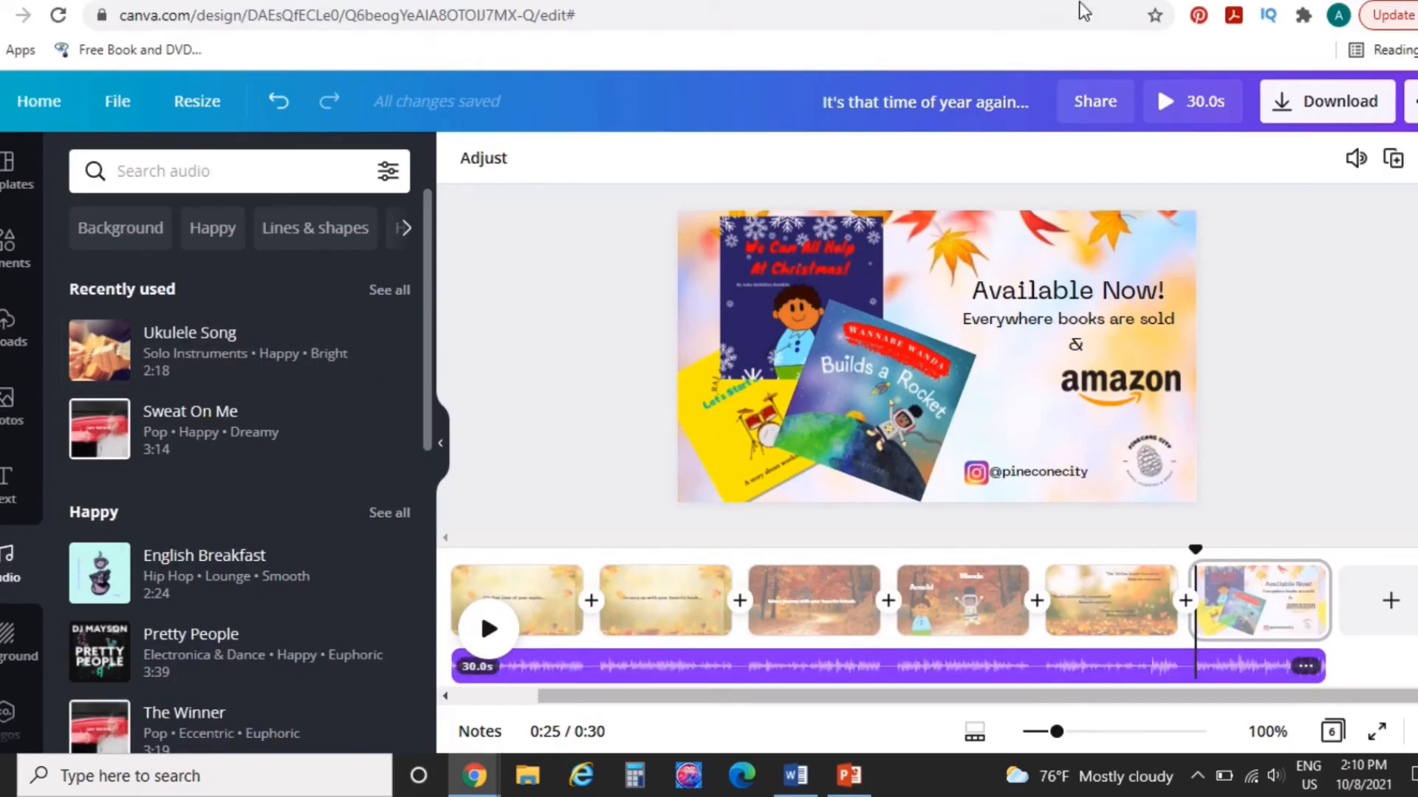
pyautogui.click(1167, 103)
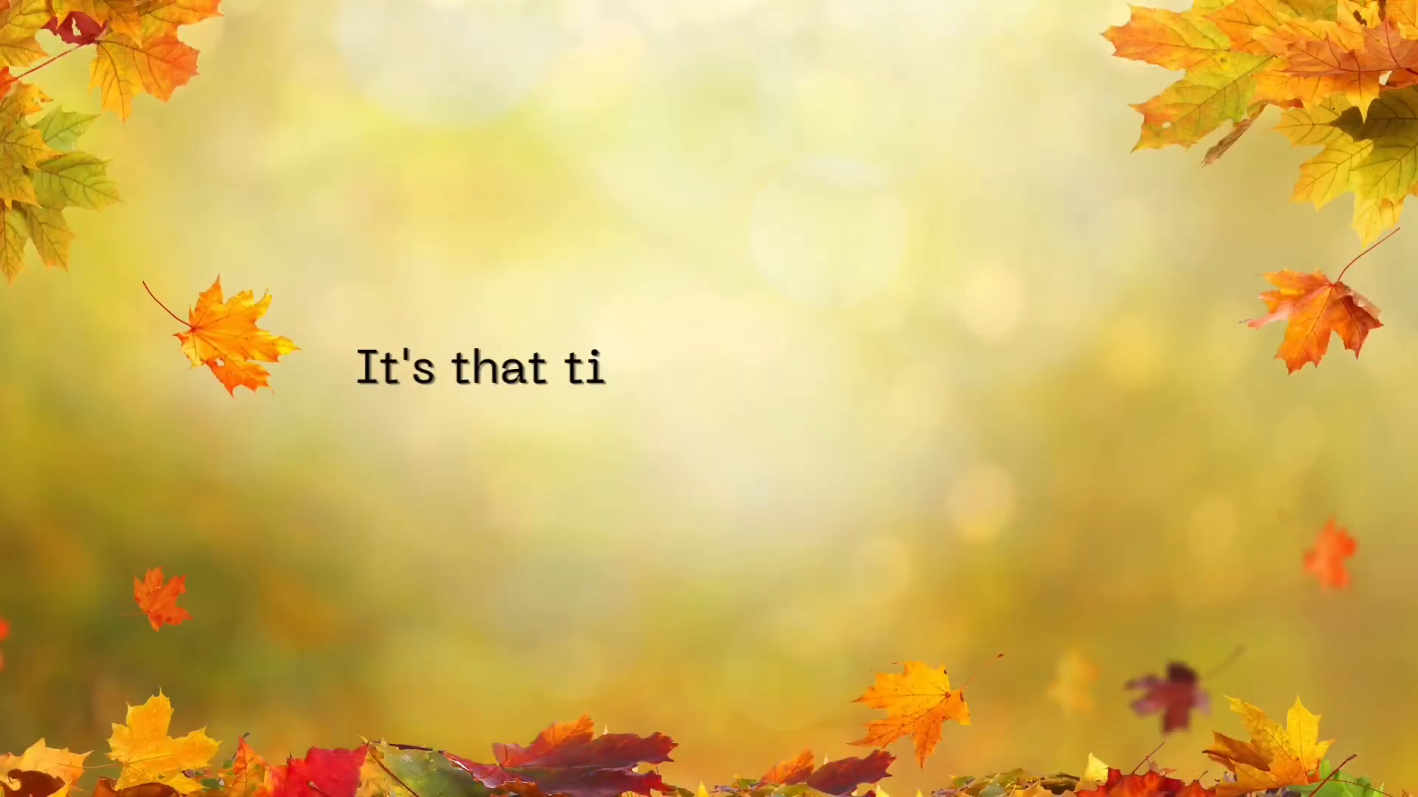